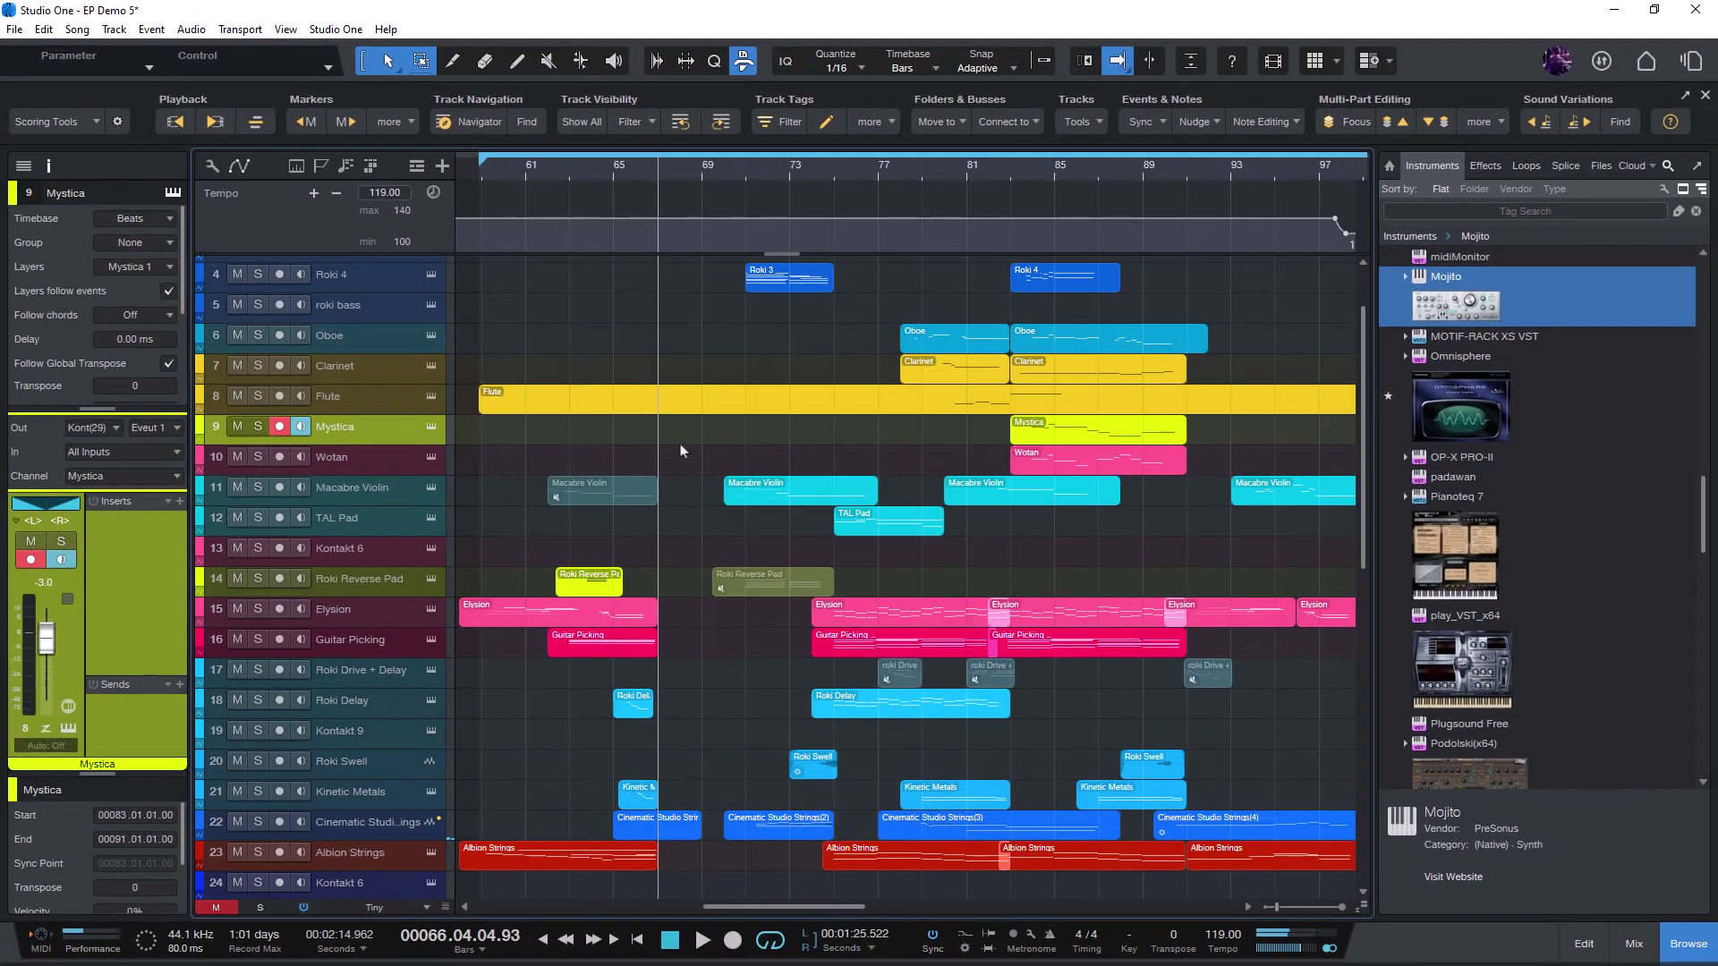
- Play the layered passage, select a violin, blue and red D3 note to inspect them, then deselect
scroll(862, 608, "up", 1)
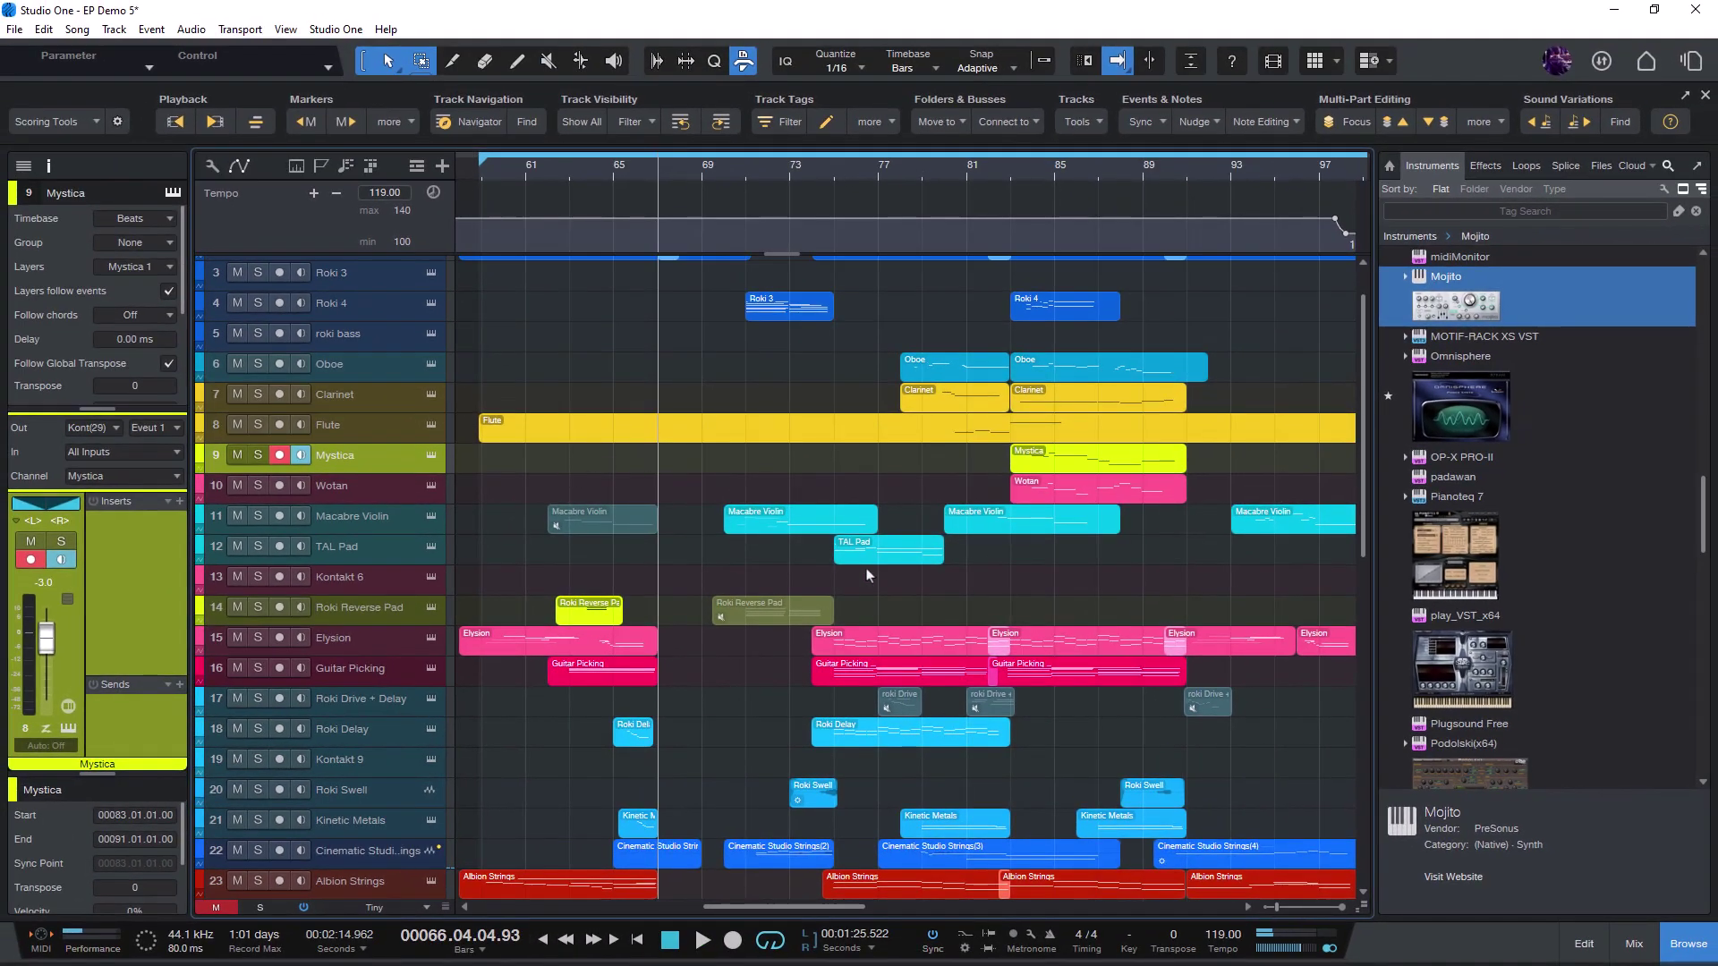
scroll(864, 590, "down", 1)
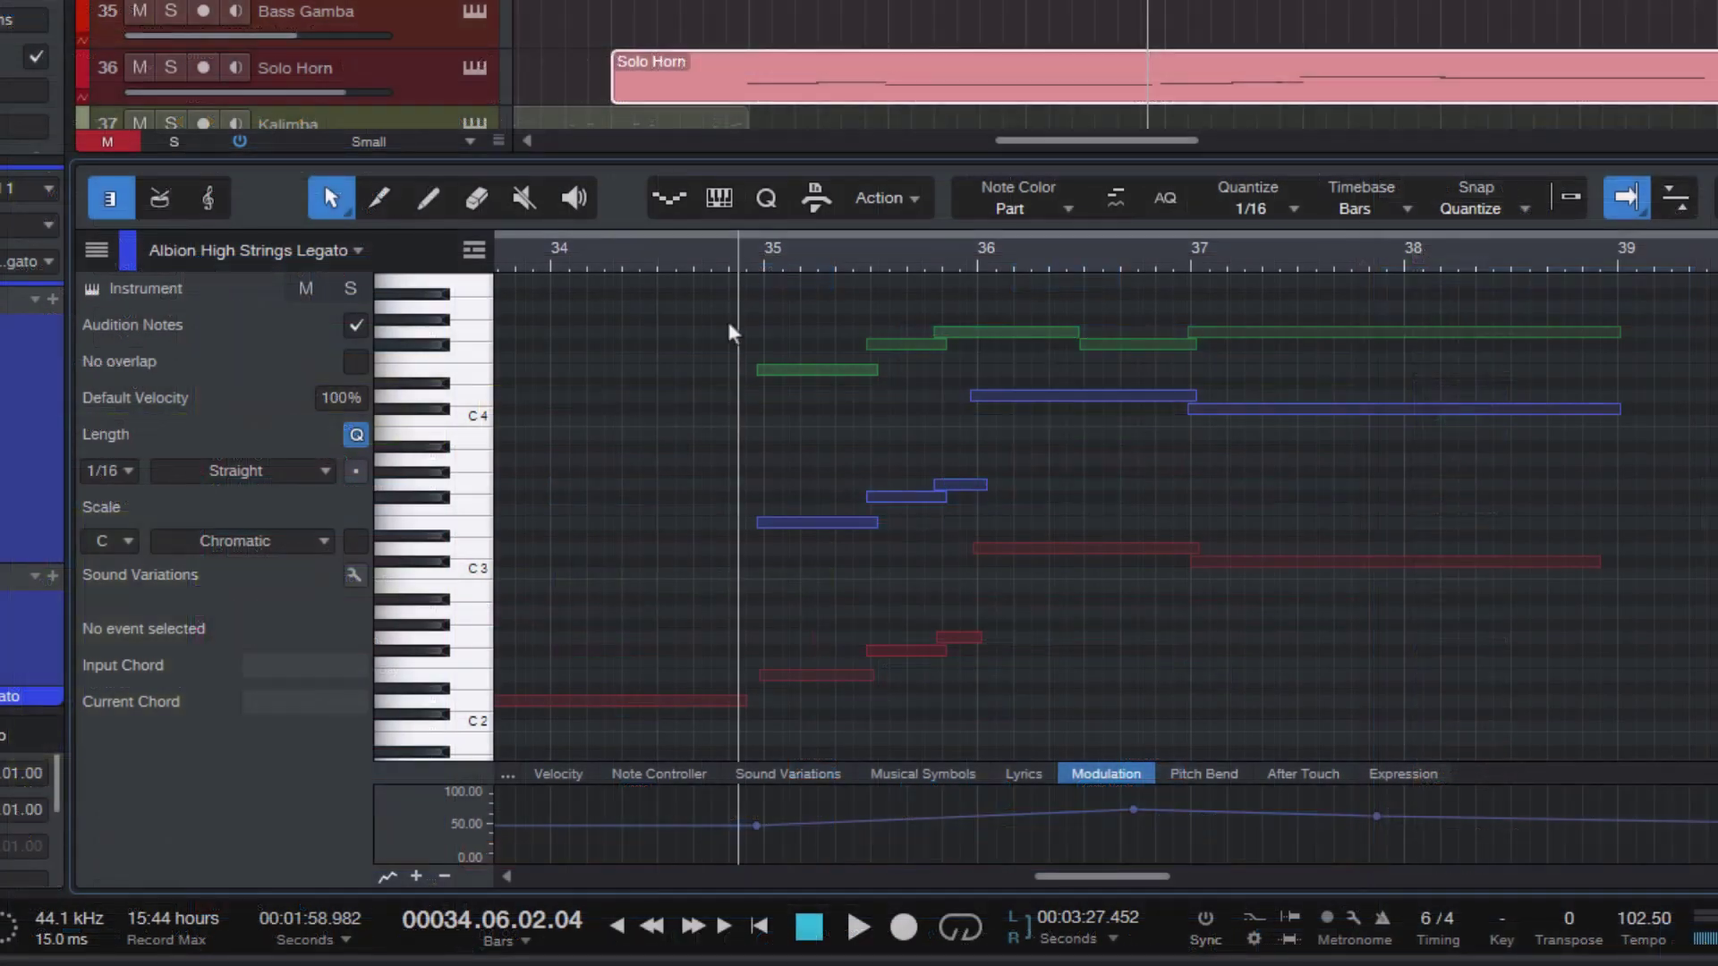
key("space")
scroll(1135, 567, "up", 1)
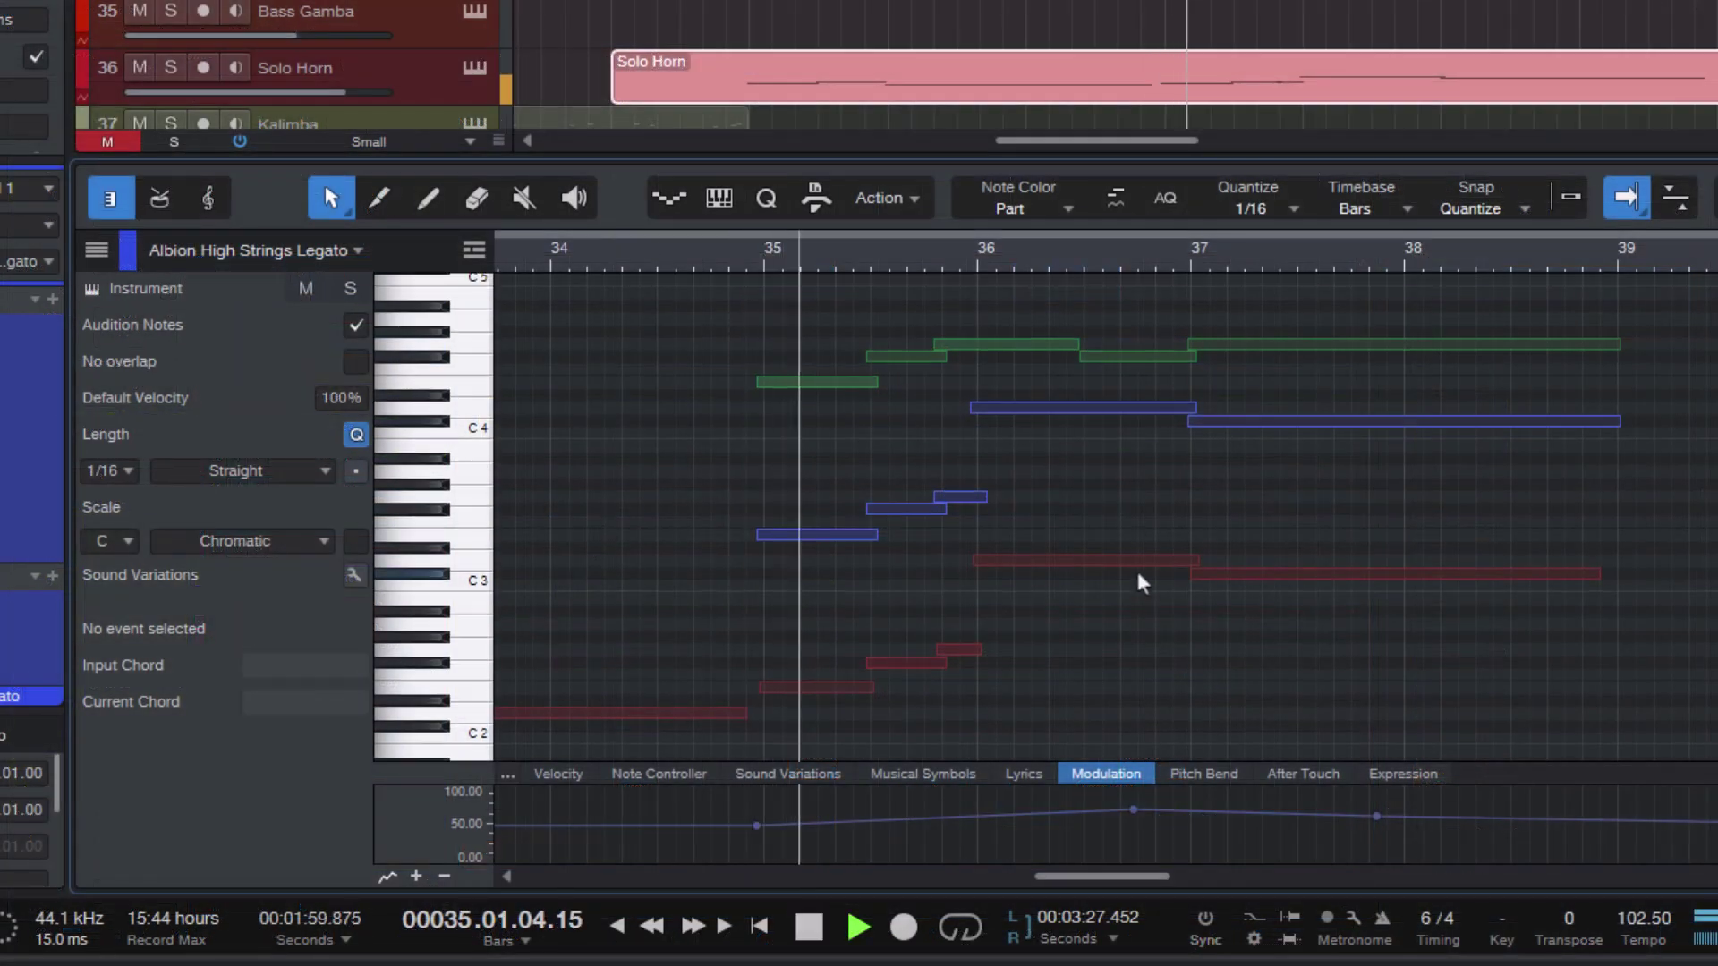
left_click(1020, 357)
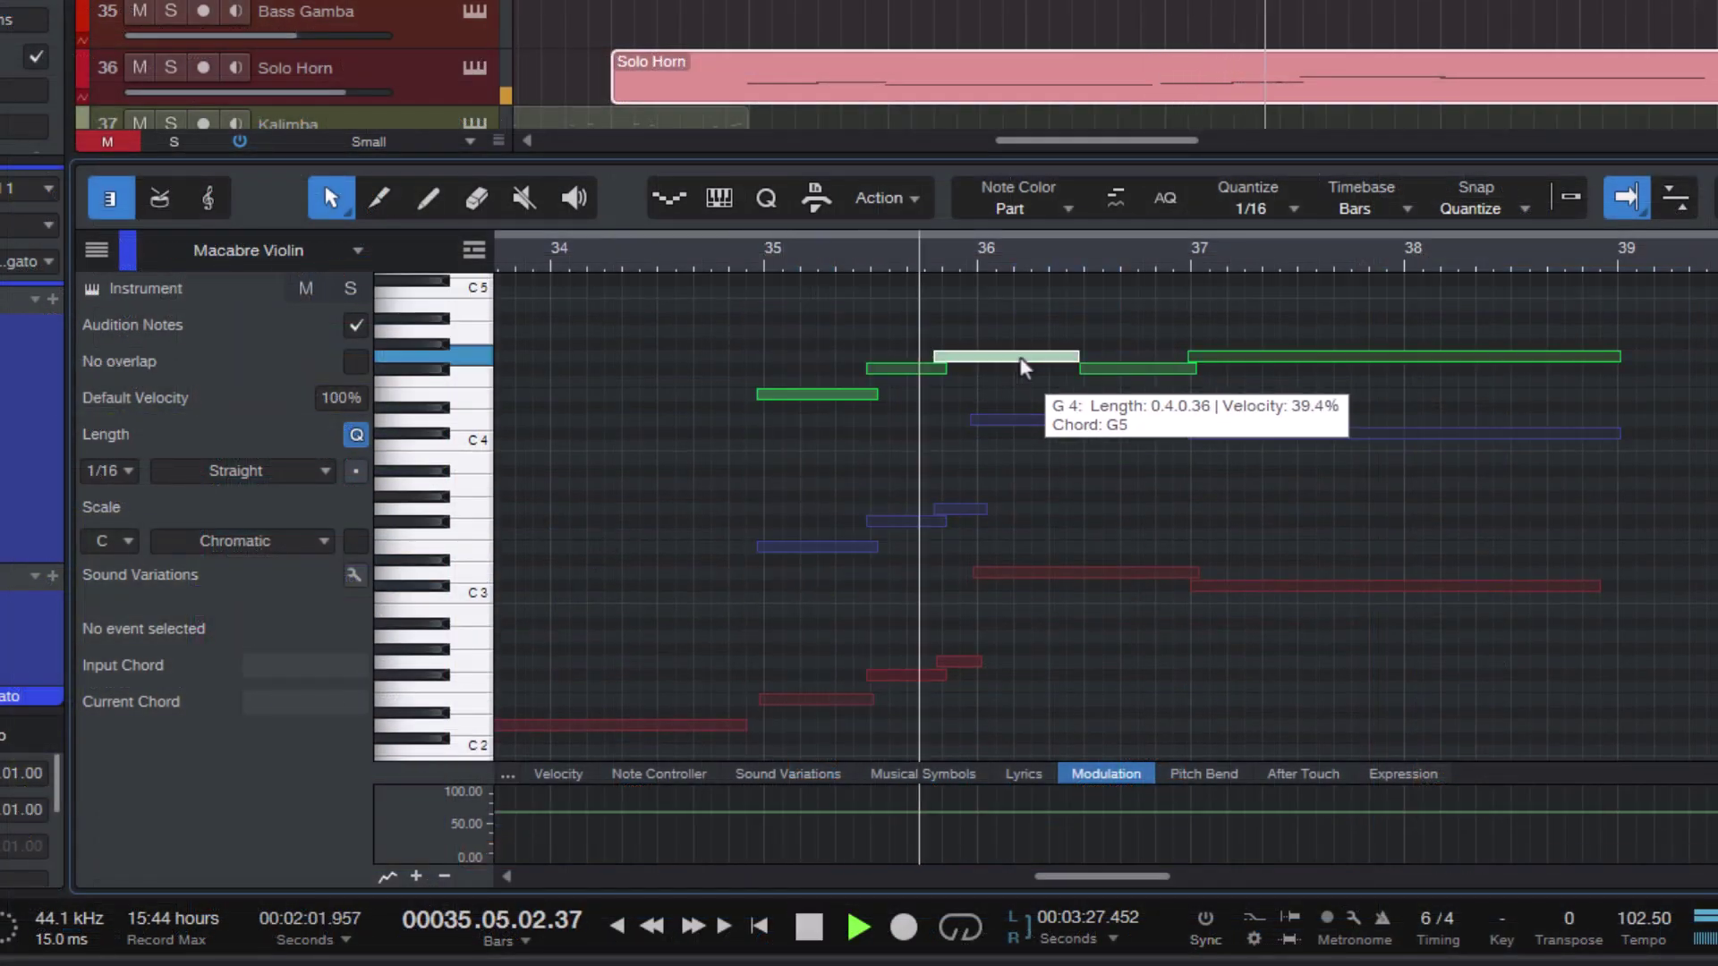
left_click(1029, 419)
left_click(1048, 573)
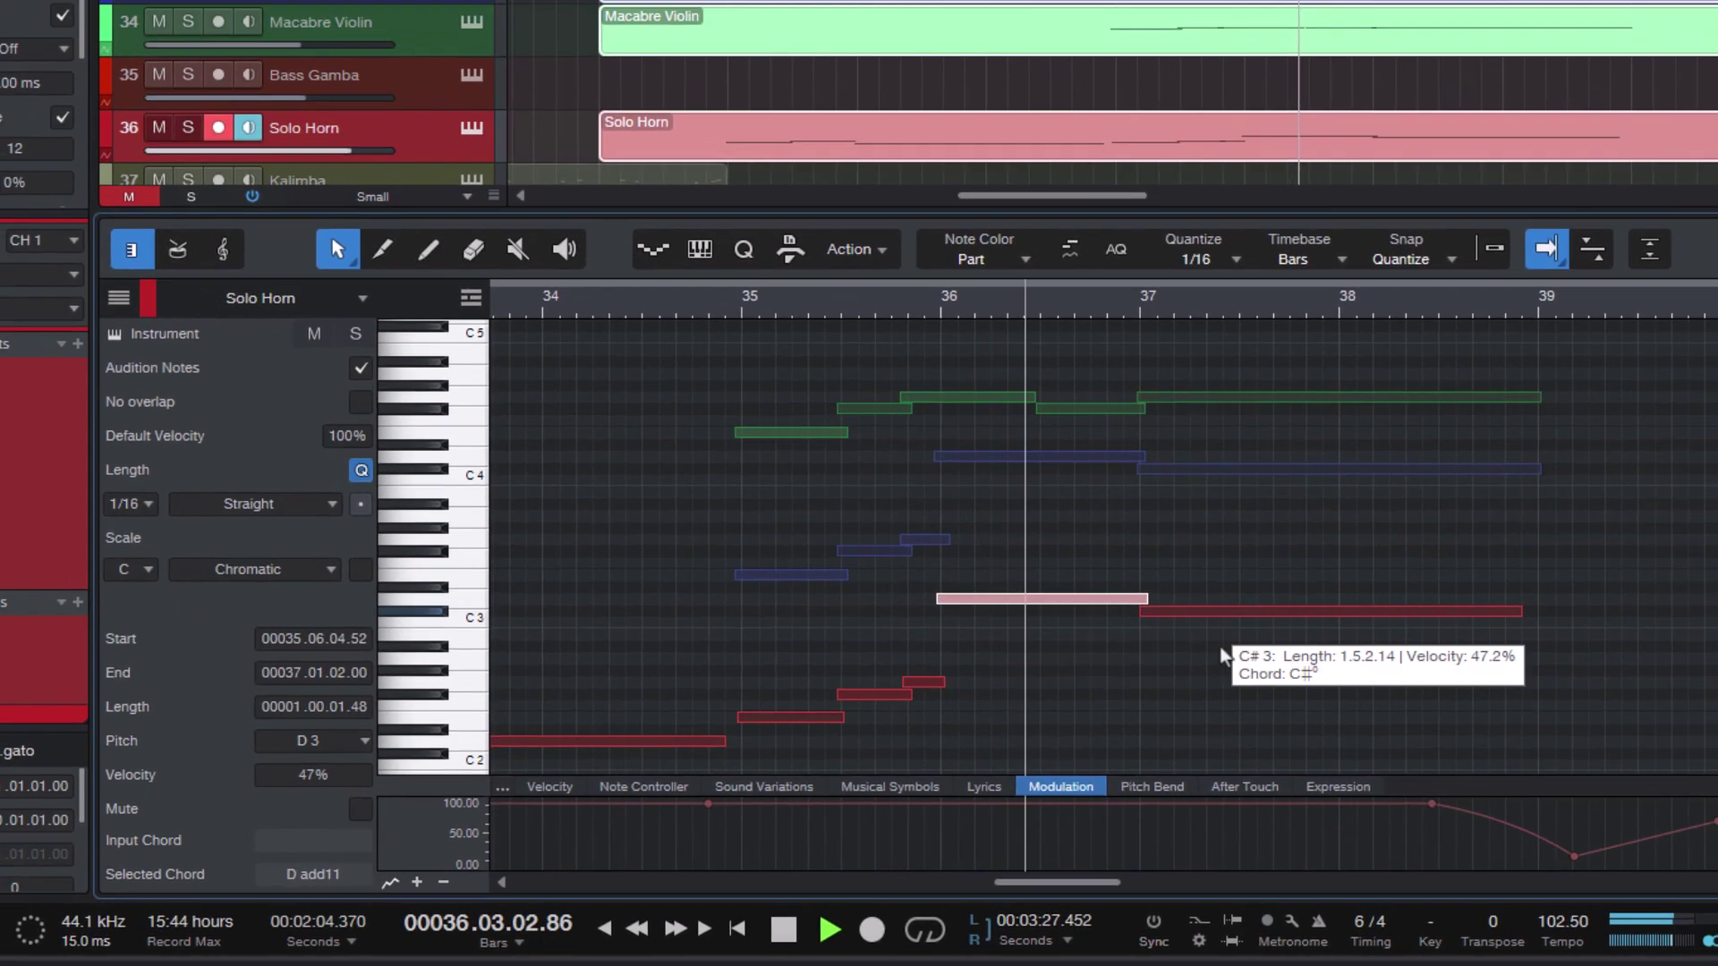
left_click(1224, 655)
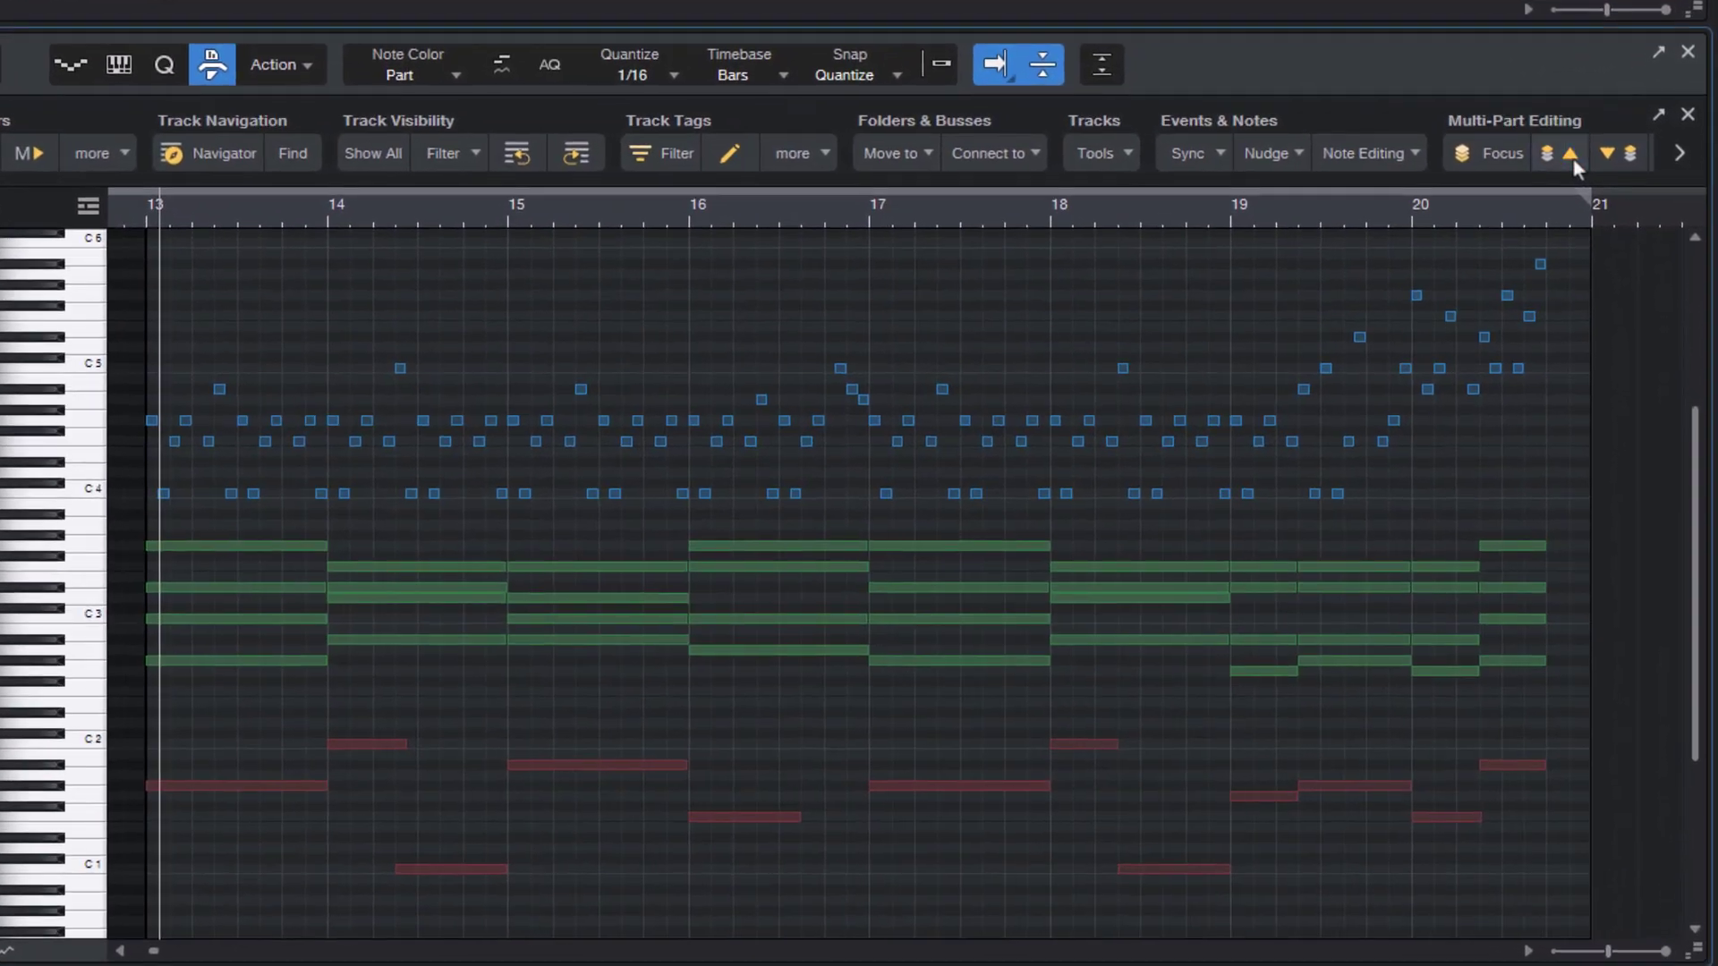
- Move editing focus from the red bass part to the green chords, then the blue melody
left_click(1606, 311)
left_click(1575, 167)
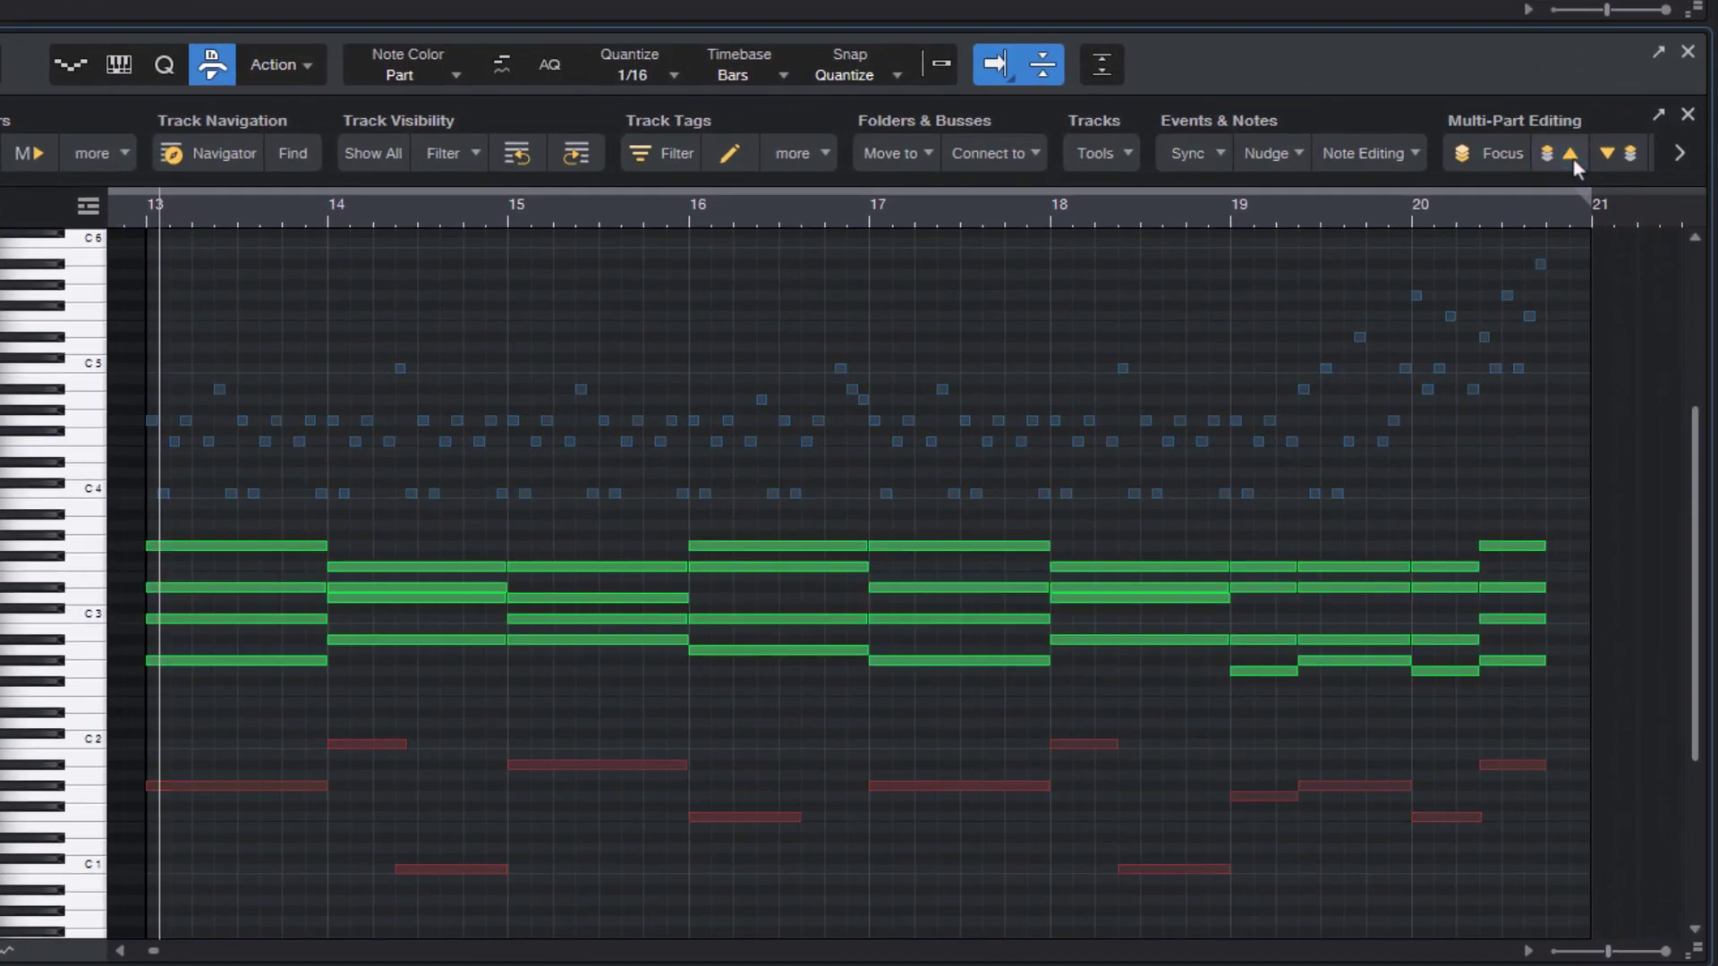
left_click(1574, 166)
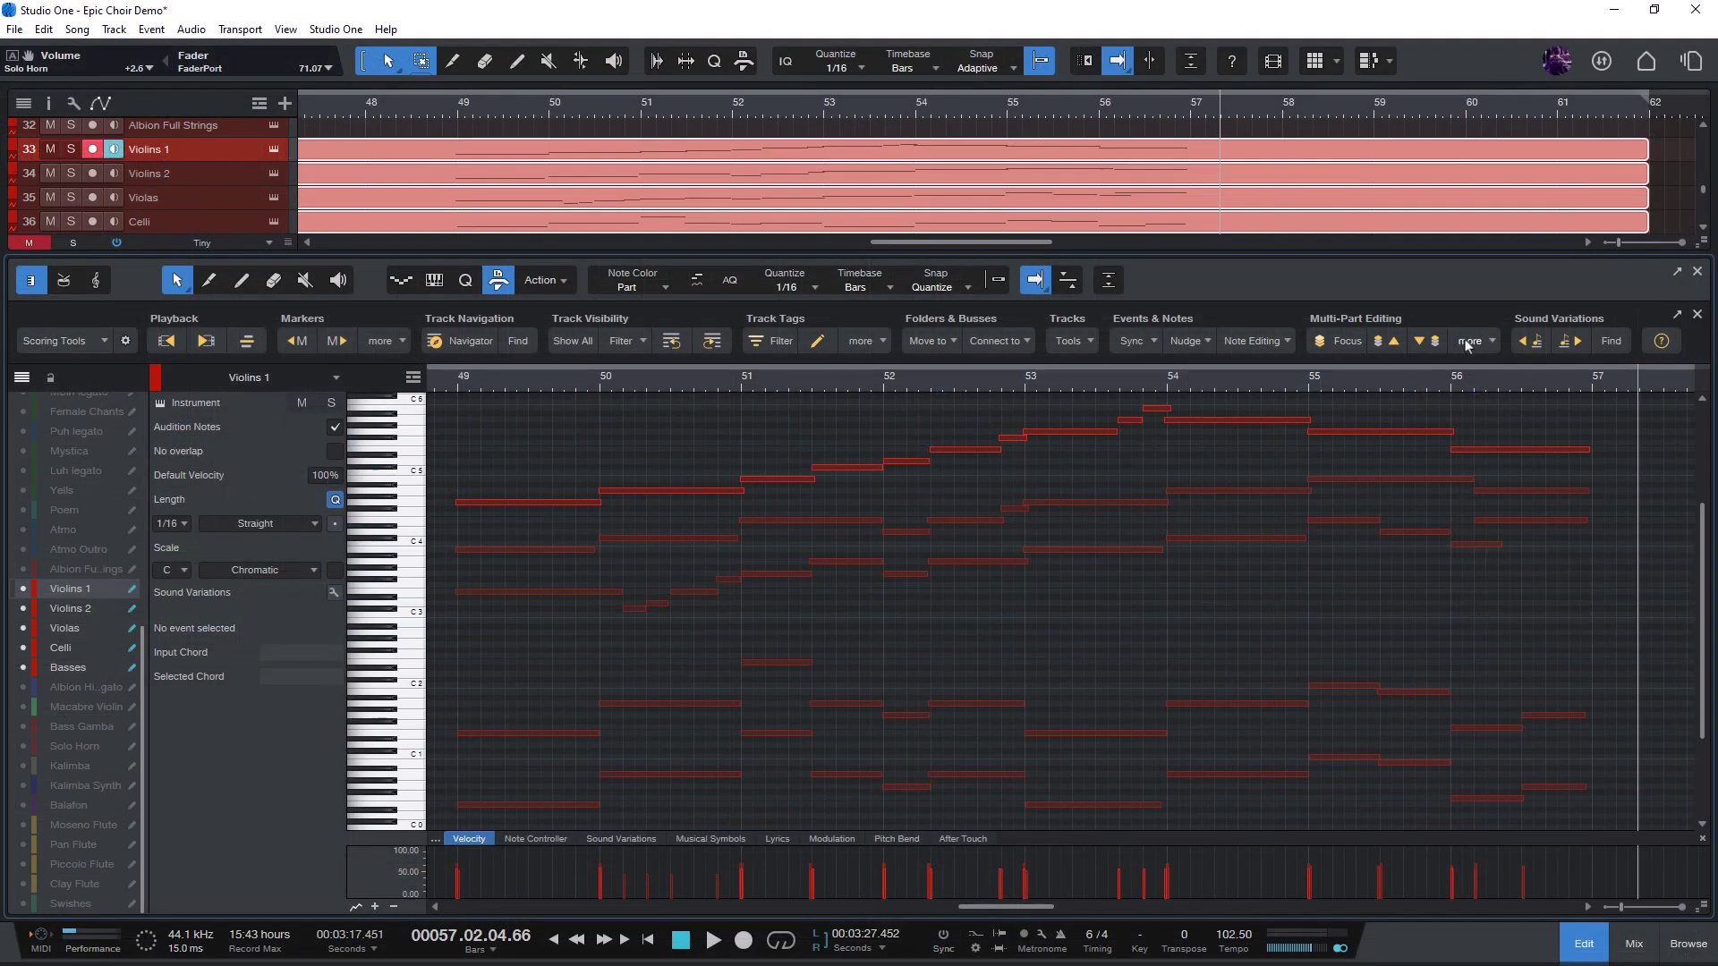
- Assign unique track colours, then step focus from Violins 2 through Violas and Celli to Basses
left_click(1467, 342)
left_click(1478, 391)
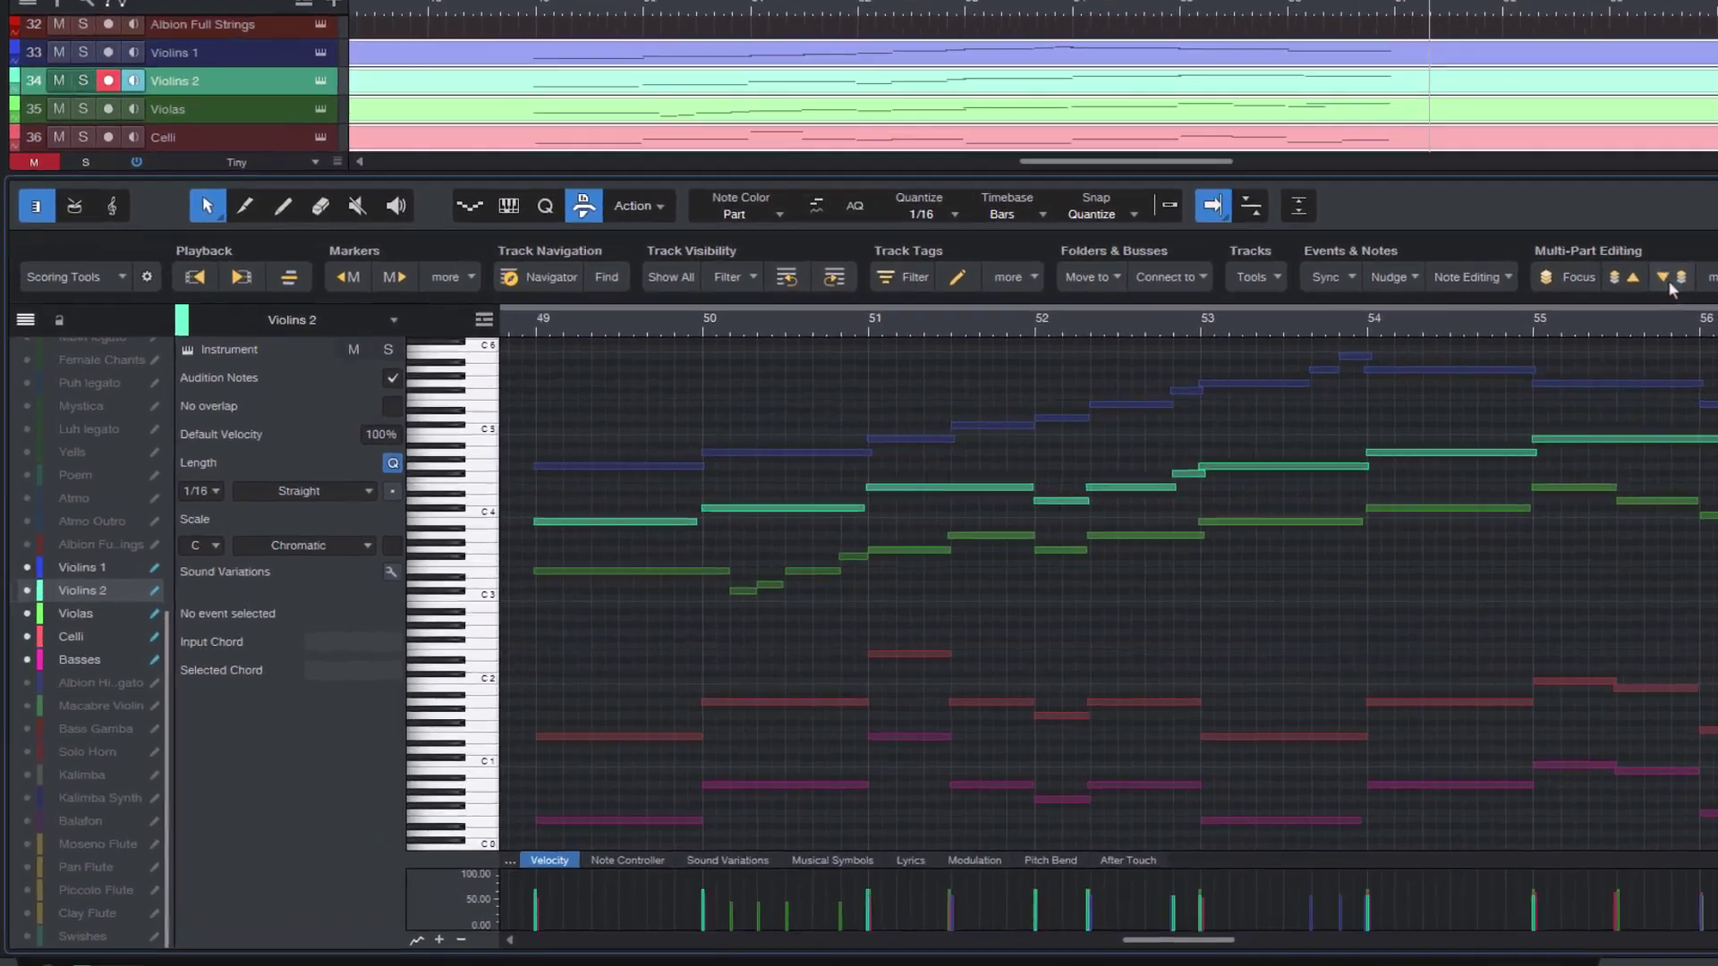
left_click(1447, 340)
left_click(1448, 340)
left_click(1448, 339)
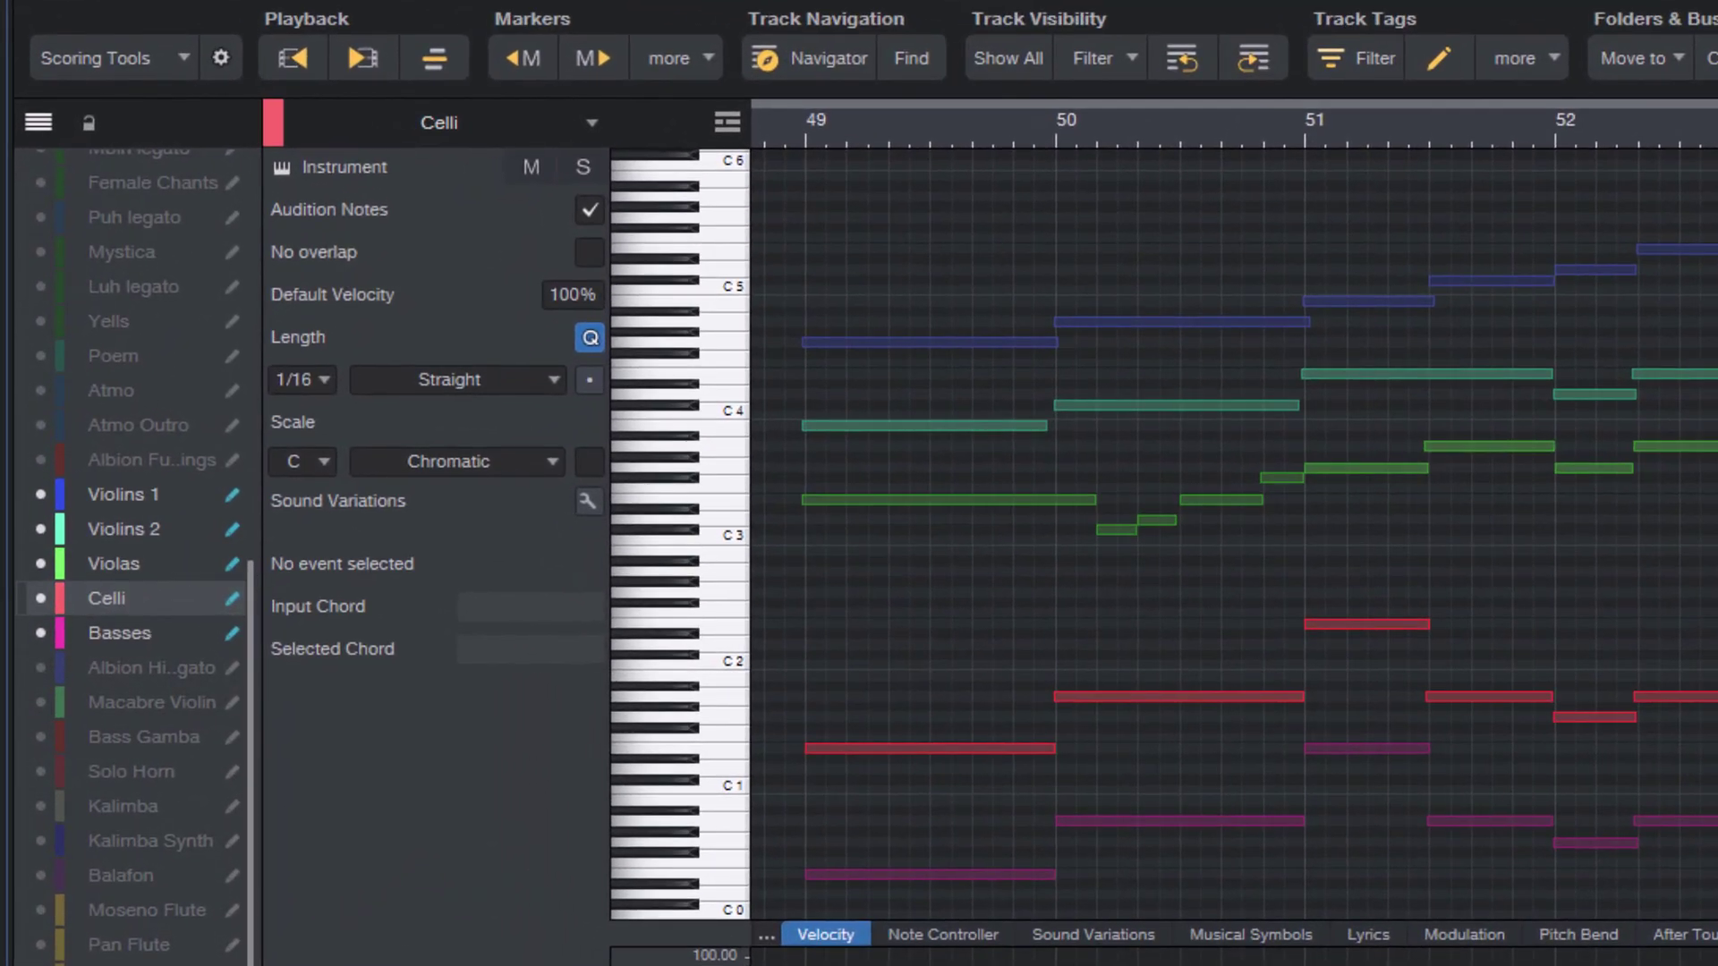
key("Down")
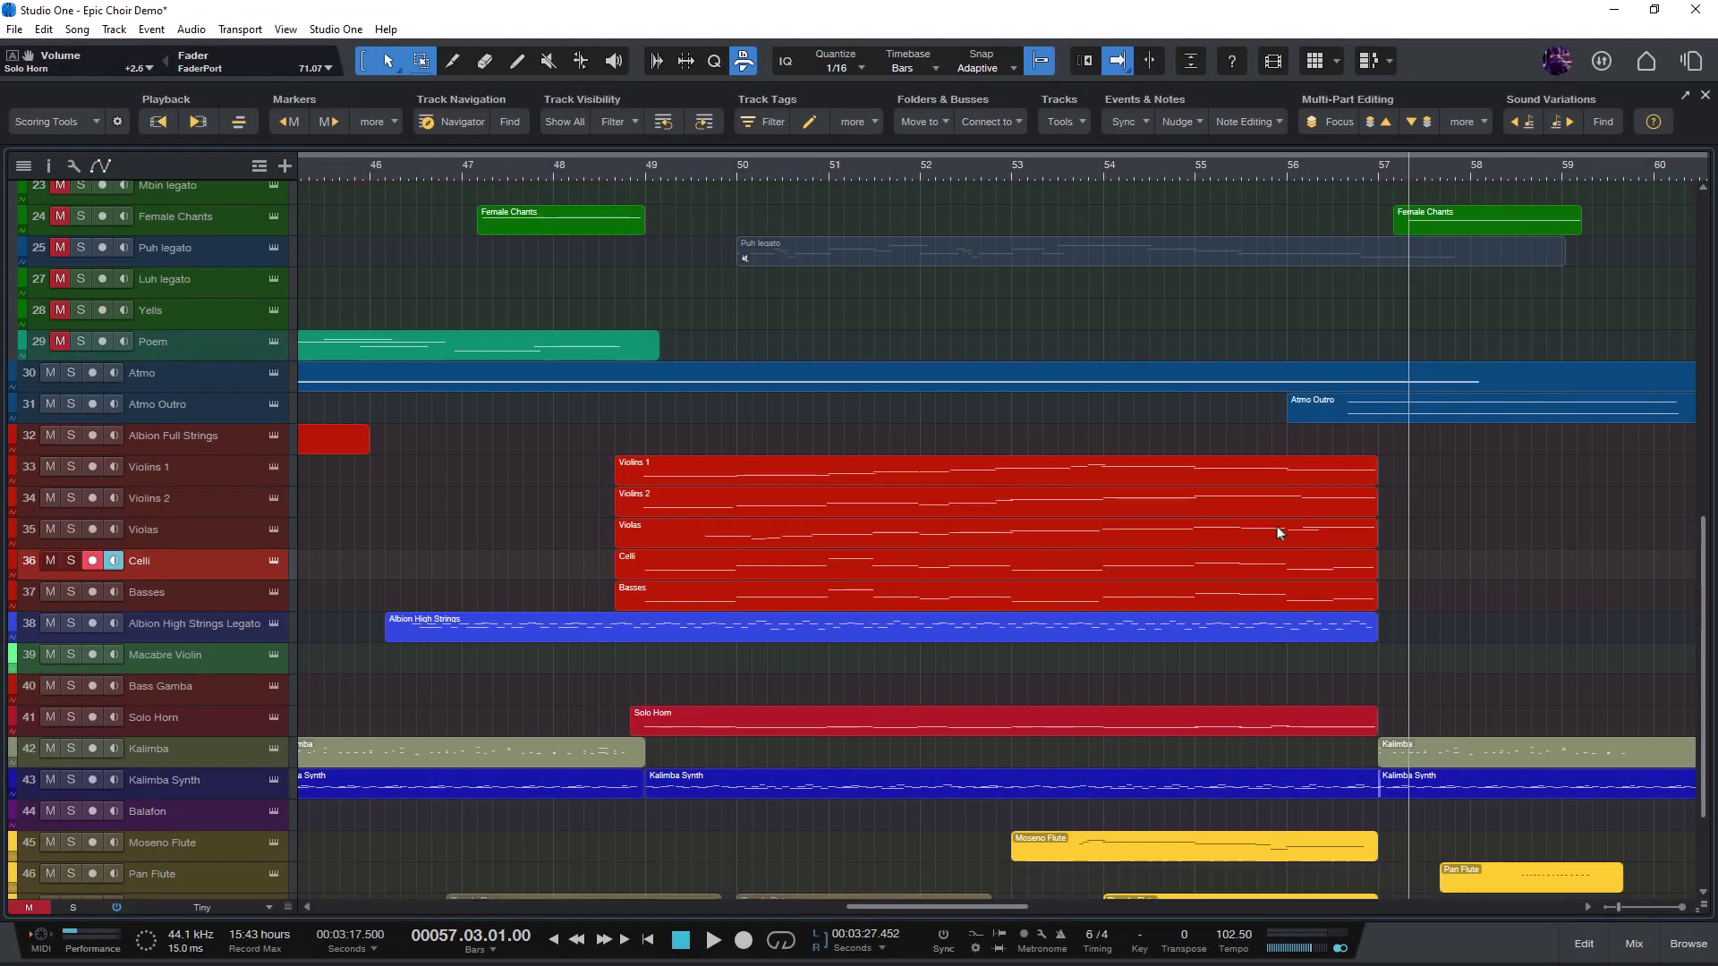
- Scroll the track list down to reveal the Piccolo Flute and Clay Flute tracks
scroll(1342, 590, "down", 3)
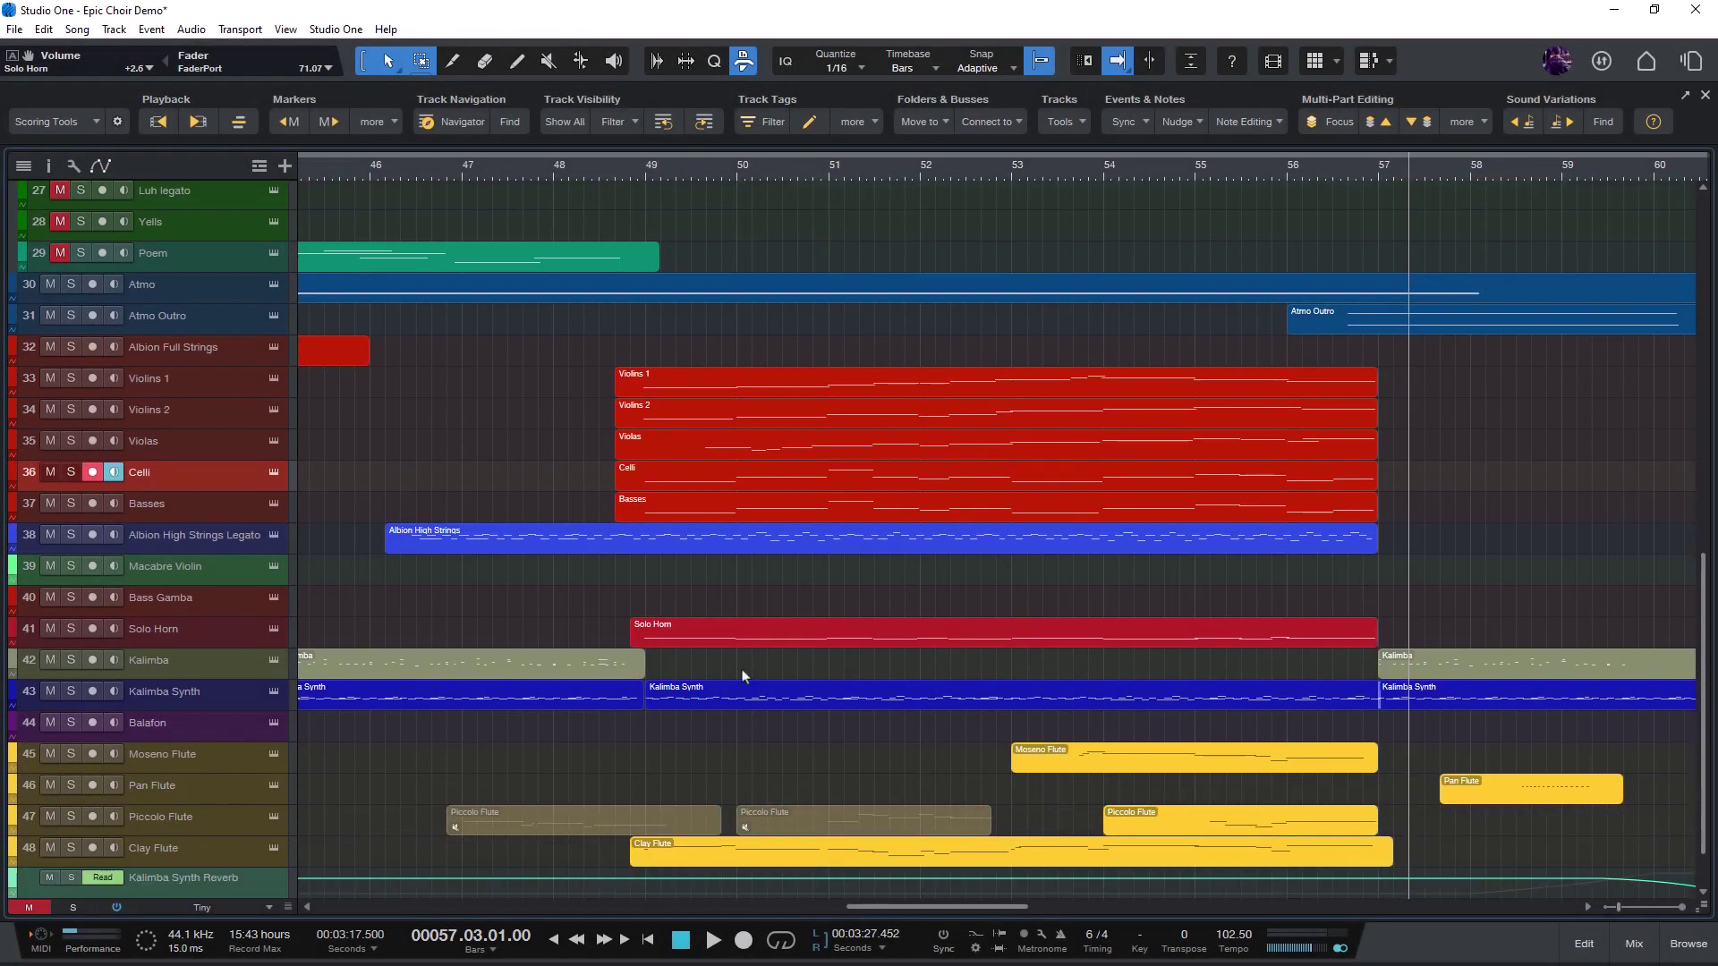
scroll(961, 575, "down", 1)
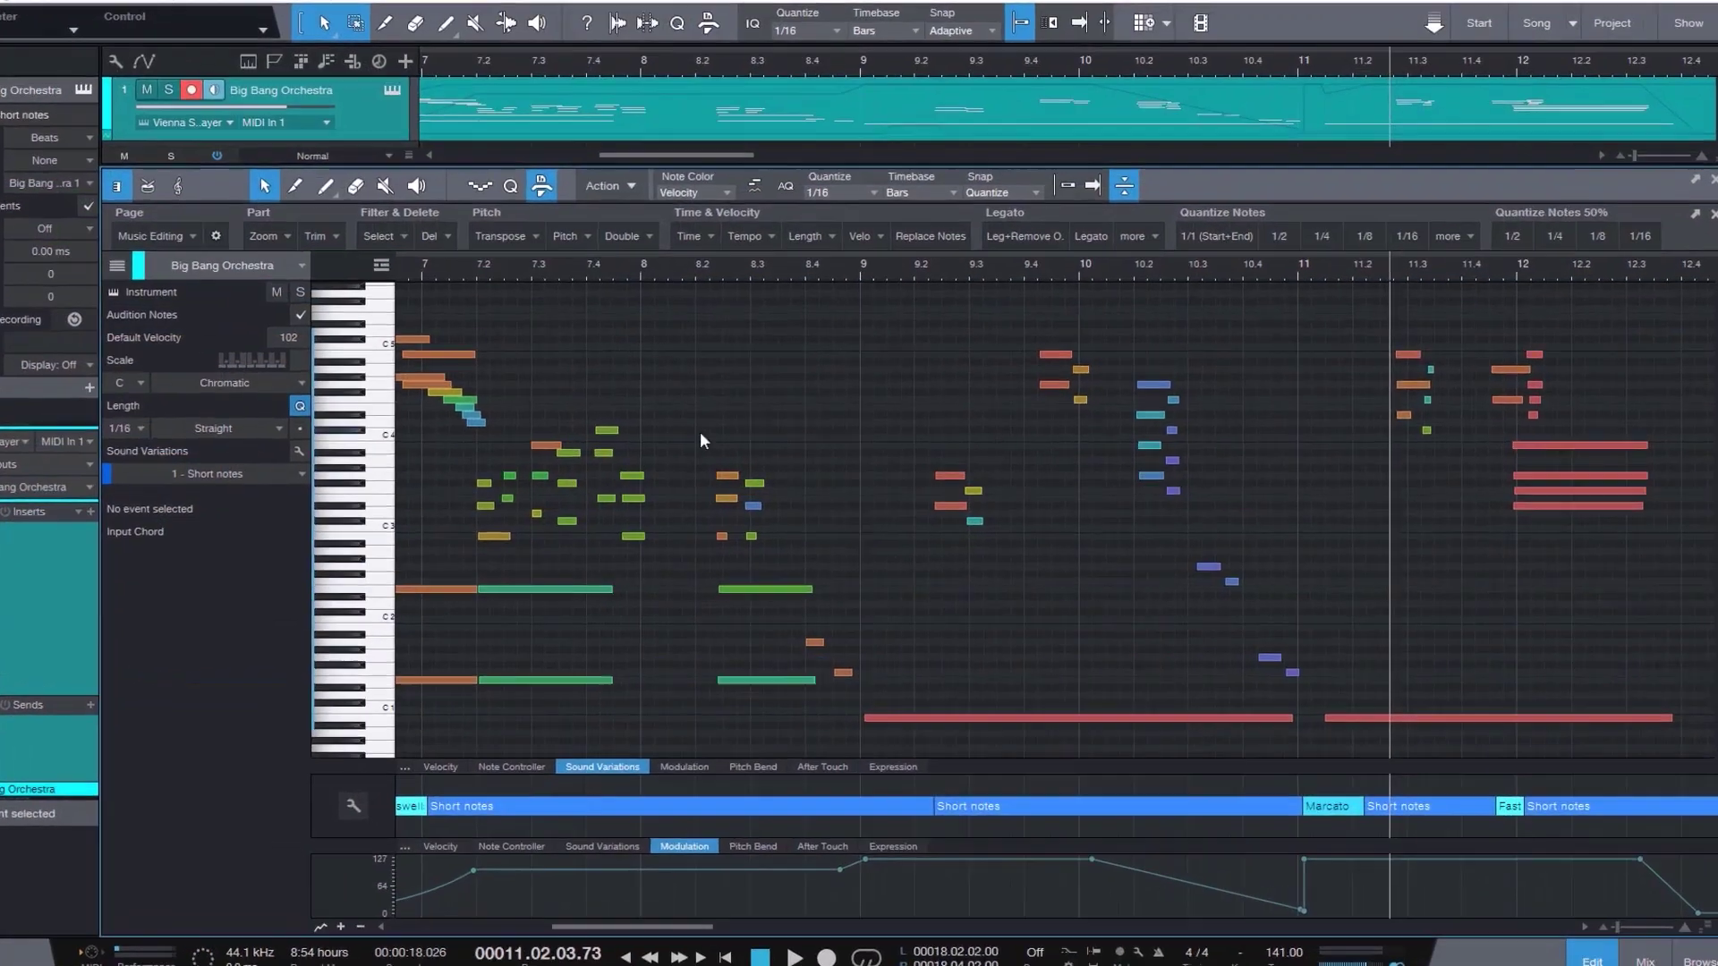
- Marquee-select the notes near bar 9 and bring up their Apply Sound Variation options
left_click_drag(625, 399, 899, 542)
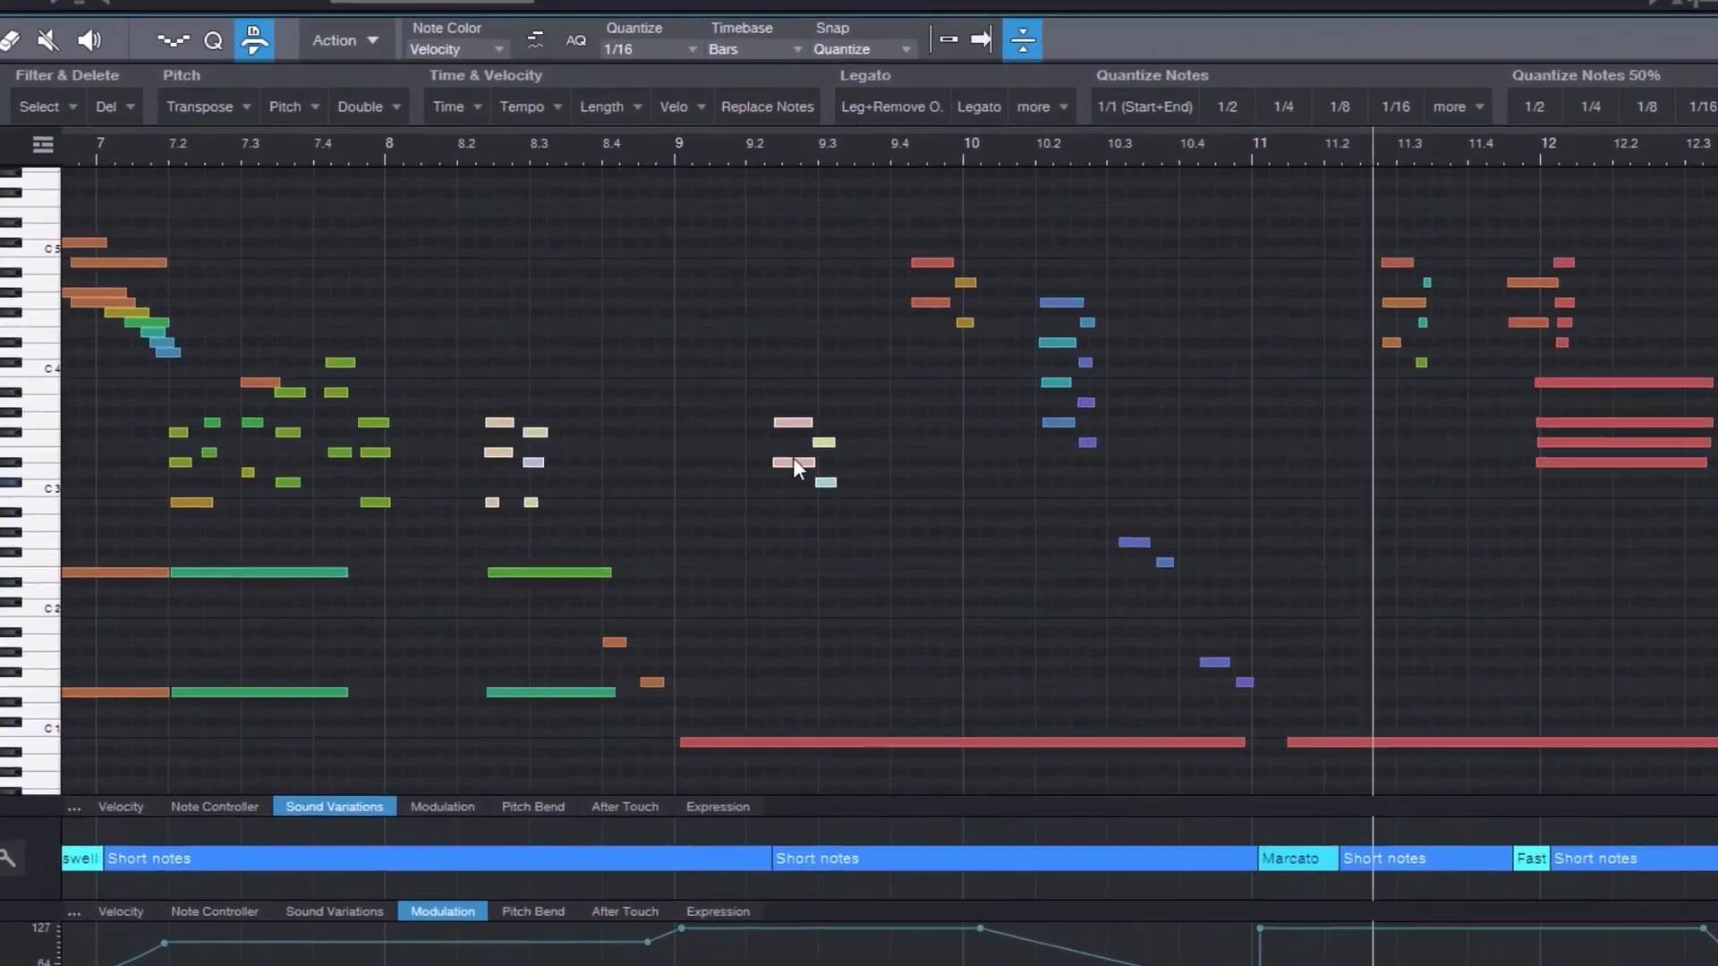
right_click(836, 440)
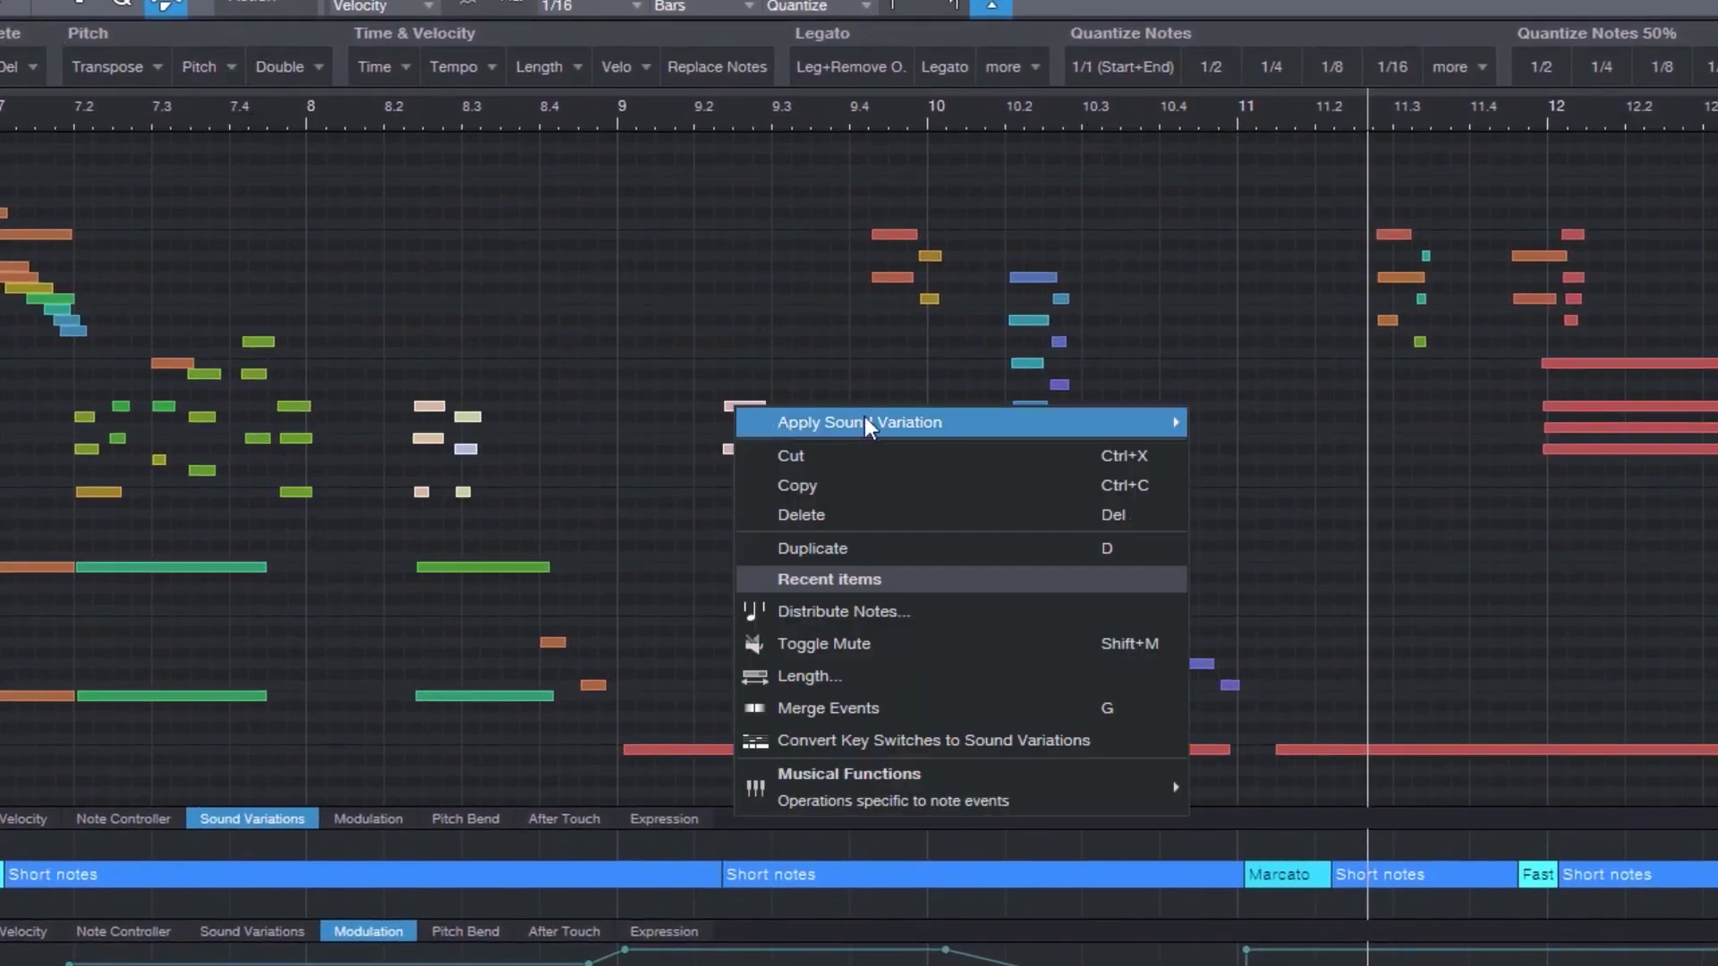
mouse_move(879, 423)
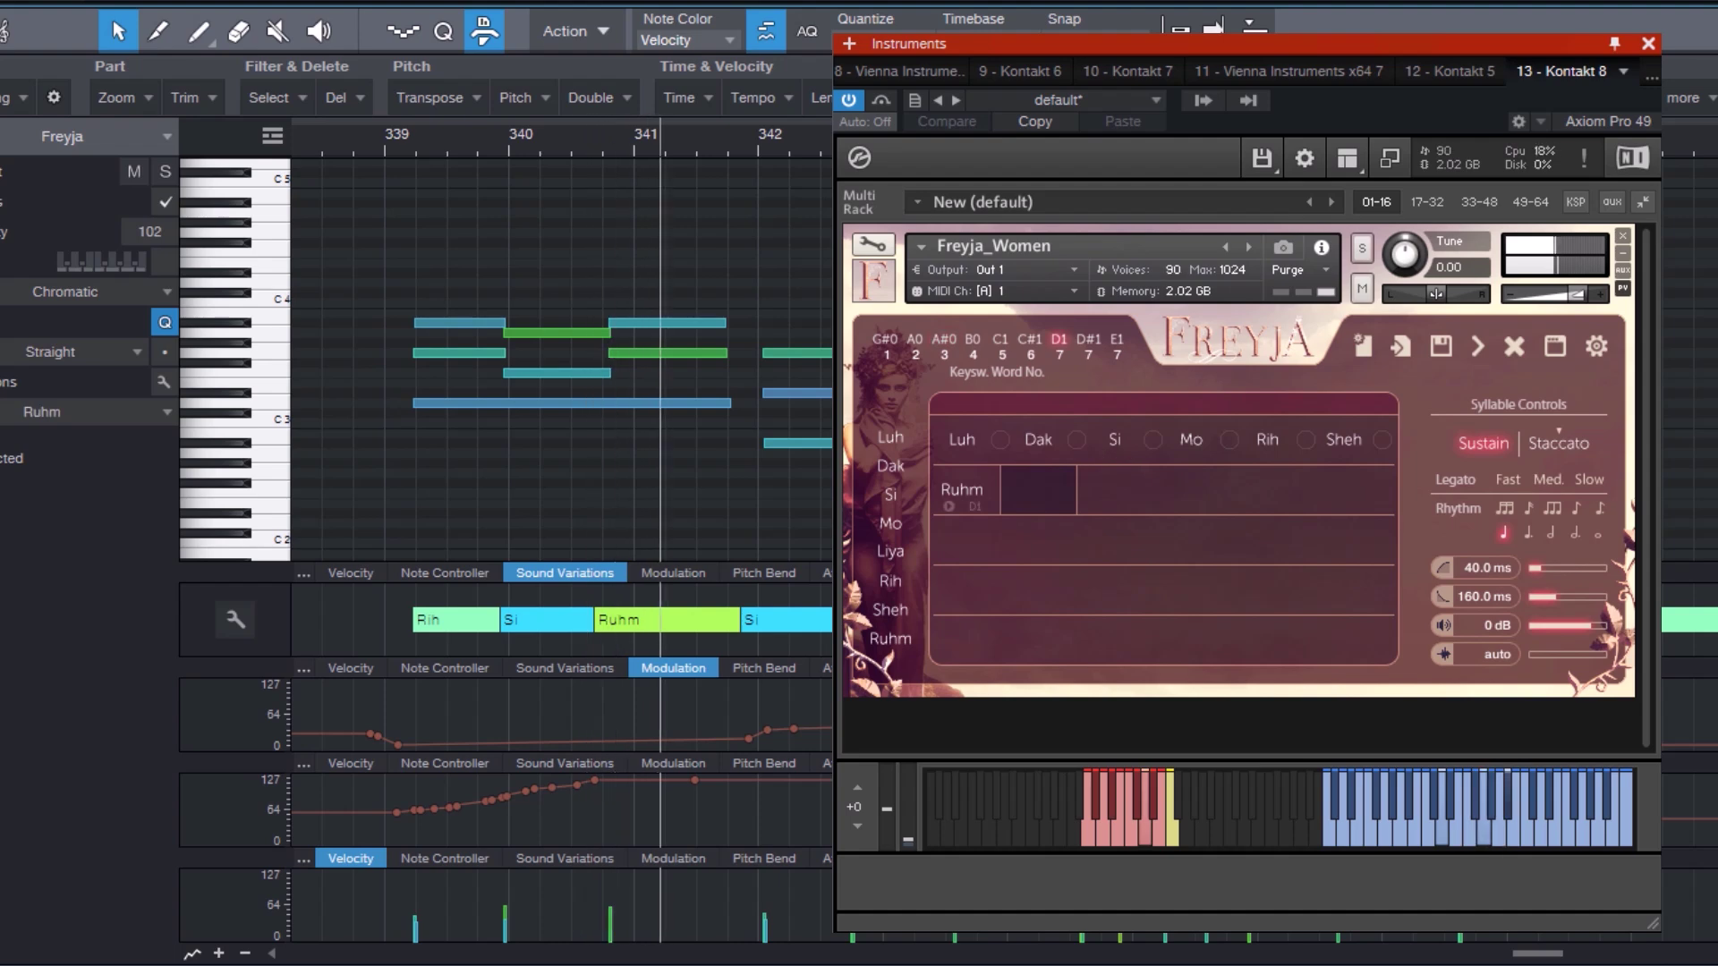
- Set one Sound Variations lane segment to Si and show the Kontakt 8 sound variations
left_click(1188, 629)
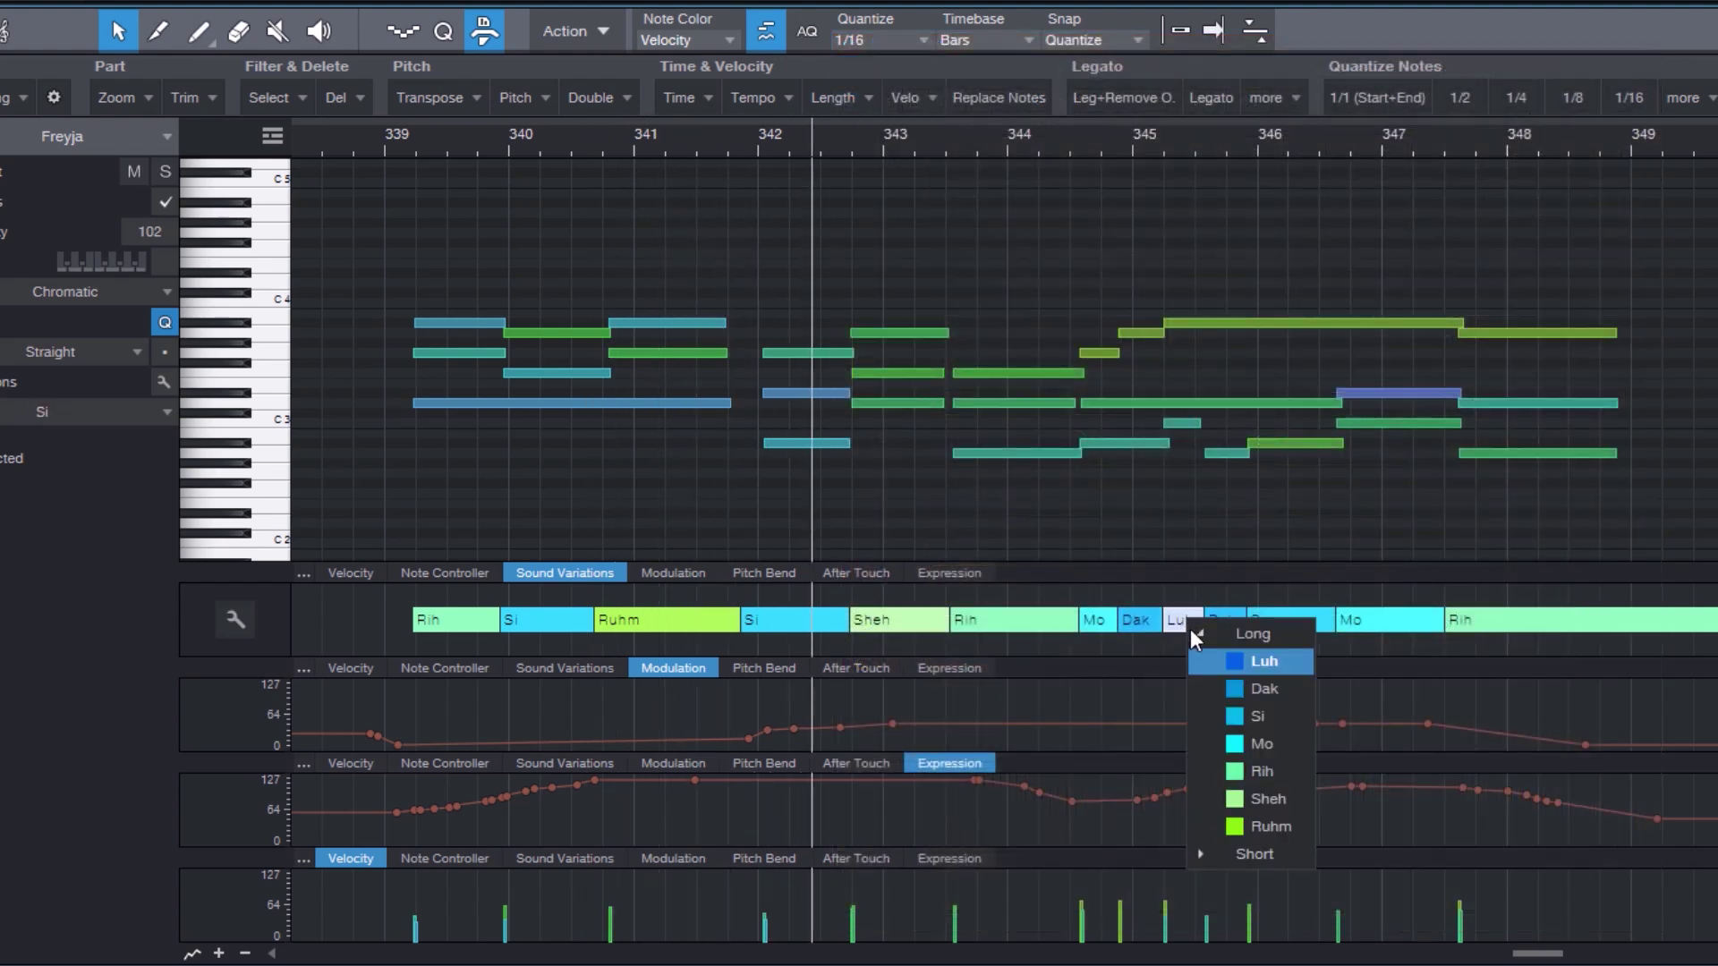
left_click(1238, 715)
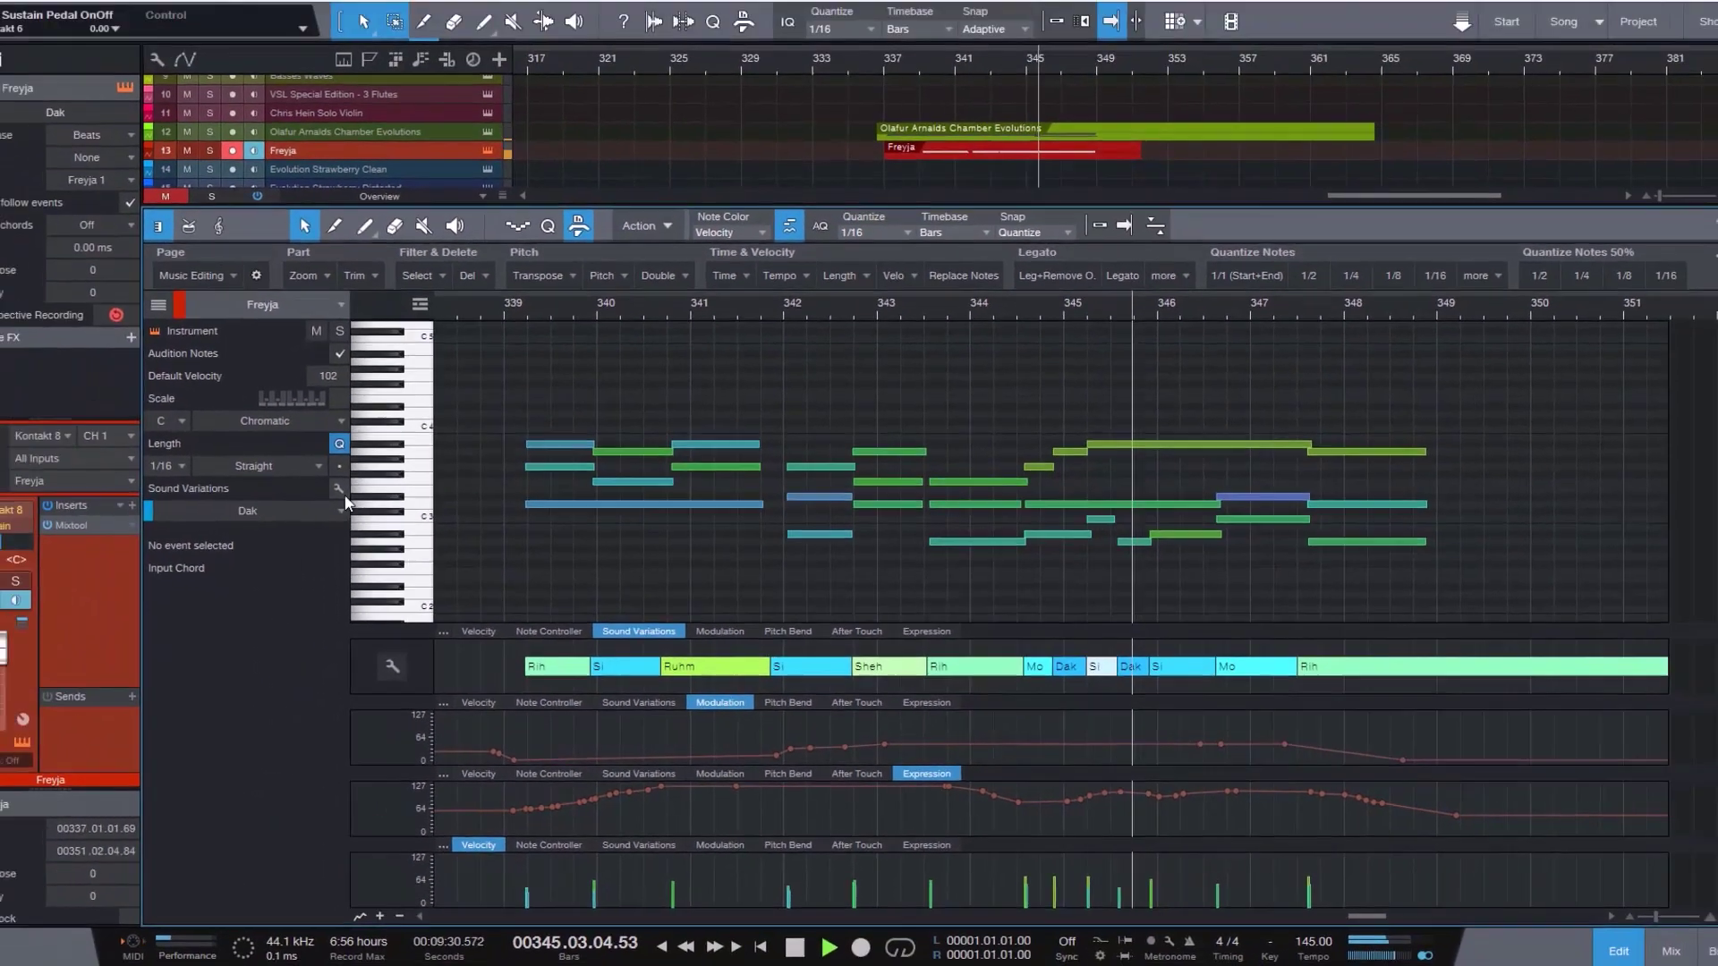
left_click(340, 489)
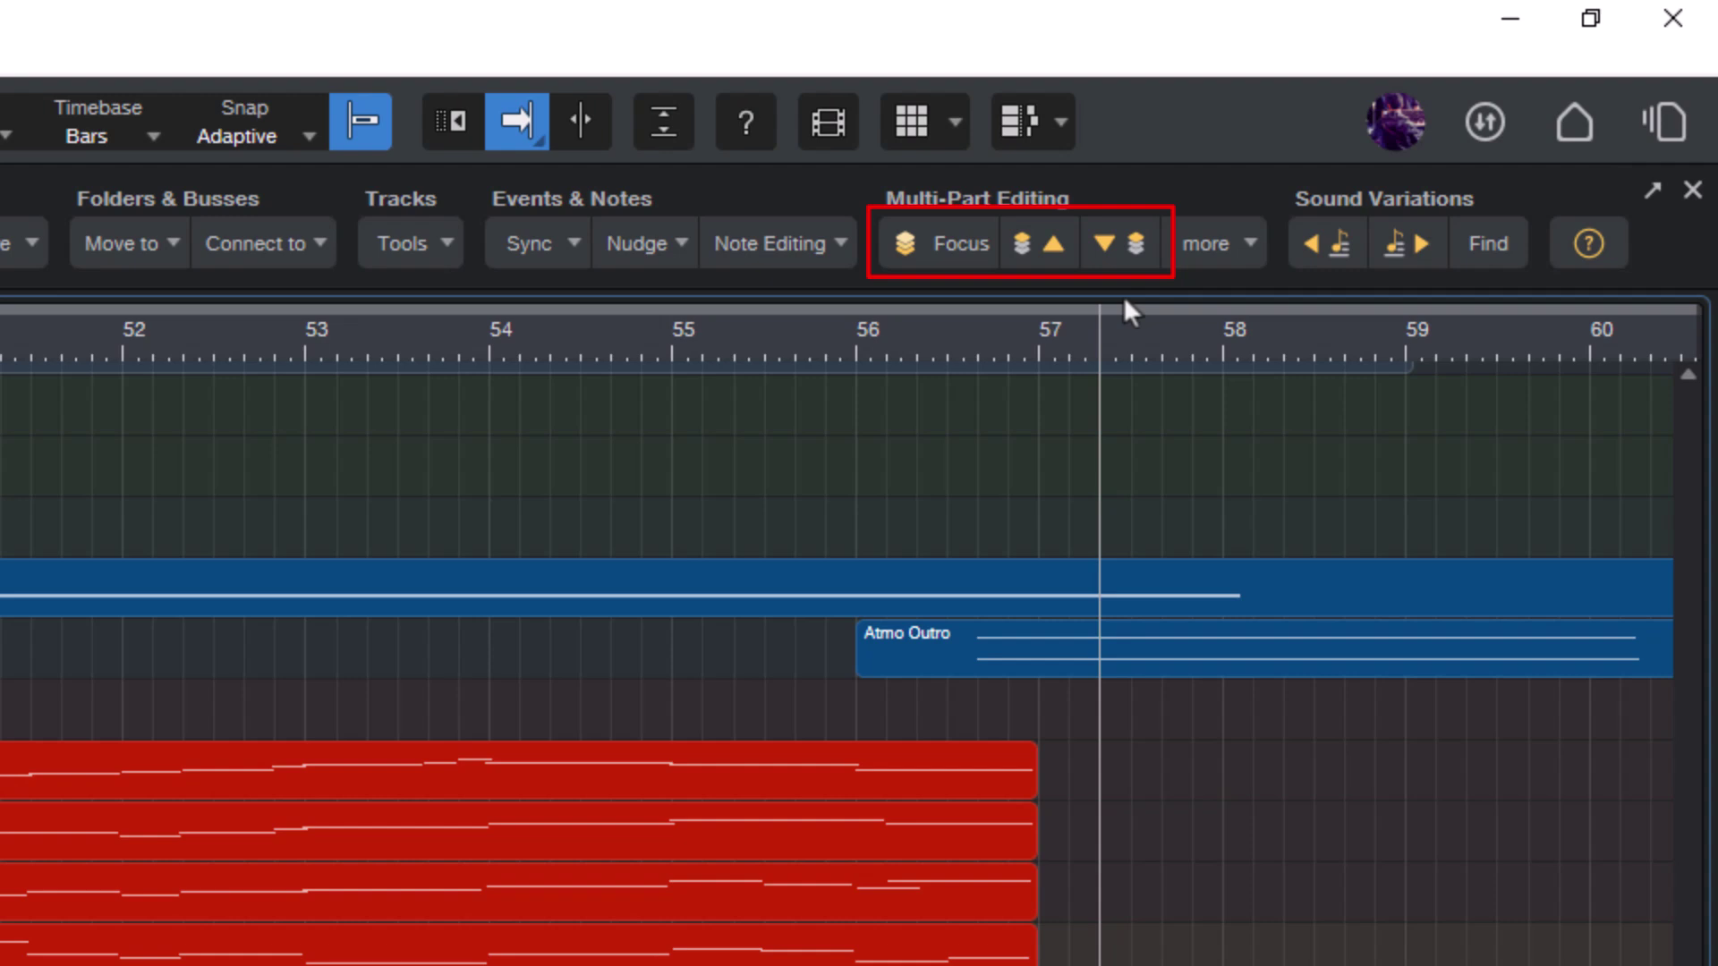
left_click(1204, 249)
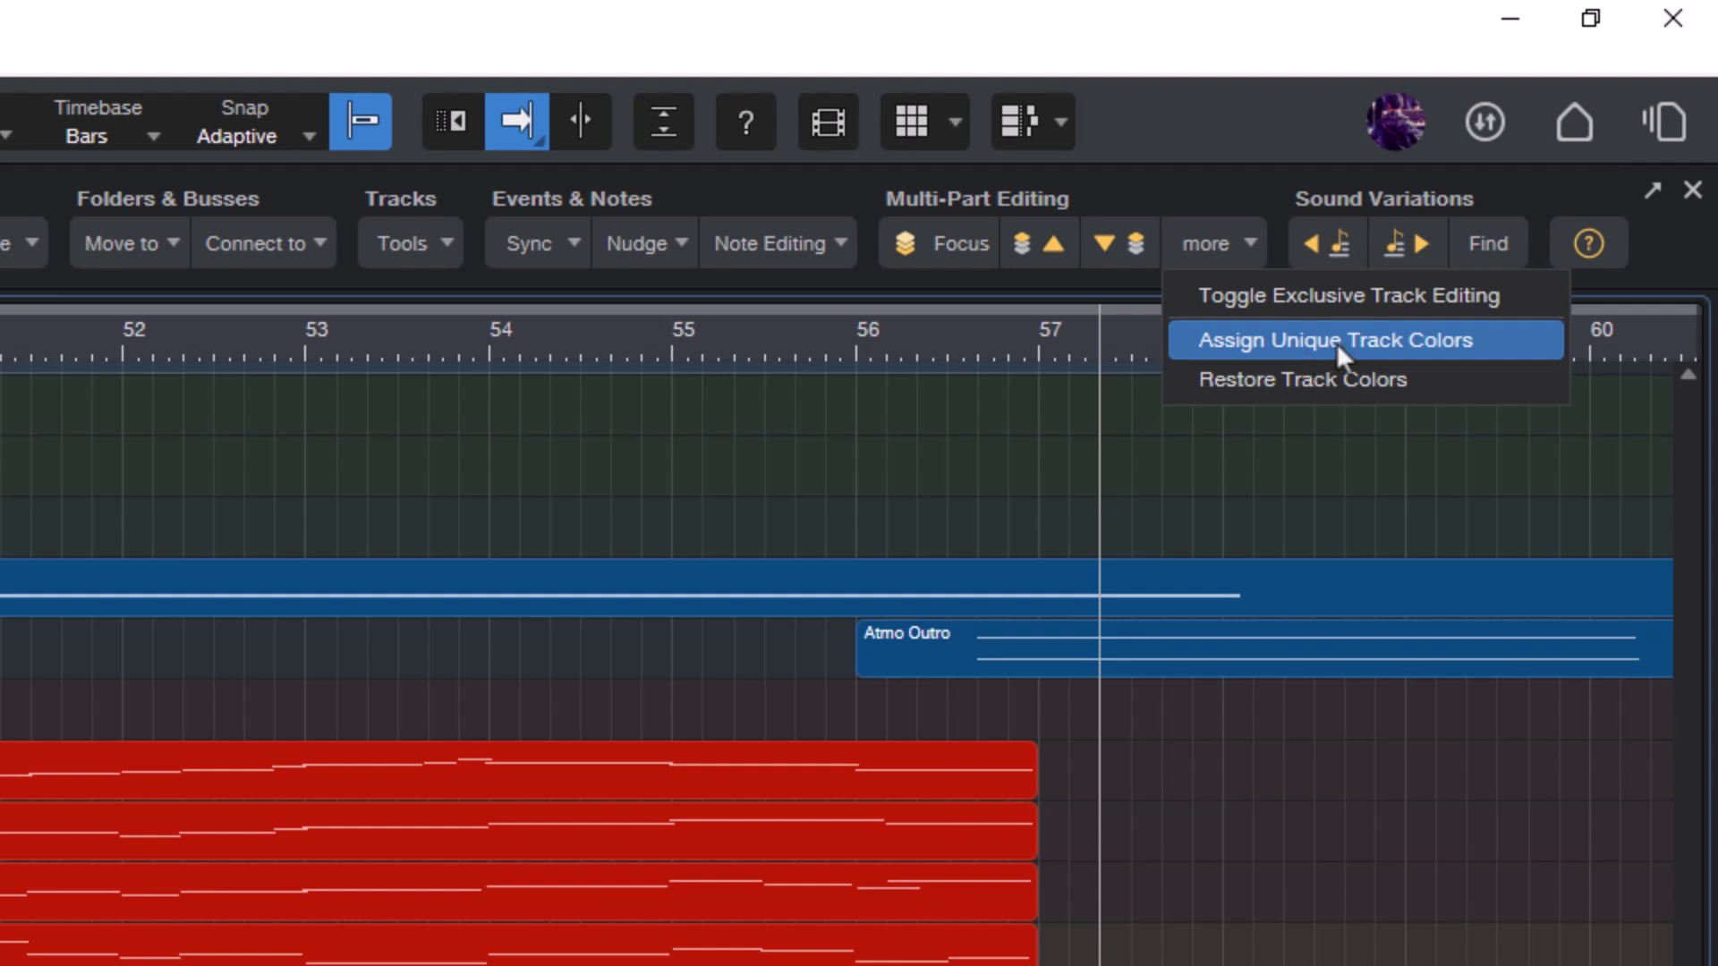
left_click(1196, 240)
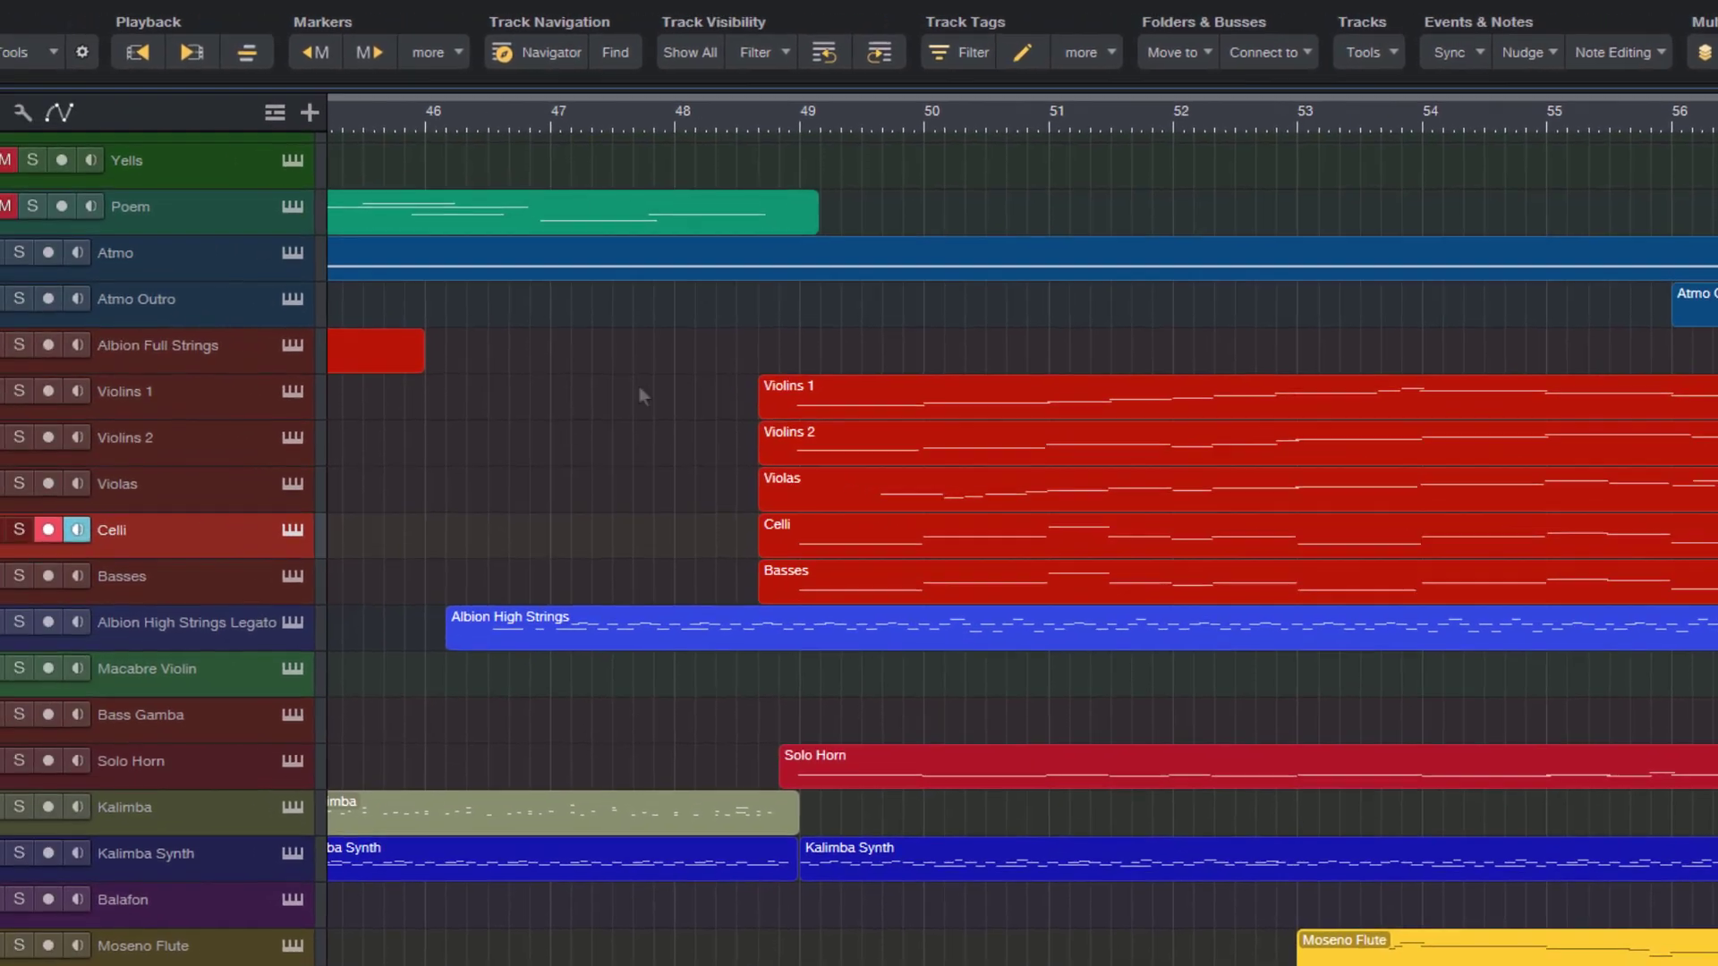
- Try several selections of the string events and activate the Celli and Violins 2 tracks, then clear the selection
left_click_drag(624, 376, 917, 588)
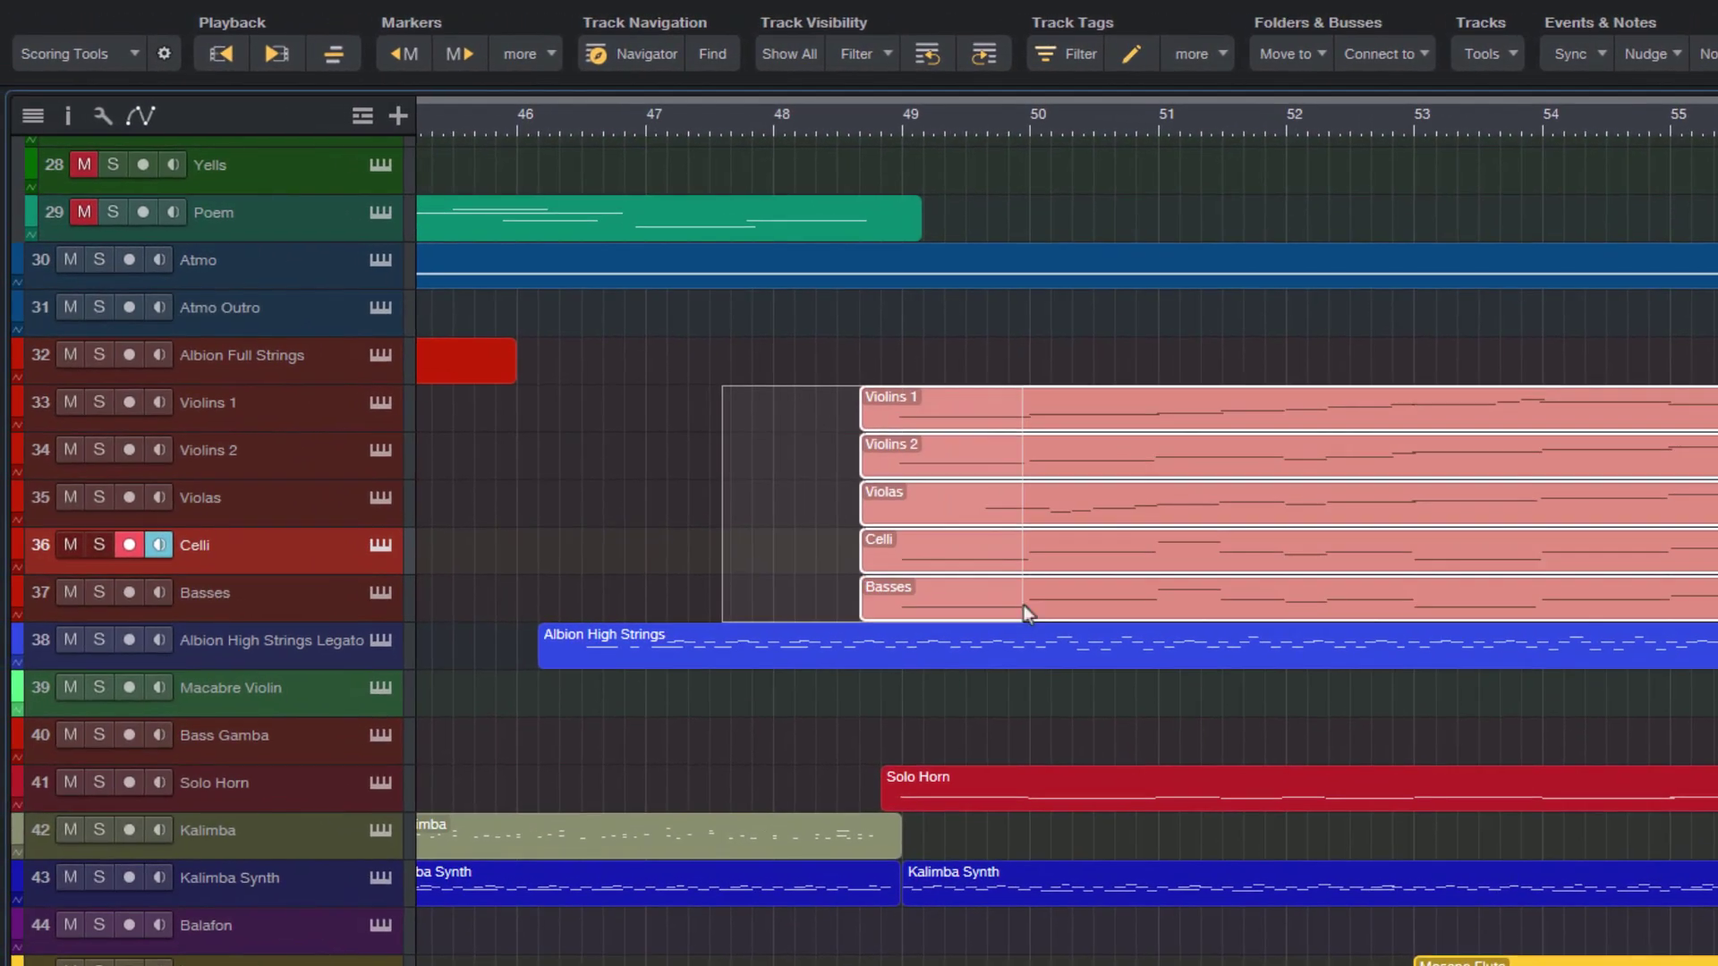
left_click_drag(1023, 605, 873, 359)
left_click(721, 422)
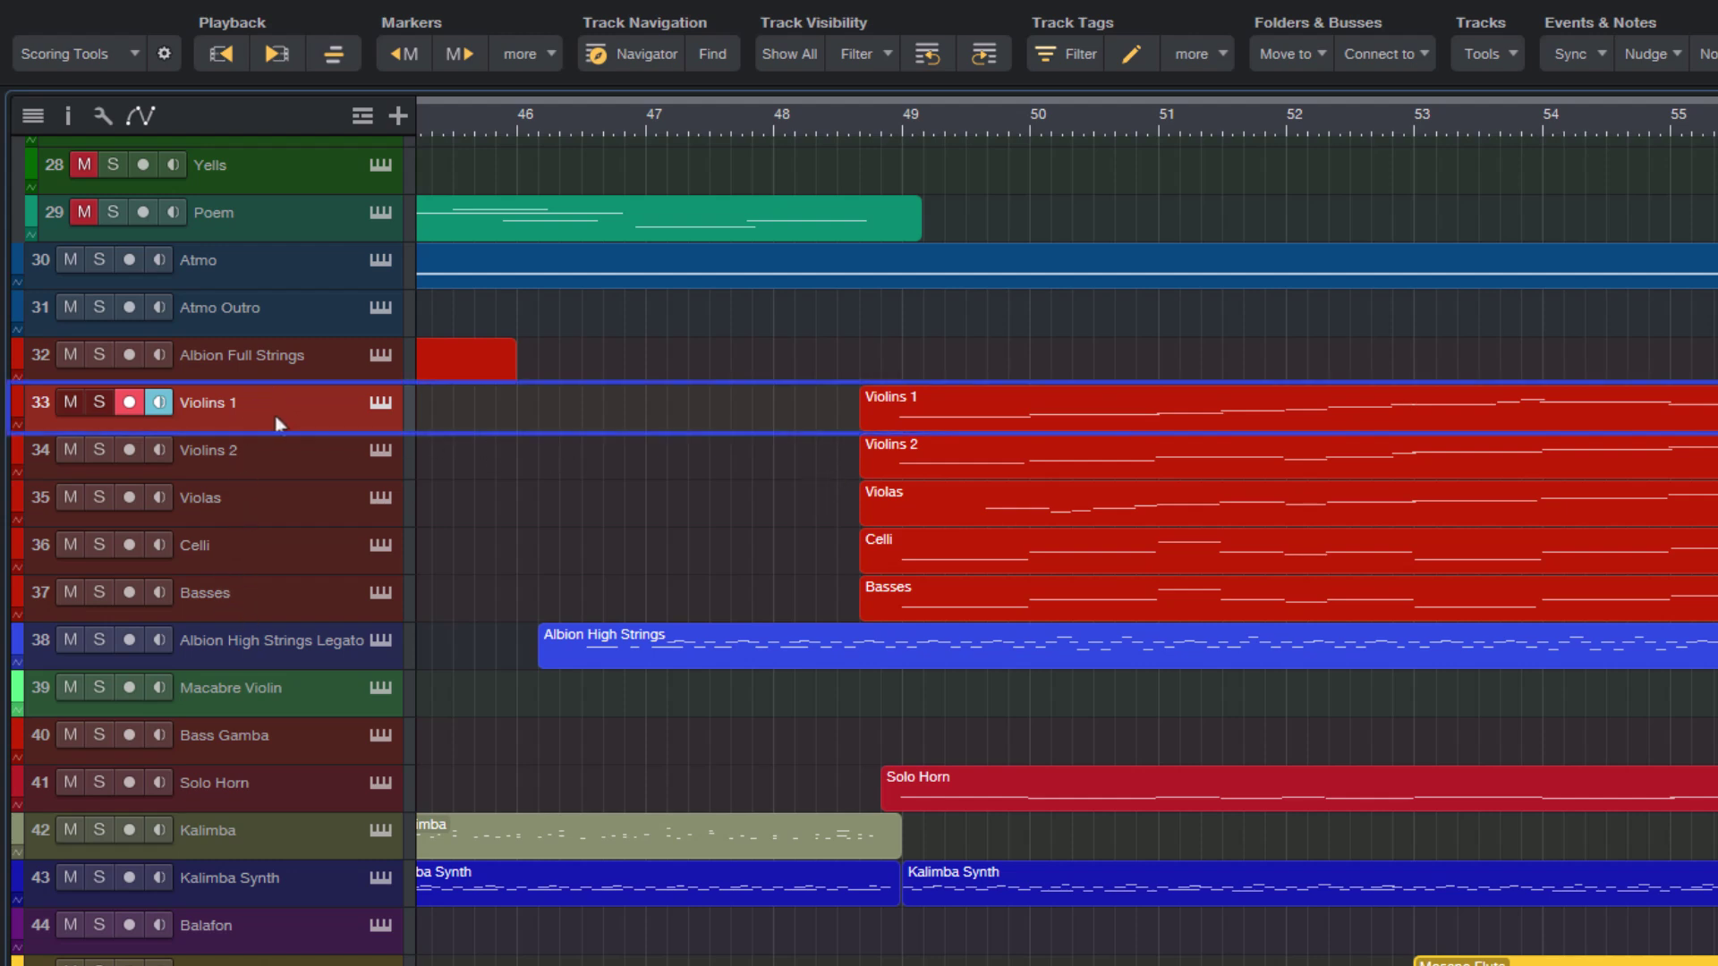
left_click(234, 550)
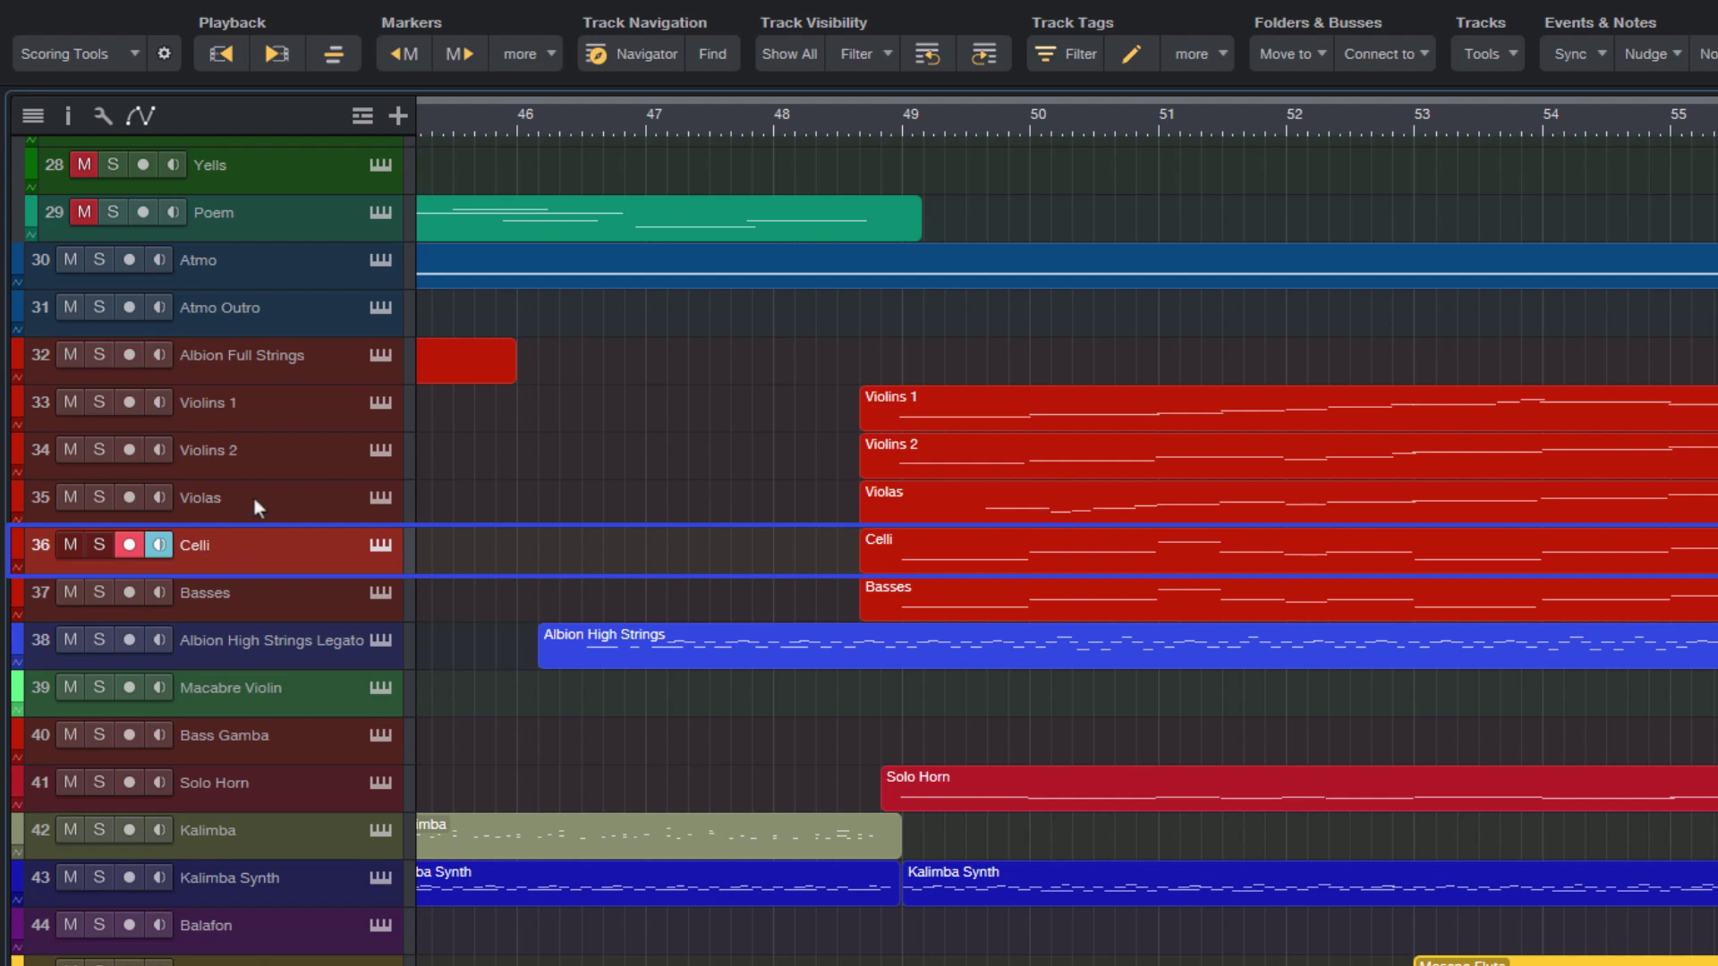
left_click(274, 449)
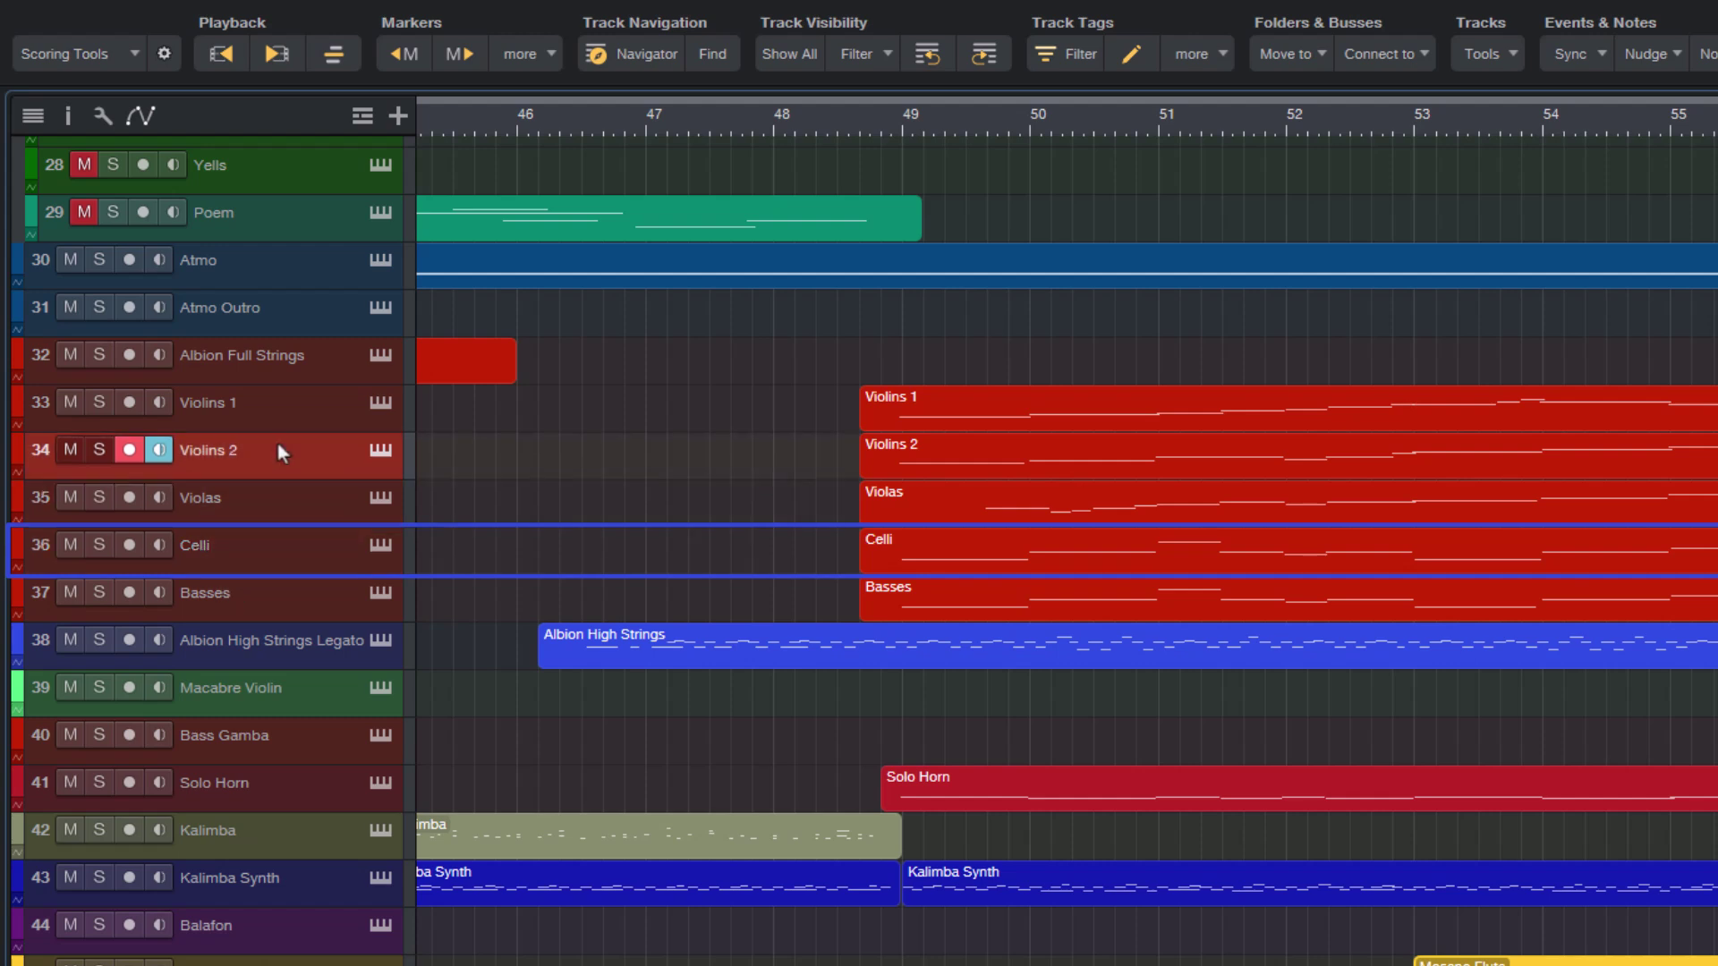
left_click(965, 406)
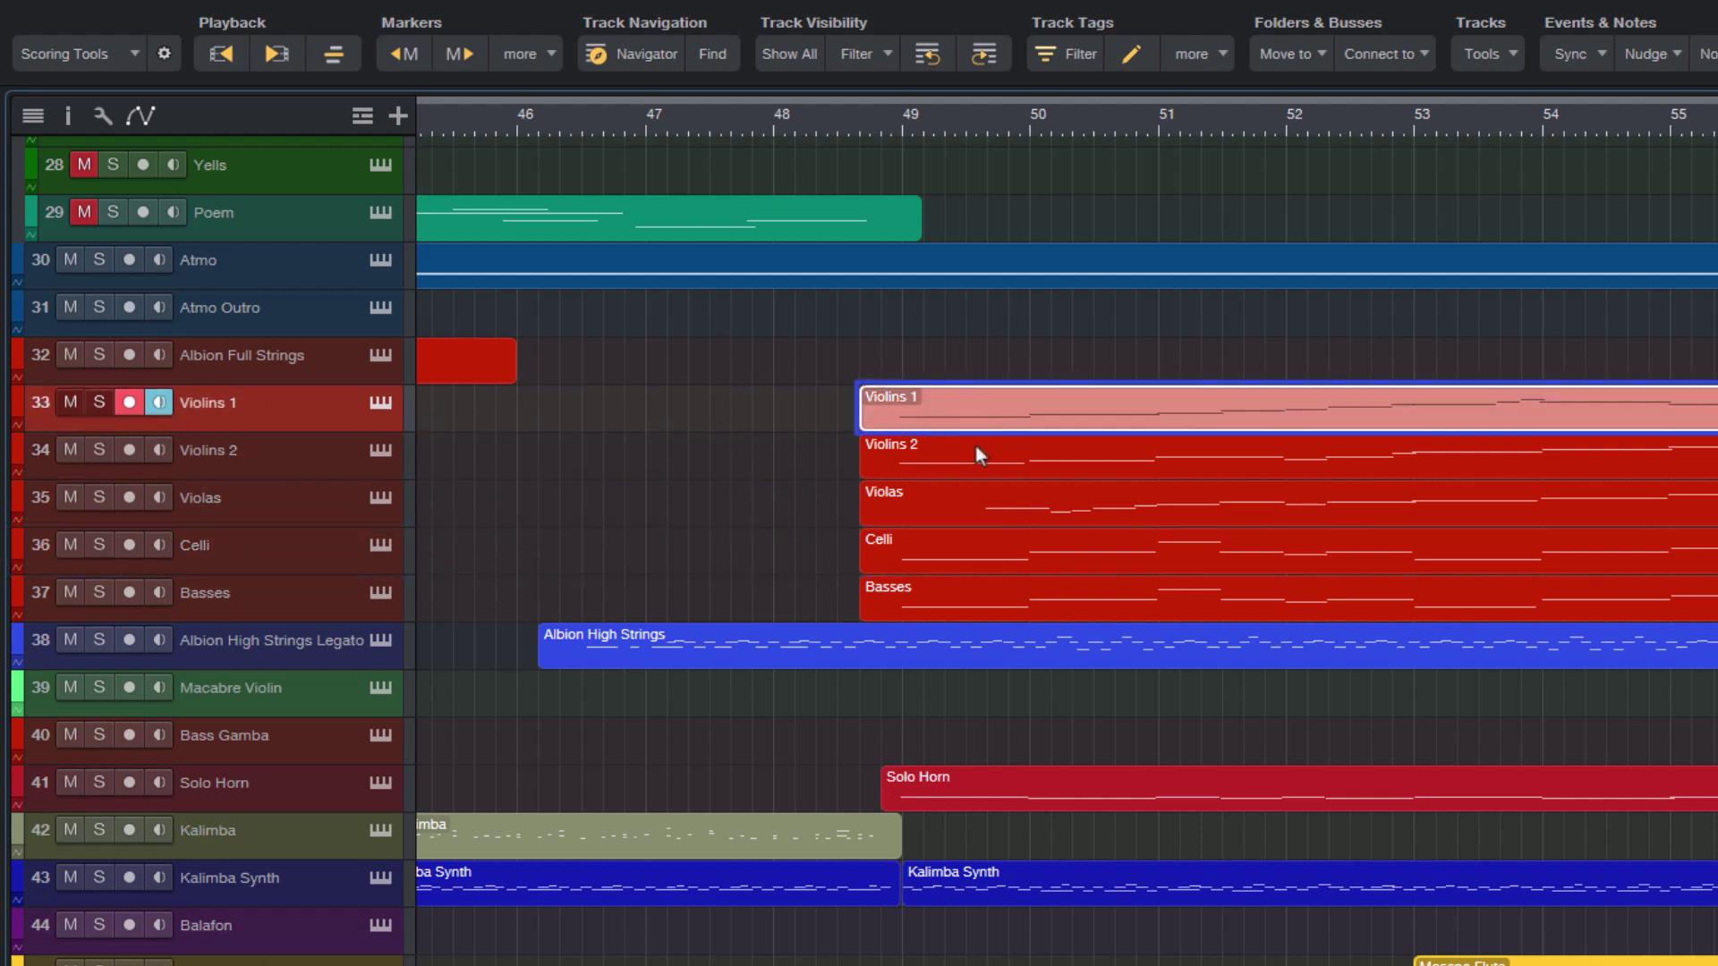
left_click(975, 447)
left_click(964, 406)
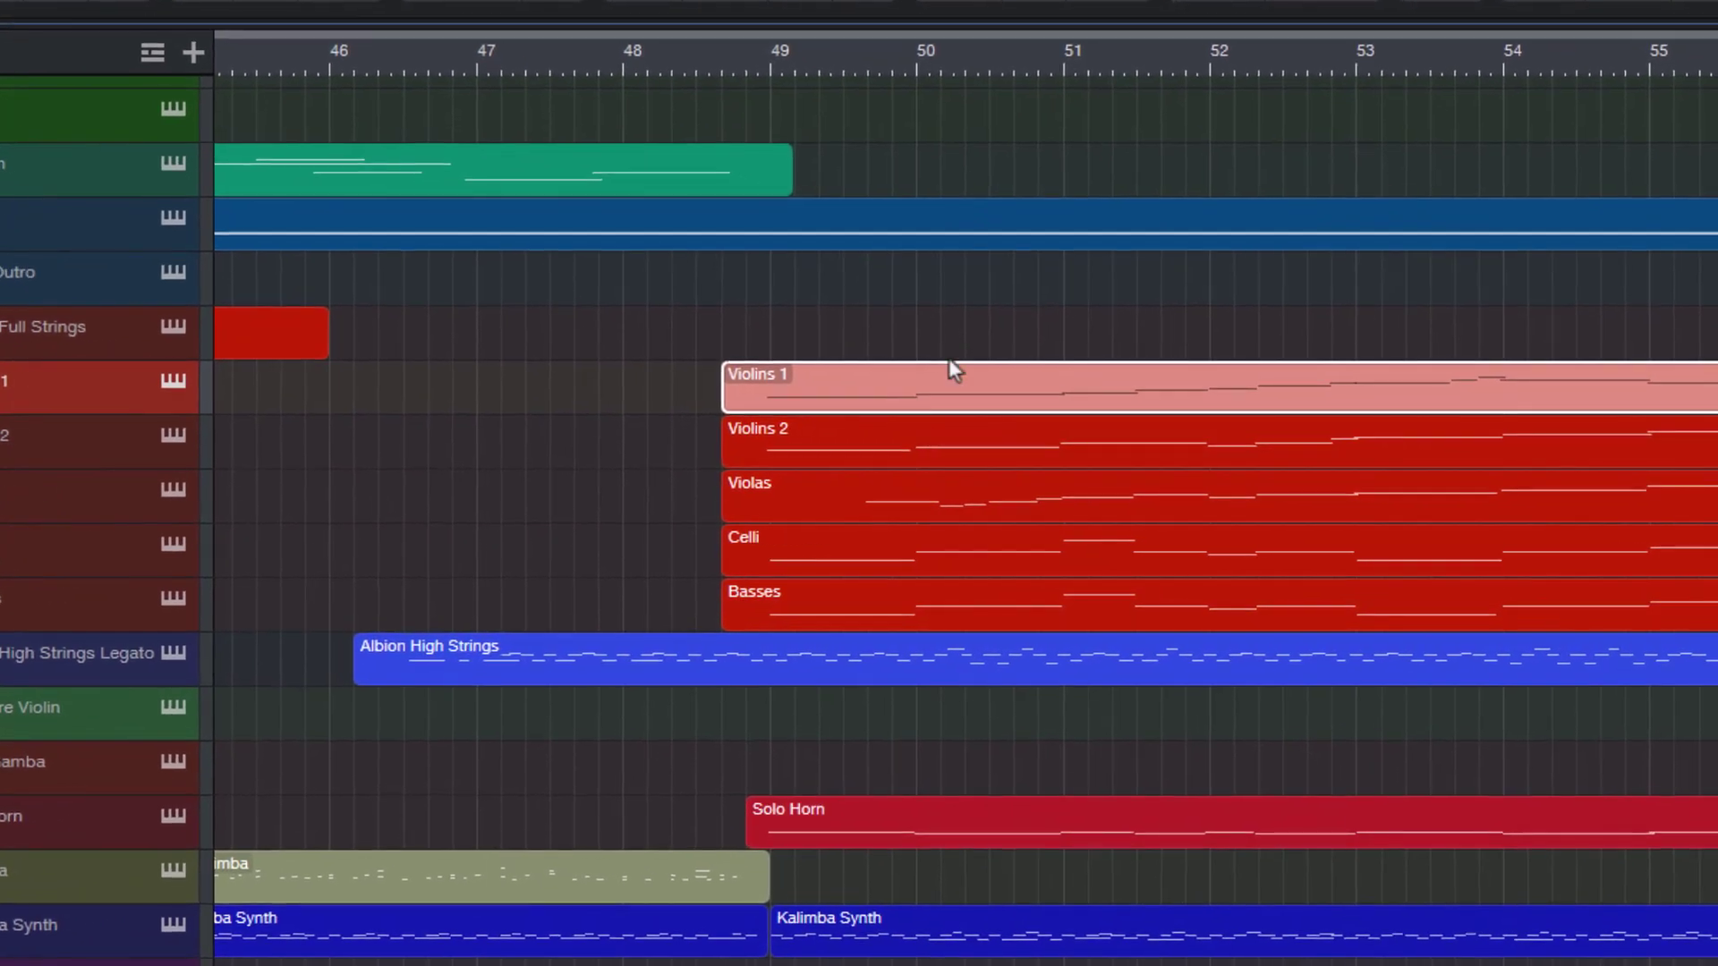
left_click_drag(677, 386, 909, 616)
left_click(684, 454)
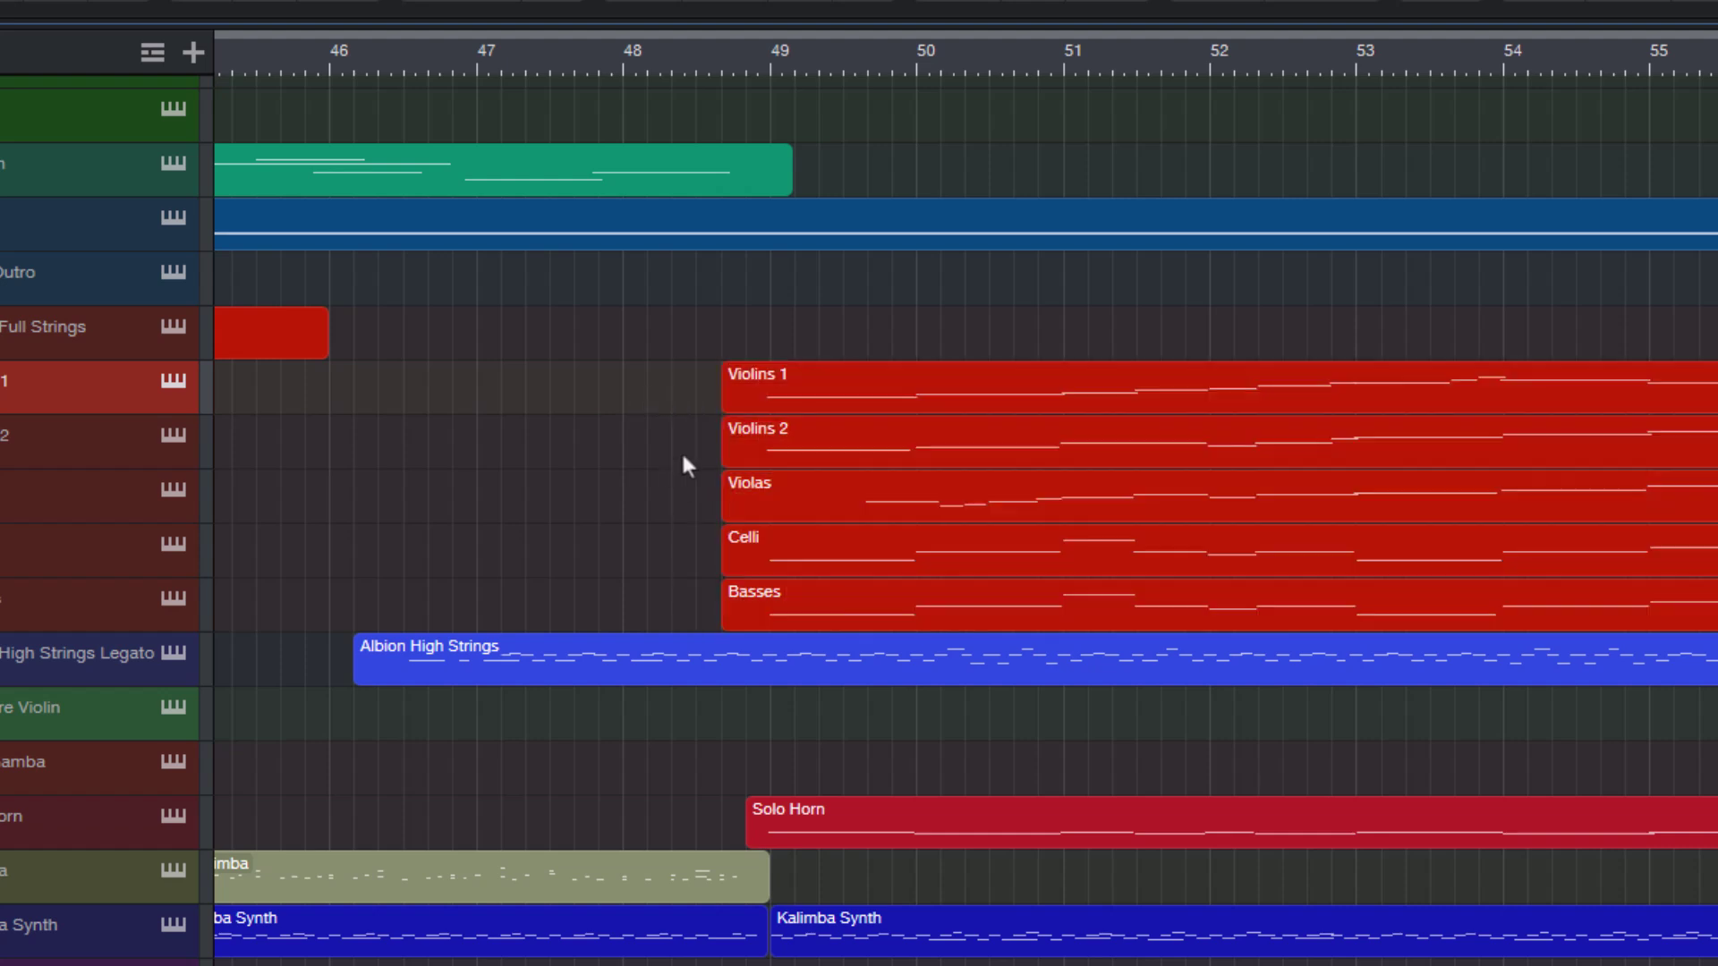
- Select the Violins 1, Violins 2, Violas, Celli and Basses events and shrink track heights
left_click(894, 403)
left_click(947, 457, "shift")
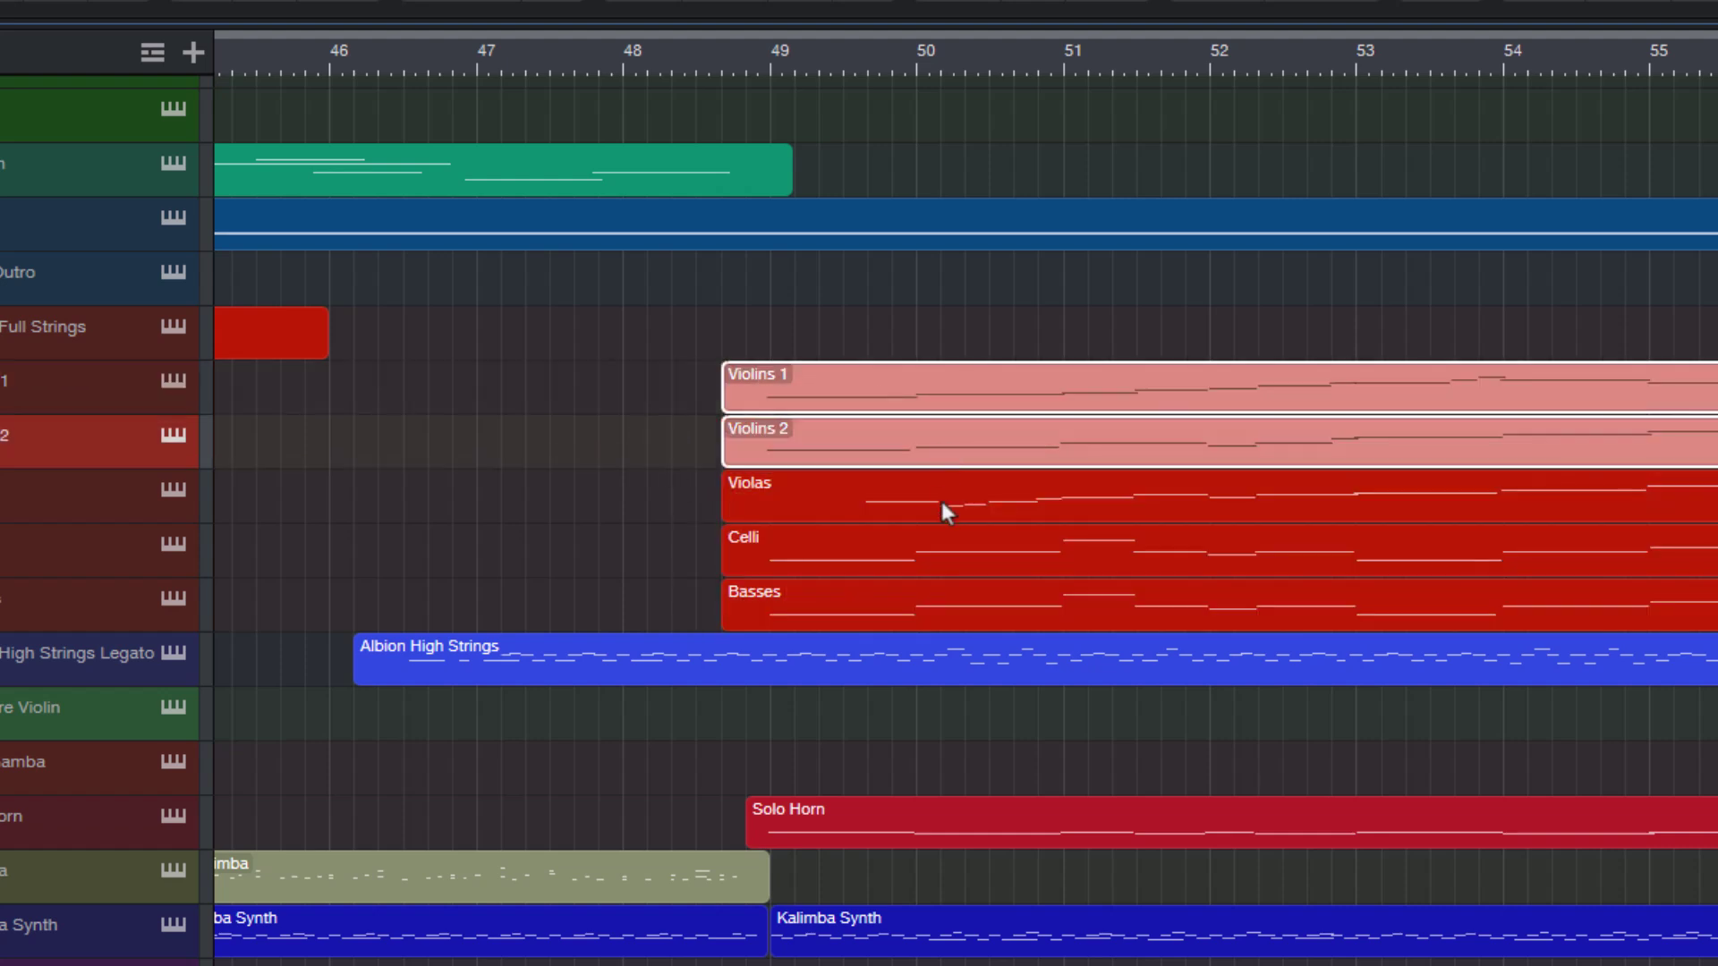
left_click(940, 498, "shift")
left_click(934, 555, "shift")
left_click(934, 603, "shift")
key("alt+w")
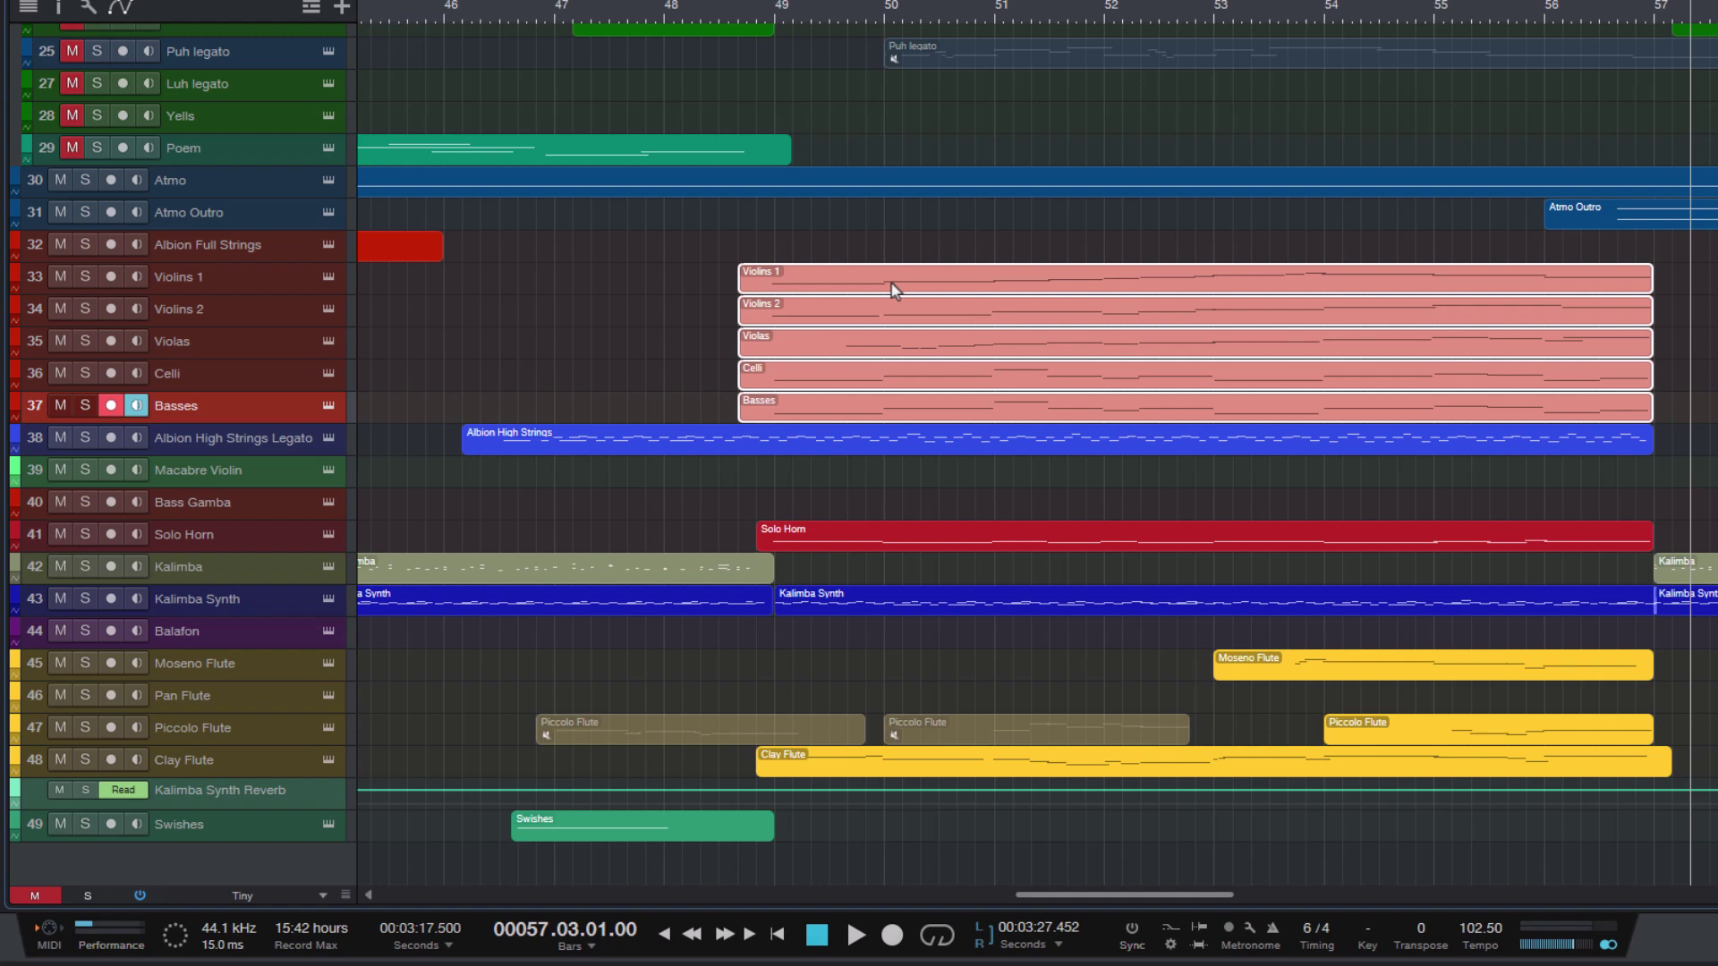
- Open the five selected string events in the note editor with F2 and scroll through their notes
key("F2")
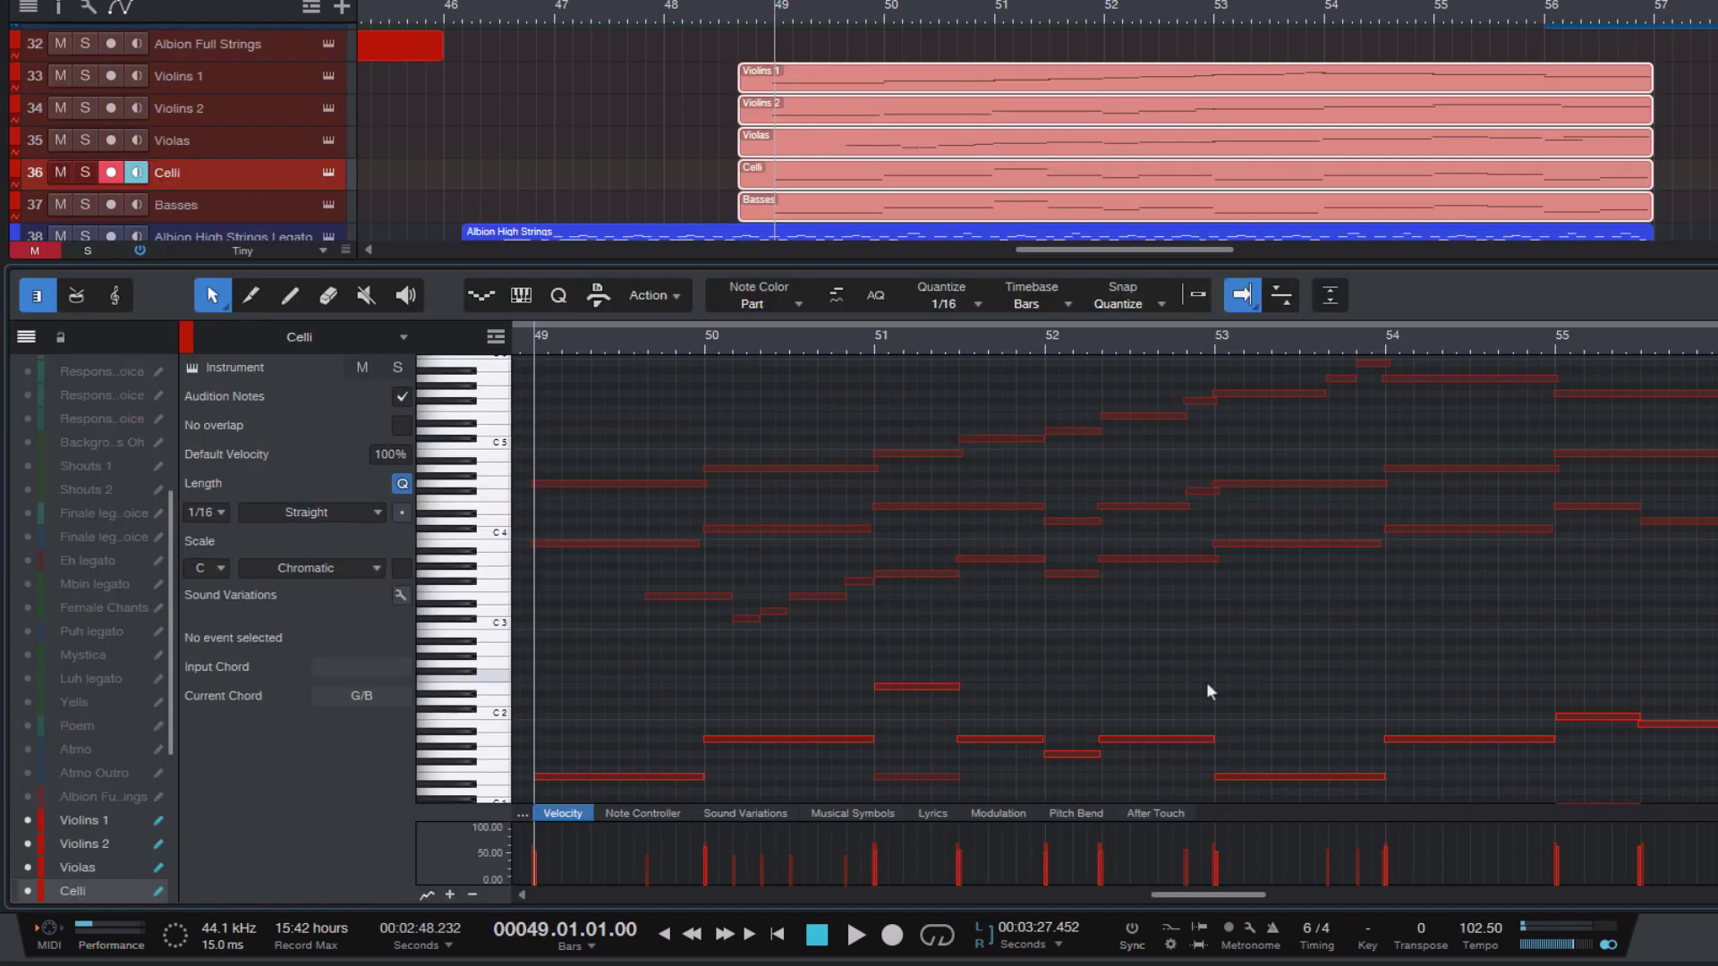
scroll(1206, 681, "down", 2)
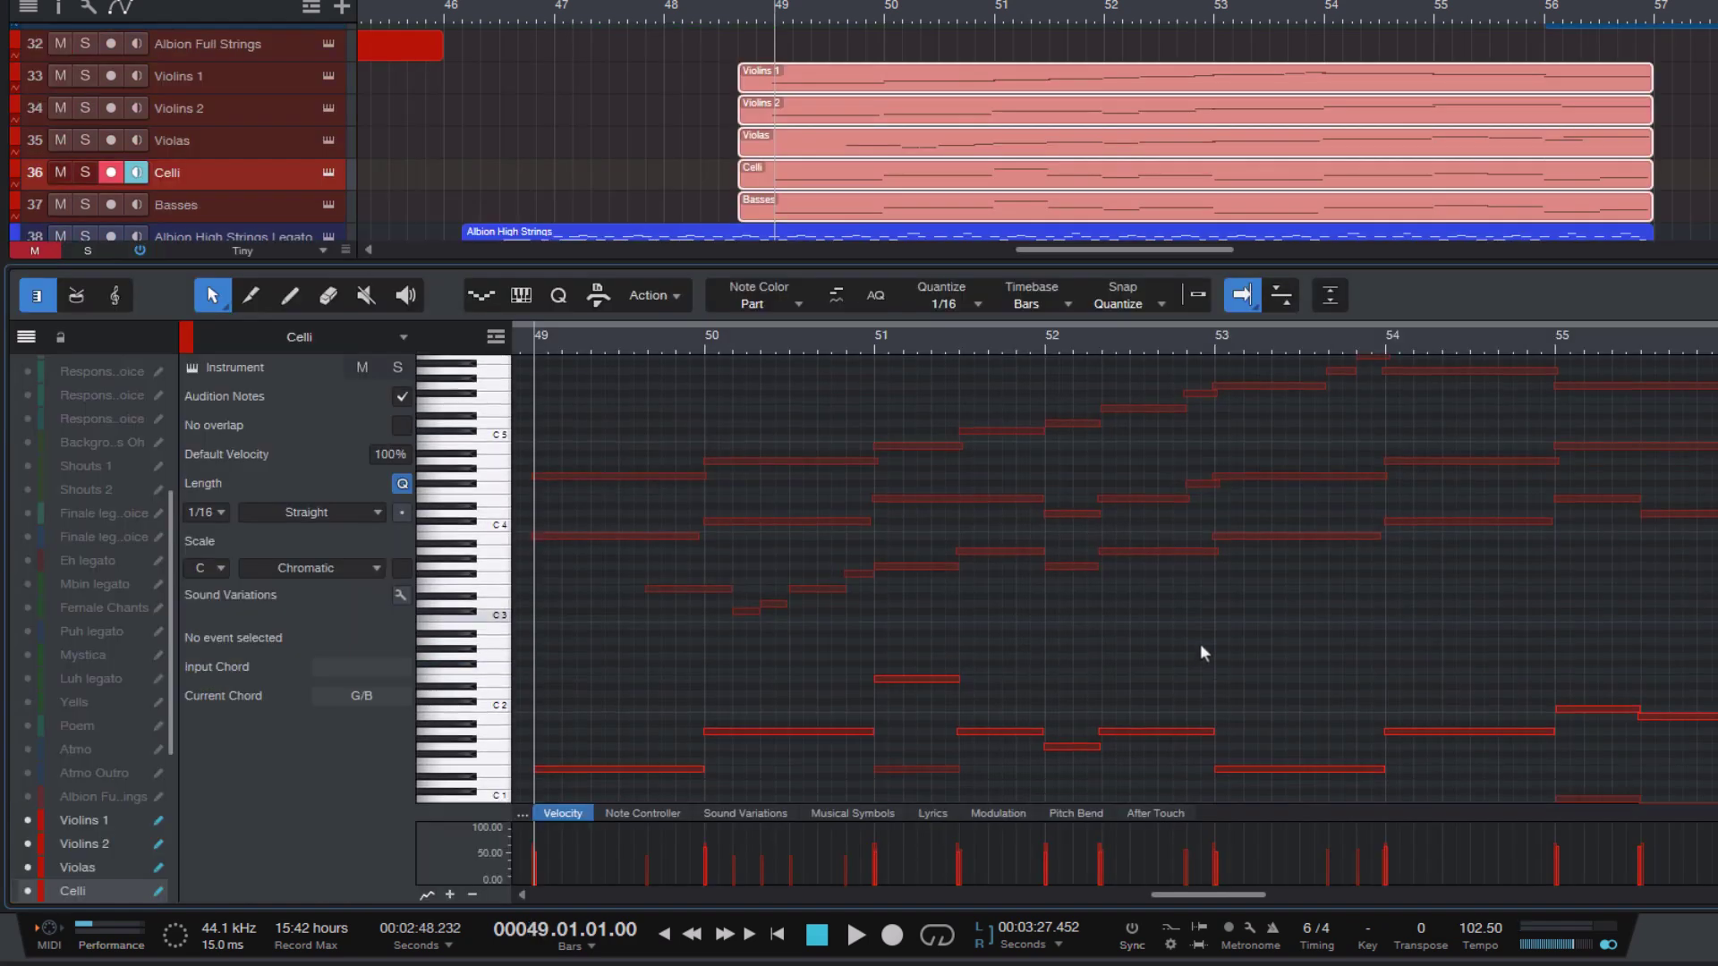
scroll(1199, 644, "up", 3)
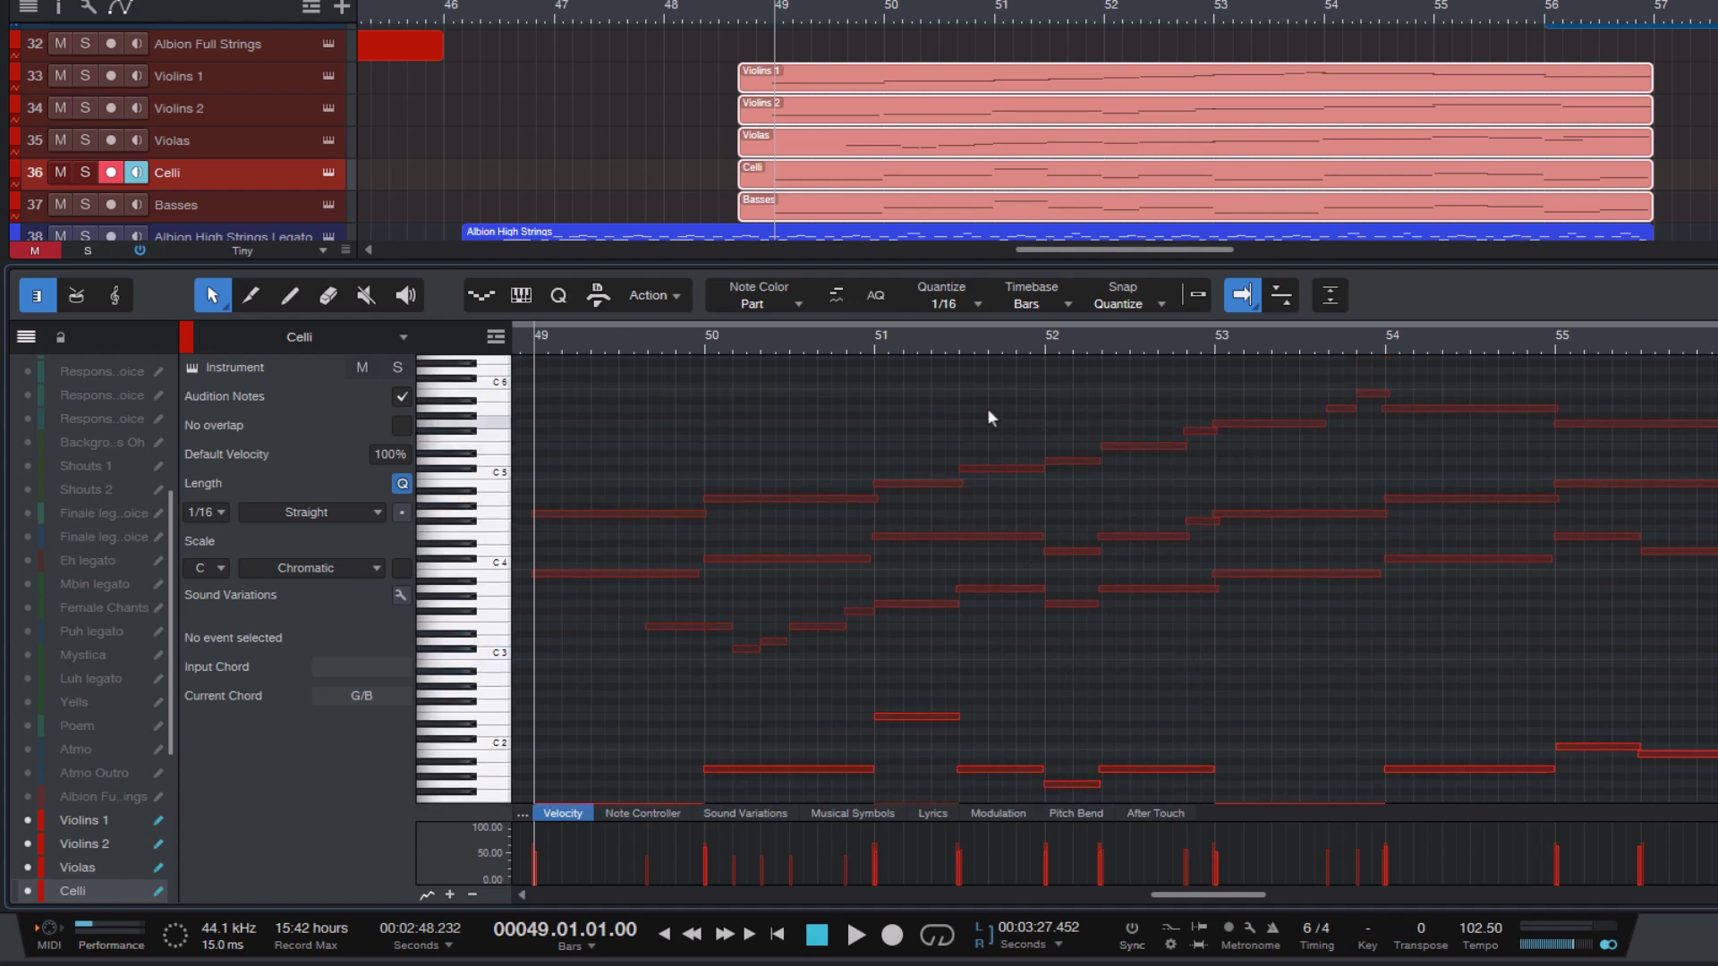
scroll(1033, 528, "down", 1)
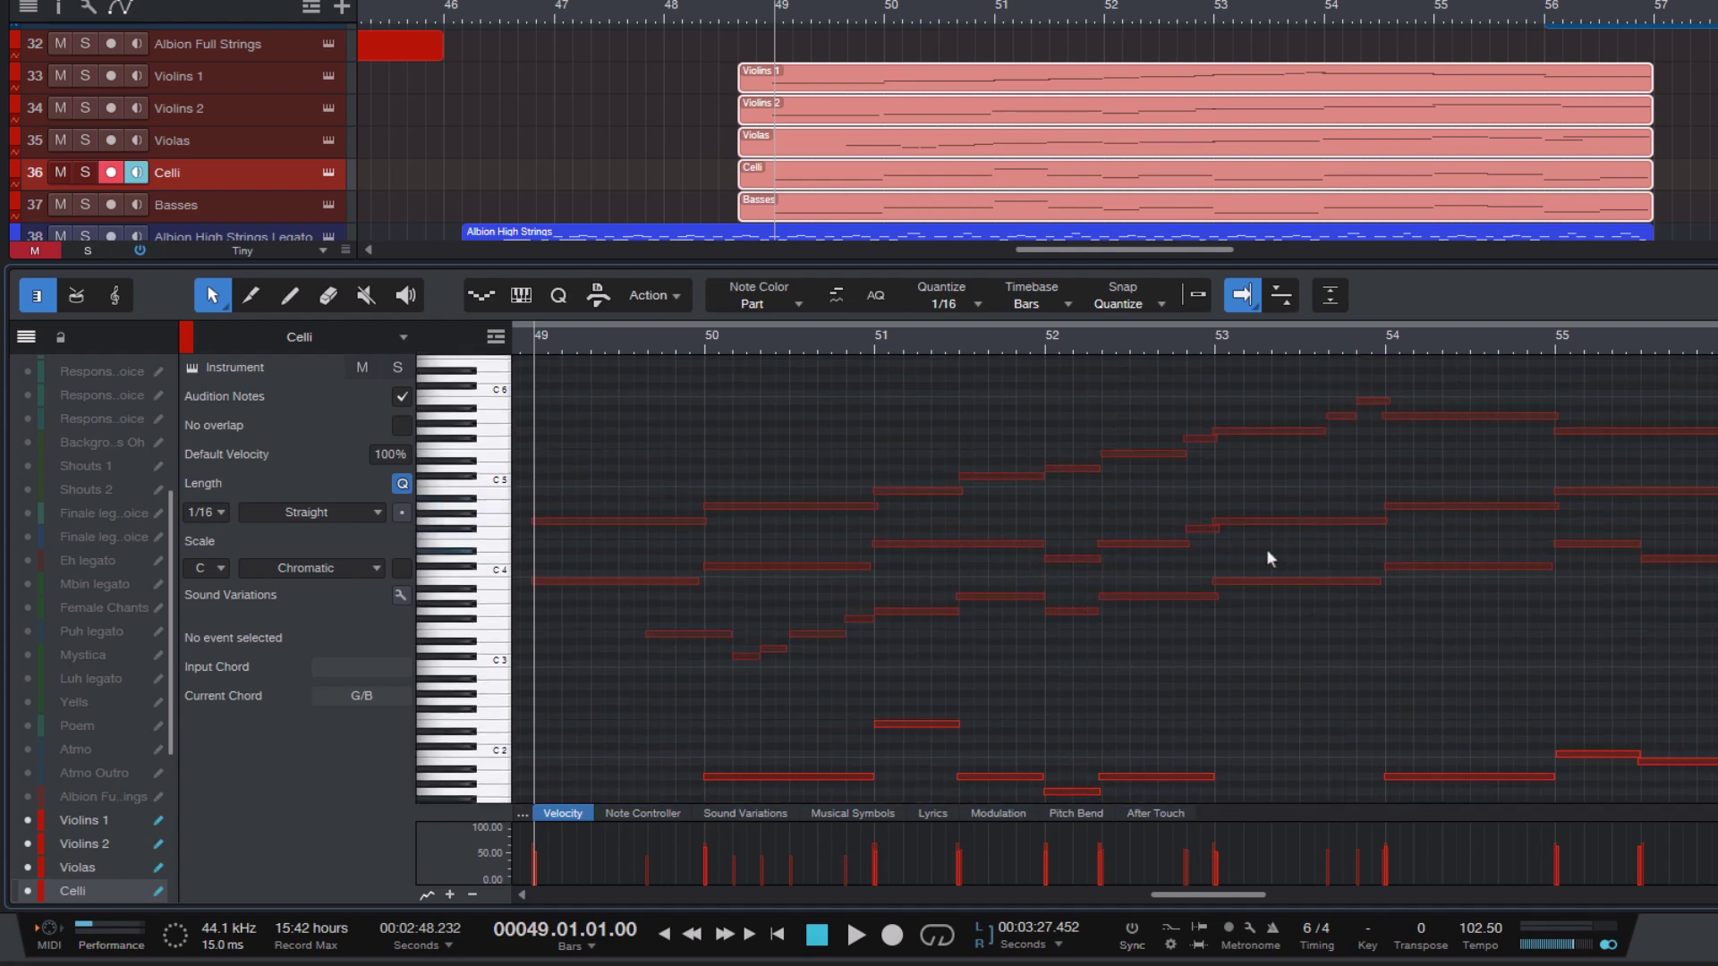
scroll(1267, 555, "down", 1)
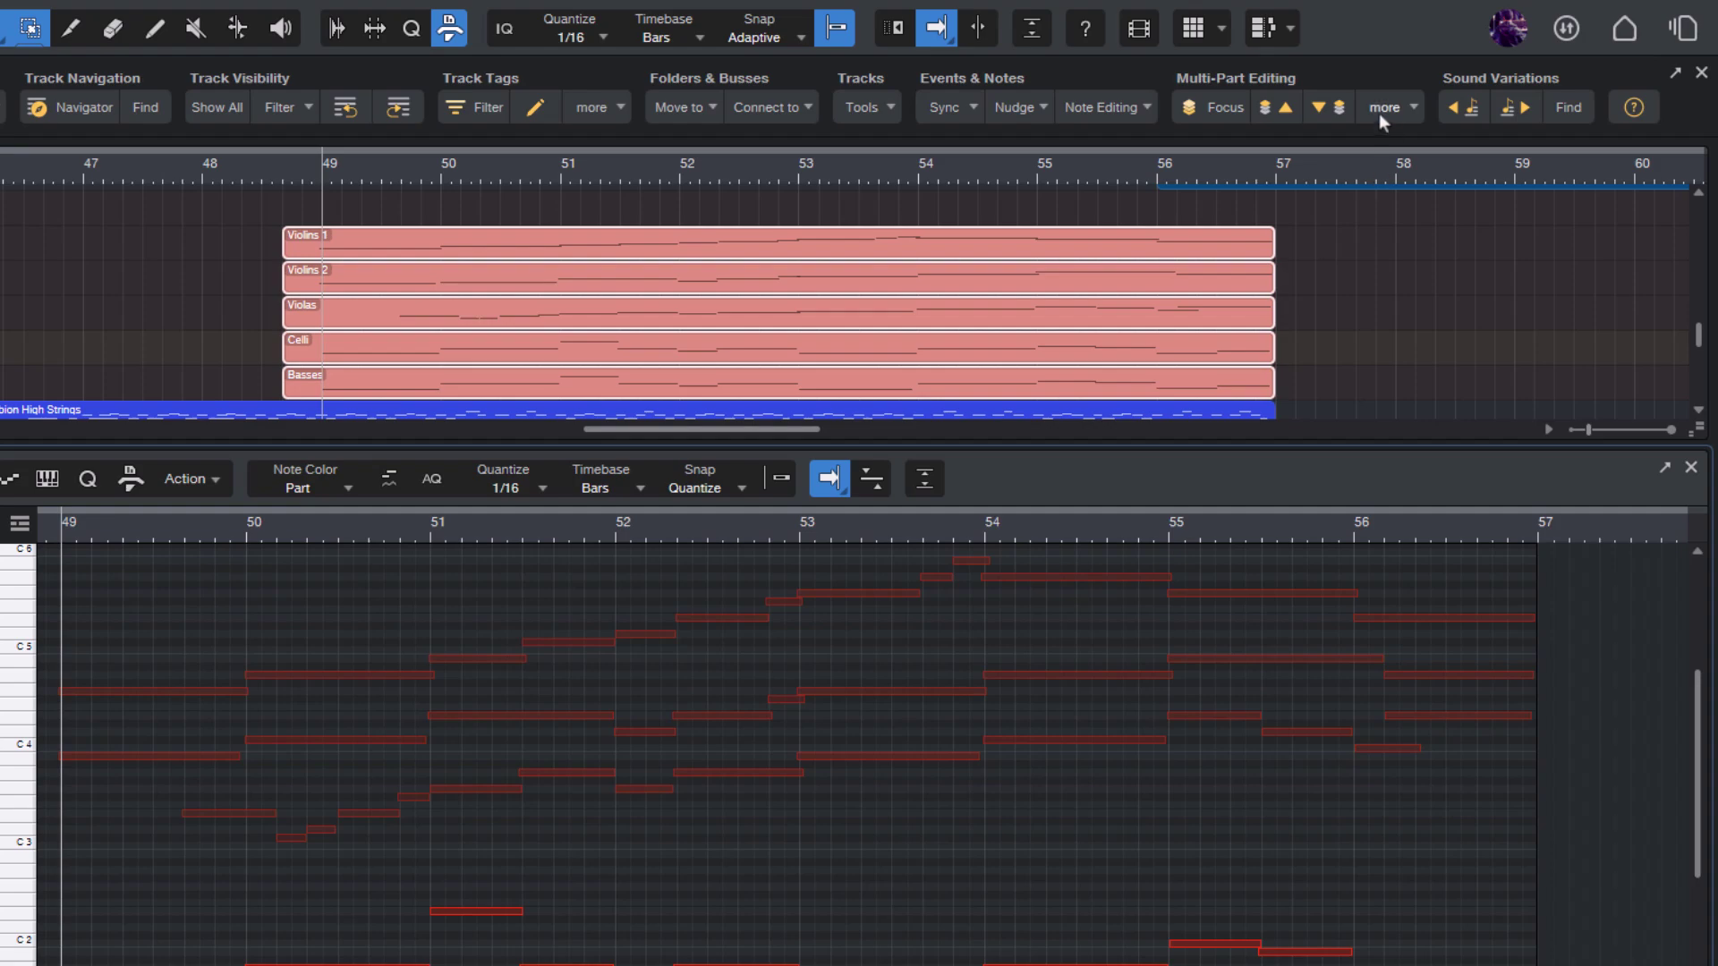
- Assign unique track colours to the string tracks and make the note editor taller
left_click(1382, 109)
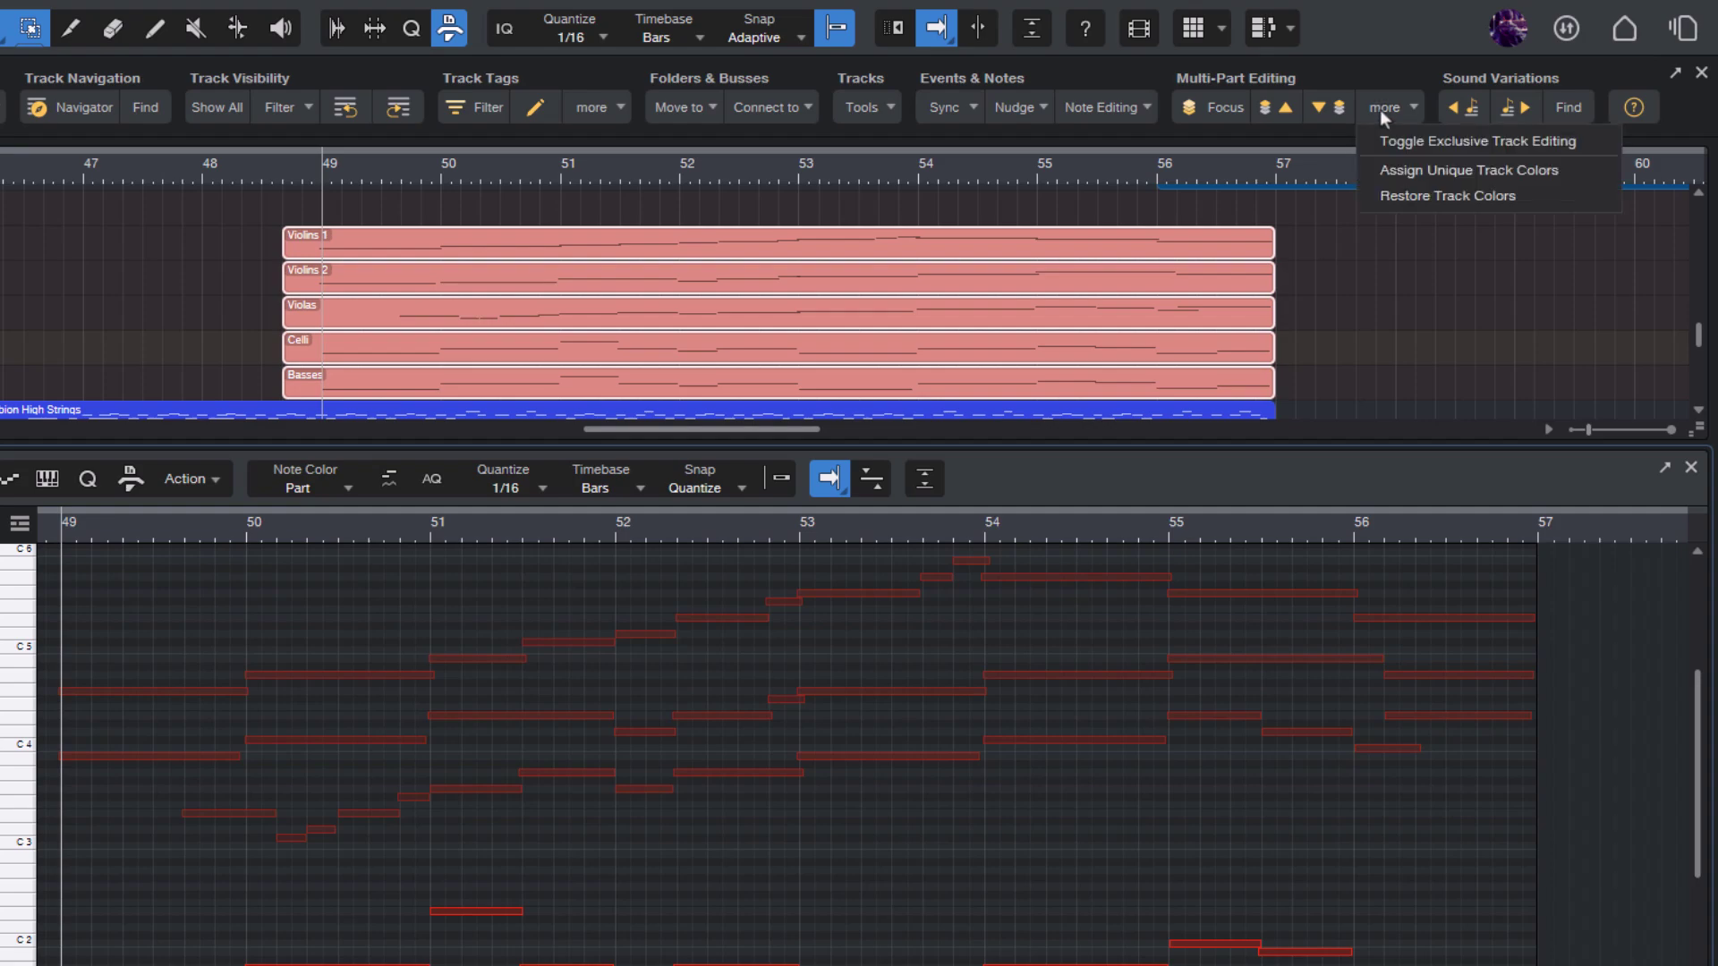
left_click(1407, 167)
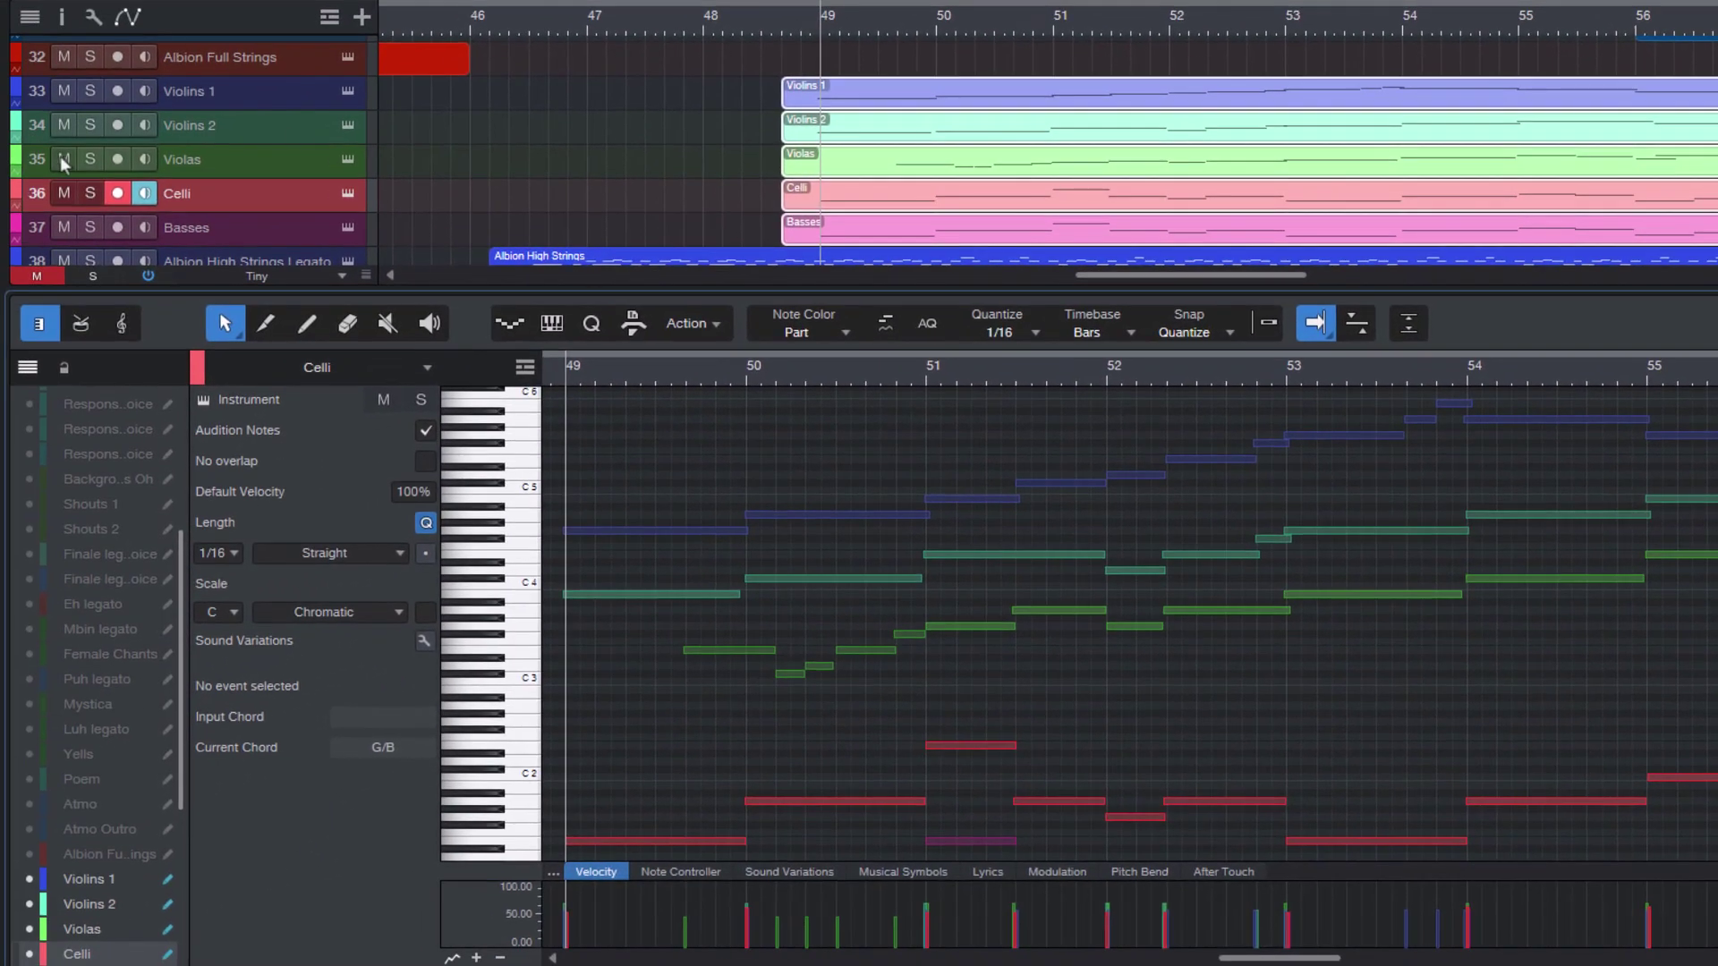
left_click_drag(1117, 286, 1116, 173)
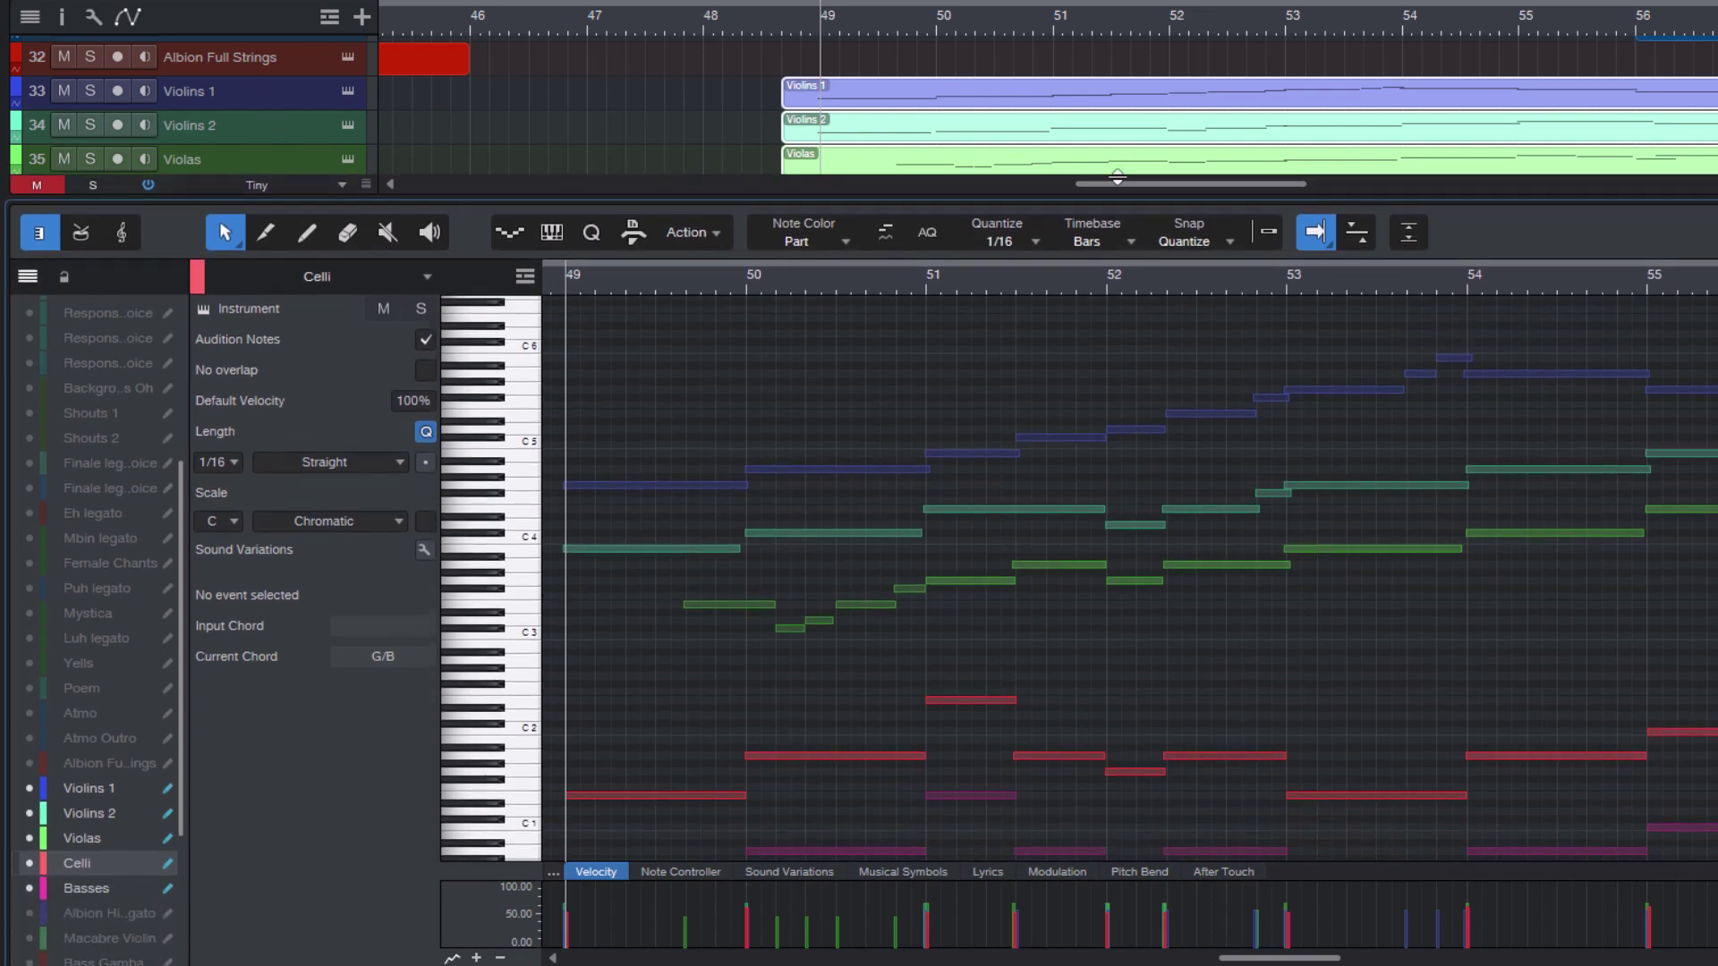
scroll(909, 308, "down", 1)
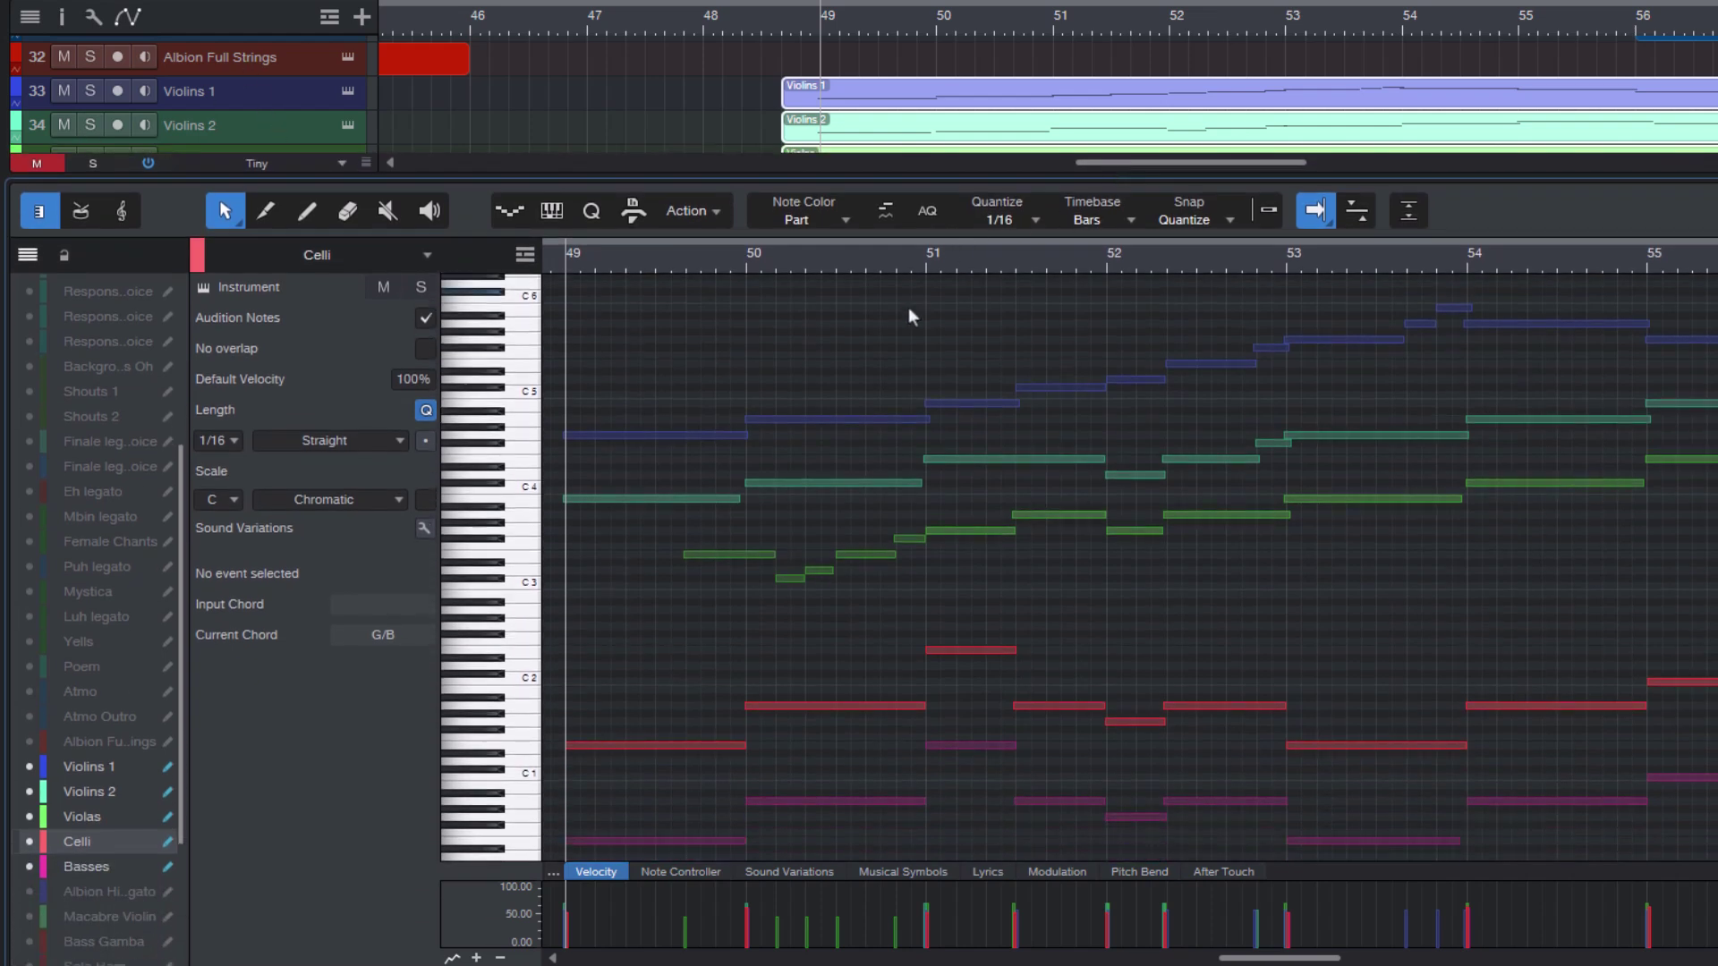
- Keep Note Color set to Part and dismiss the multi-part options without restoring track colours
left_click(814, 220)
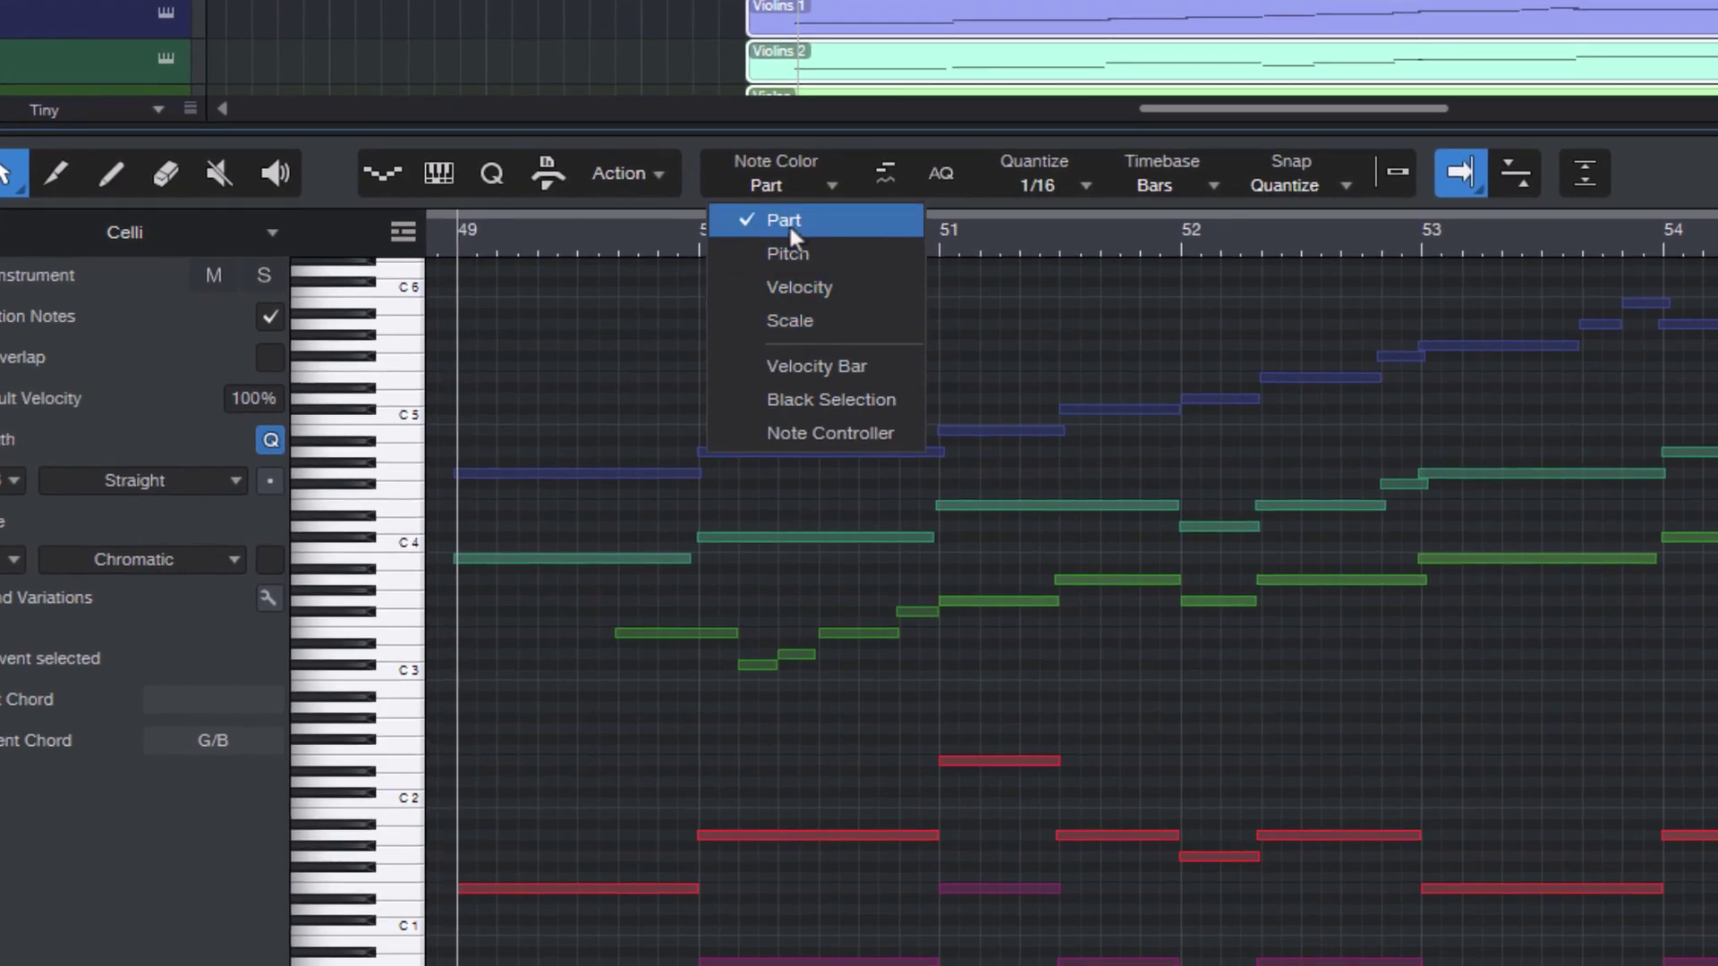
left_click(785, 223)
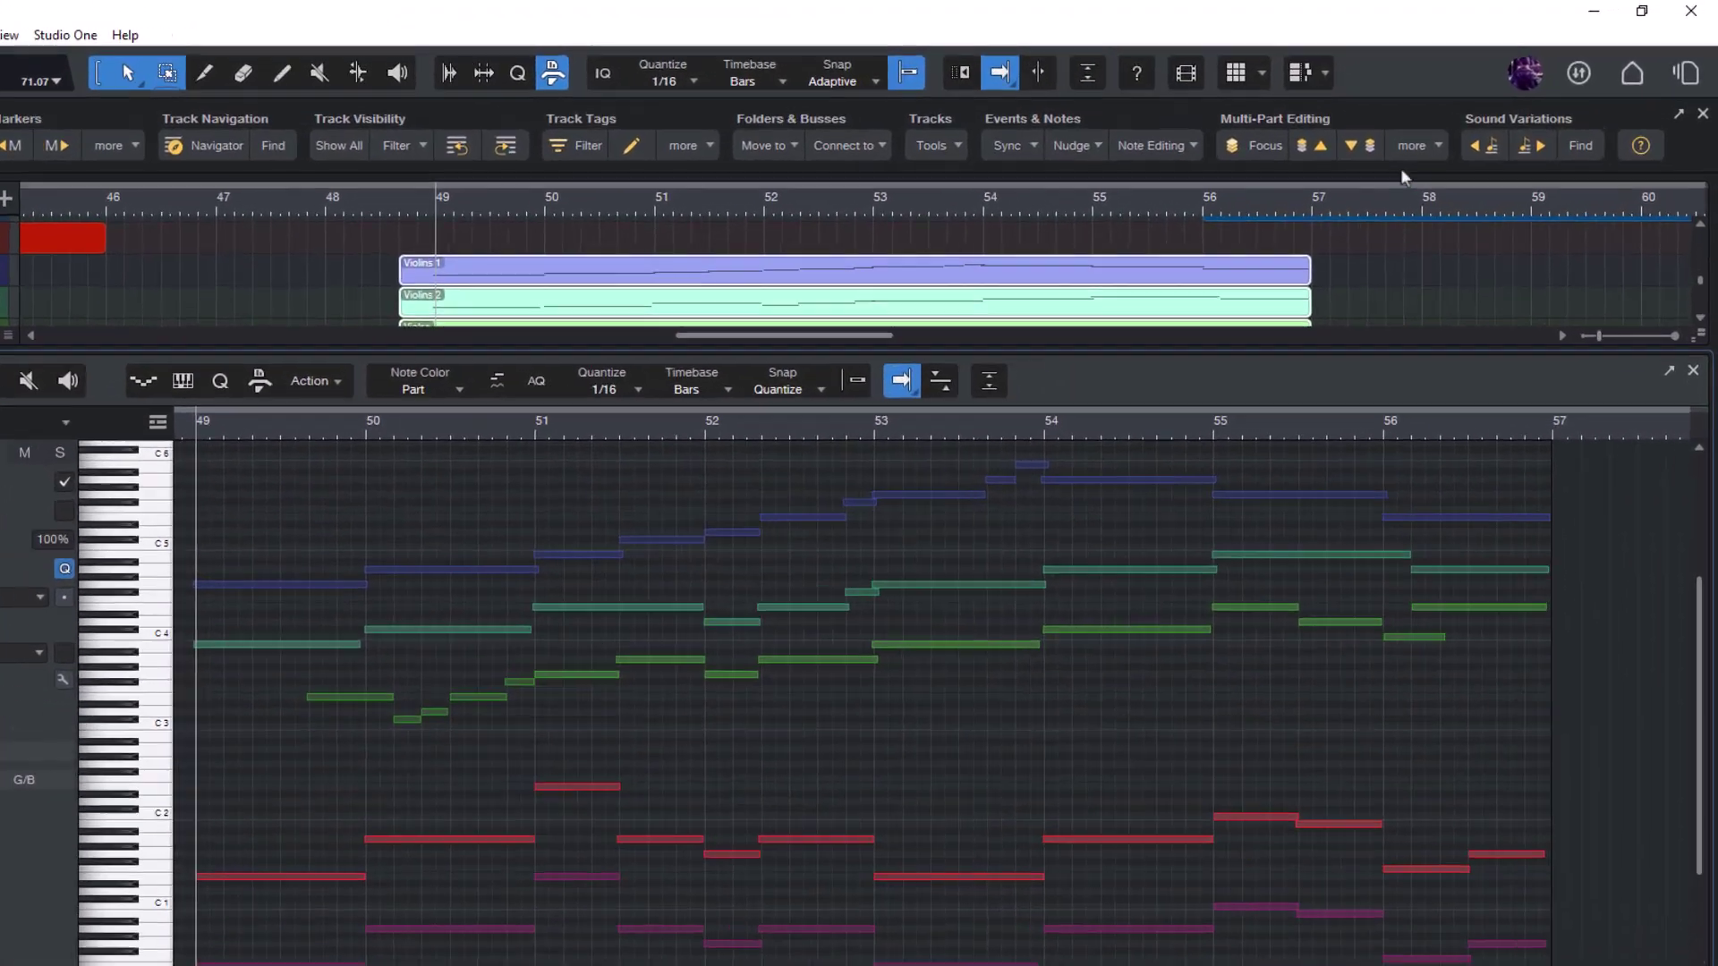
left_click(1465, 121)
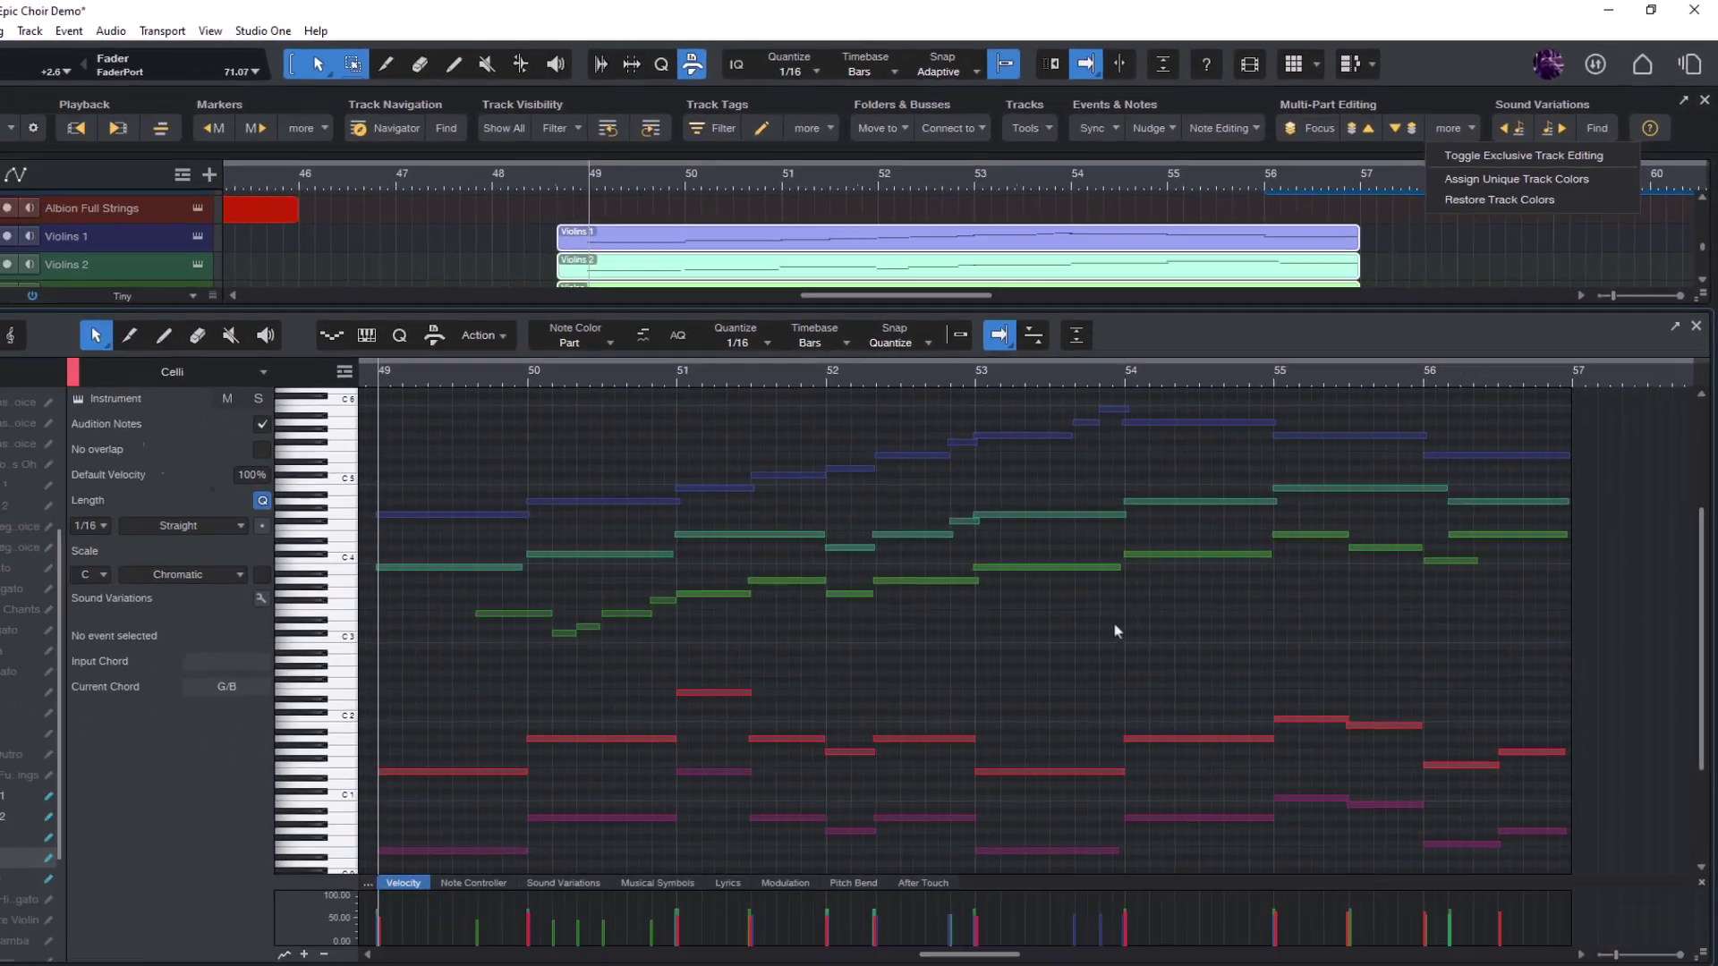
left_click(855, 716)
scroll(854, 716, "up", 4)
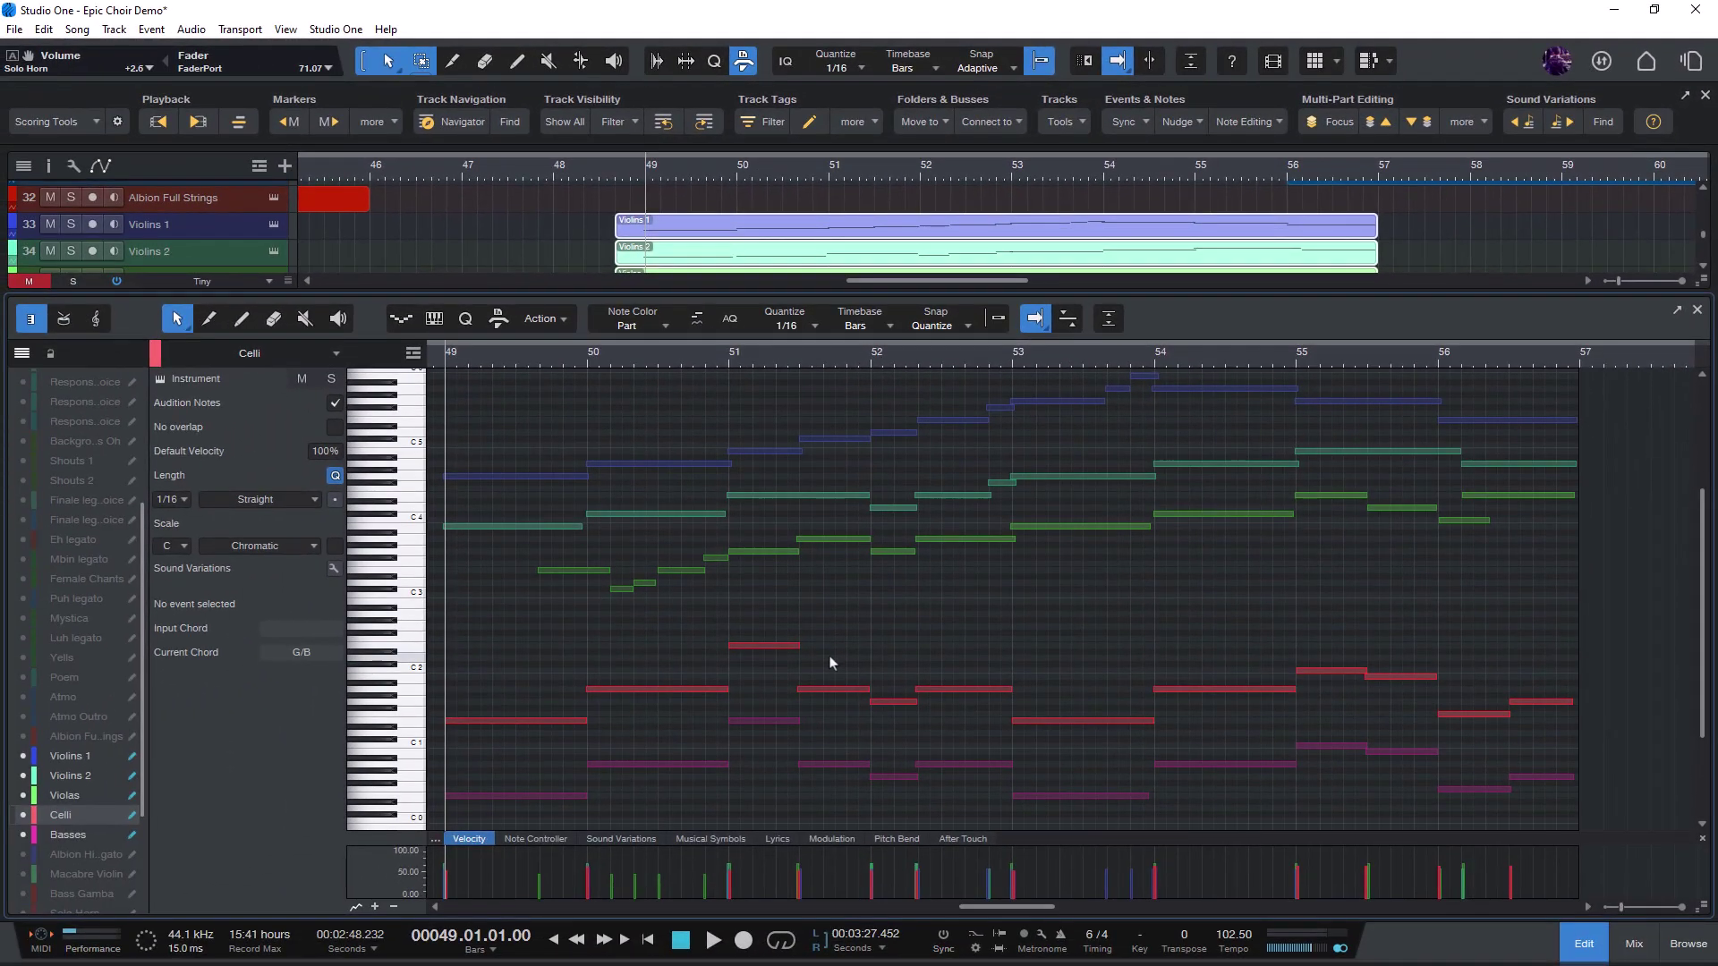
scroll(824, 614, "down", 1)
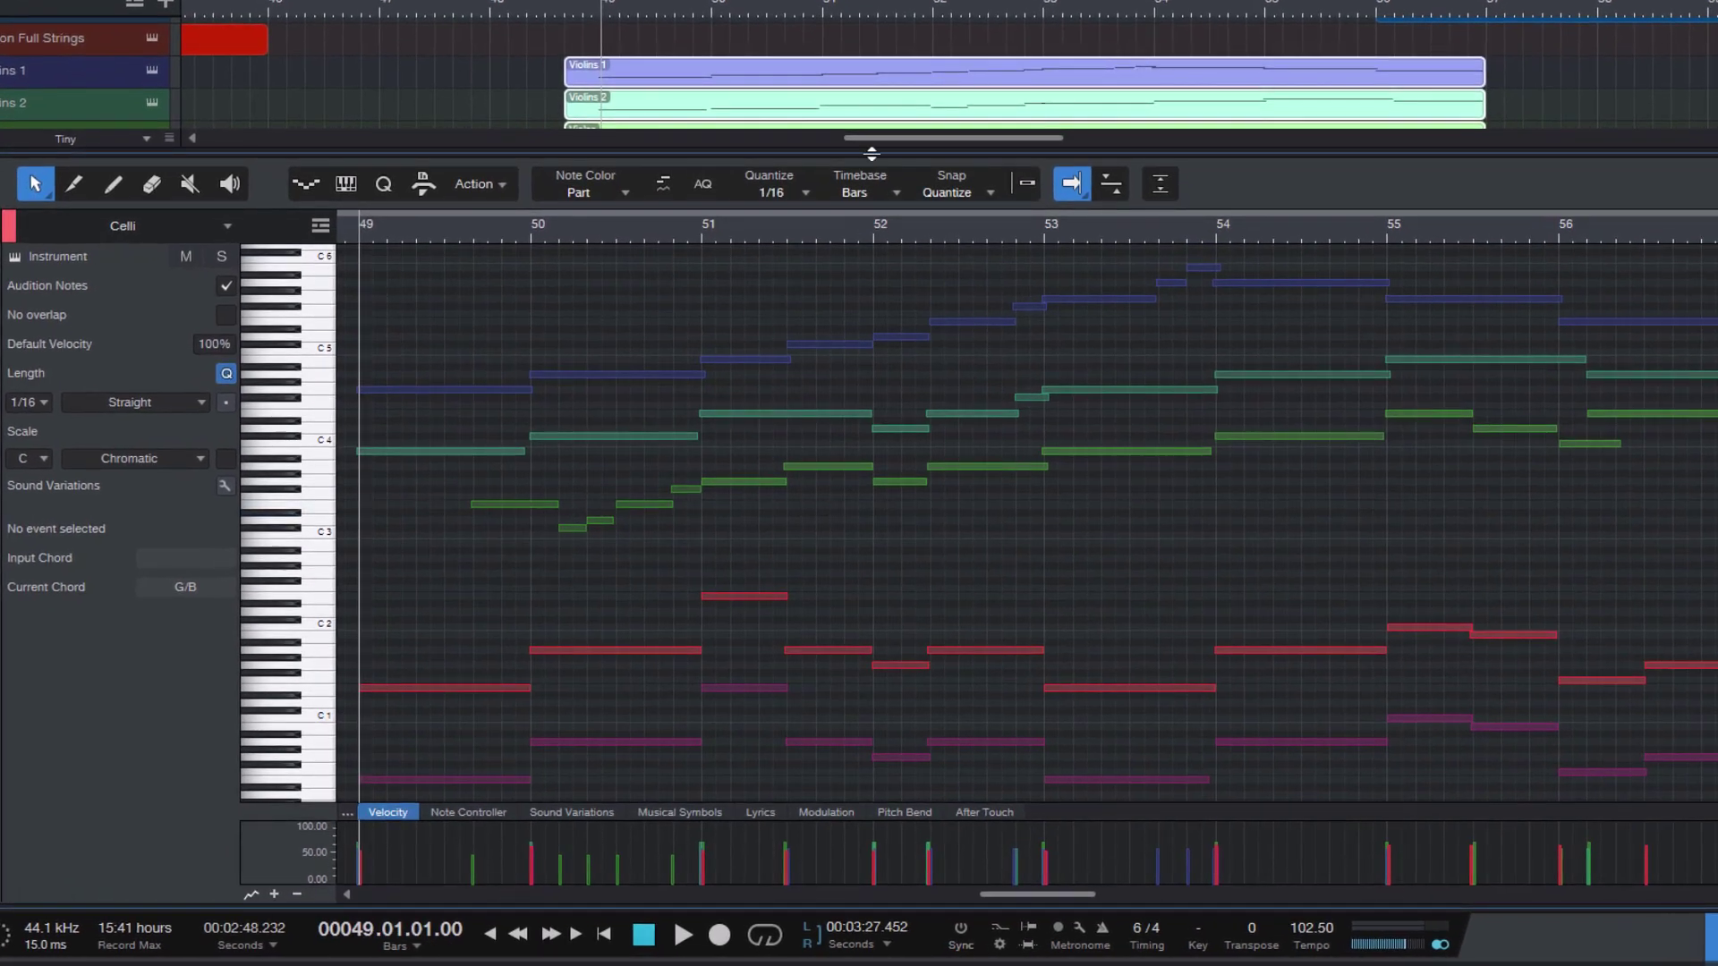
- Drag the editor divider up to enlarge the note editor and show the Scoring Tools toolbar
left_click_drag(871, 154, 871, 108)
scroll(902, 321, "down", 2)
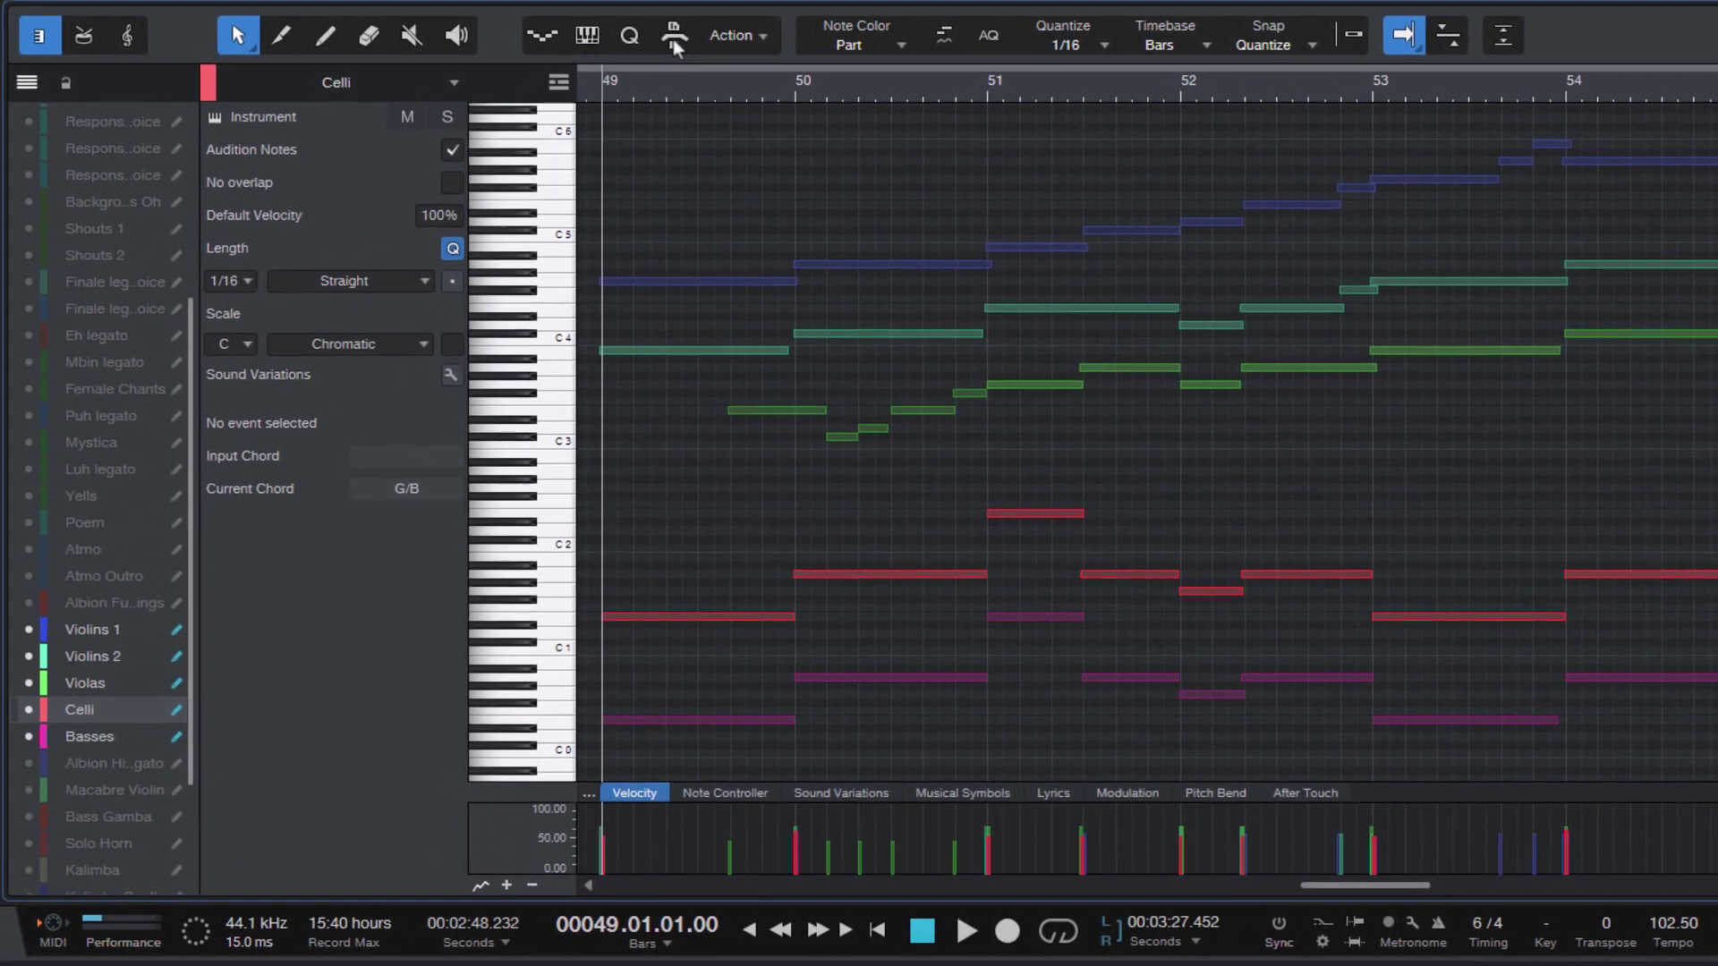
left_click(591, 71)
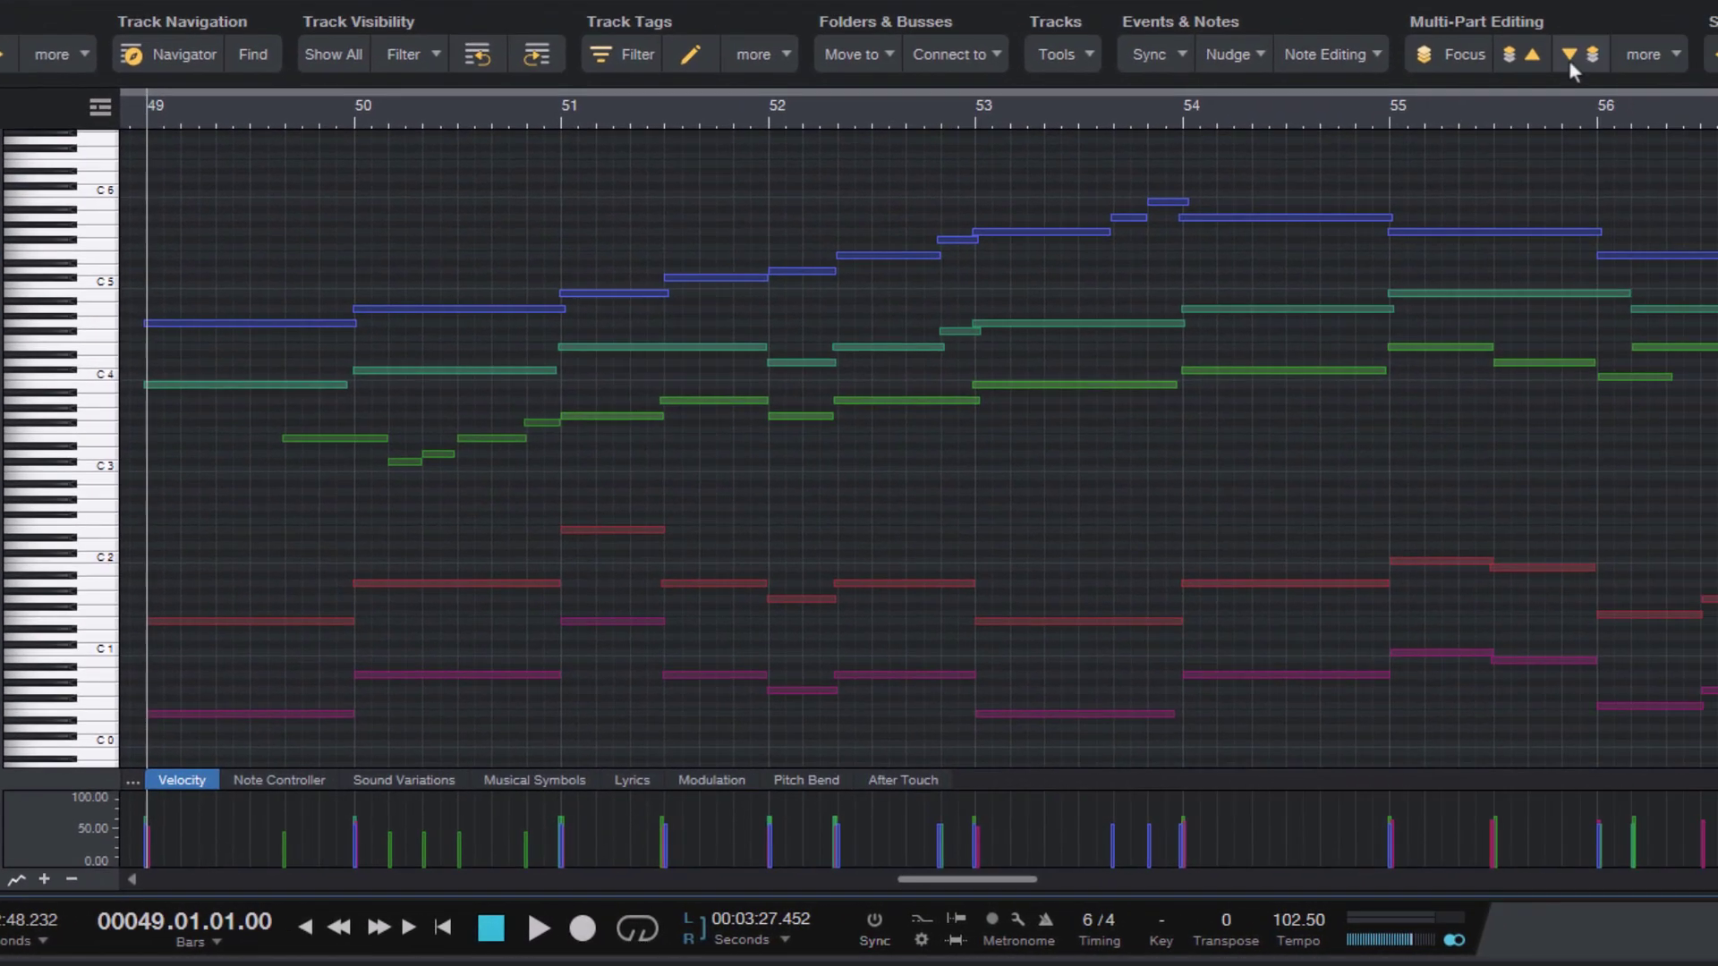
- Step focus down three parts, back up three to Violins 1, then spread the note rows vertically
left_click(1569, 61)
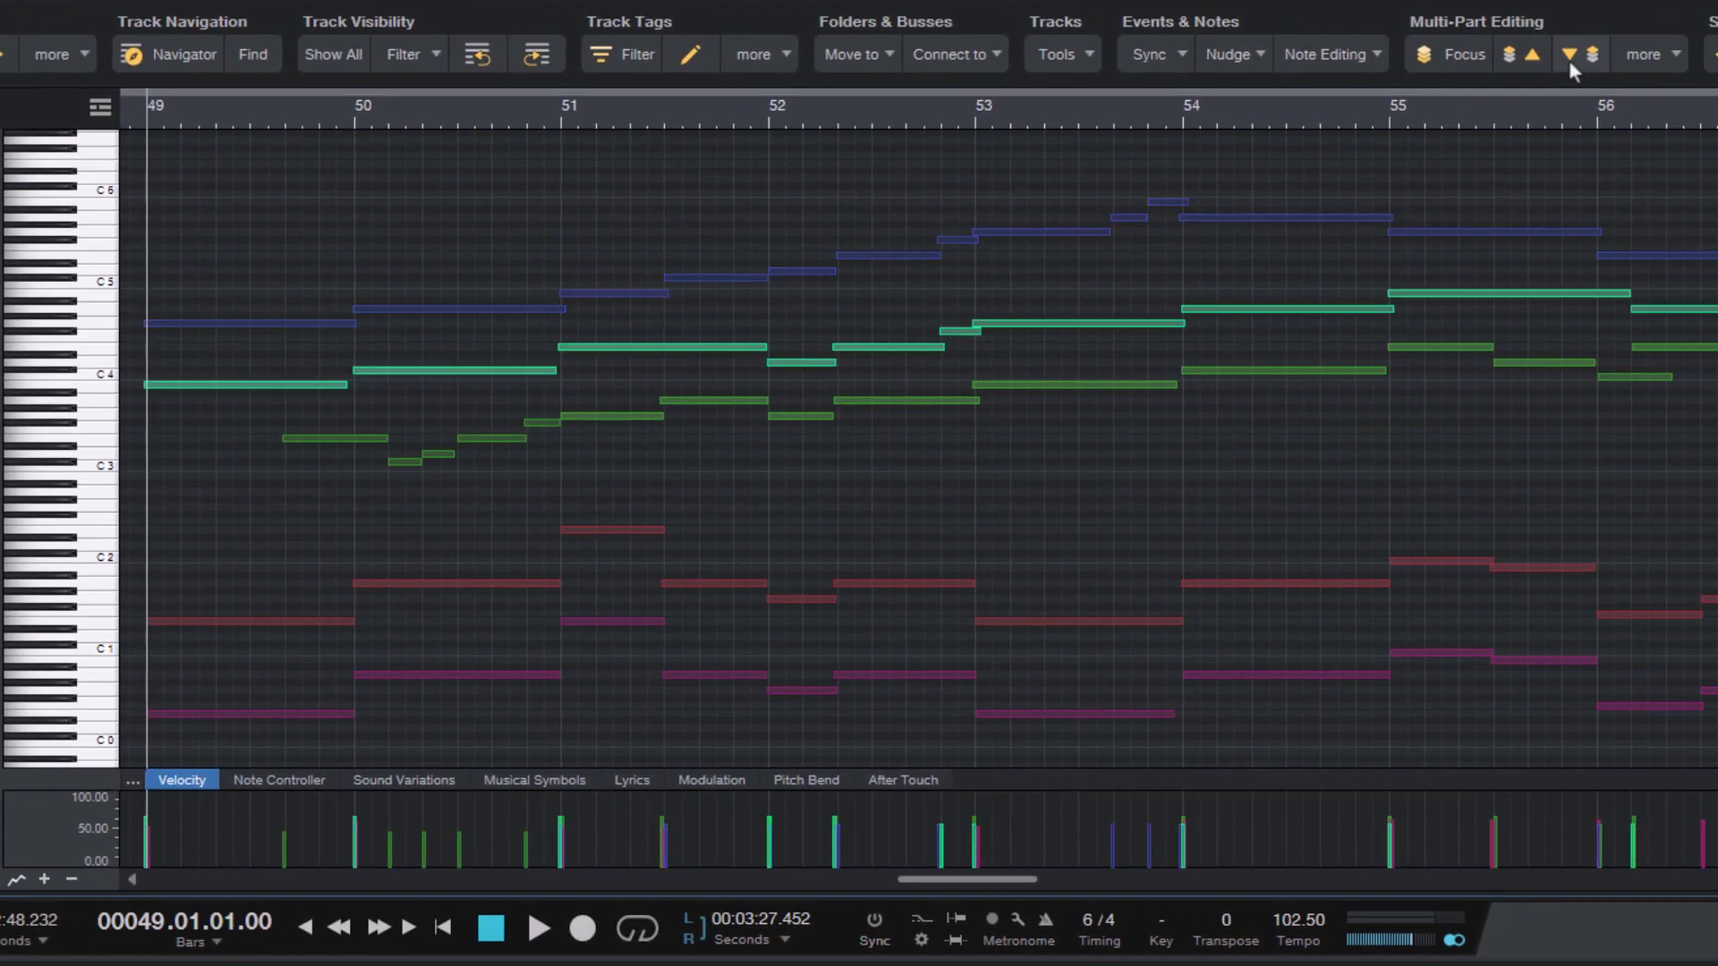
left_click(1569, 61)
left_click(1569, 61)
left_click(1520, 56)
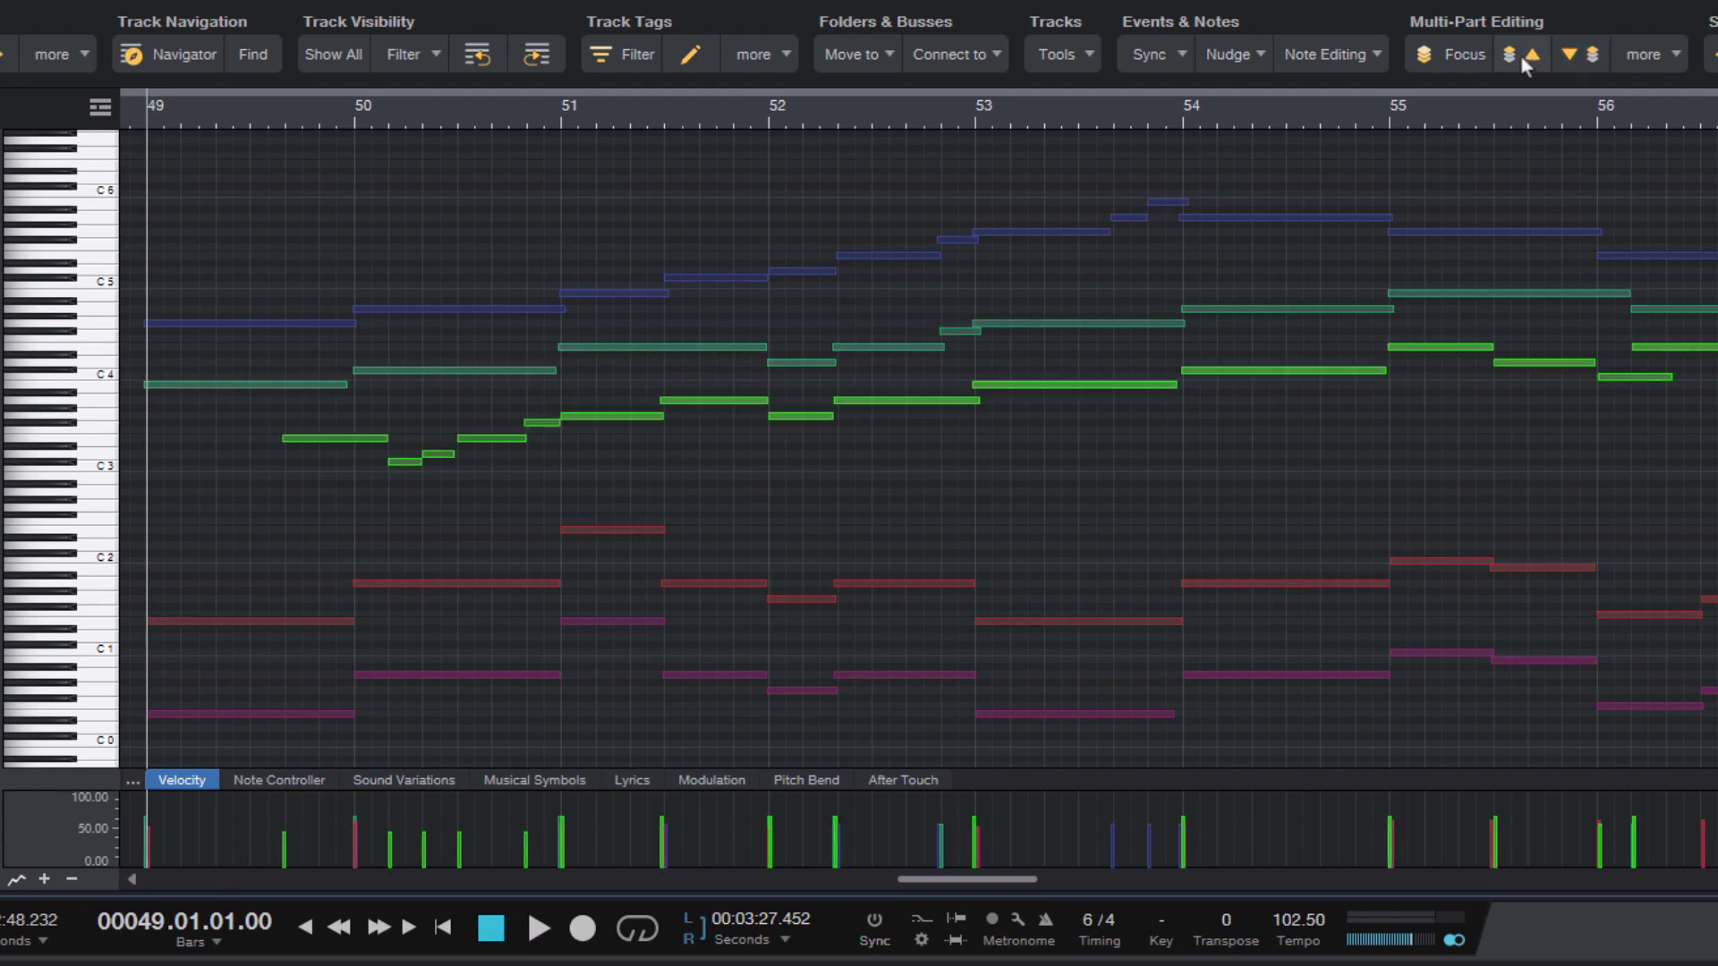
left_click(1520, 56)
left_click(1521, 56)
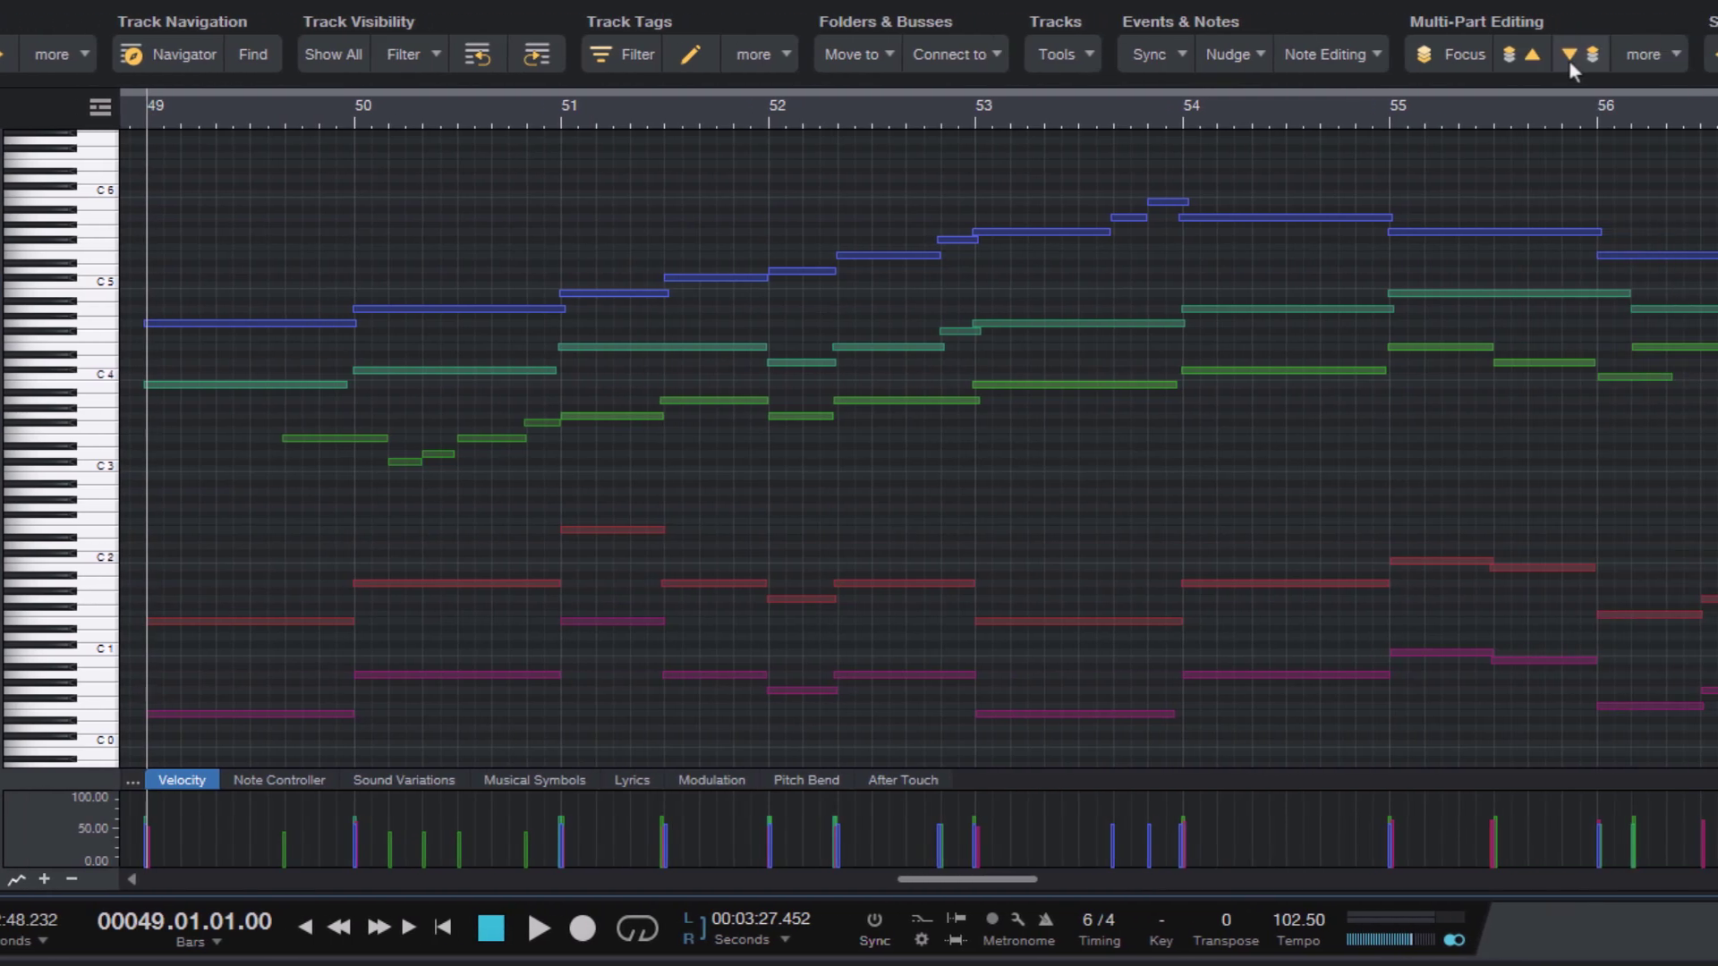
left_click(1569, 56)
scroll(1425, 207, "up", 1)
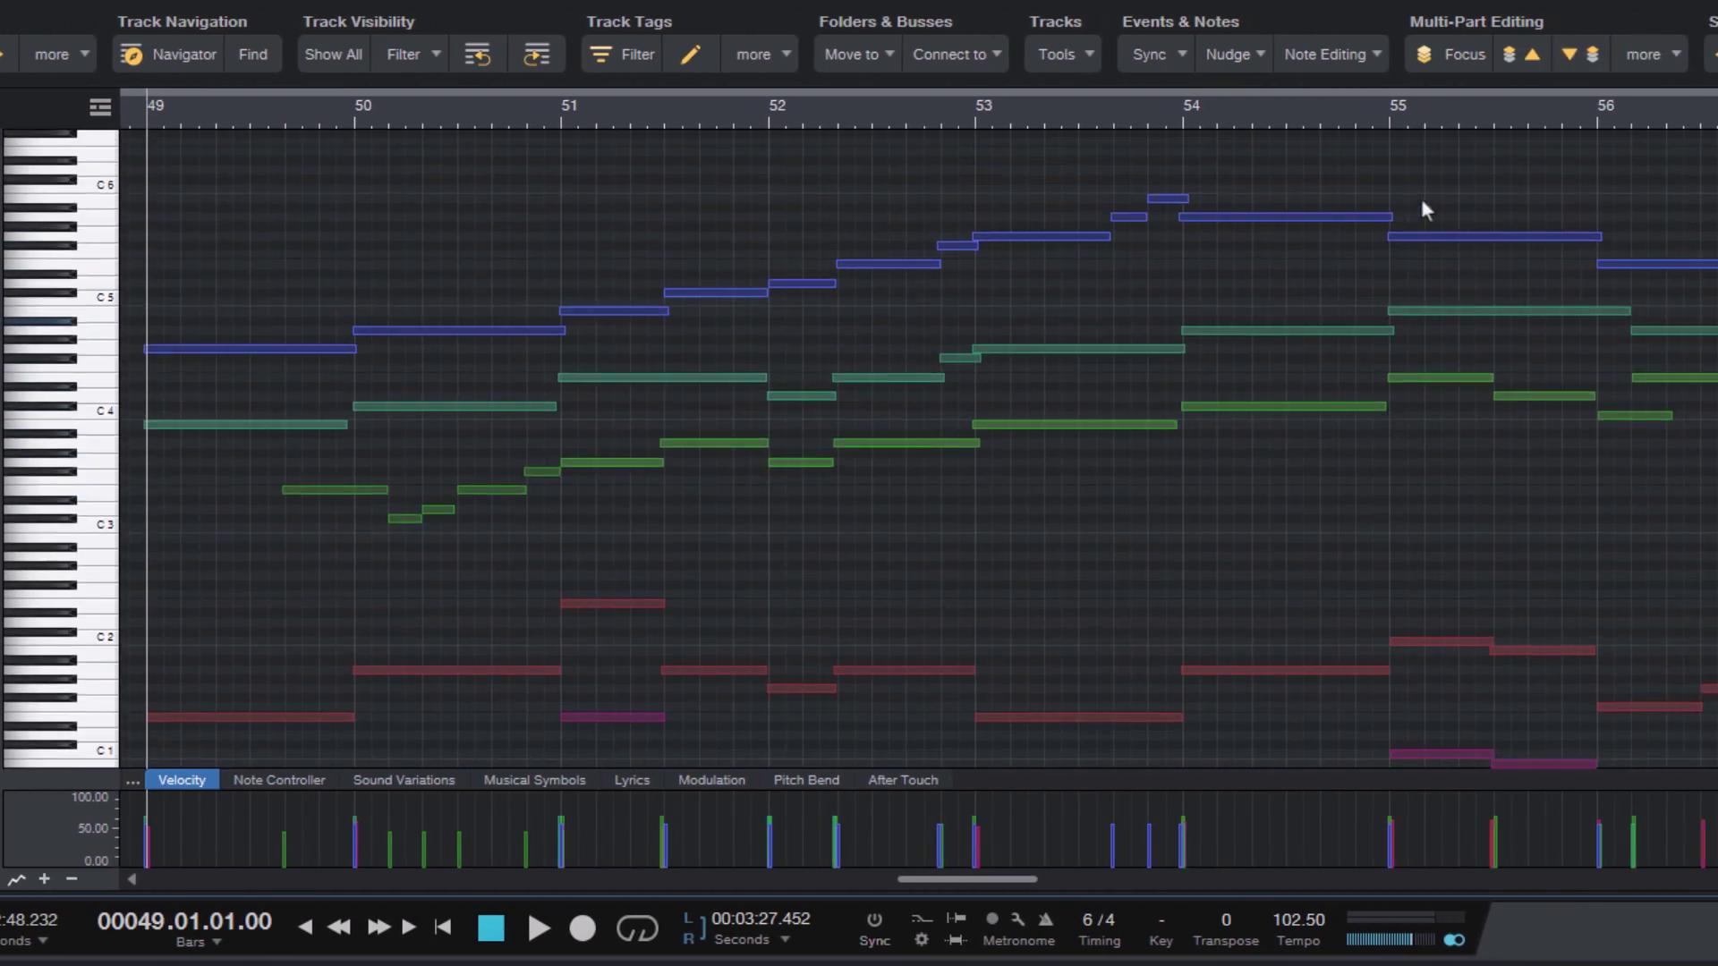
- Show only the Violins 1 notes, zoom rows in, and step two parts down and back to Violins 1
left_click(1444, 55)
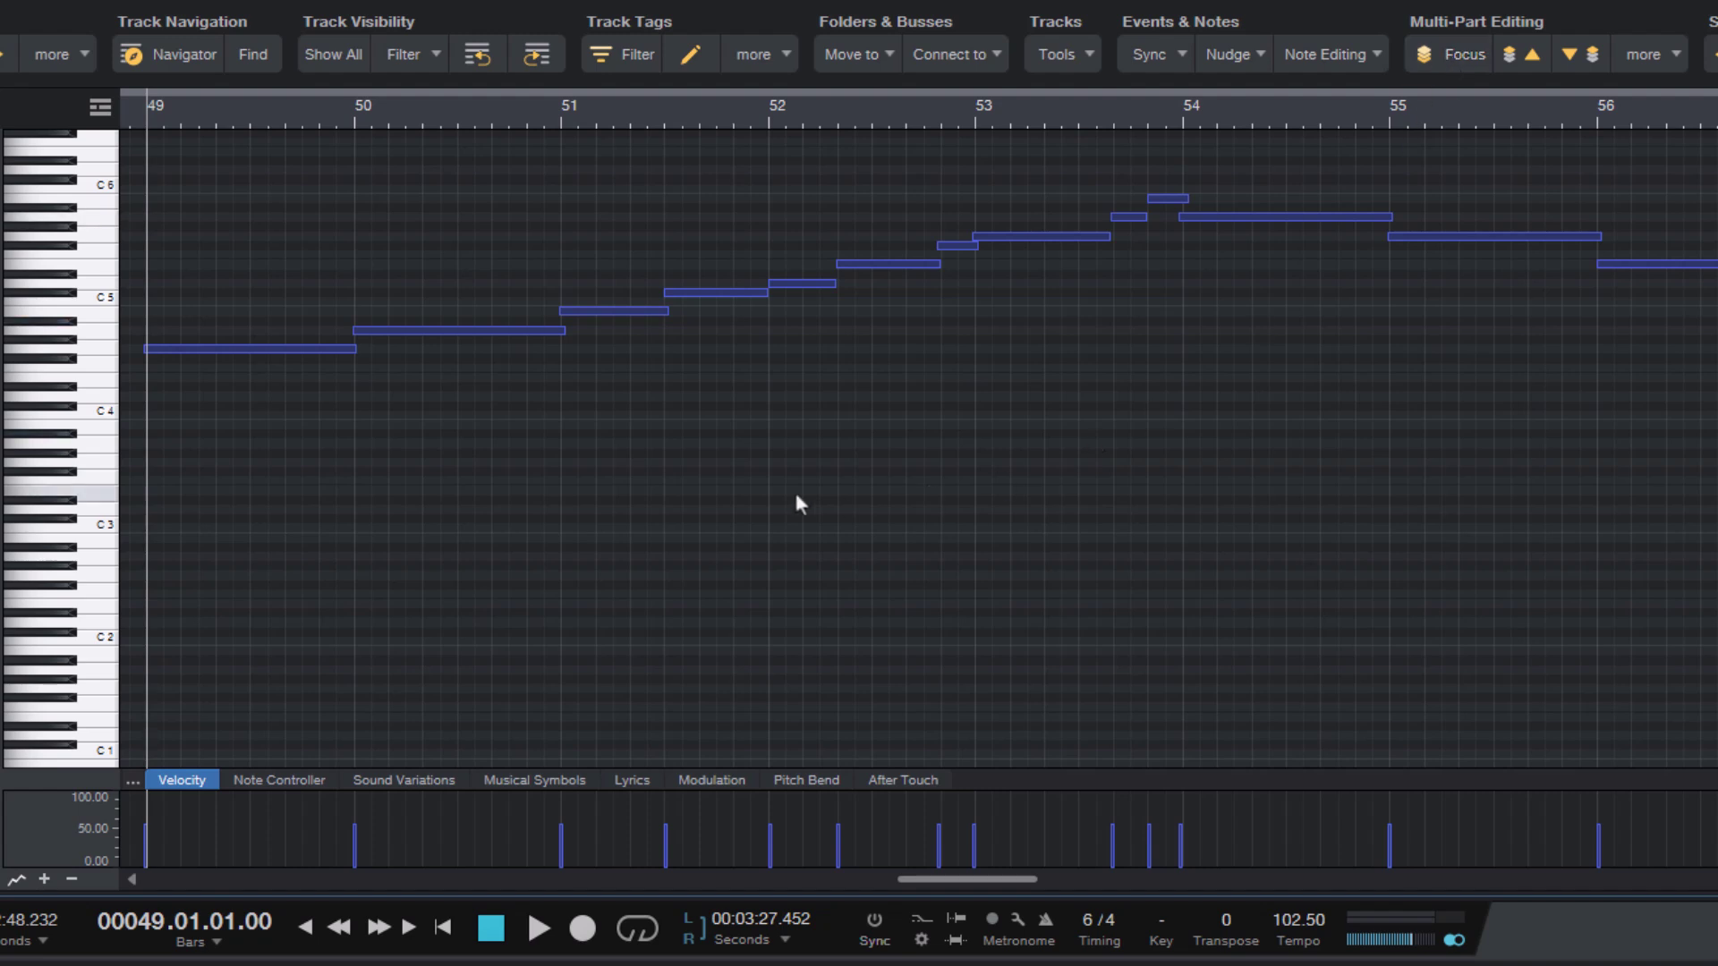
key("shift+e")
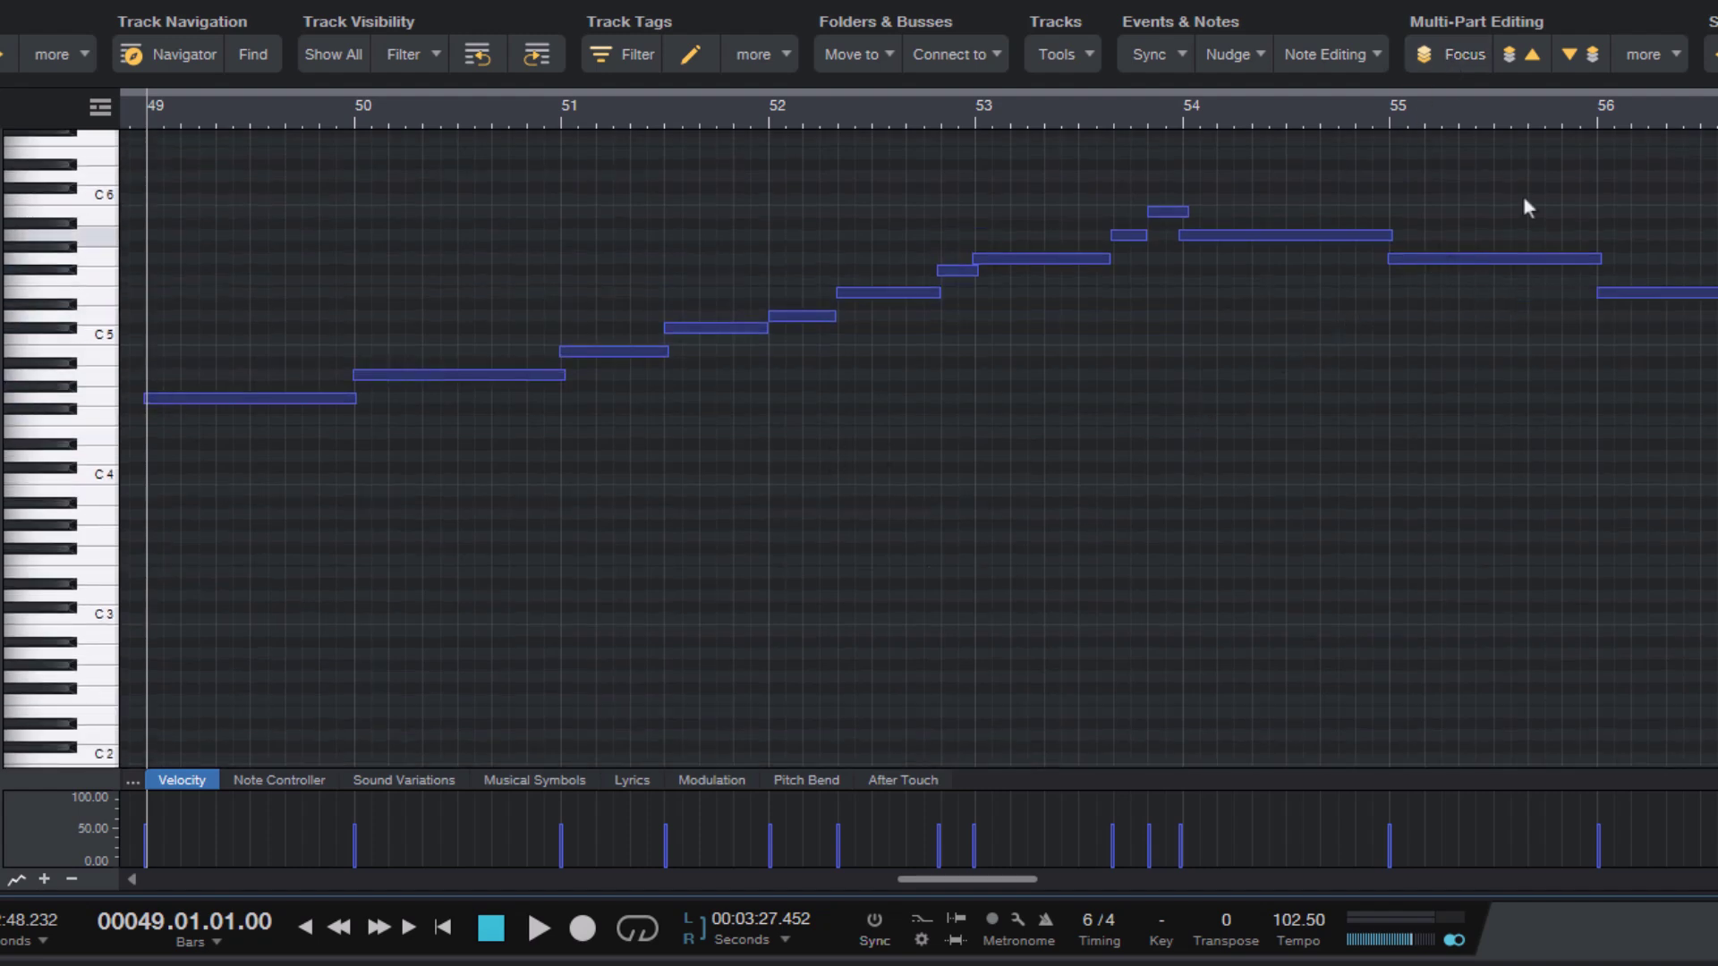
left_click(1572, 55)
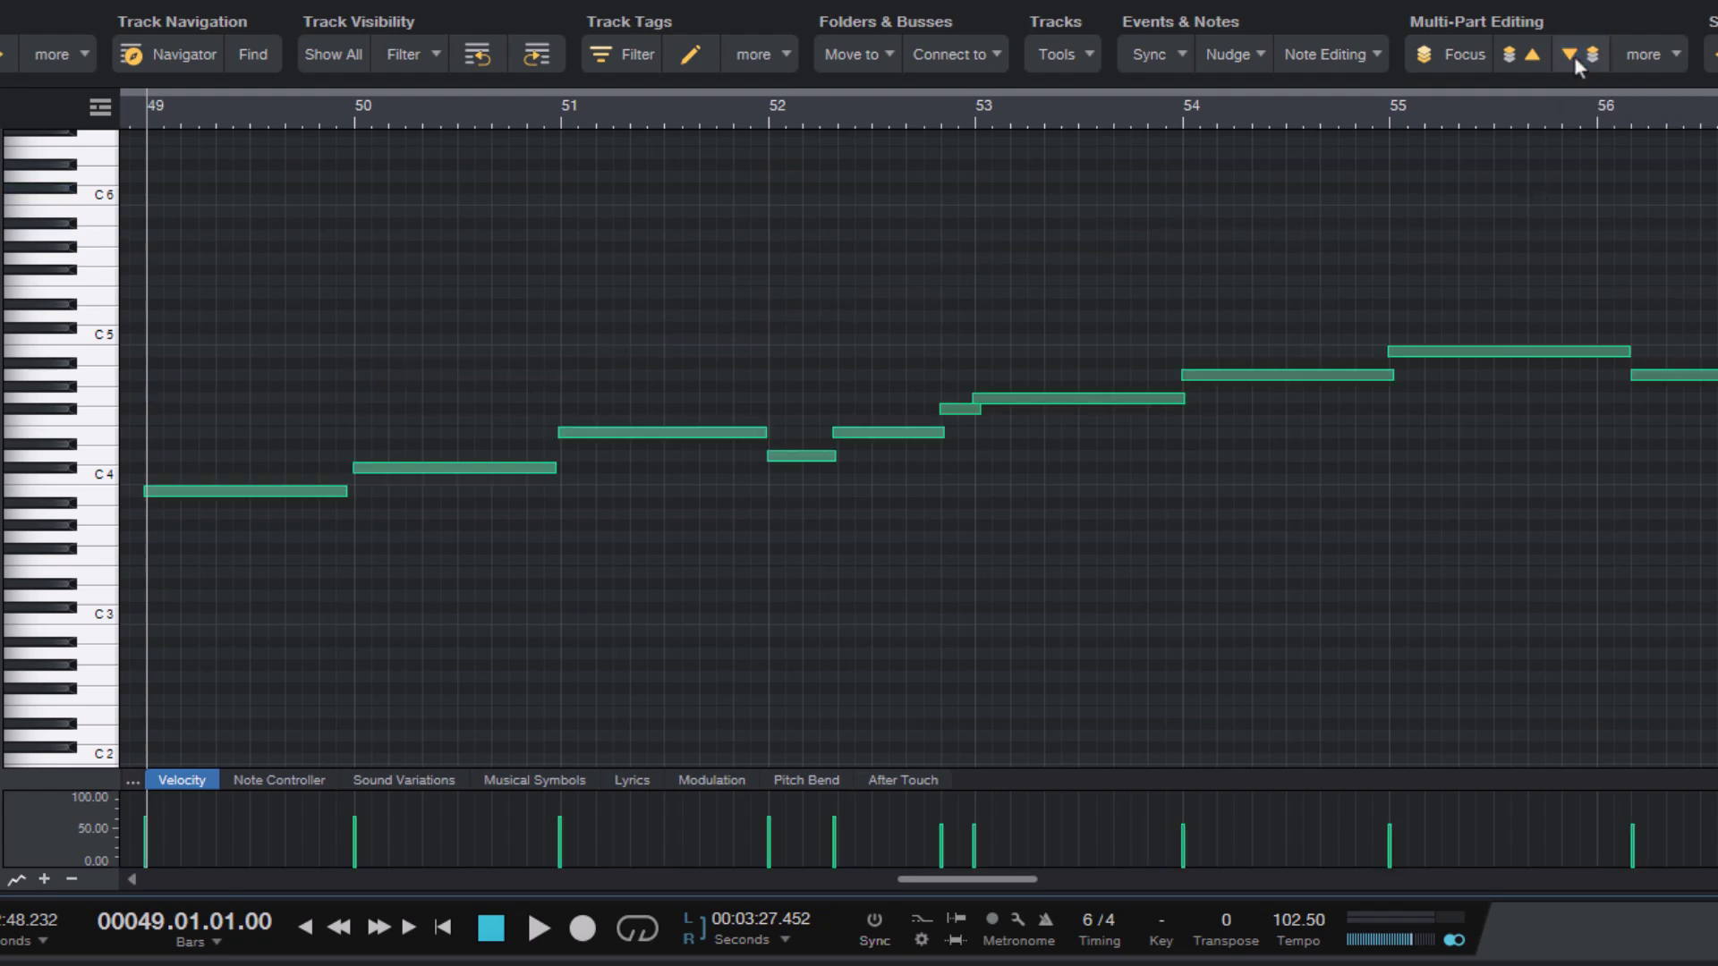
left_click(1571, 56)
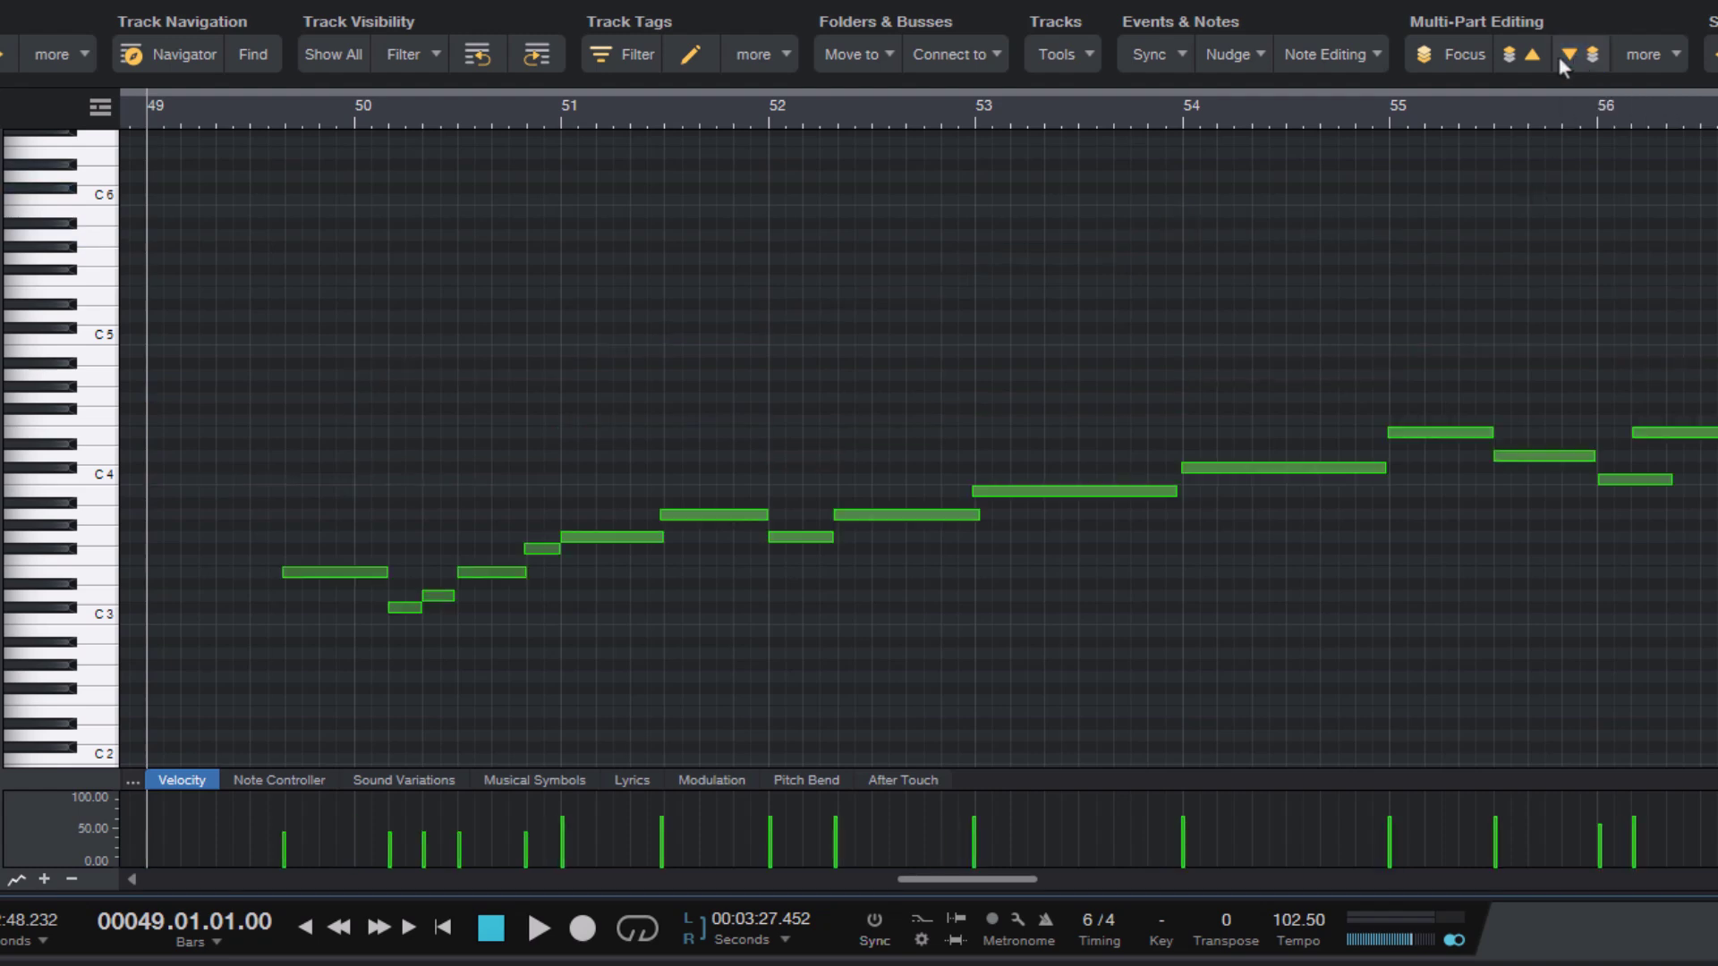
left_click(1518, 56)
left_click(1517, 55)
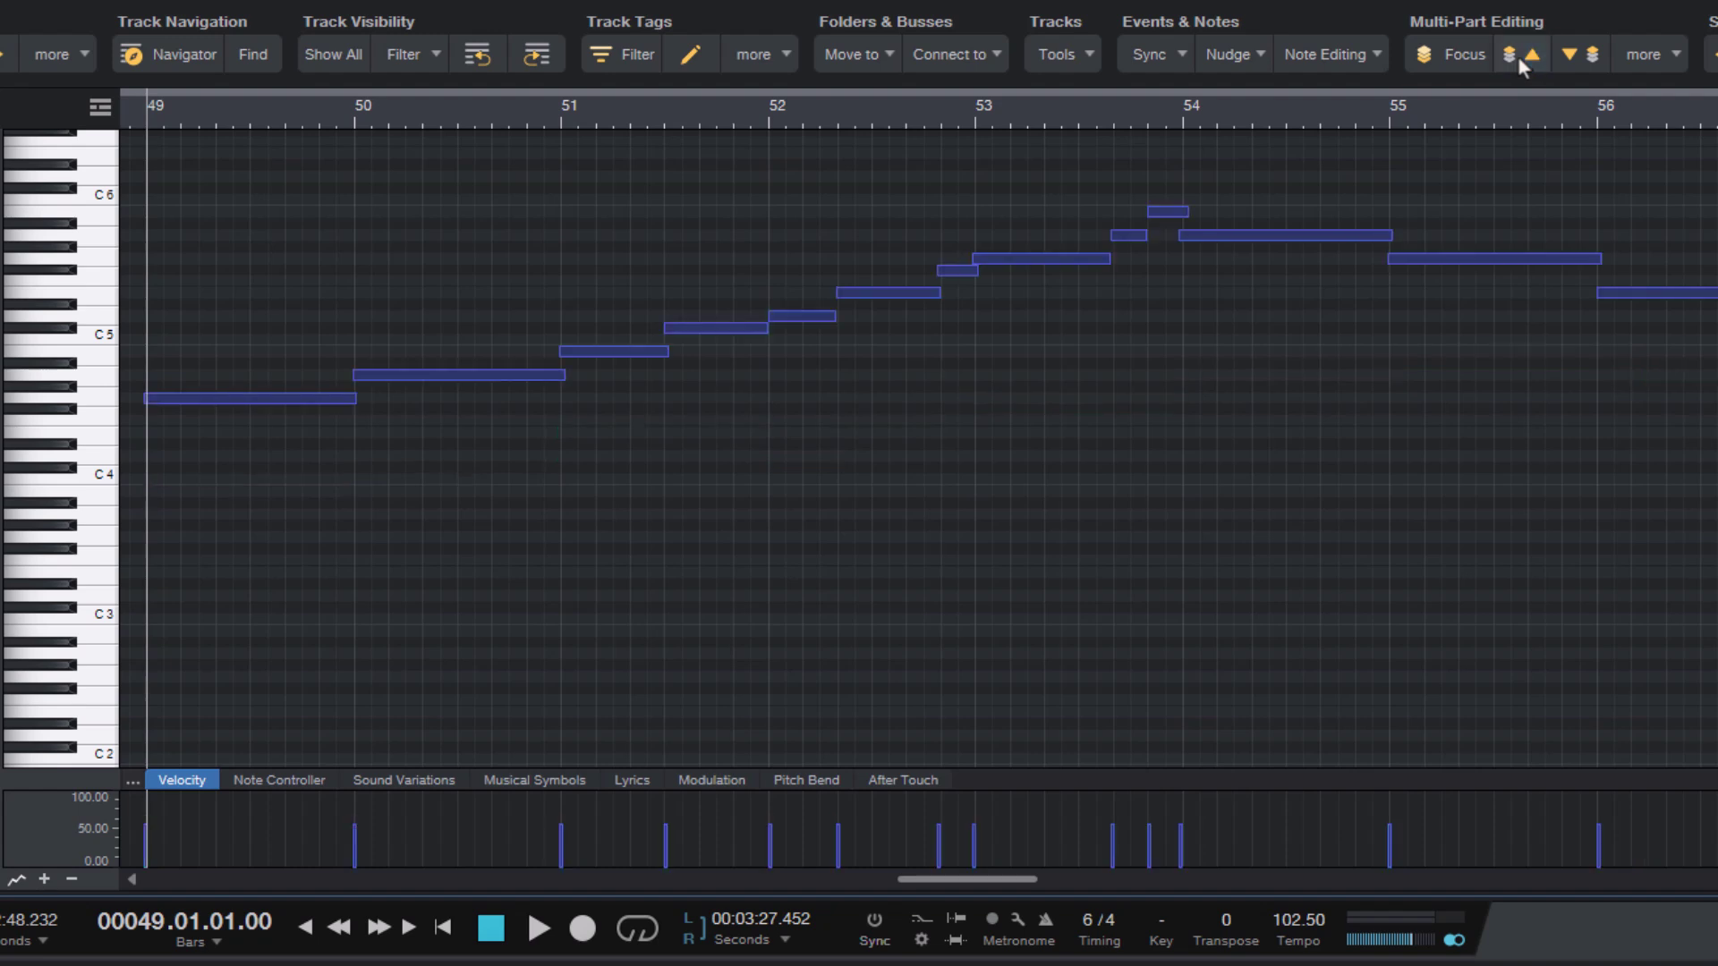
- Step down to Violas and beyond, back up to Violins 1, then forward to Violins 2
left_click(1565, 55)
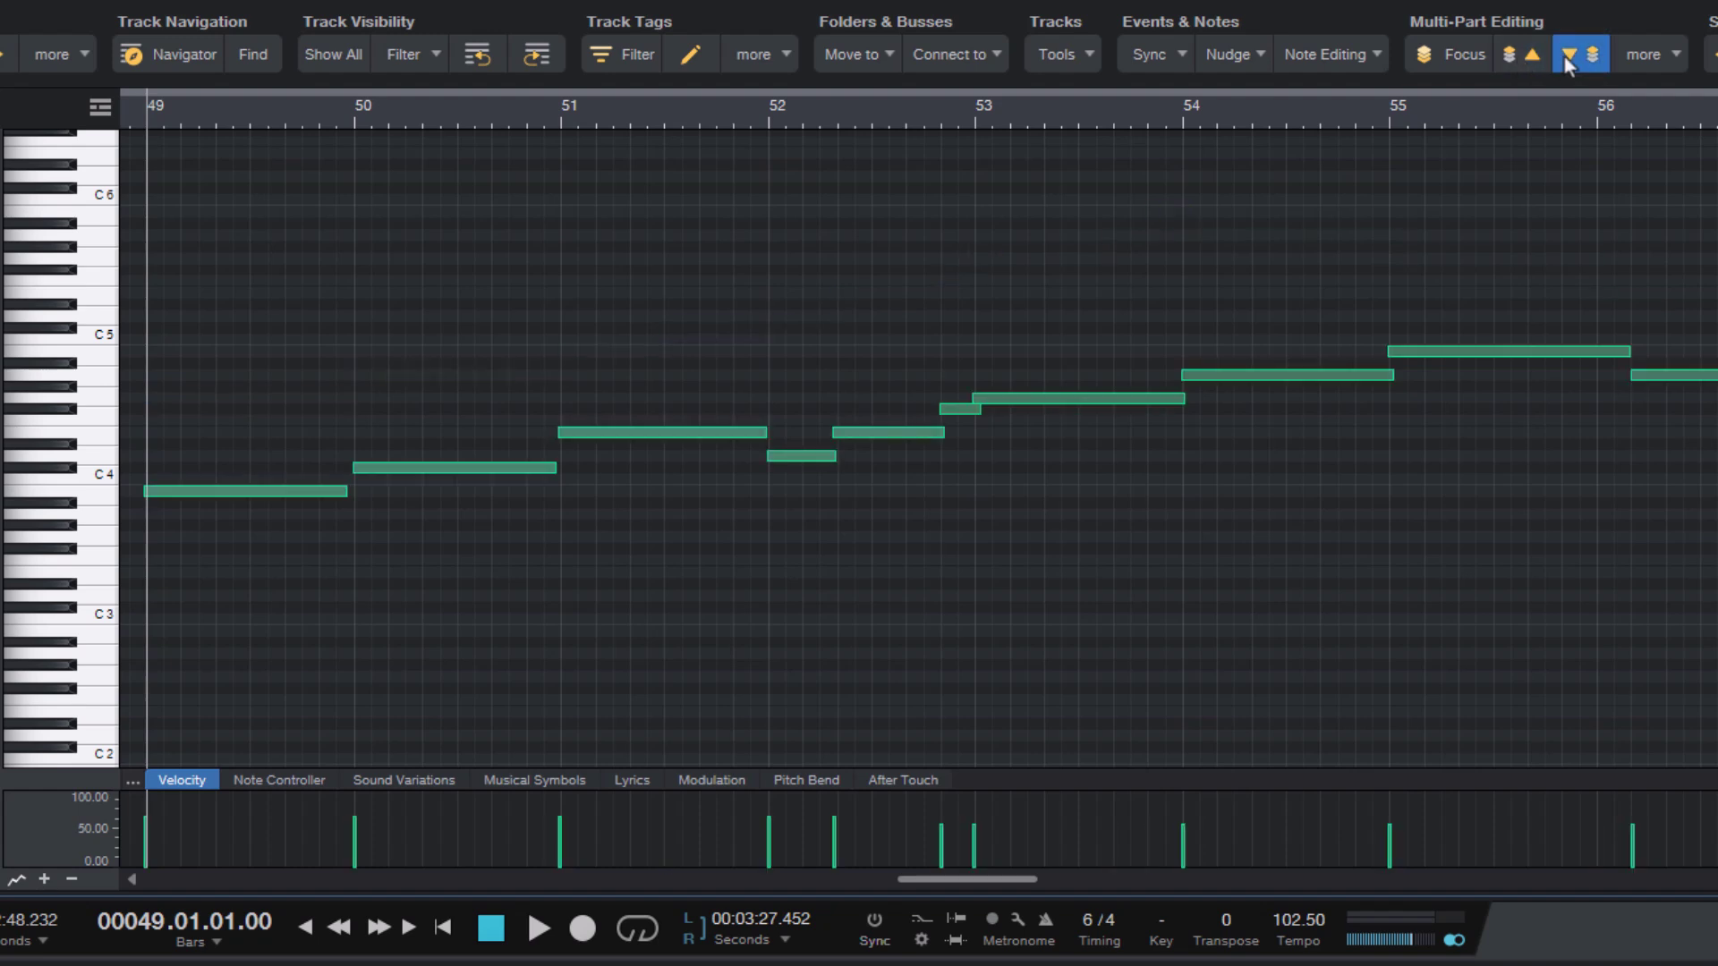
left_click(1566, 56)
left_click(1564, 56)
left_click(1513, 58)
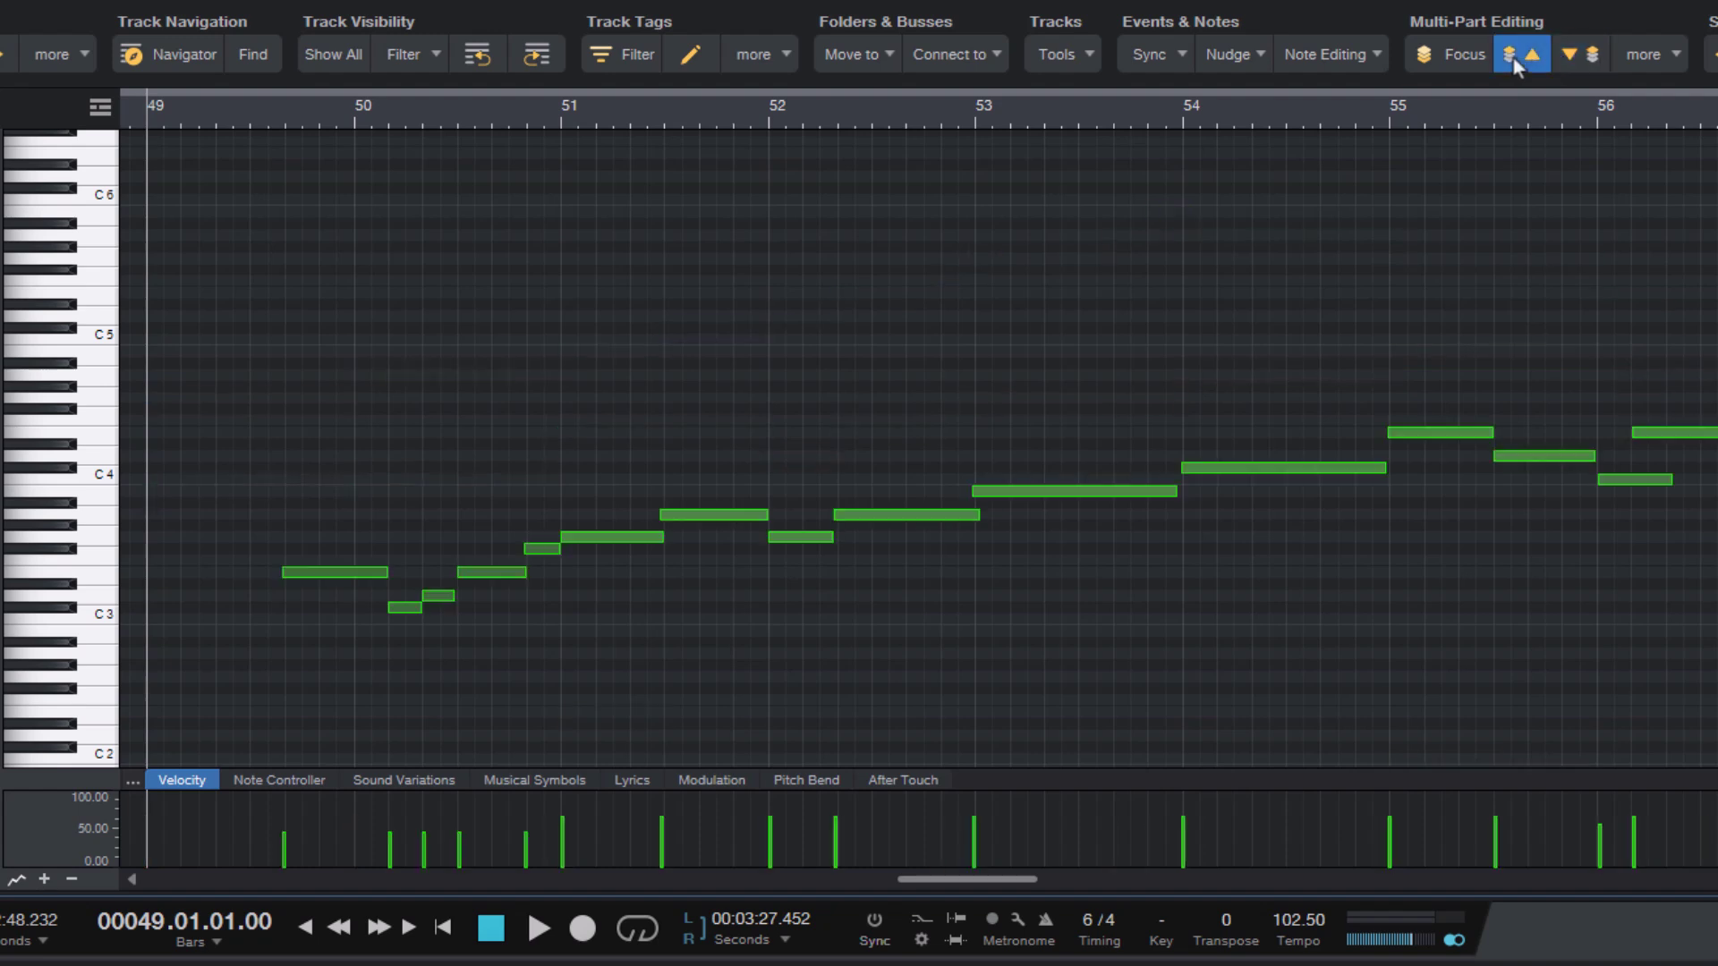
left_click(1514, 57)
left_click(1513, 58)
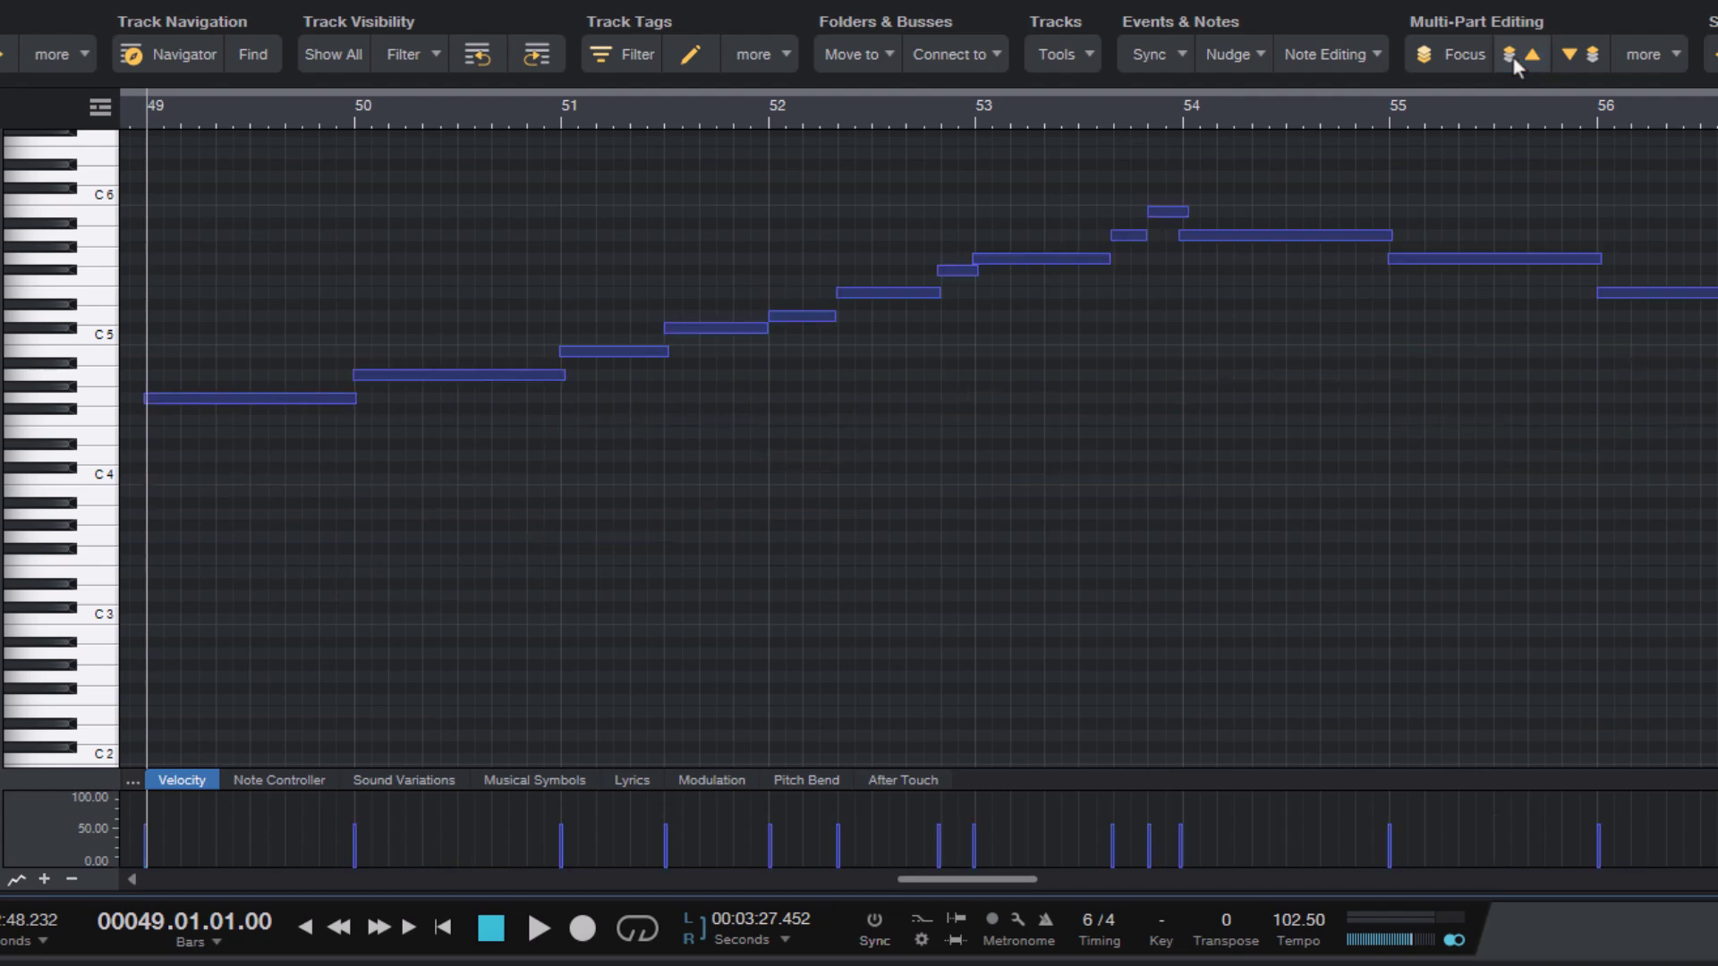
left_click(1577, 60)
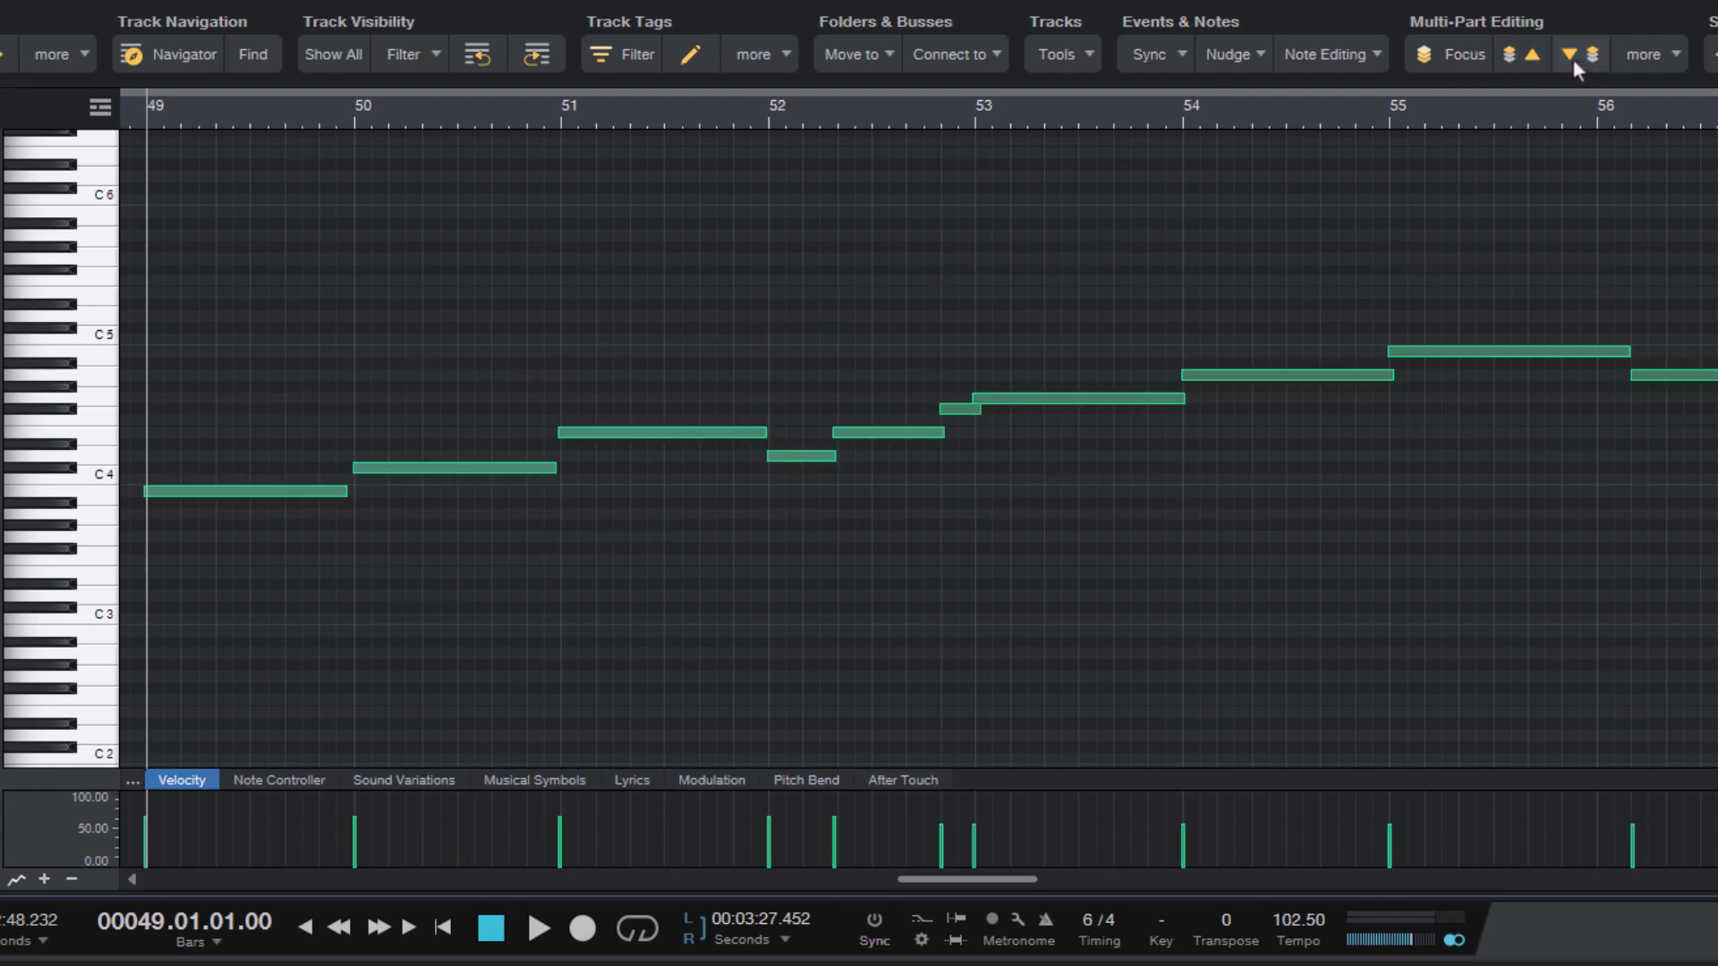
- Show all parts' notes again, briefly isolate the Violins 2 notes, then restore all parts
left_click(1457, 57)
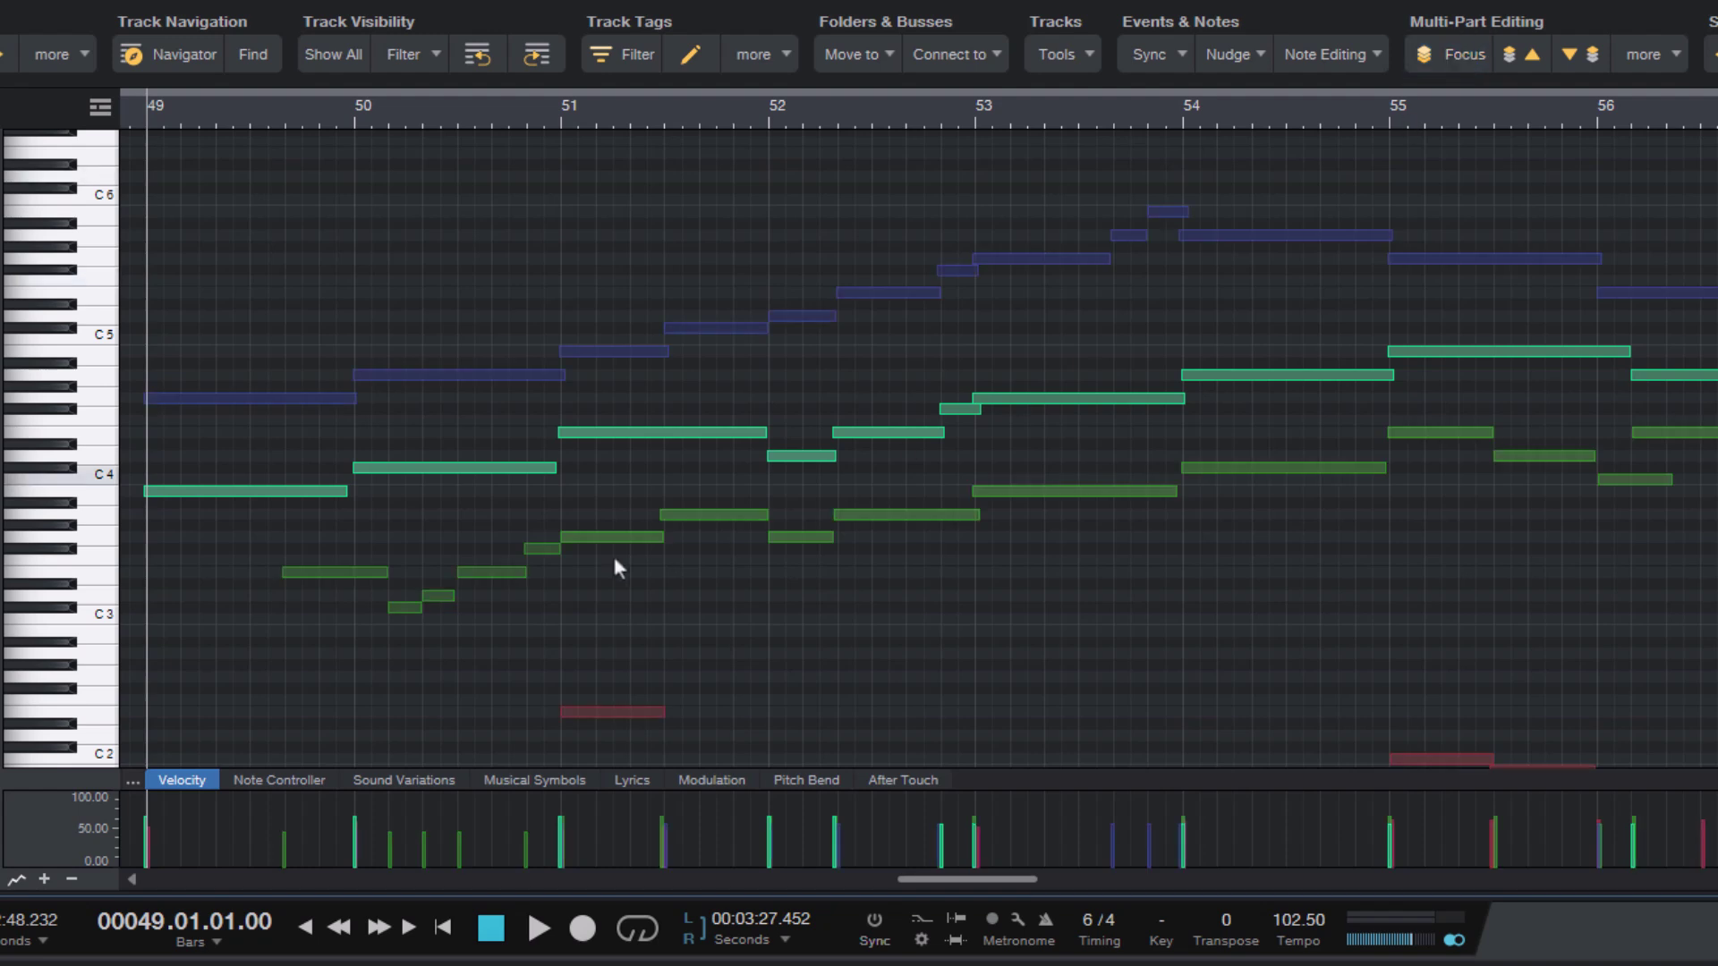
scroll(606, 563, "down", 2)
scroll(603, 562, "down", 2)
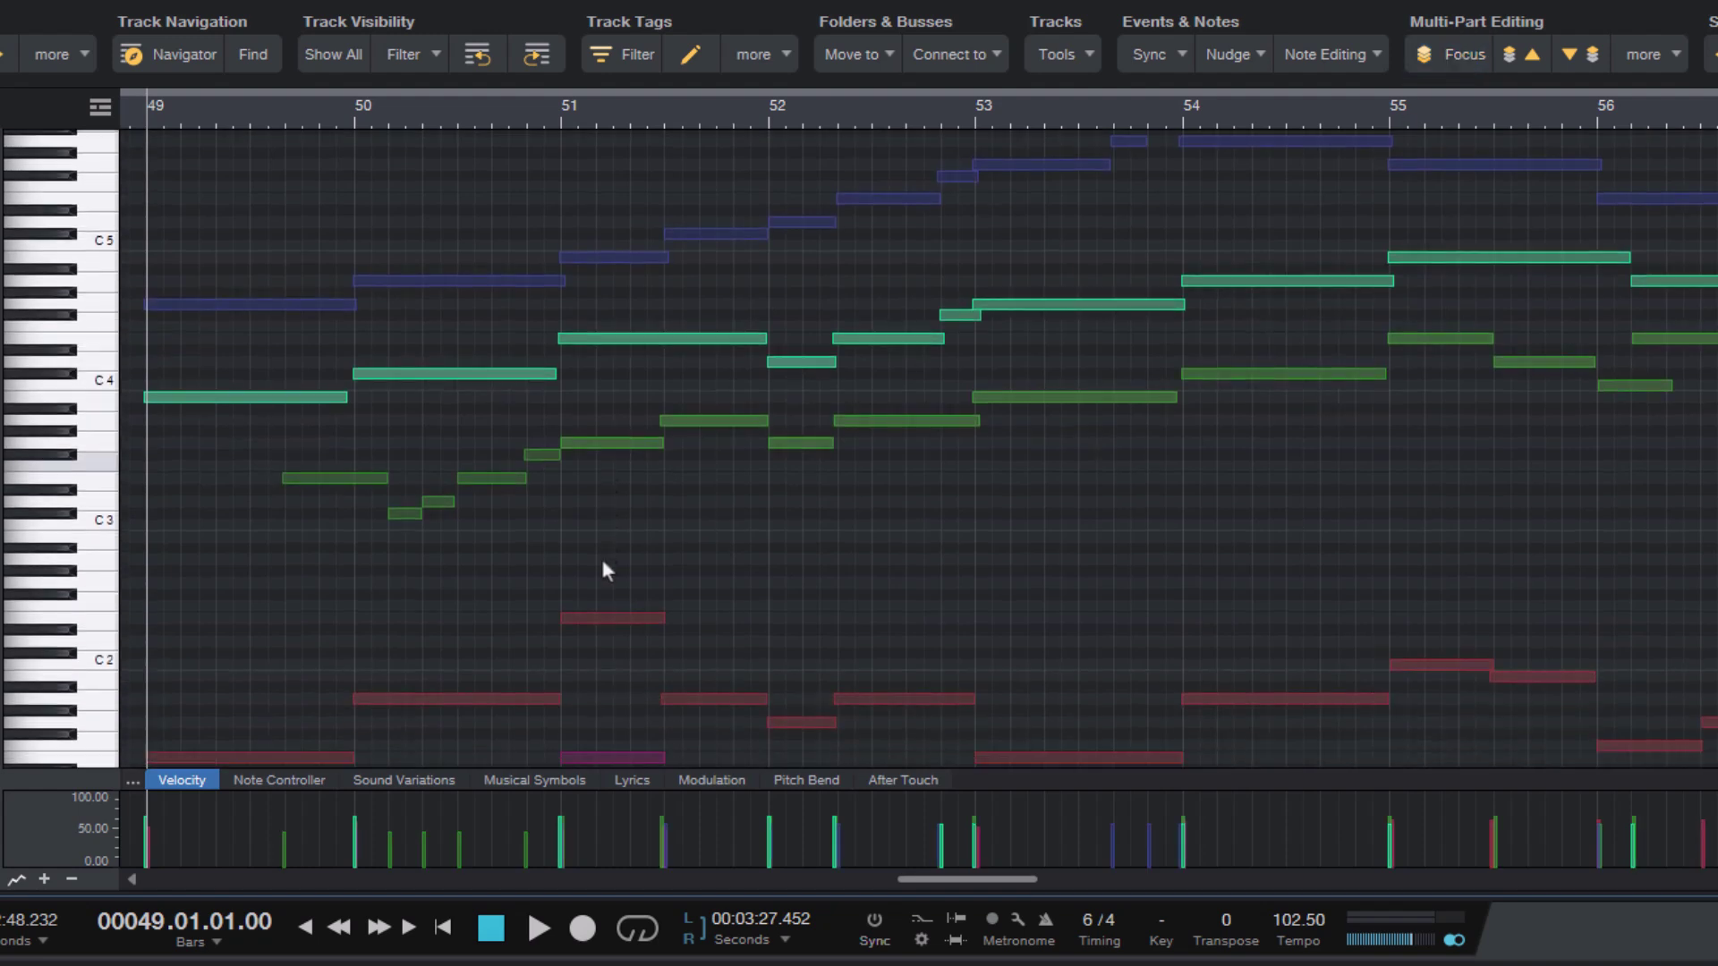
scroll(598, 555, "up", 1)
scroll(597, 555, "down", 3)
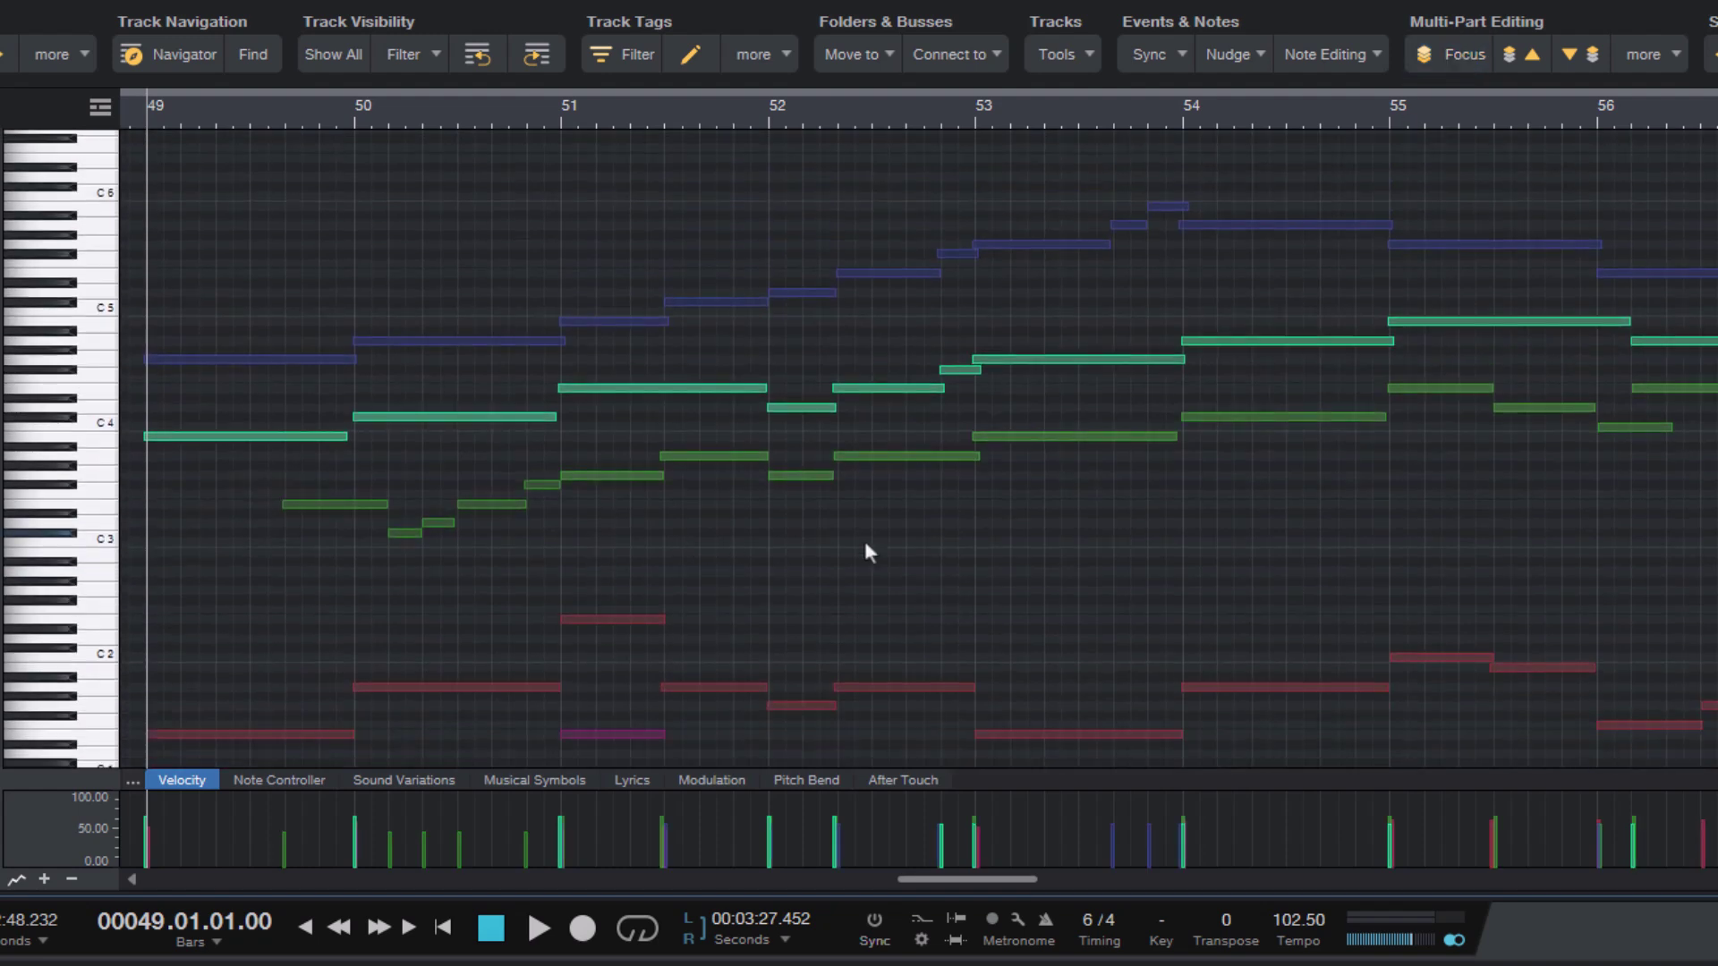
left_click(1451, 57)
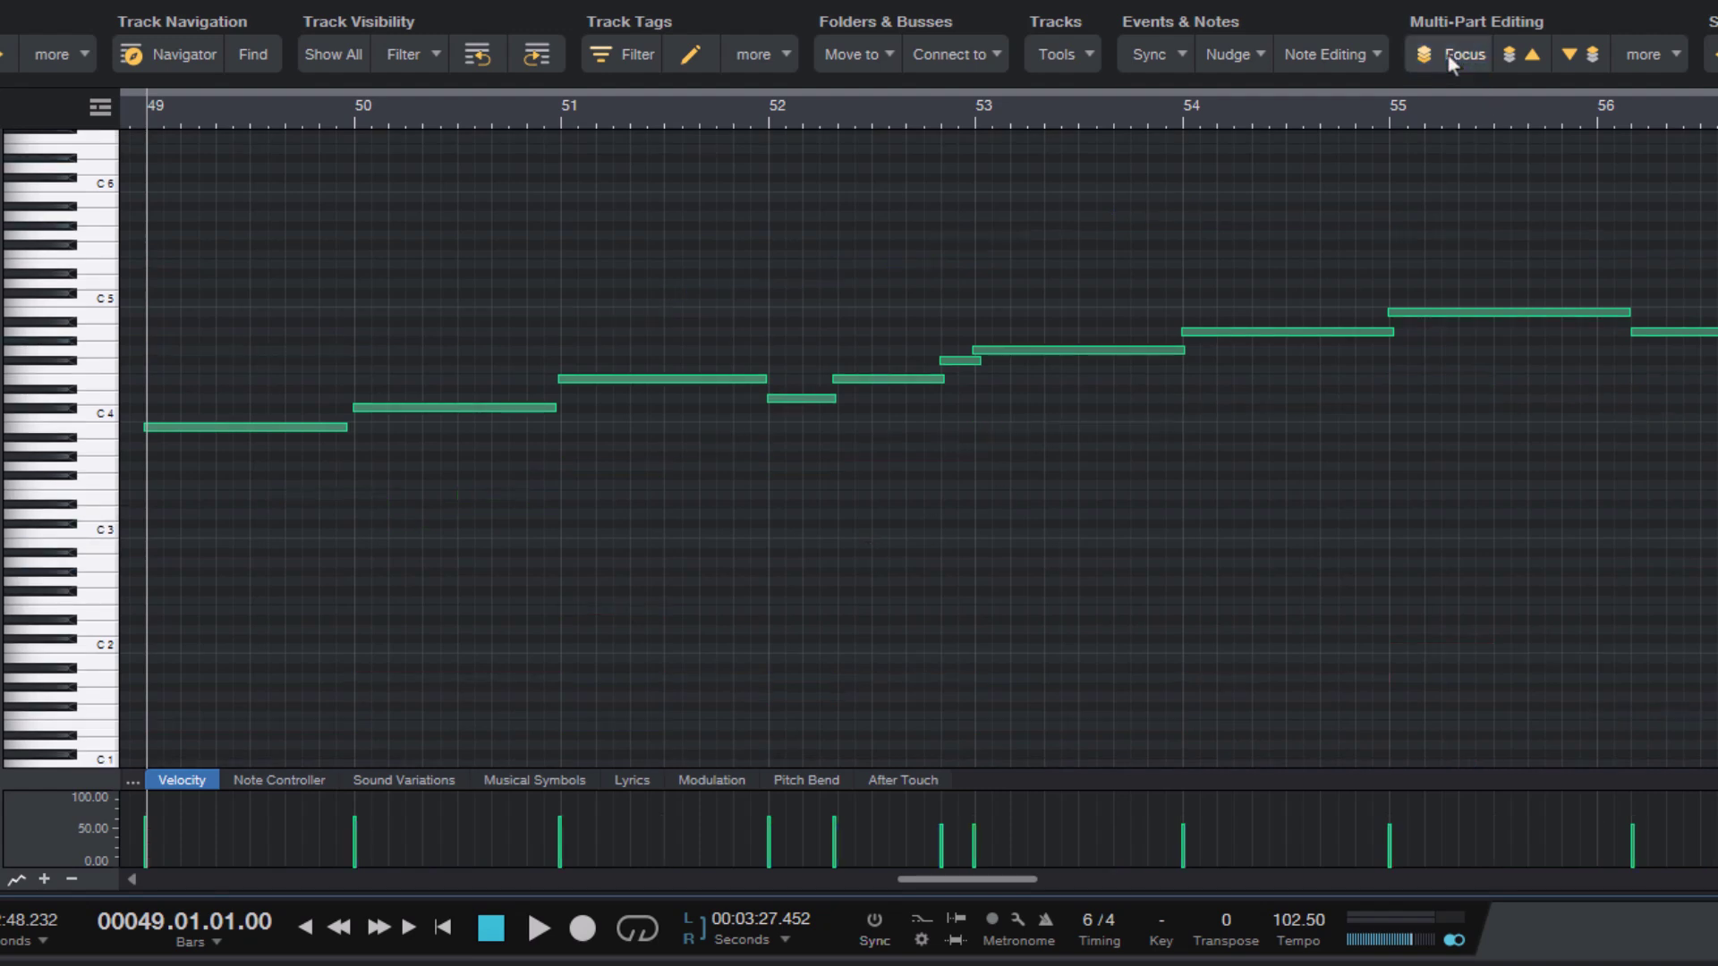
left_click(1451, 59)
- Focus on Violas, raise its bar 53 note two semitones, show all parts, then lower it one
left_click(1558, 59)
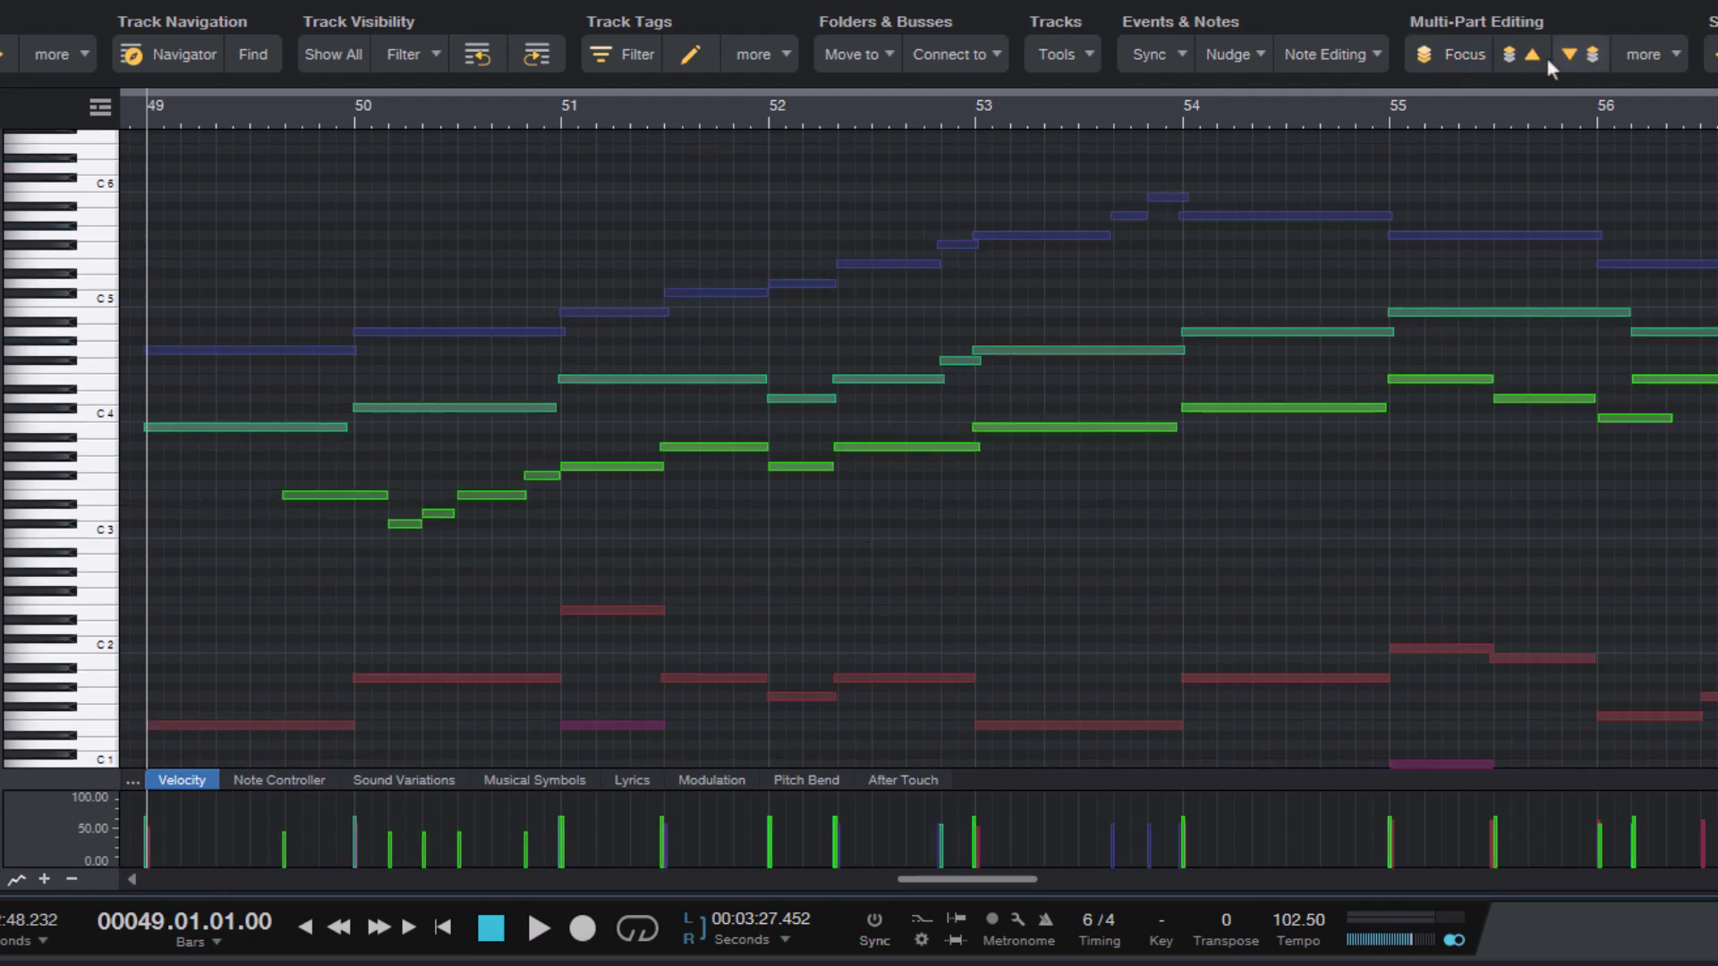
left_click(1451, 67)
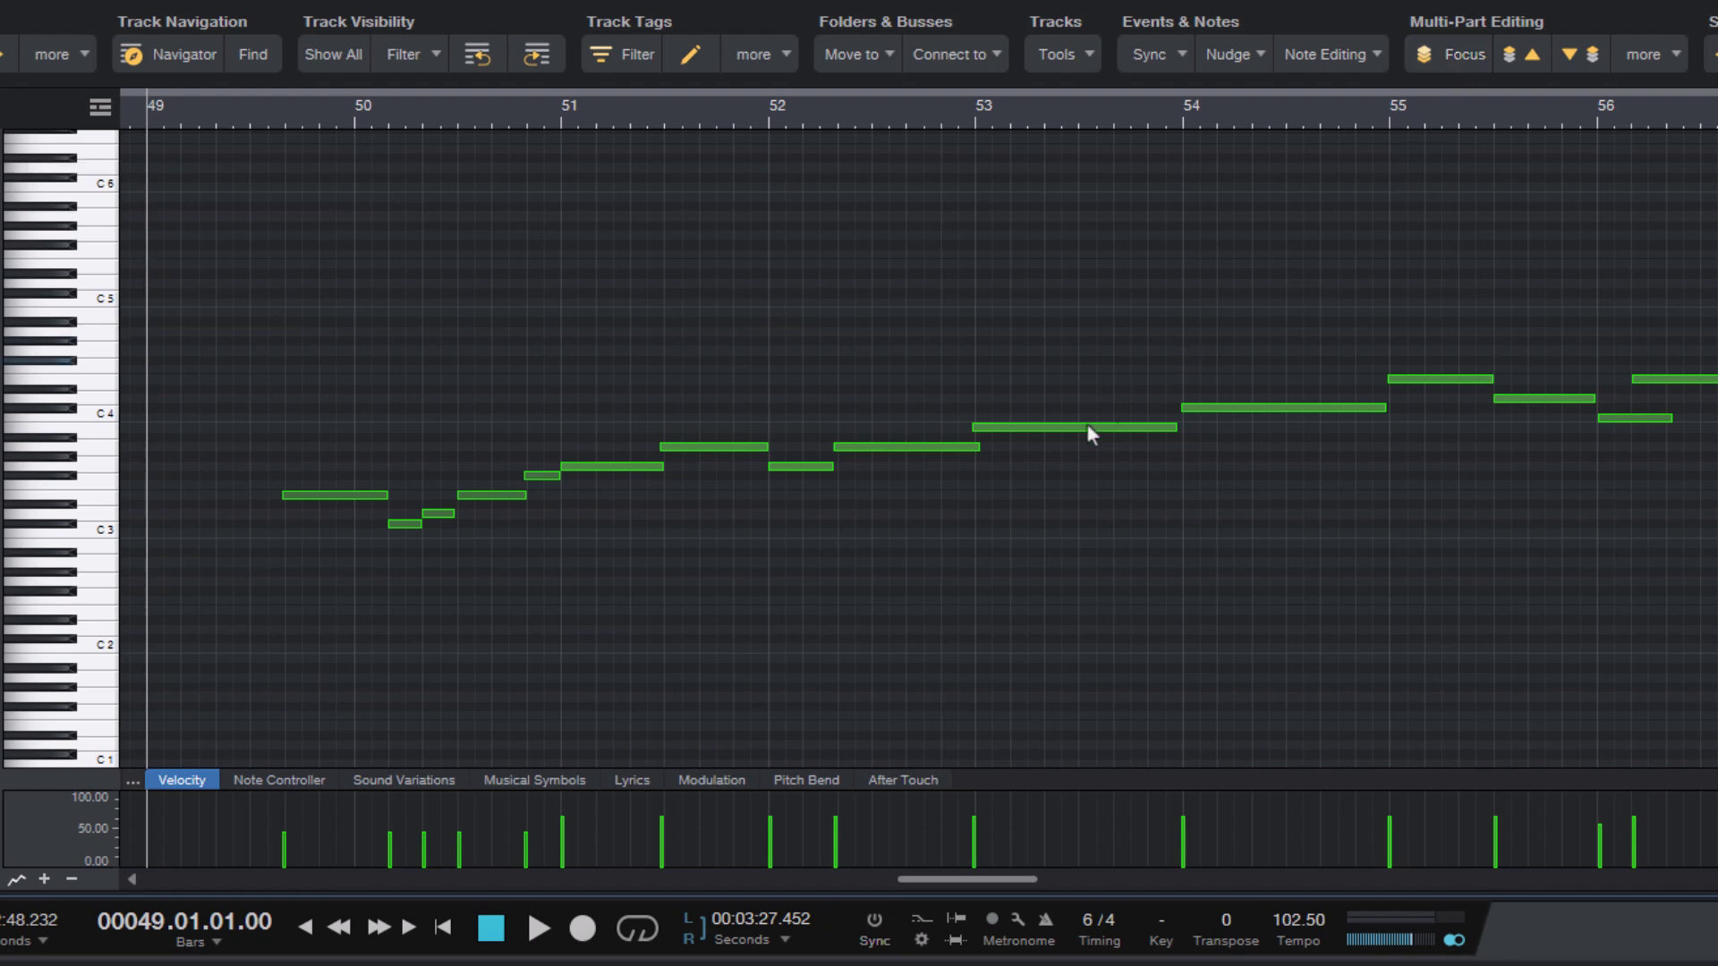
left_click_drag(1087, 428, 1084, 392)
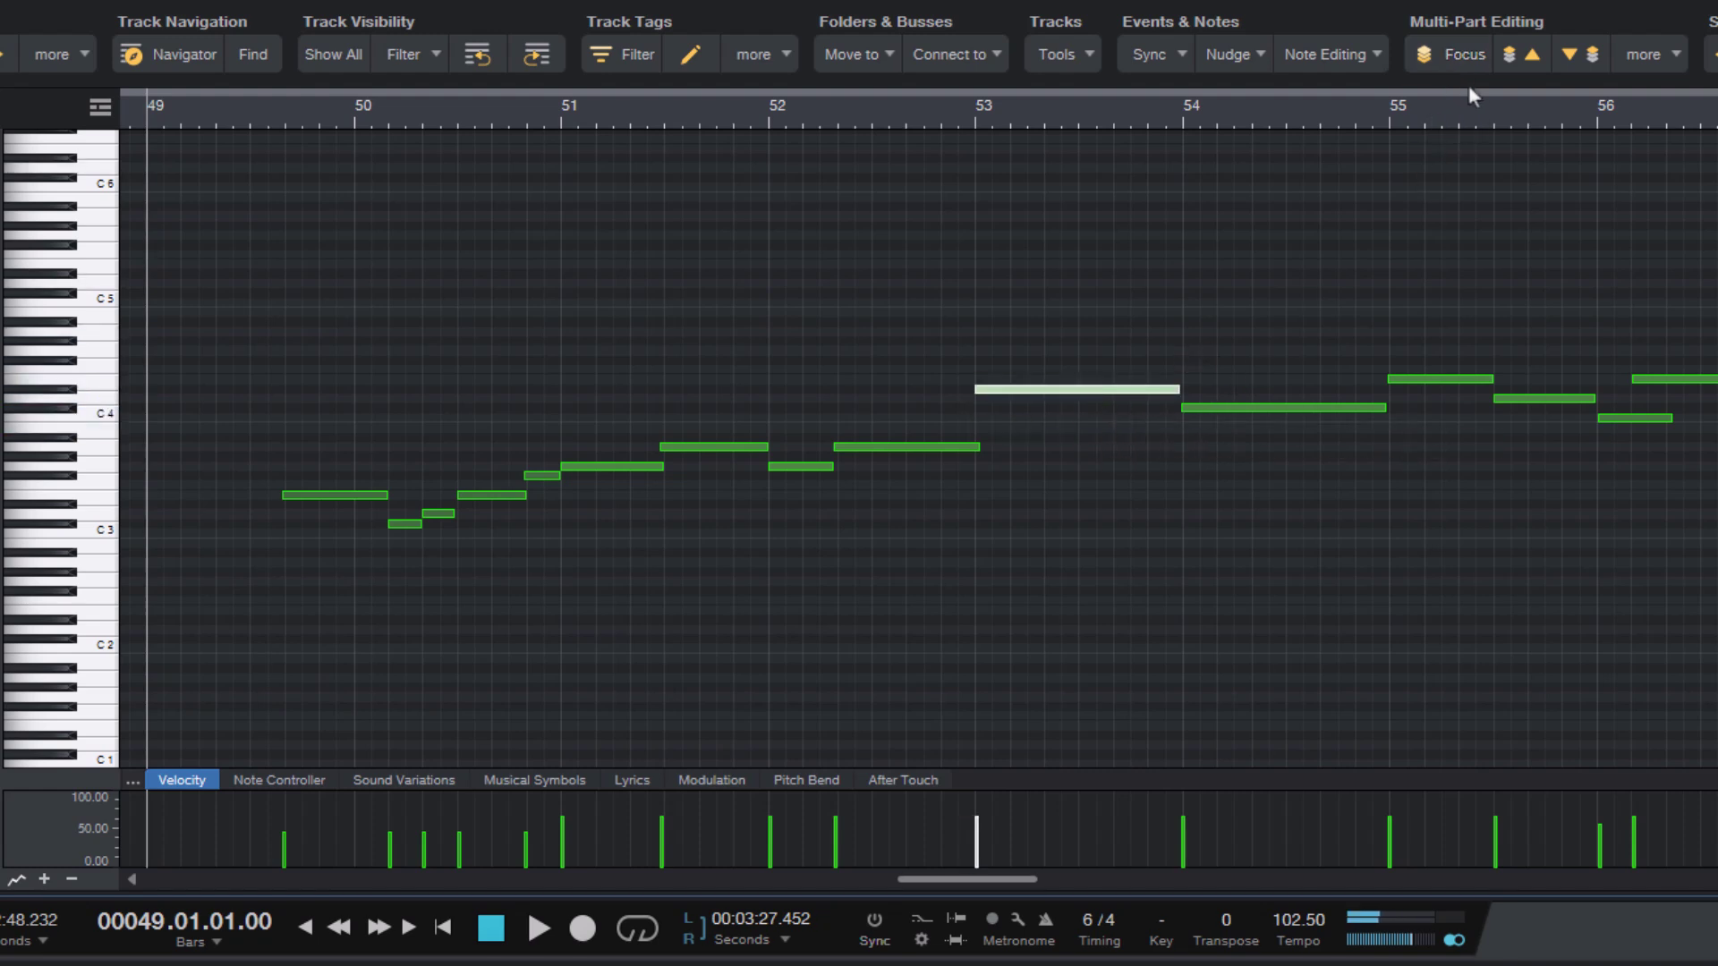
left_click(1460, 56)
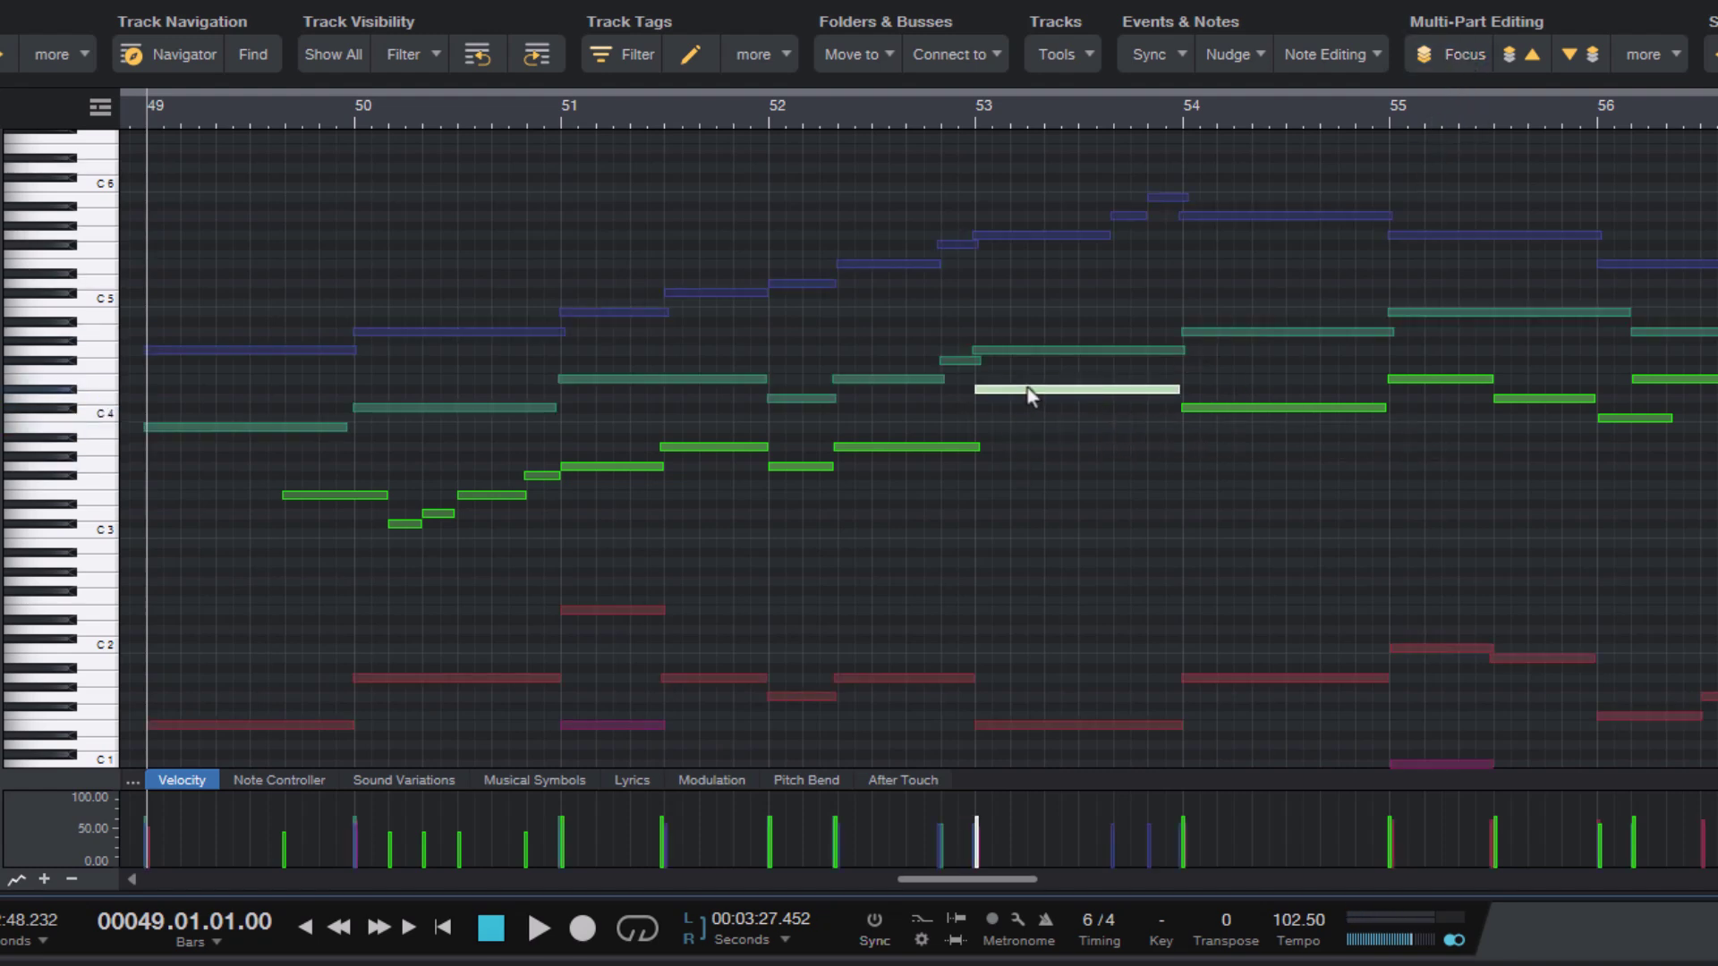
key("Down")
key("Down")
key("Down")
- Deselect the moved note, toggle the Track List, and make Violins 1 through Basses the edited track in turn
left_click(951, 540)
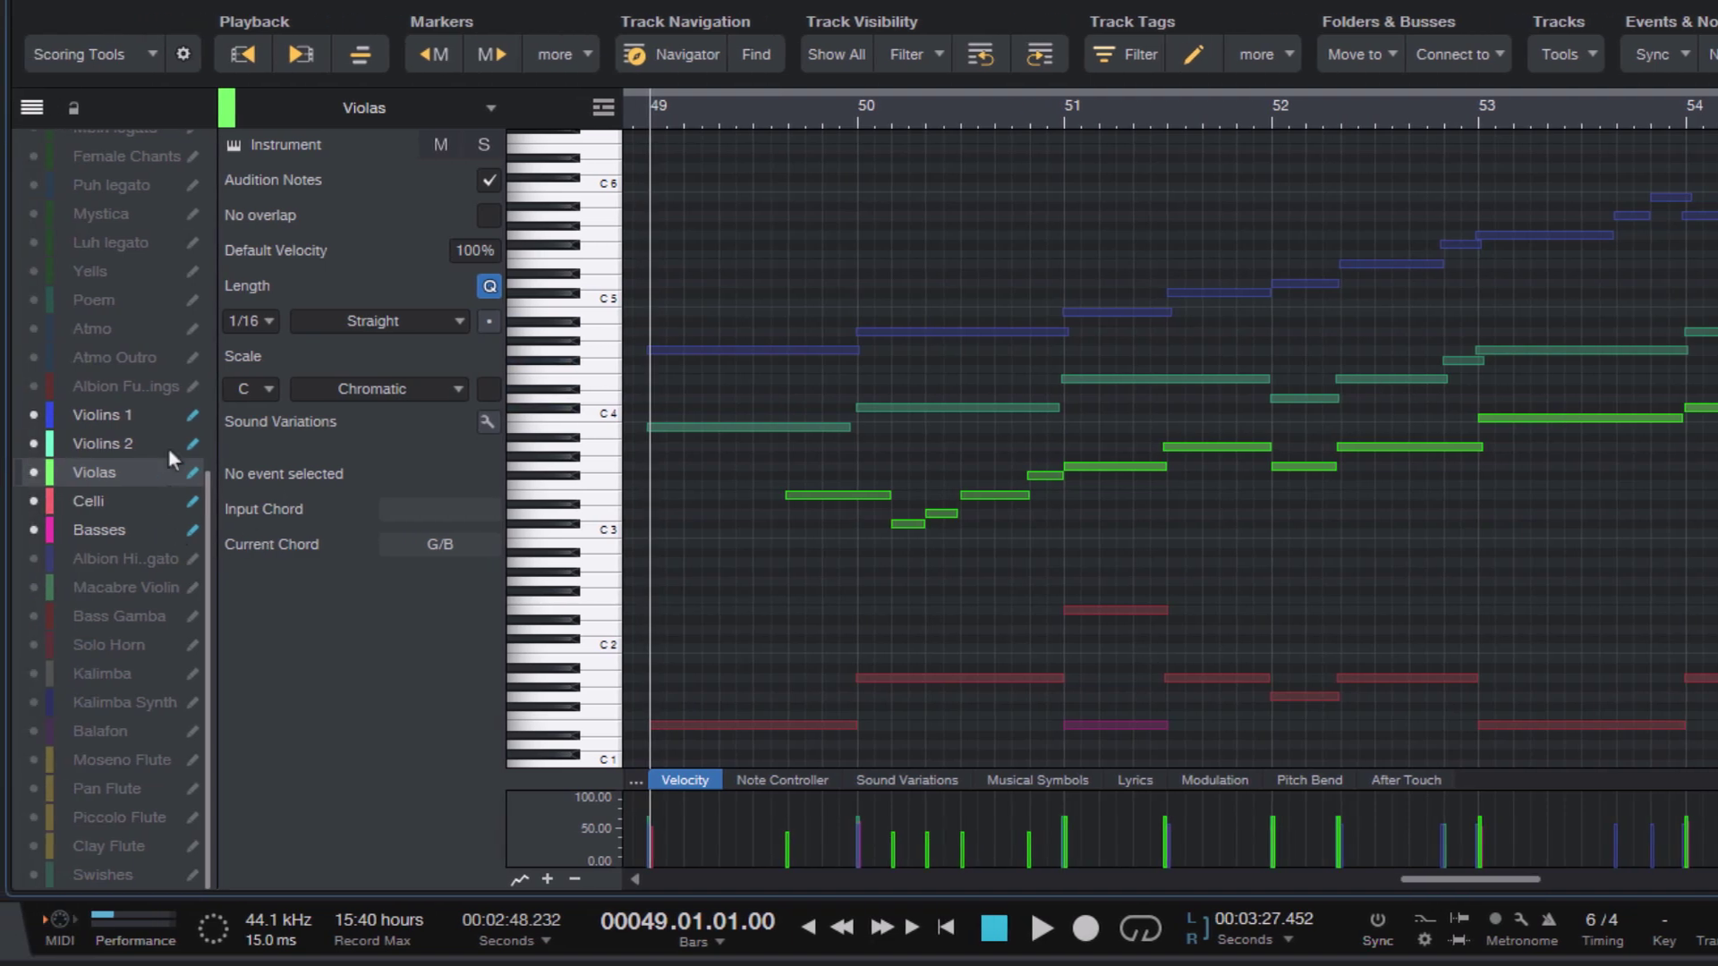
left_click(34, 110)
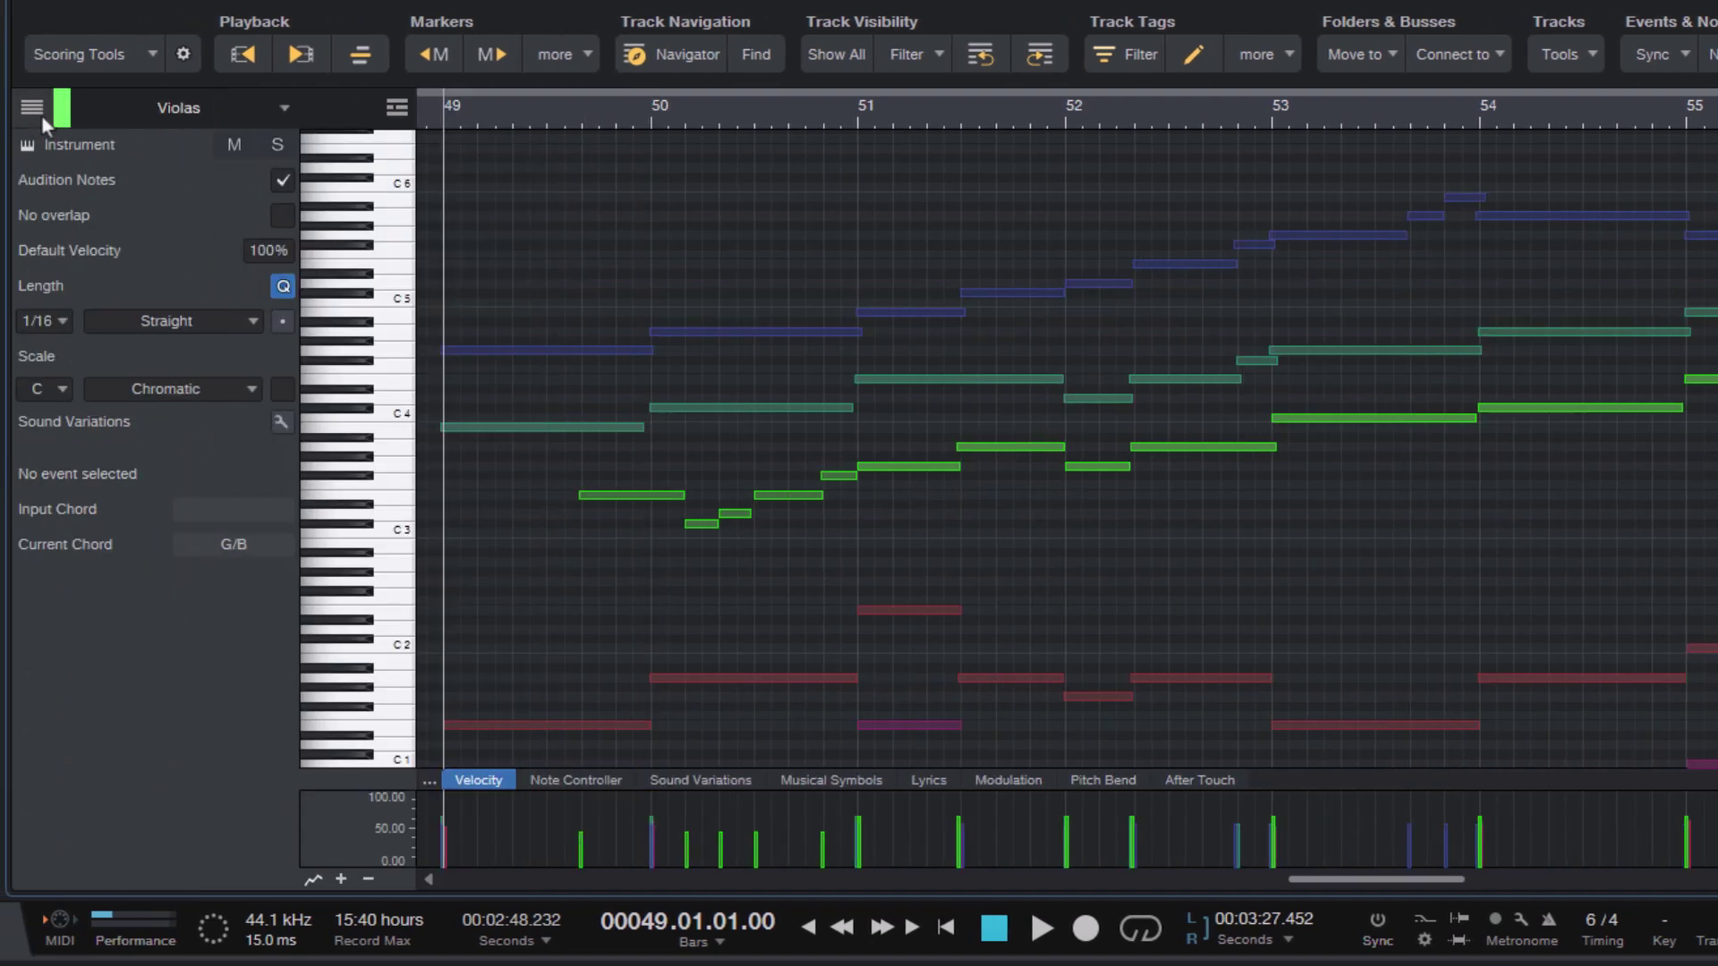
left_click(32, 109)
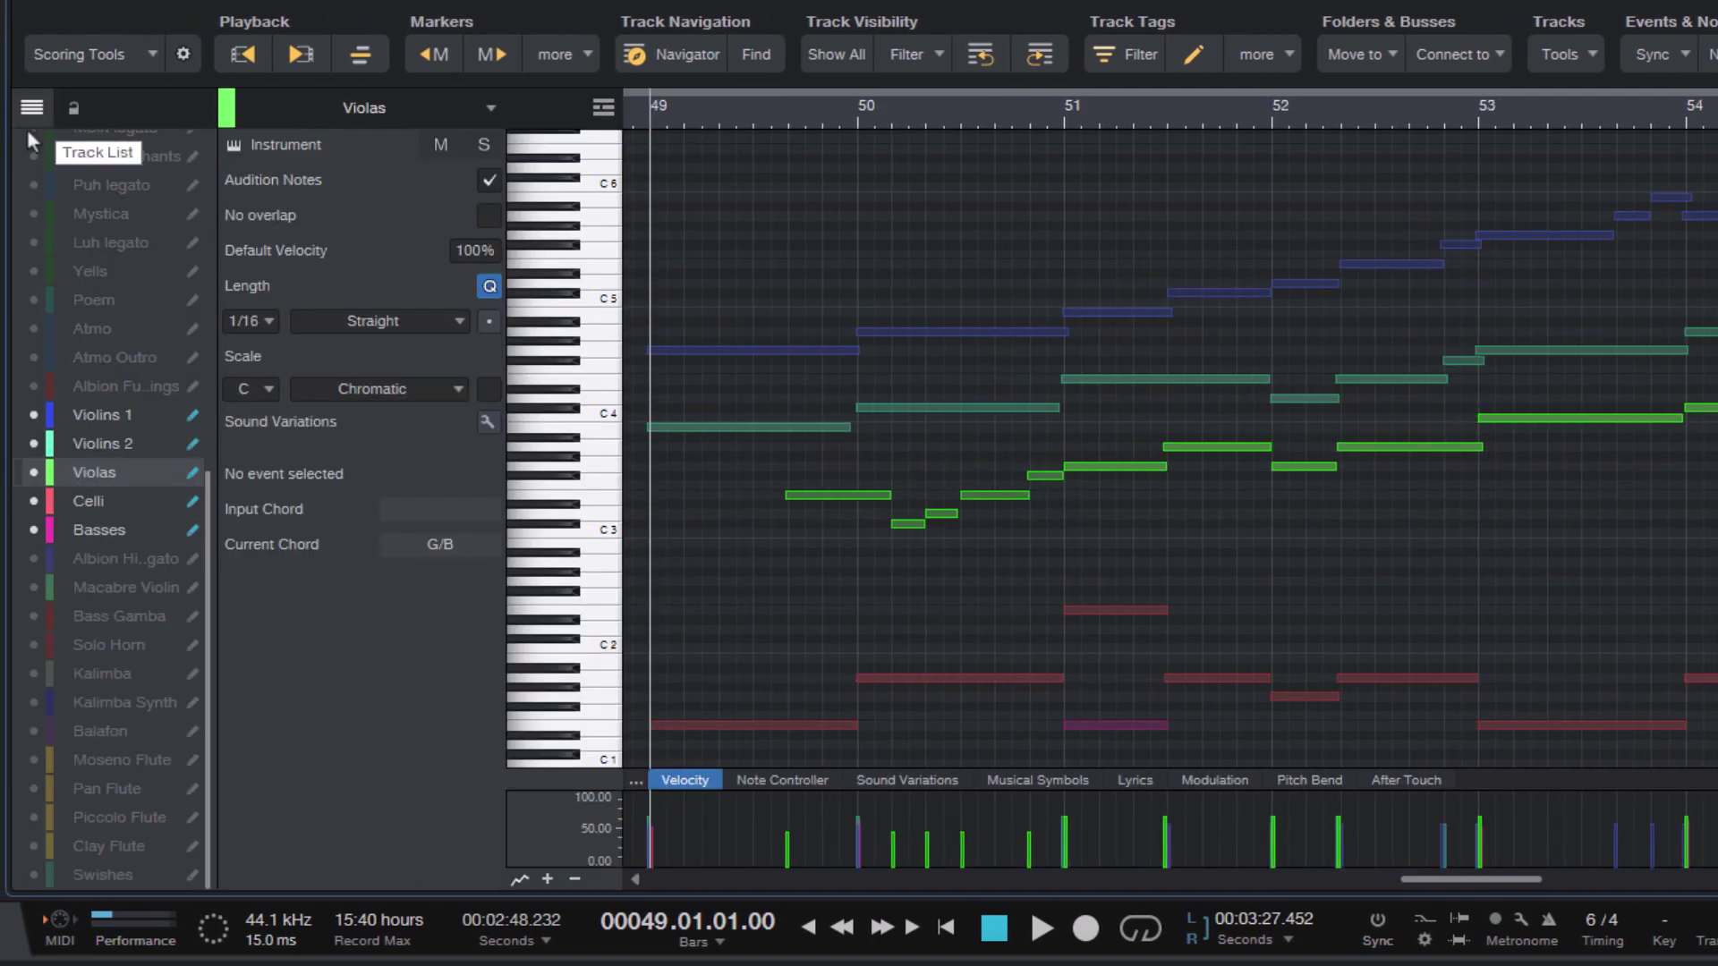
left_click(109, 410)
left_click(118, 449)
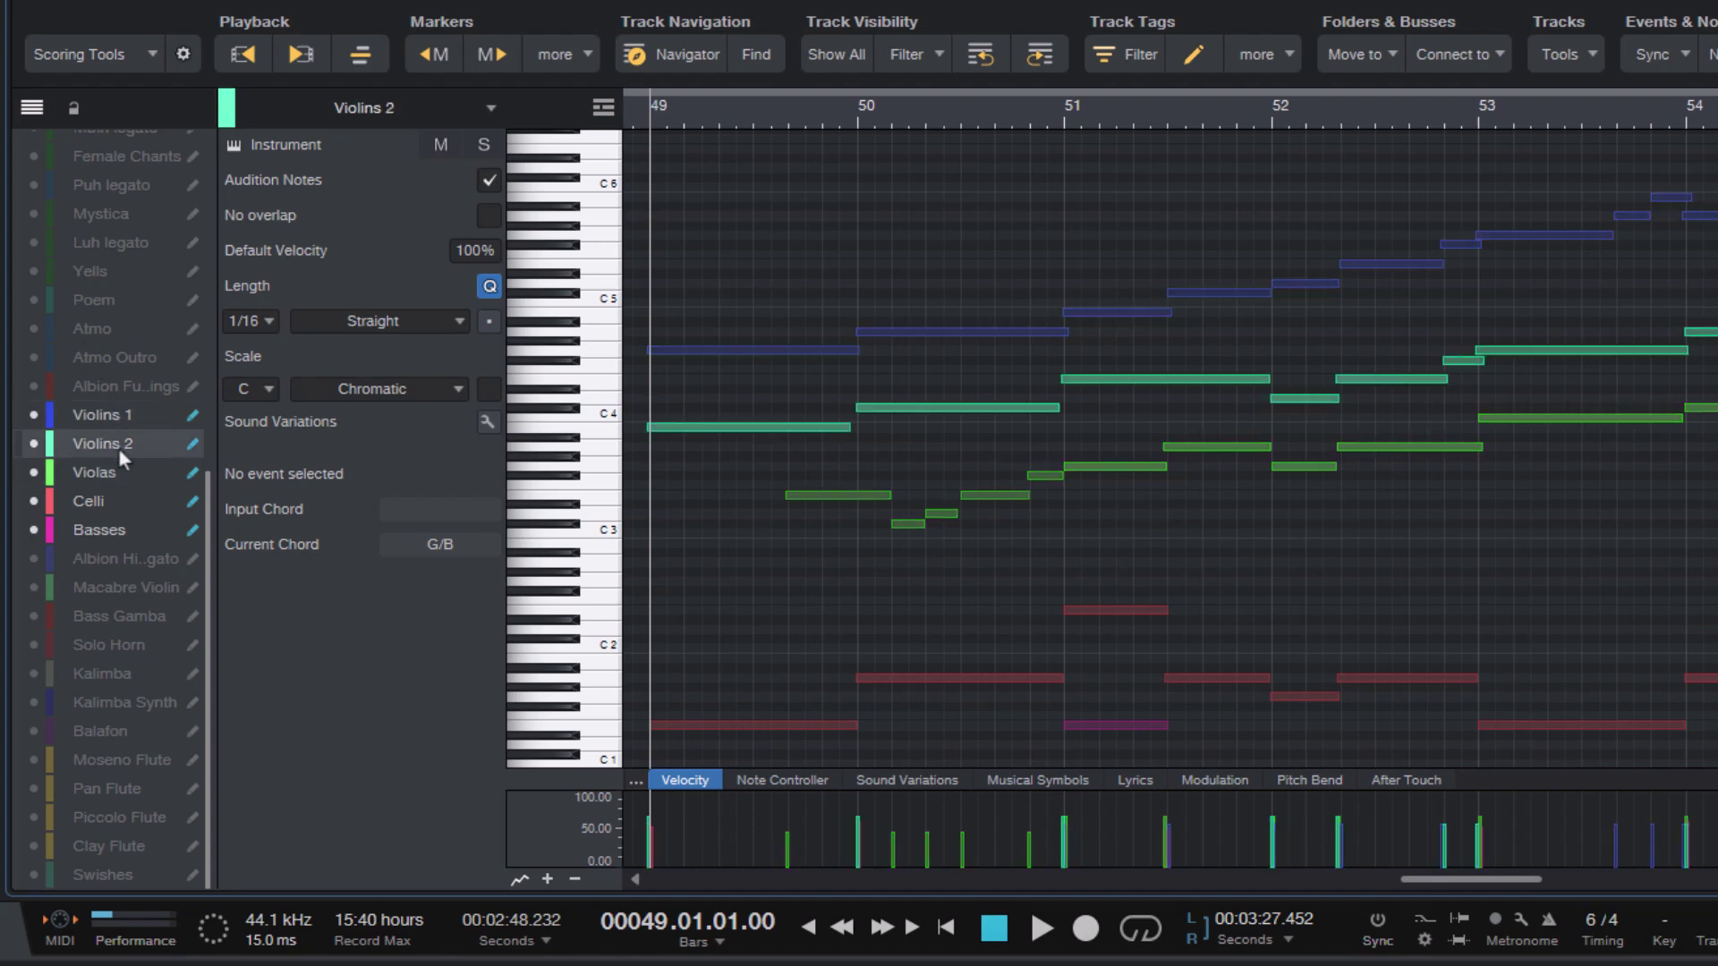
left_click(127, 469)
left_click(121, 499)
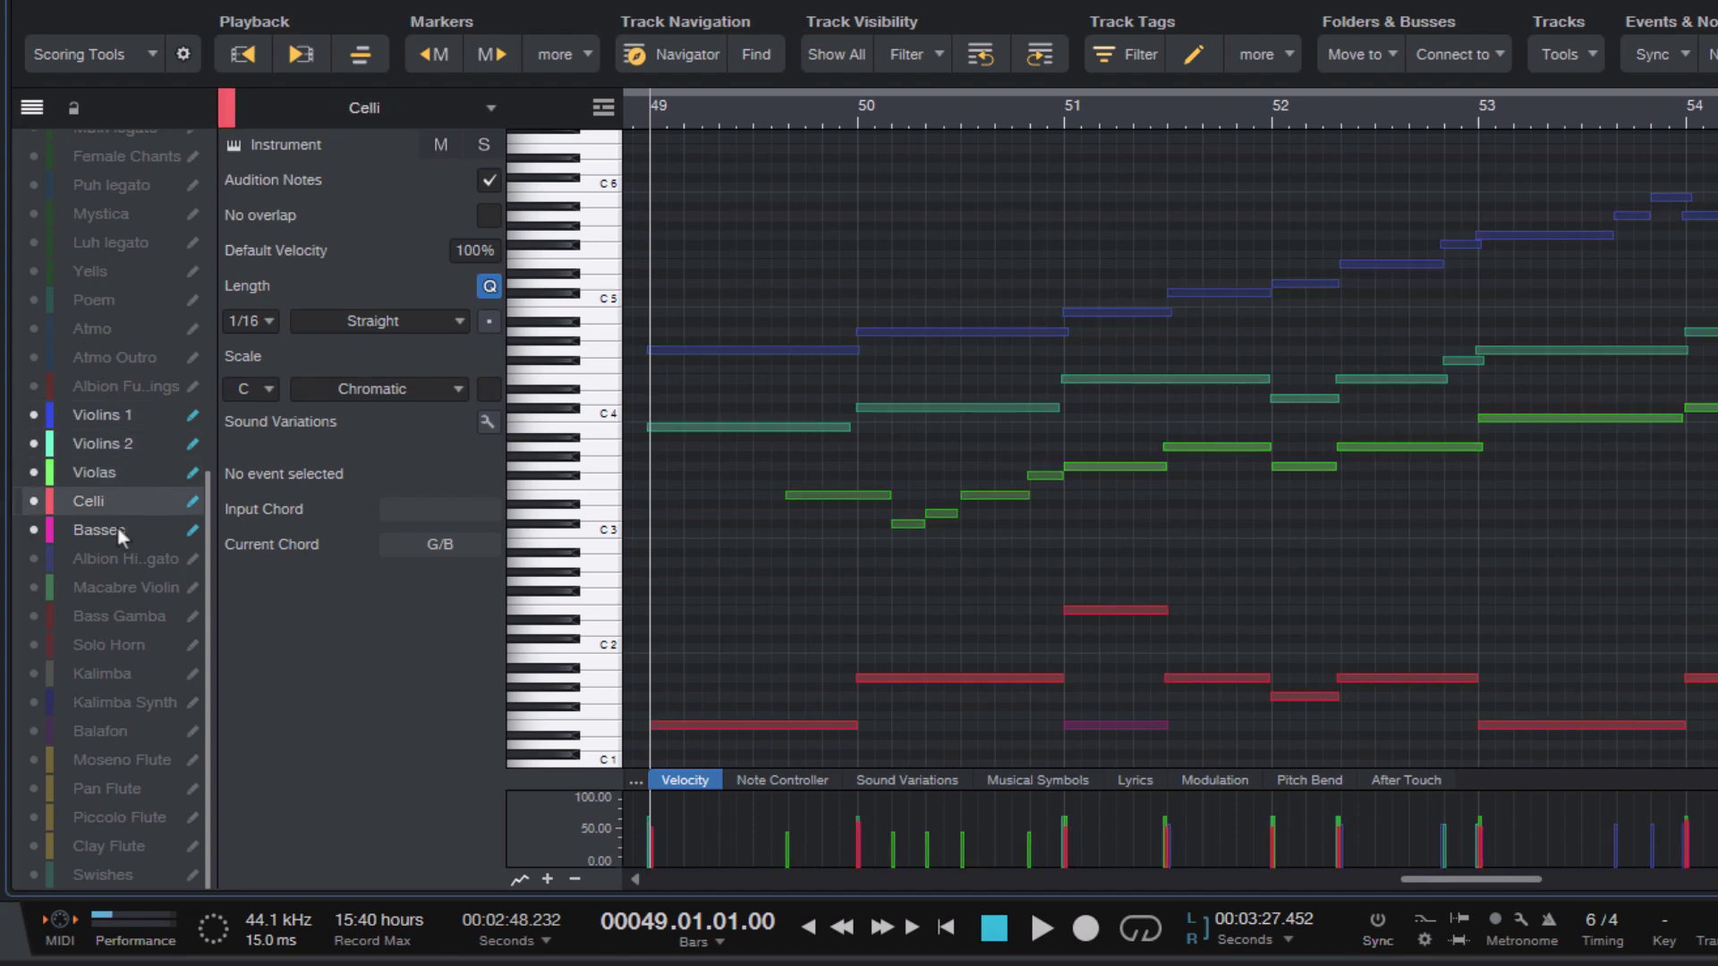
left_click(117, 528)
- Hide the Violins 2, Violas and Celli notes, show them again, and return editing to Violins 1
scroll(1198, 528, "down", 3)
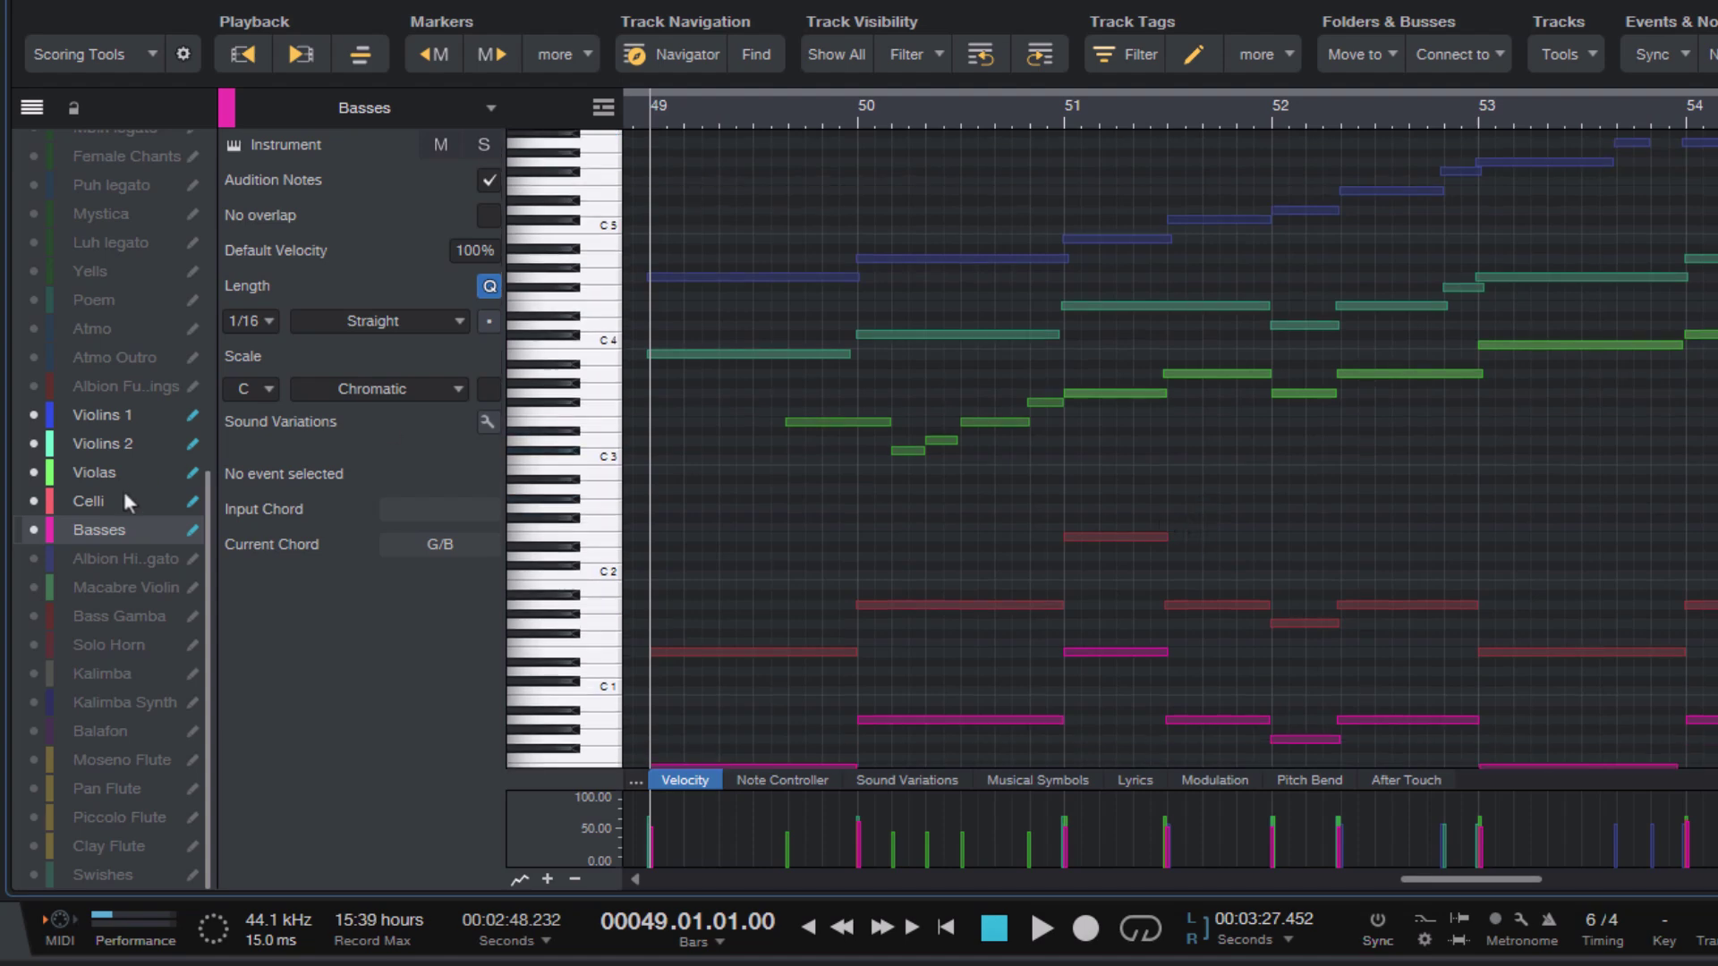
left_click(123, 501)
left_click(34, 445)
left_click(34, 472)
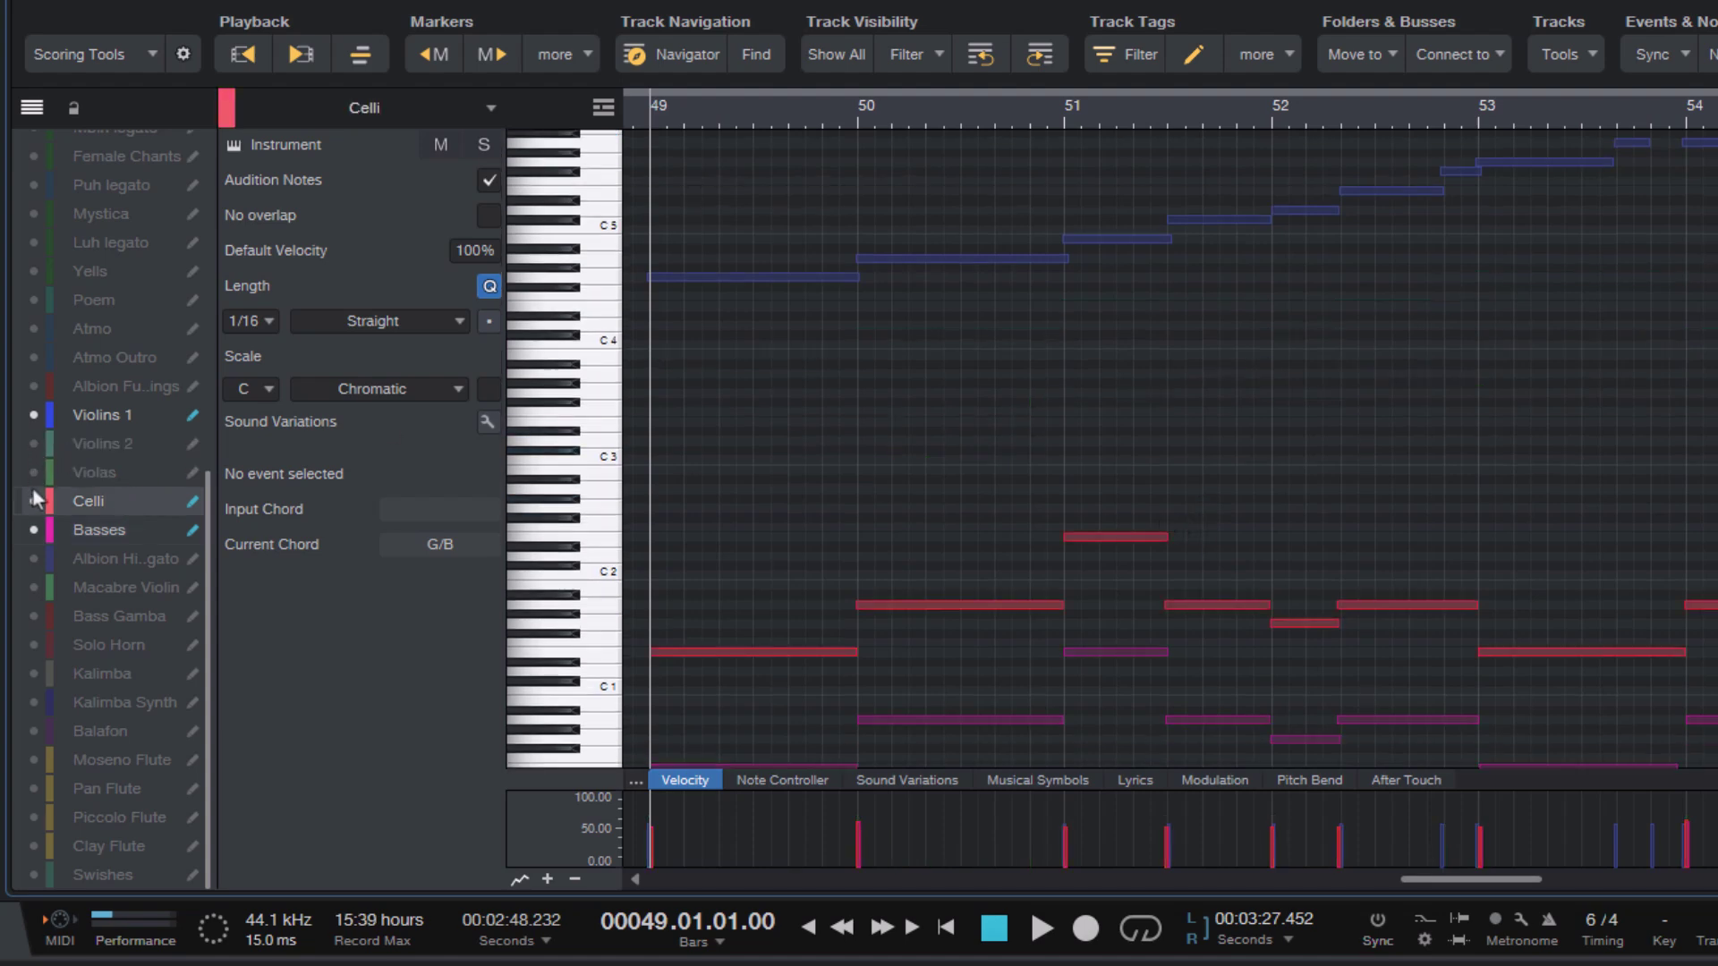
left_click(35, 501)
left_click(35, 501)
left_click(34, 471)
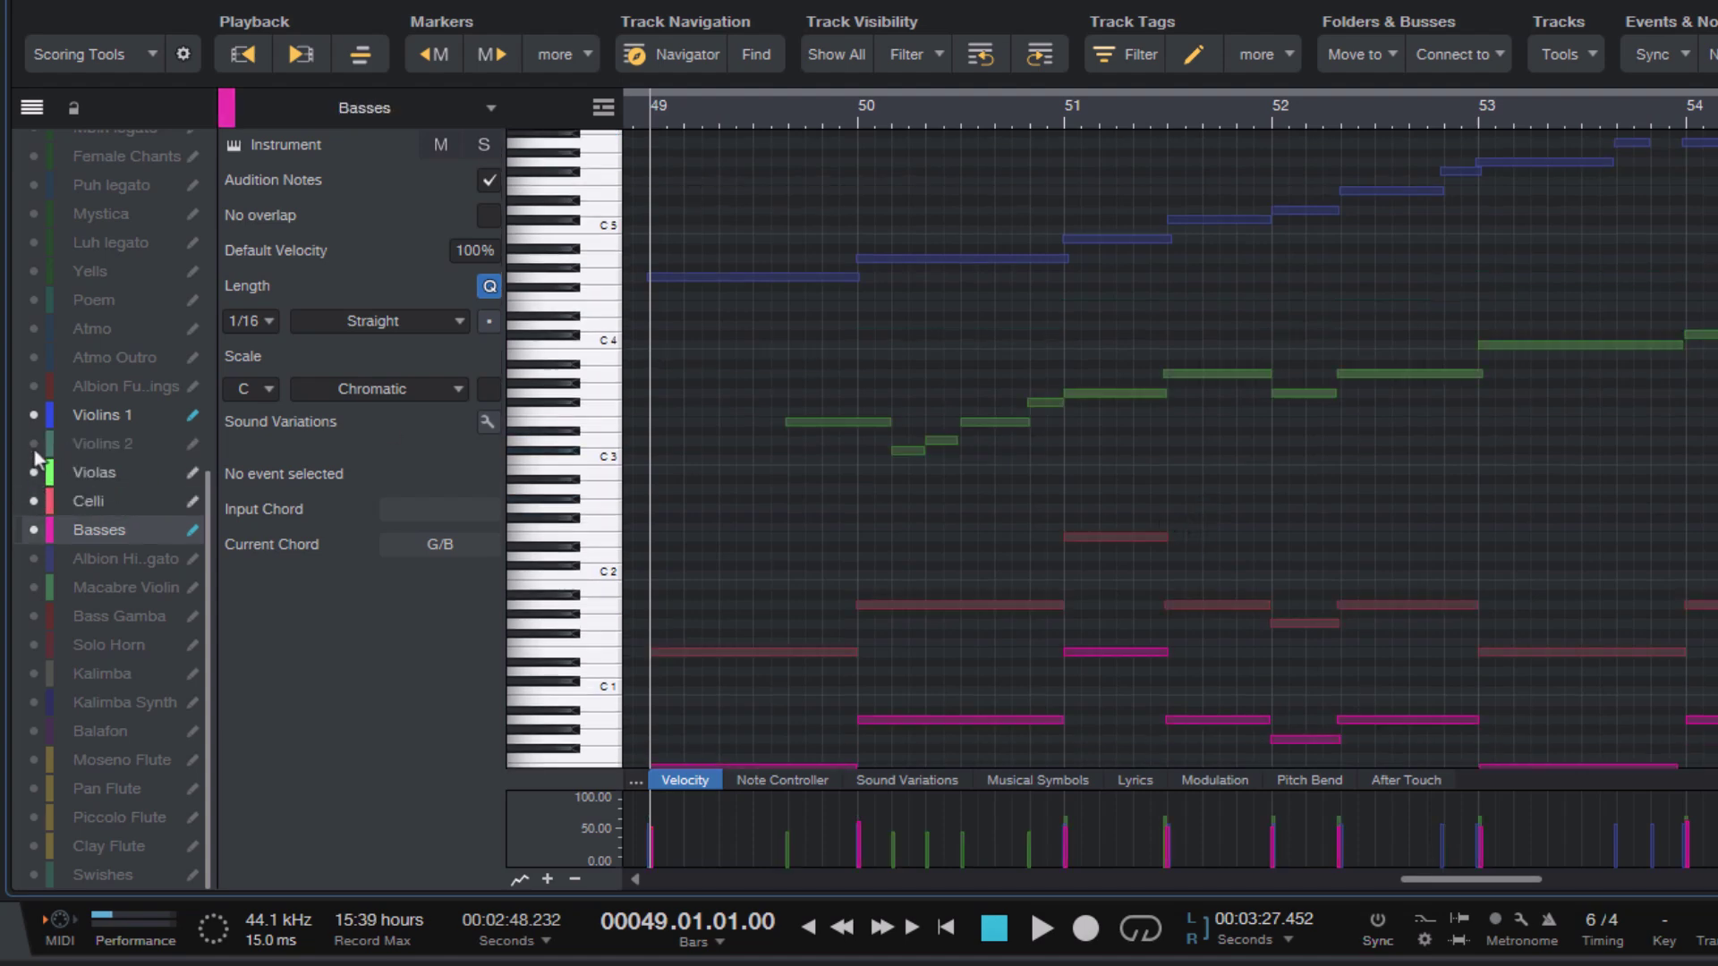
left_click(34, 444)
left_click(95, 414)
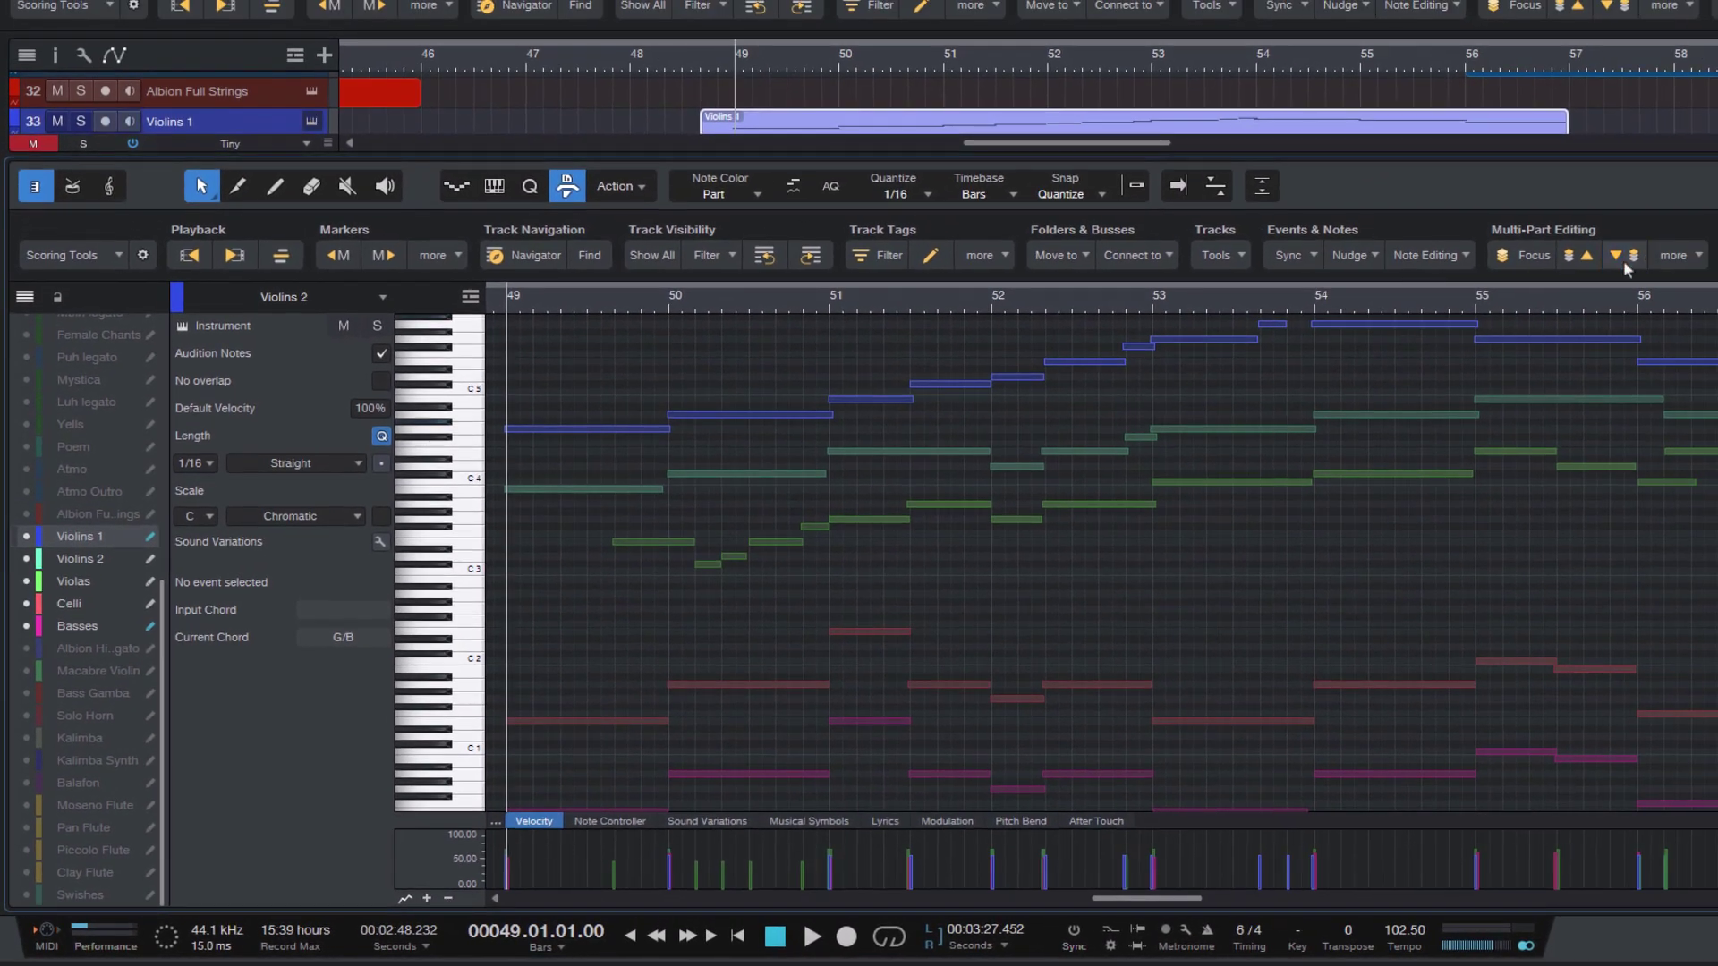
- Cycle editing down through Violins 2, Violas, Celli and Basses, wrapping around to Violins 1 and on to Violas
left_click(1624, 259)
left_click(1624, 259)
left_click(1624, 259)
left_click(1624, 260)
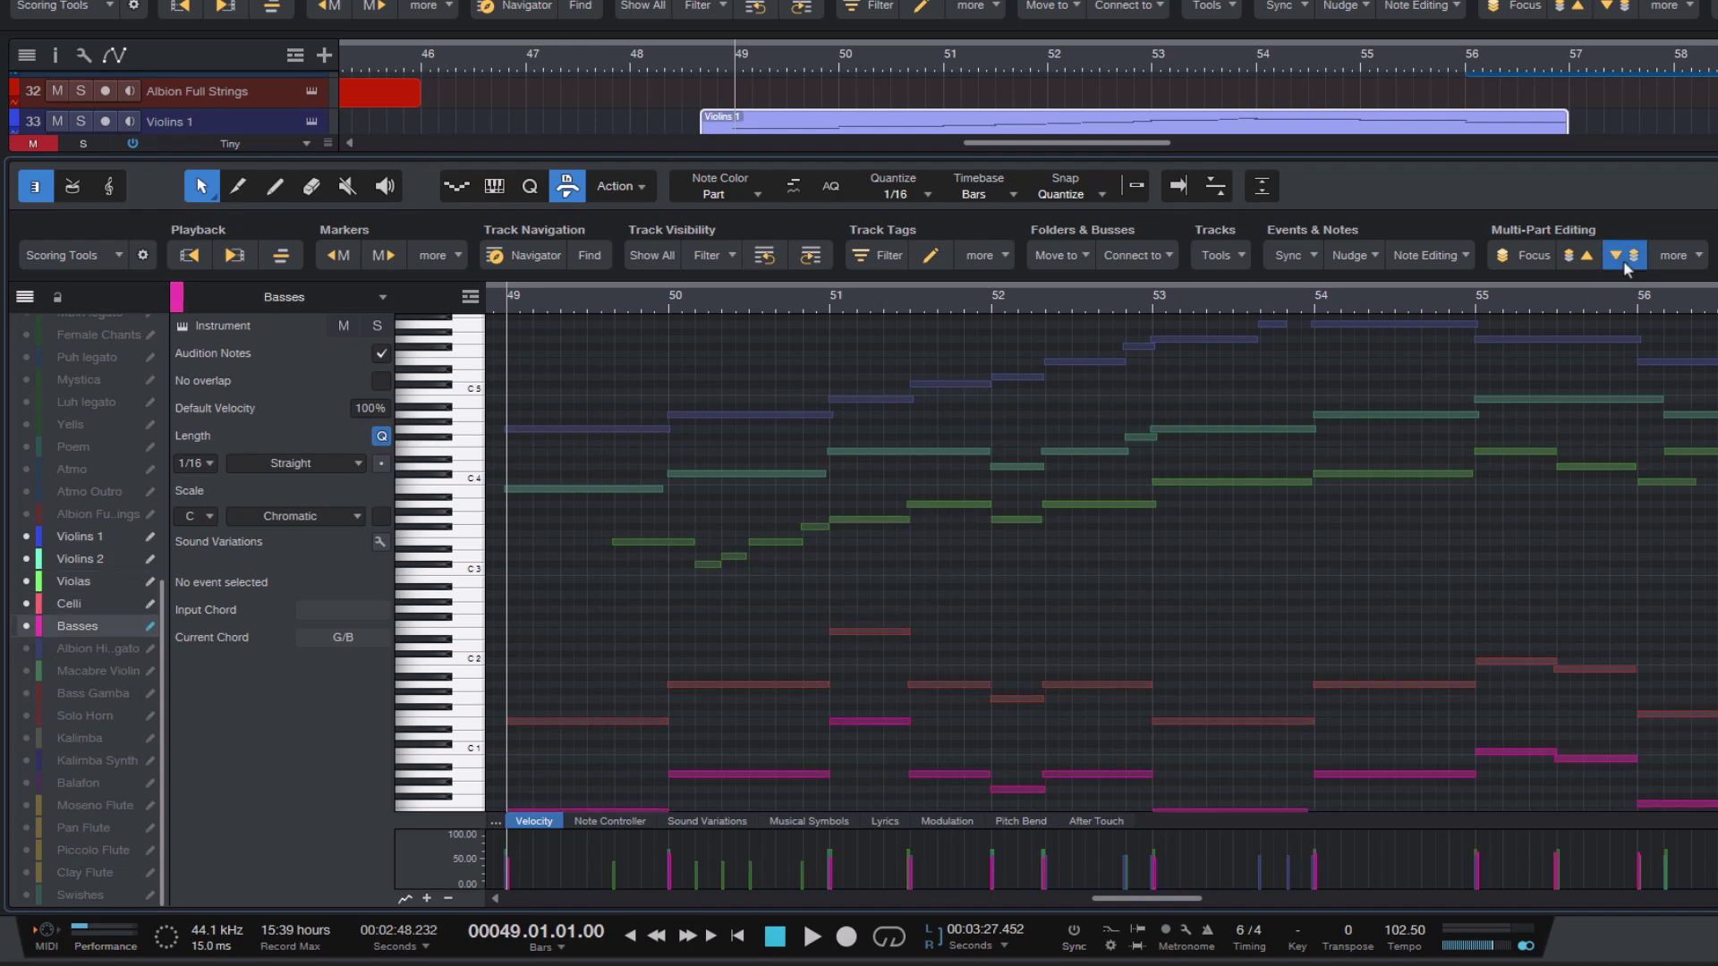
left_click(1623, 259)
left_click(1624, 259)
left_click(1624, 259)
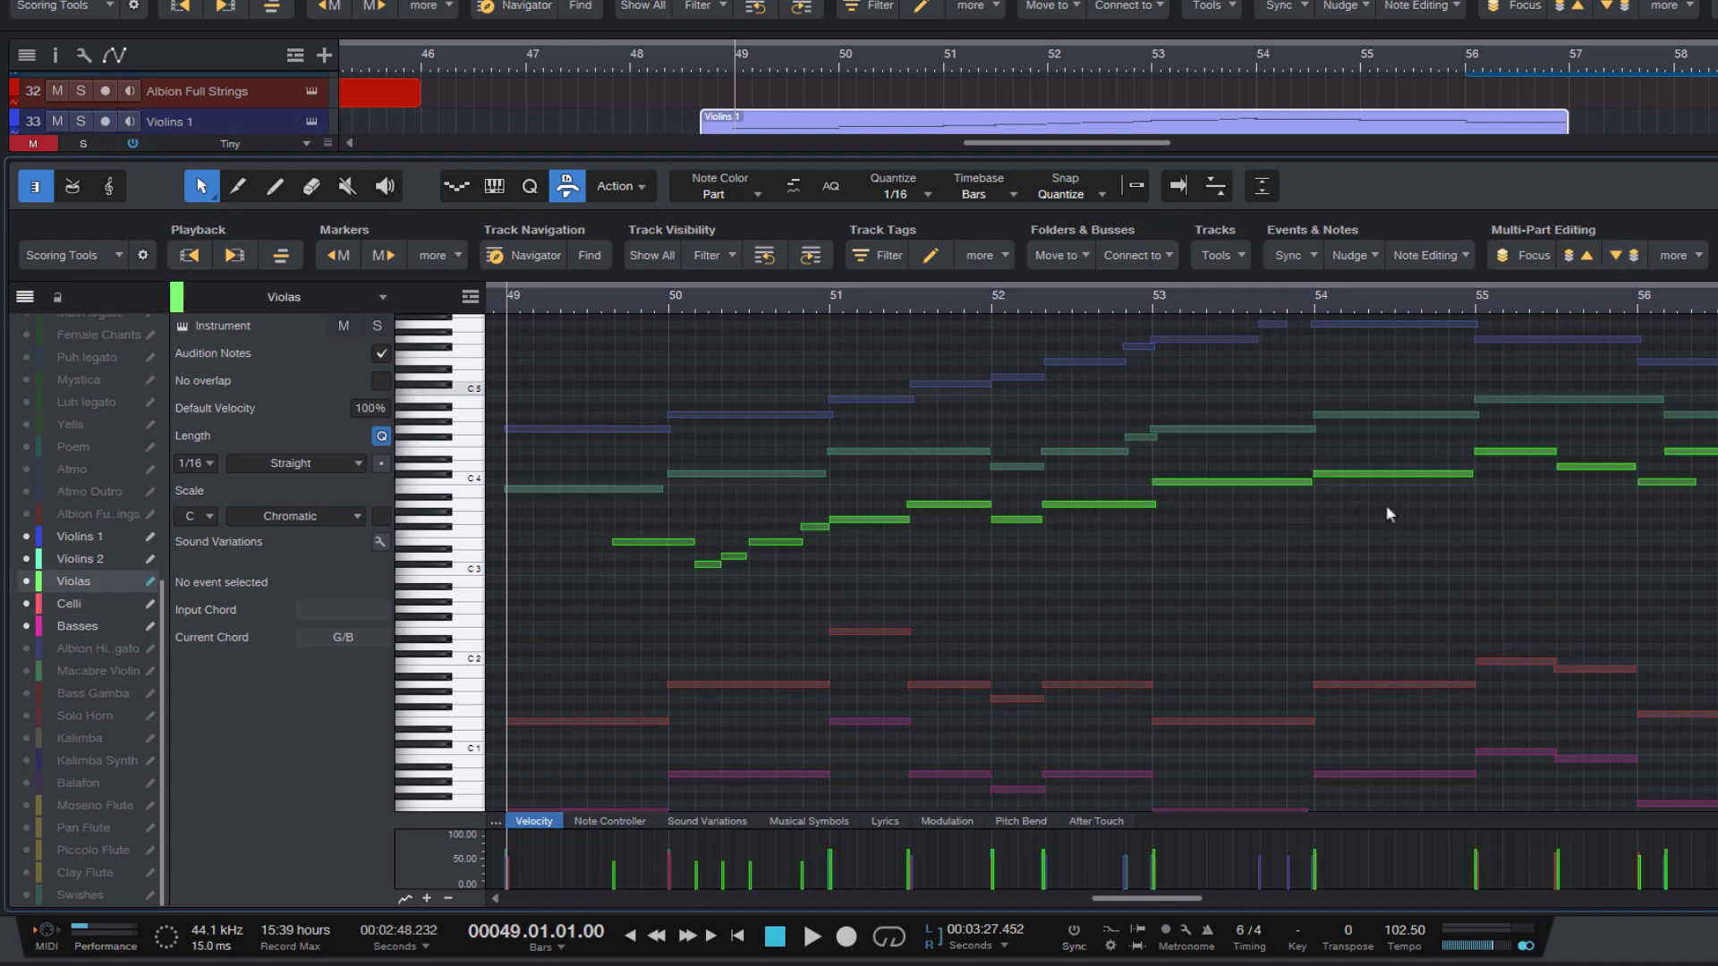
scroll(1182, 625, "up", 2)
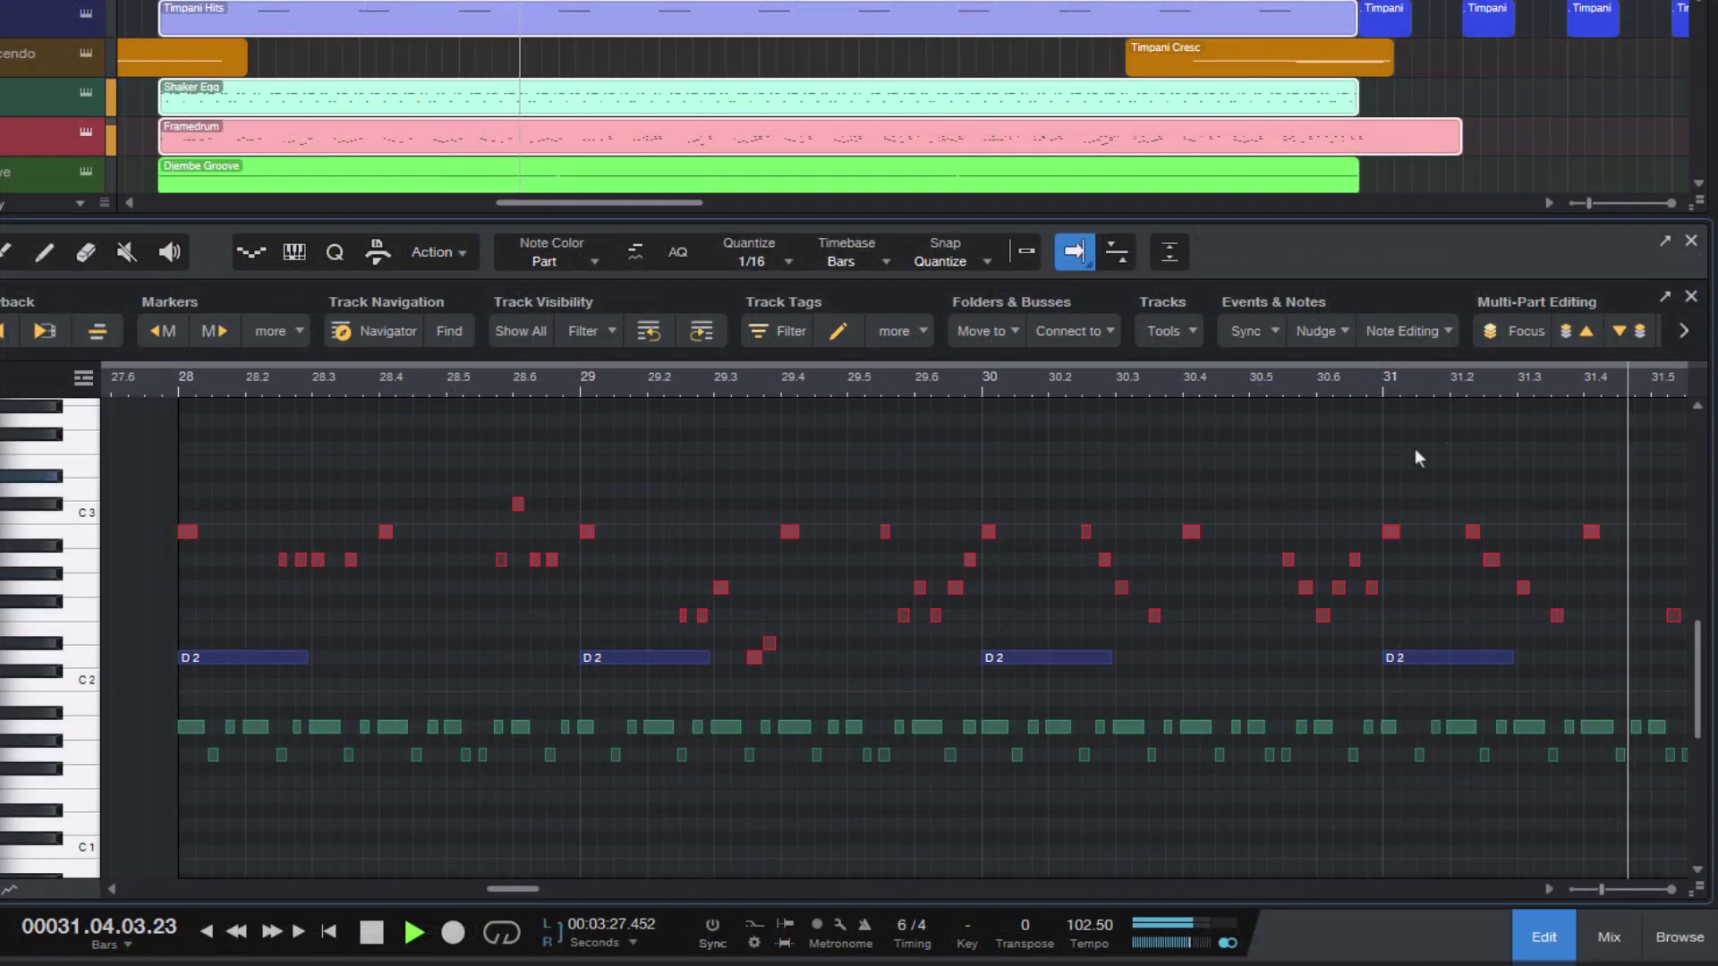
- Move editing focus to the Shaker Egg part, then on through Framedrum and the other percussion parts
left_click(1624, 333)
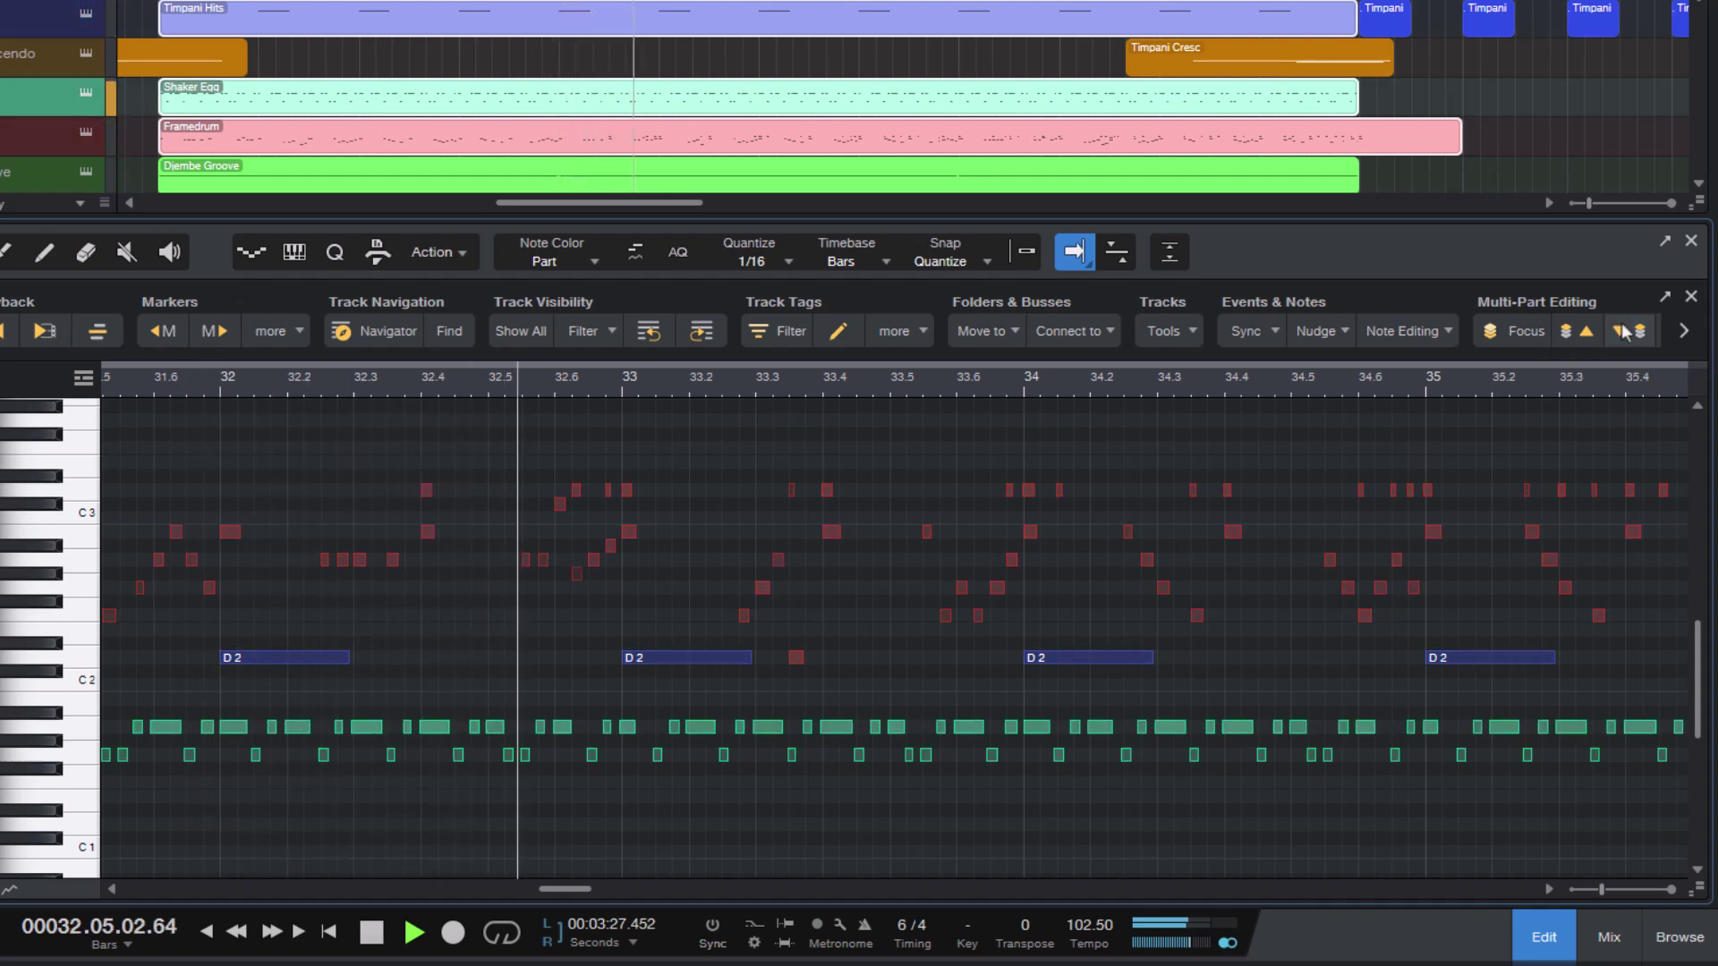
left_click(1581, 335)
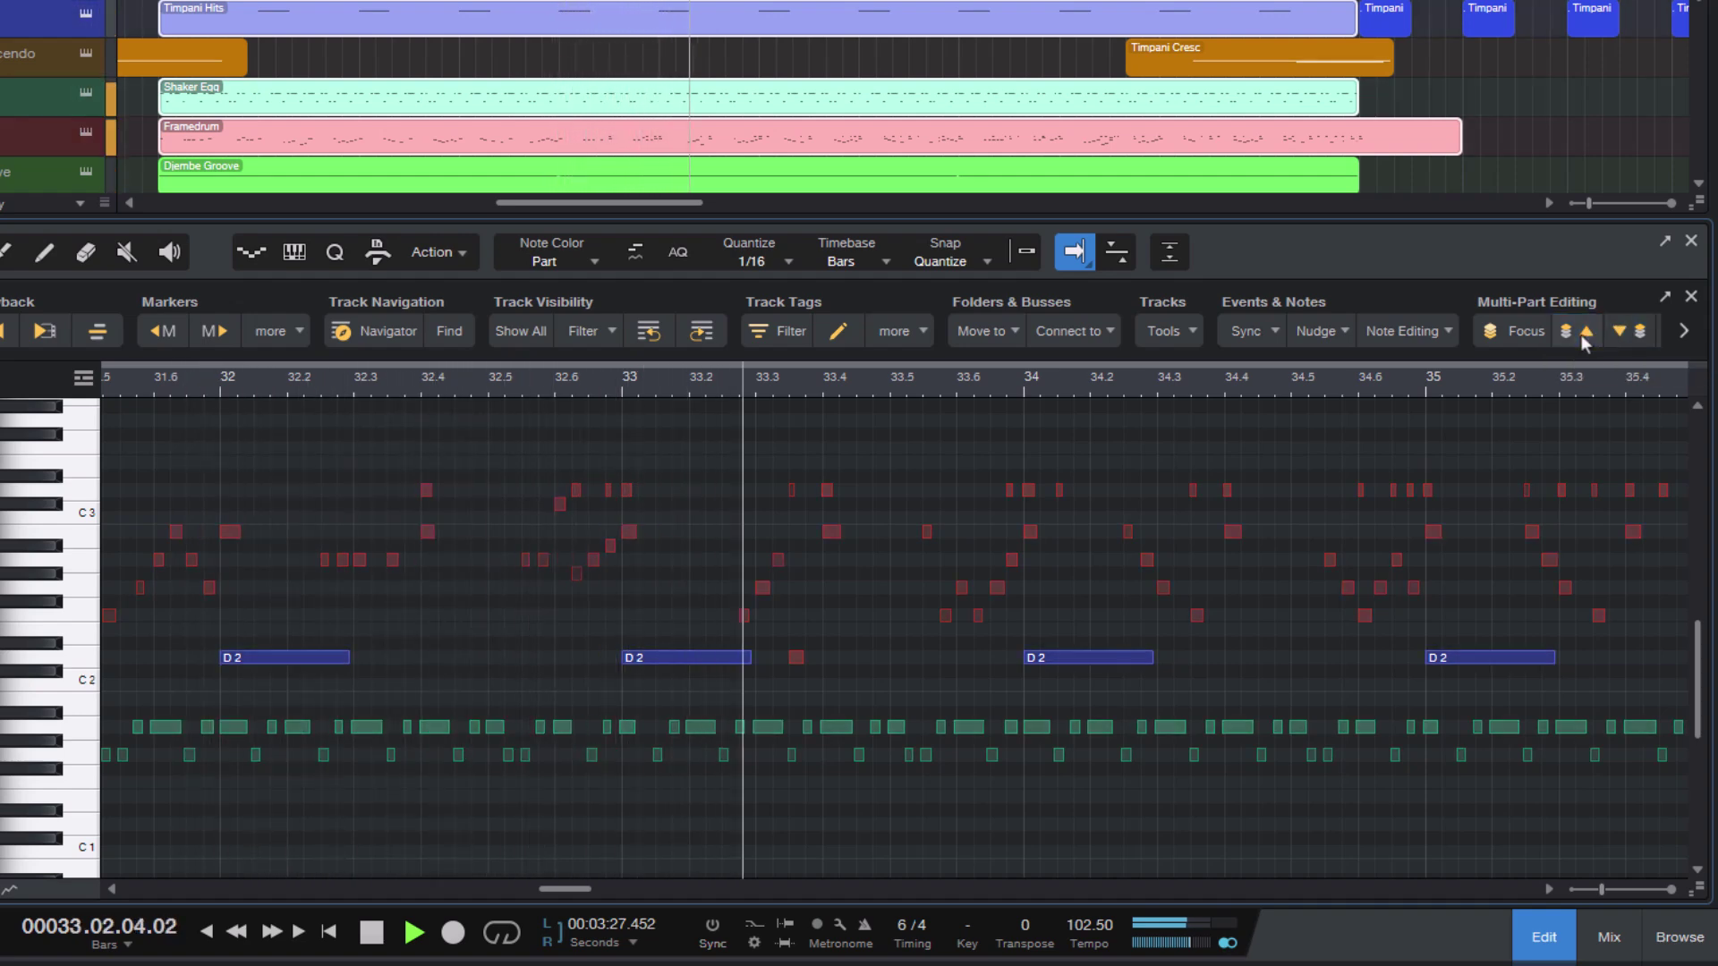
left_click(1581, 335)
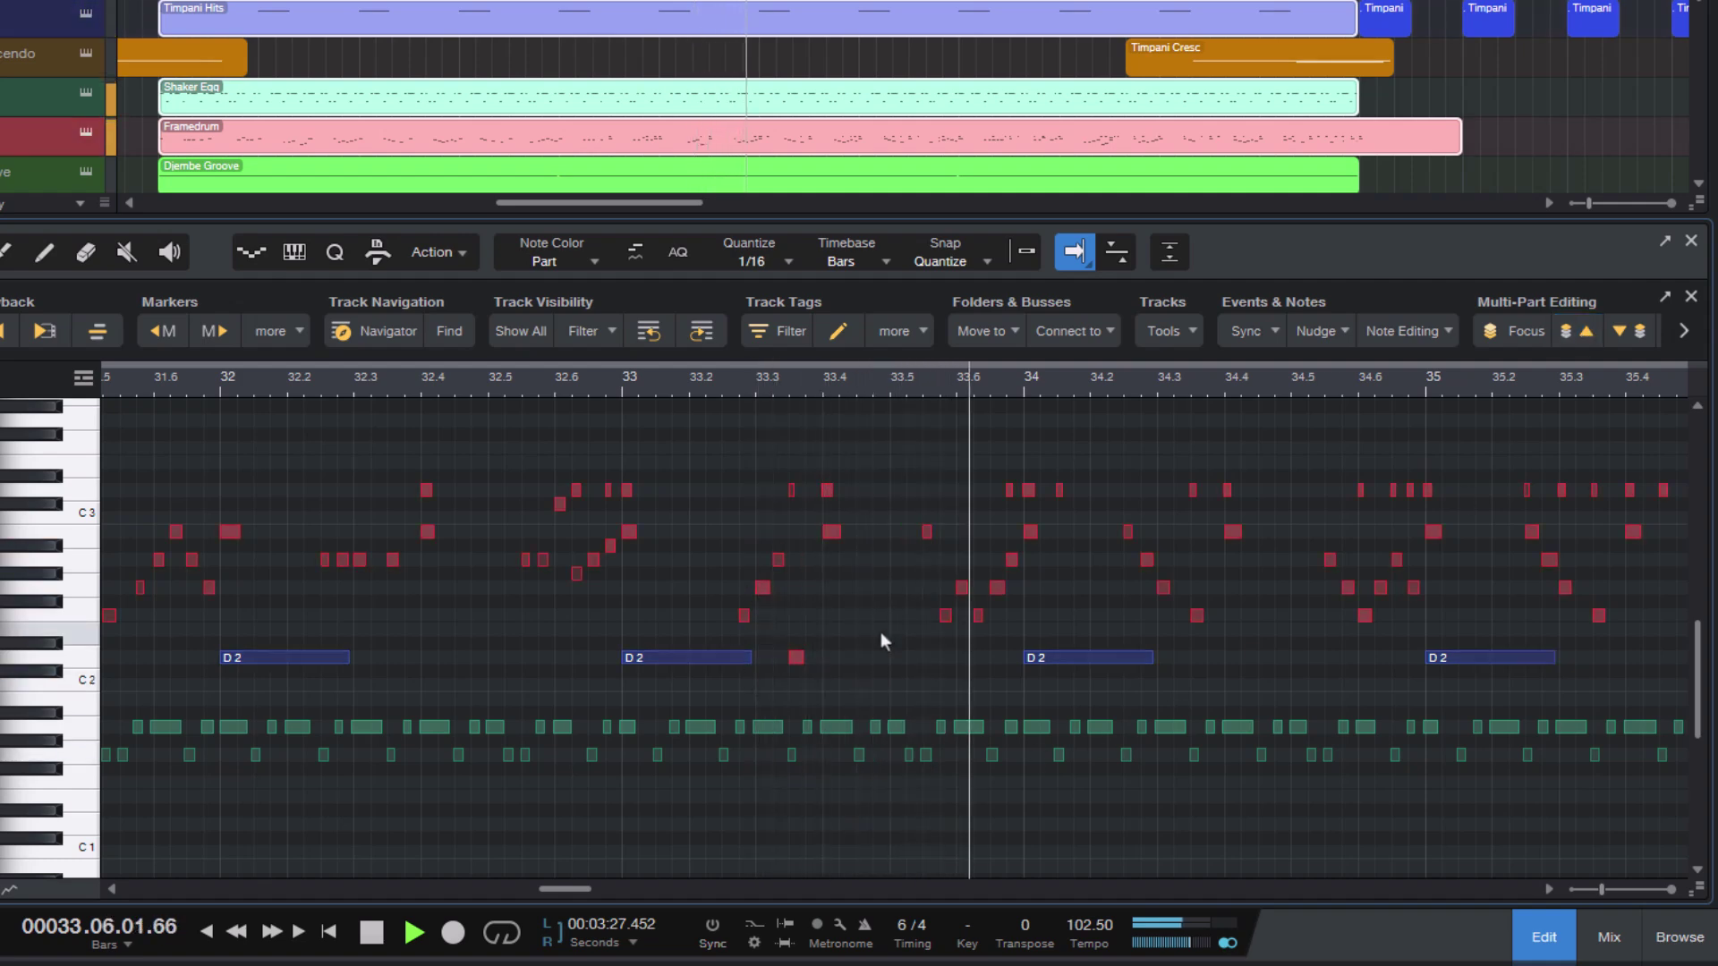
- Restart playback from bar 13 and cycle editing focus through Synth Pad, Synth Arp and Pre-Bass
key("space")
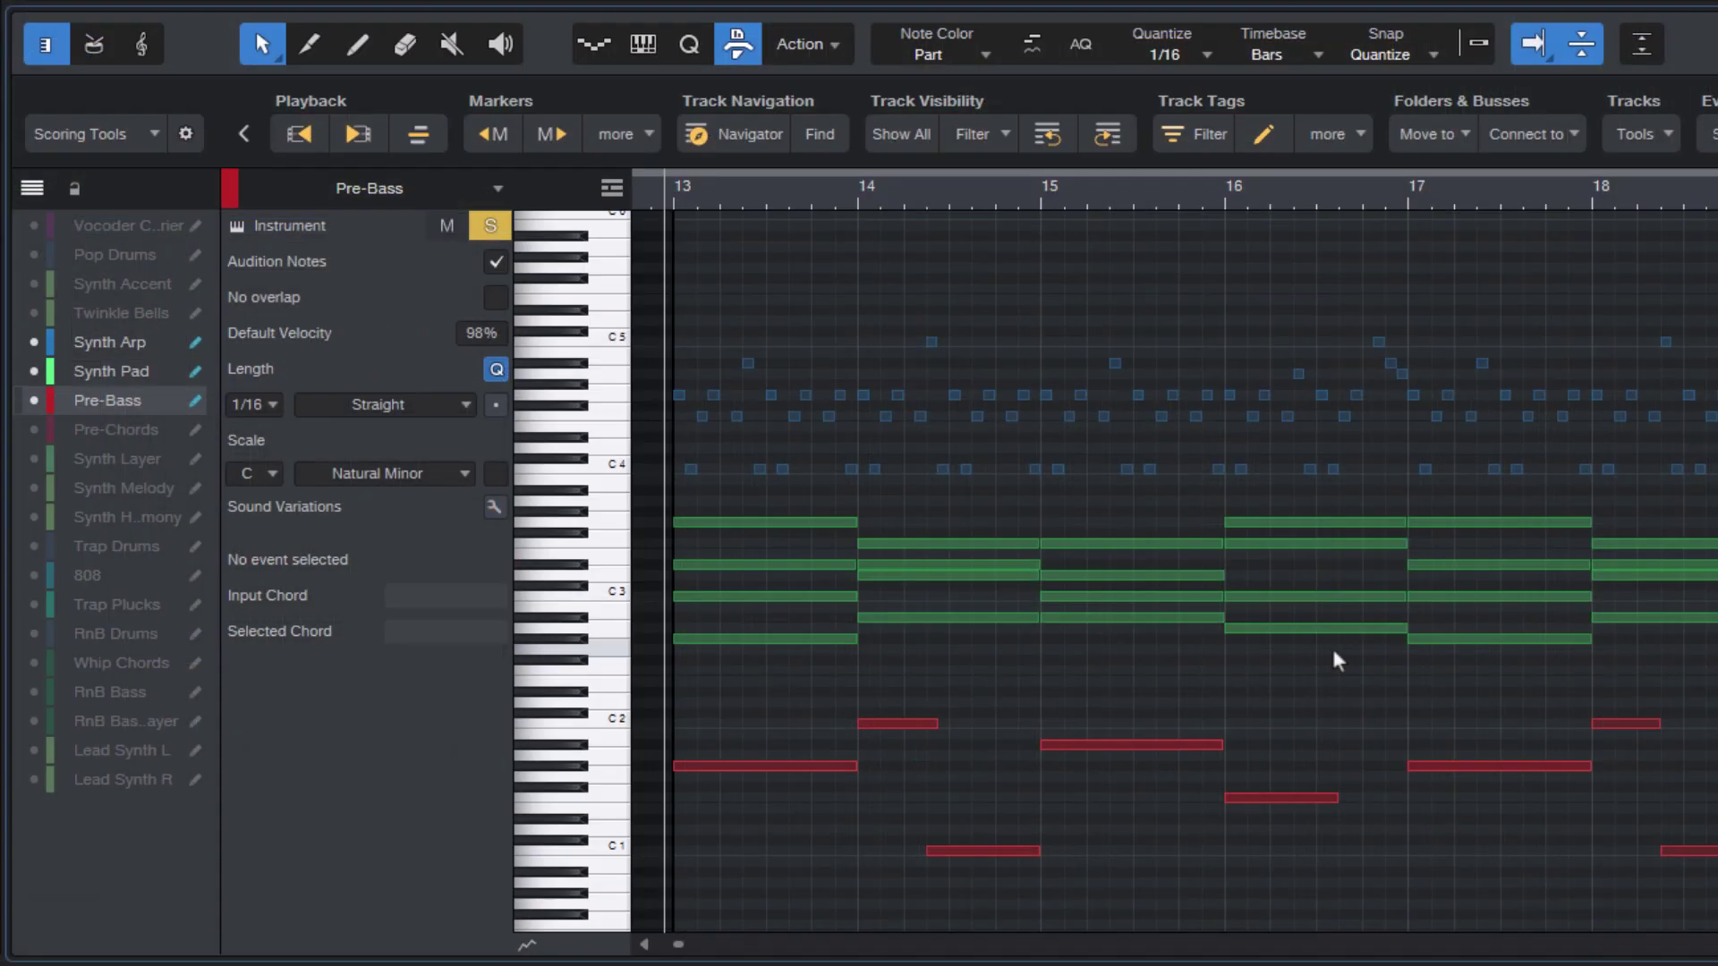
key("space")
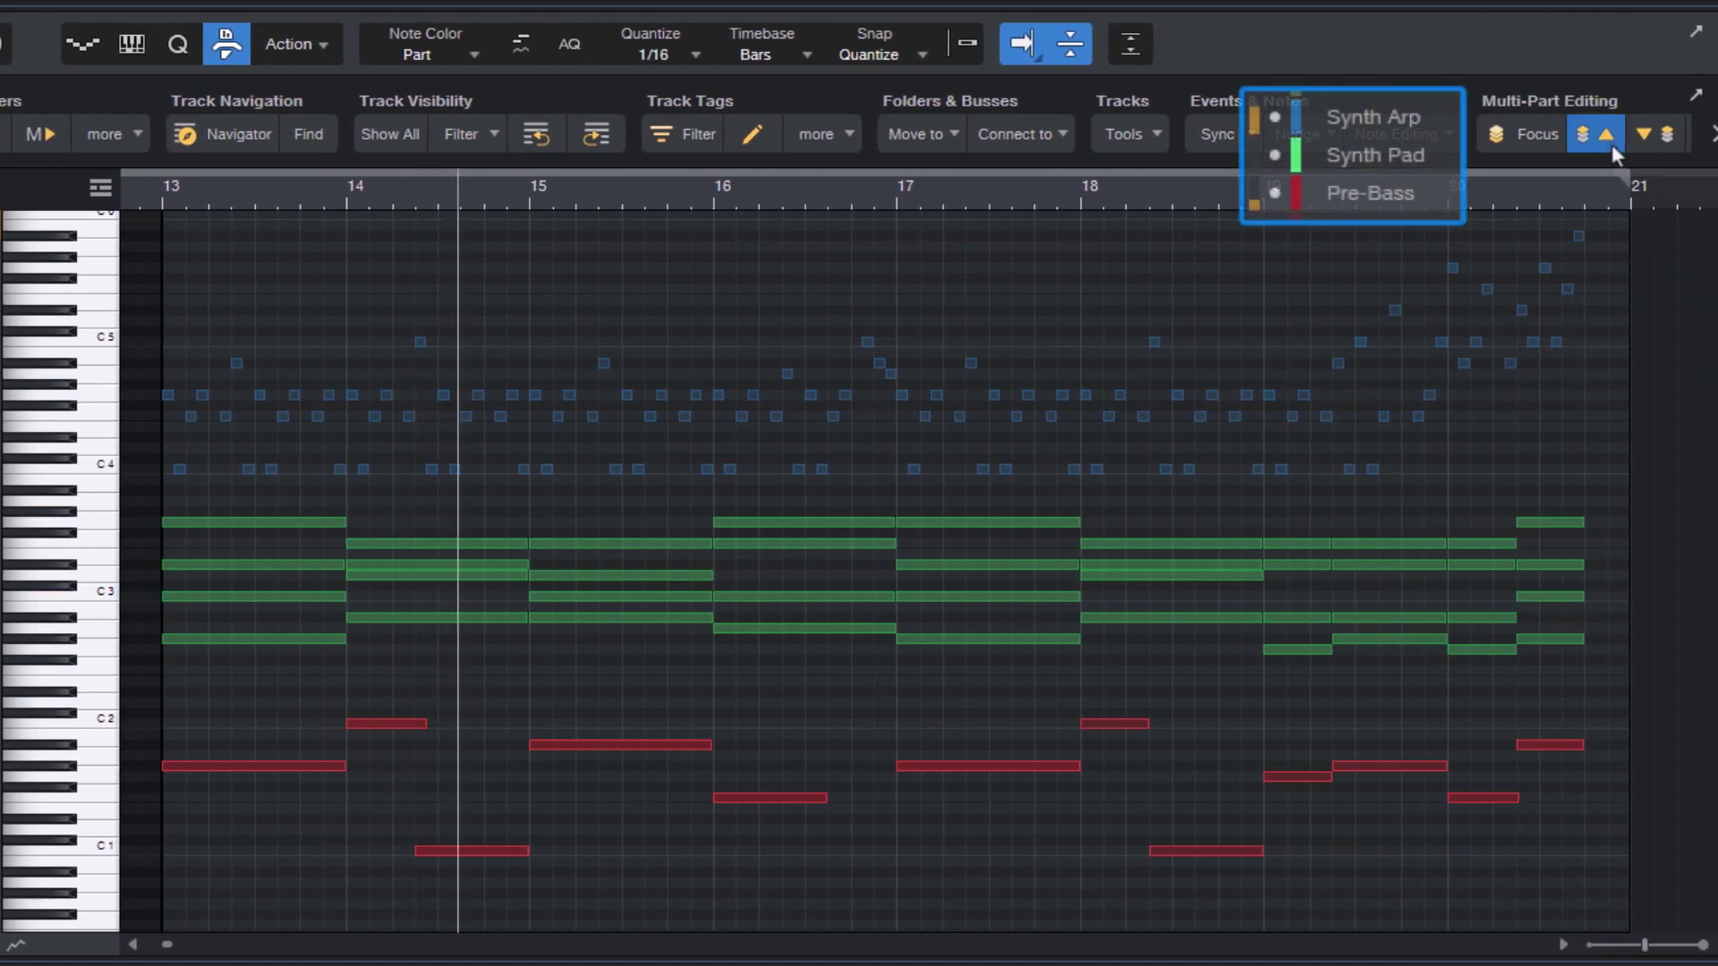
left_click(1612, 143)
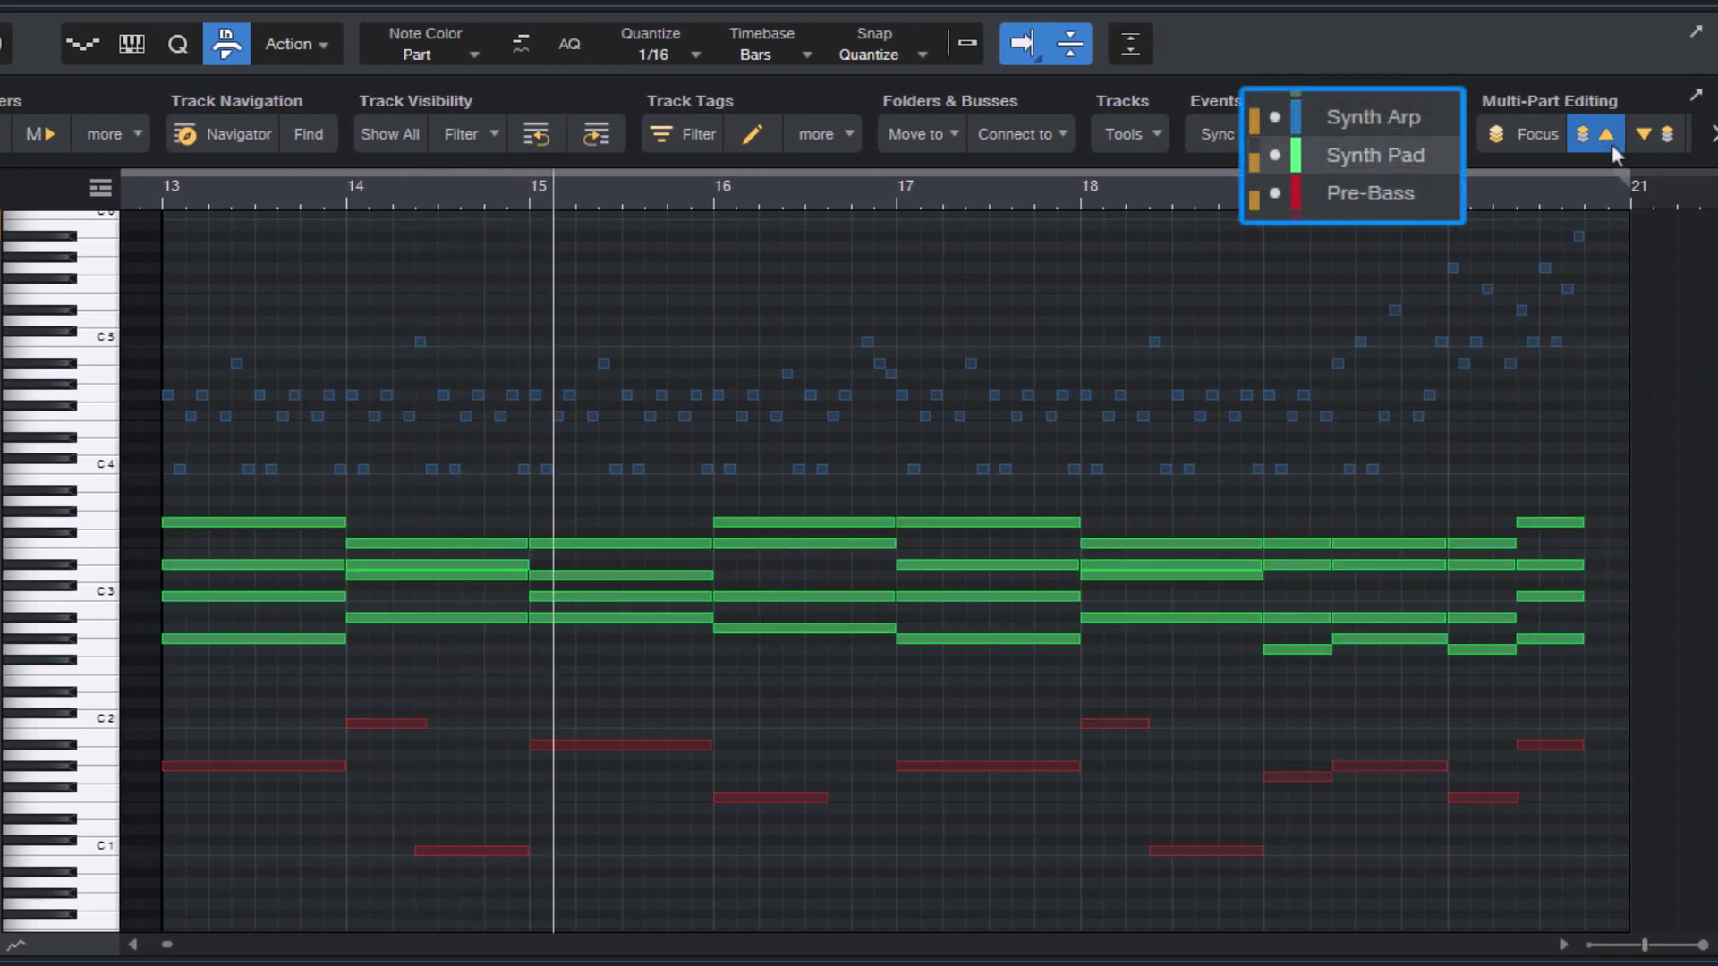
left_click(1612, 143)
left_click(1613, 143)
left_click(1612, 143)
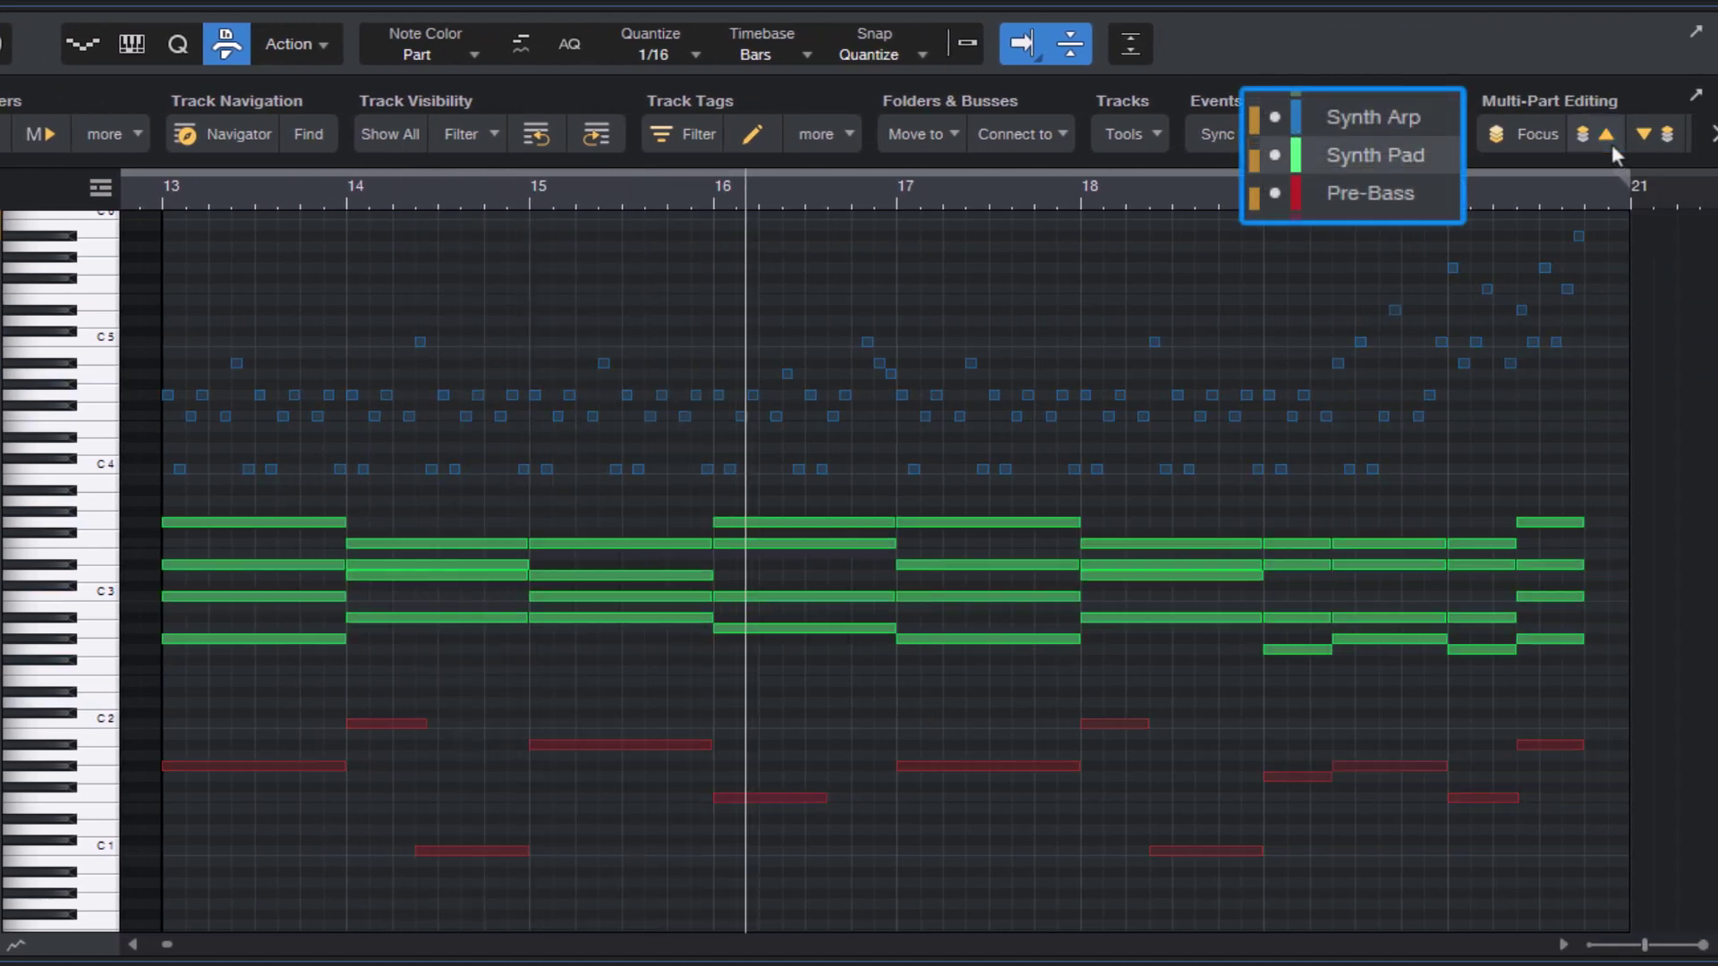
left_click(1612, 143)
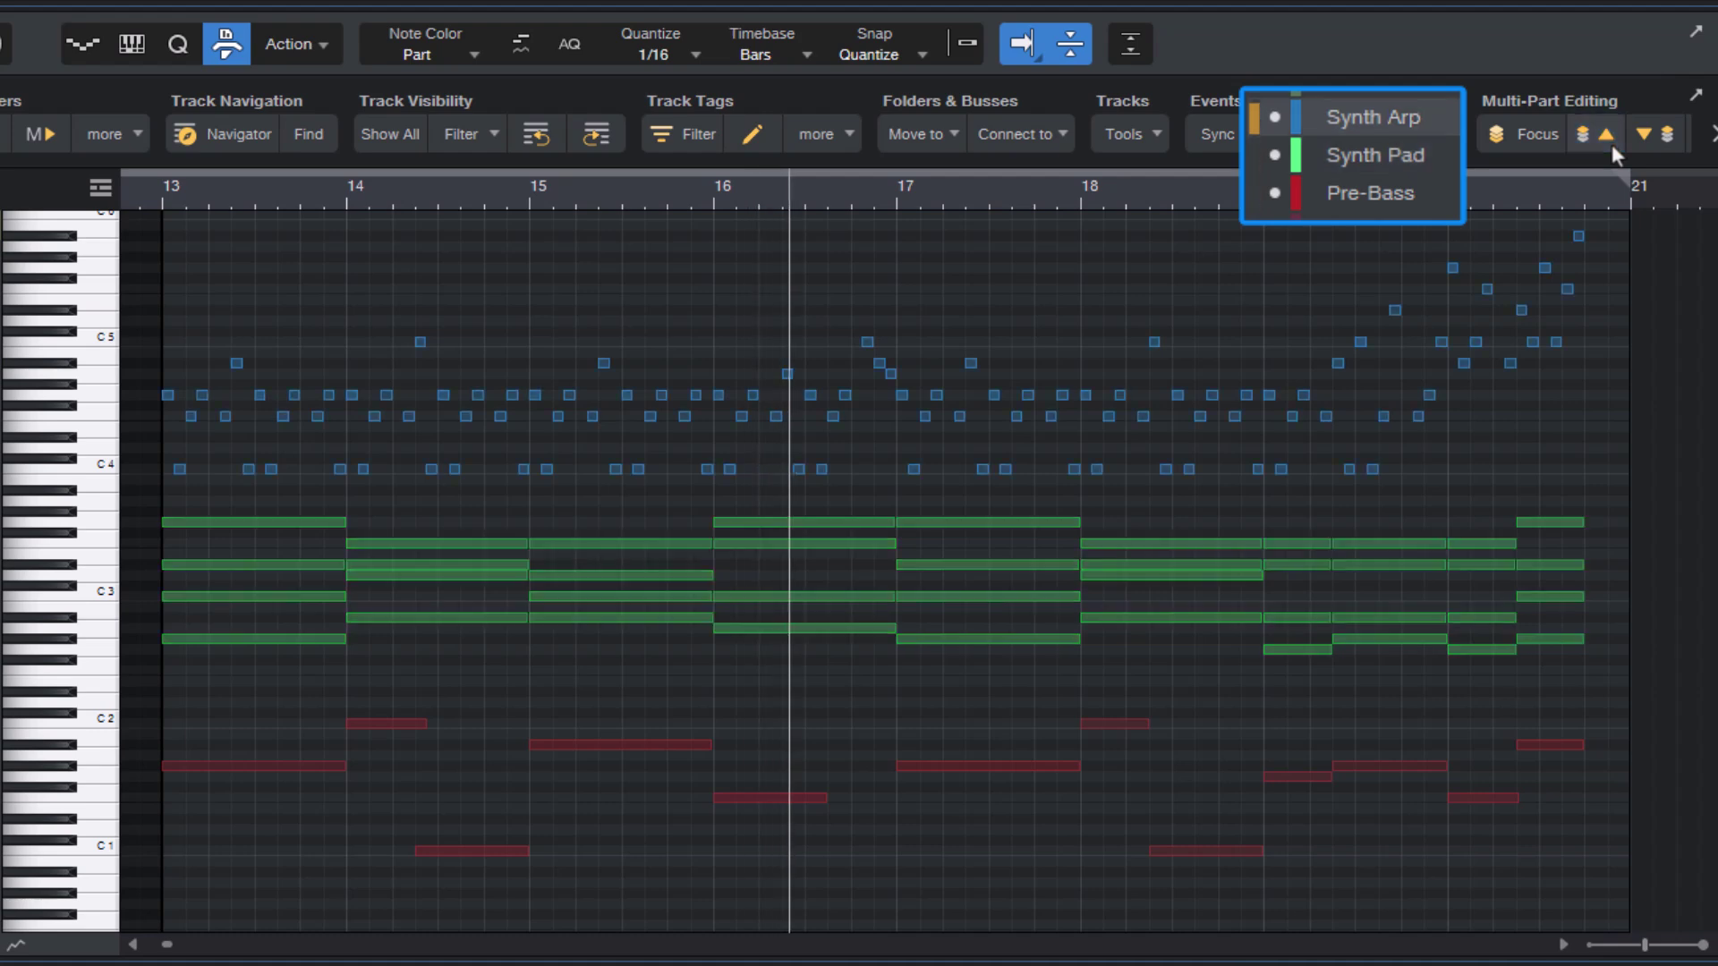
- Turn Focus mode on and off, make all three parts editable, and set Synth Pad as the active part
left_click(1526, 145)
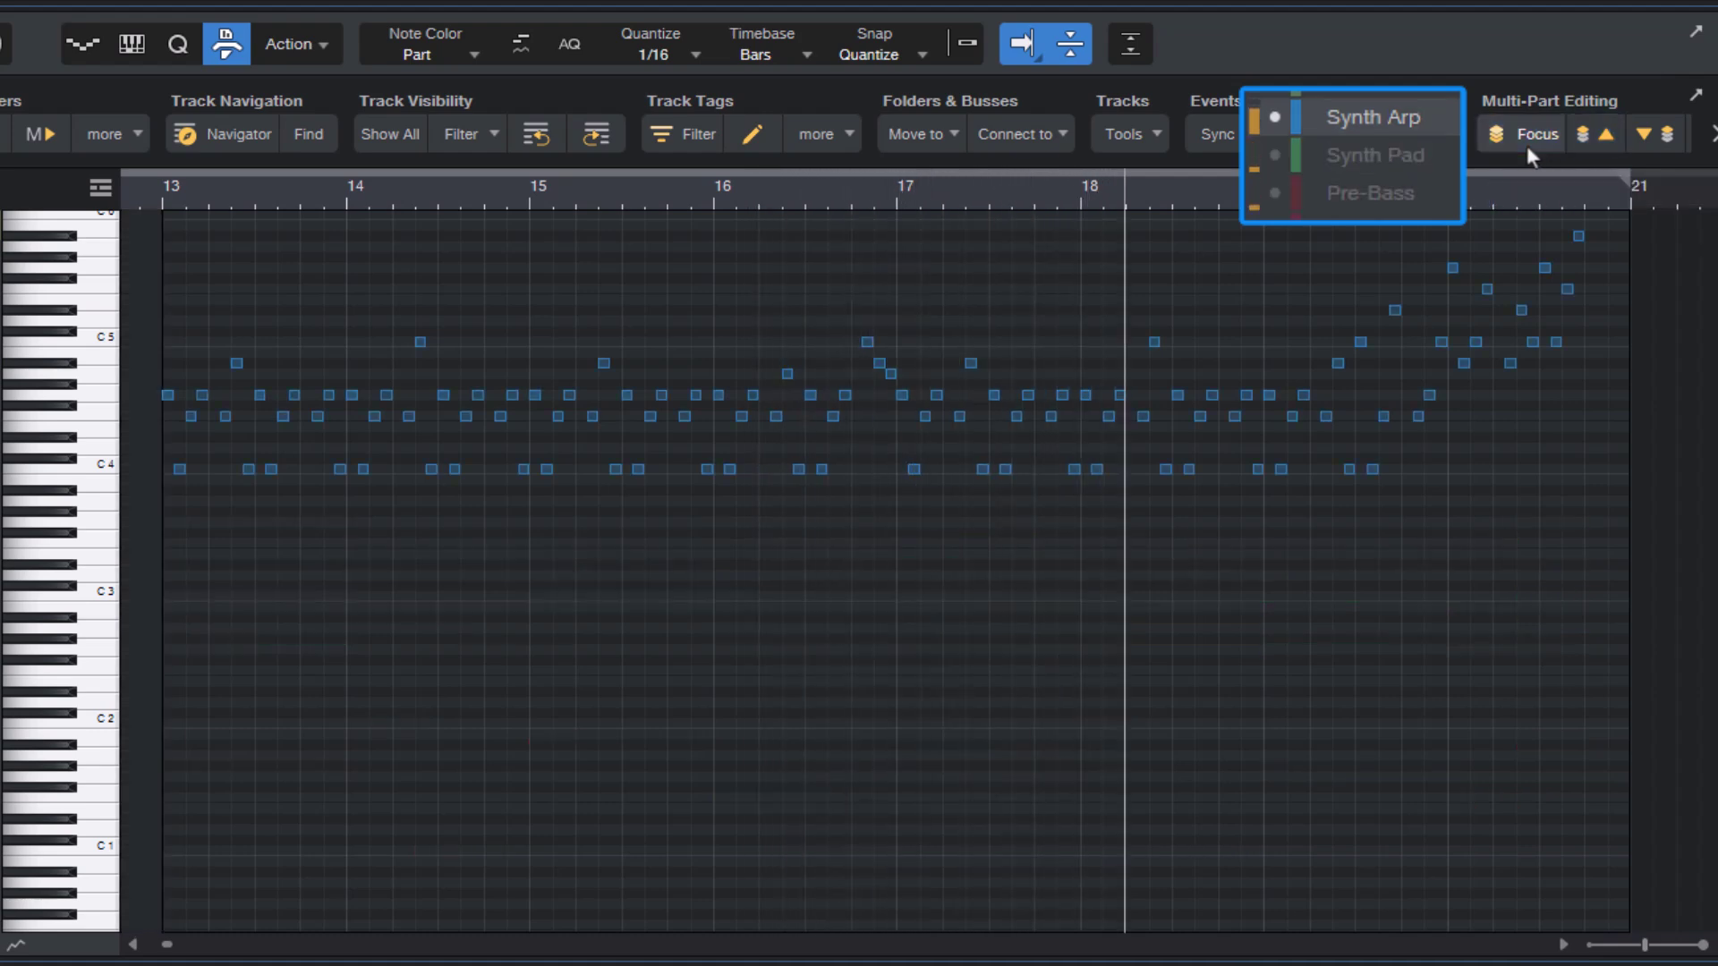
left_click(1526, 145)
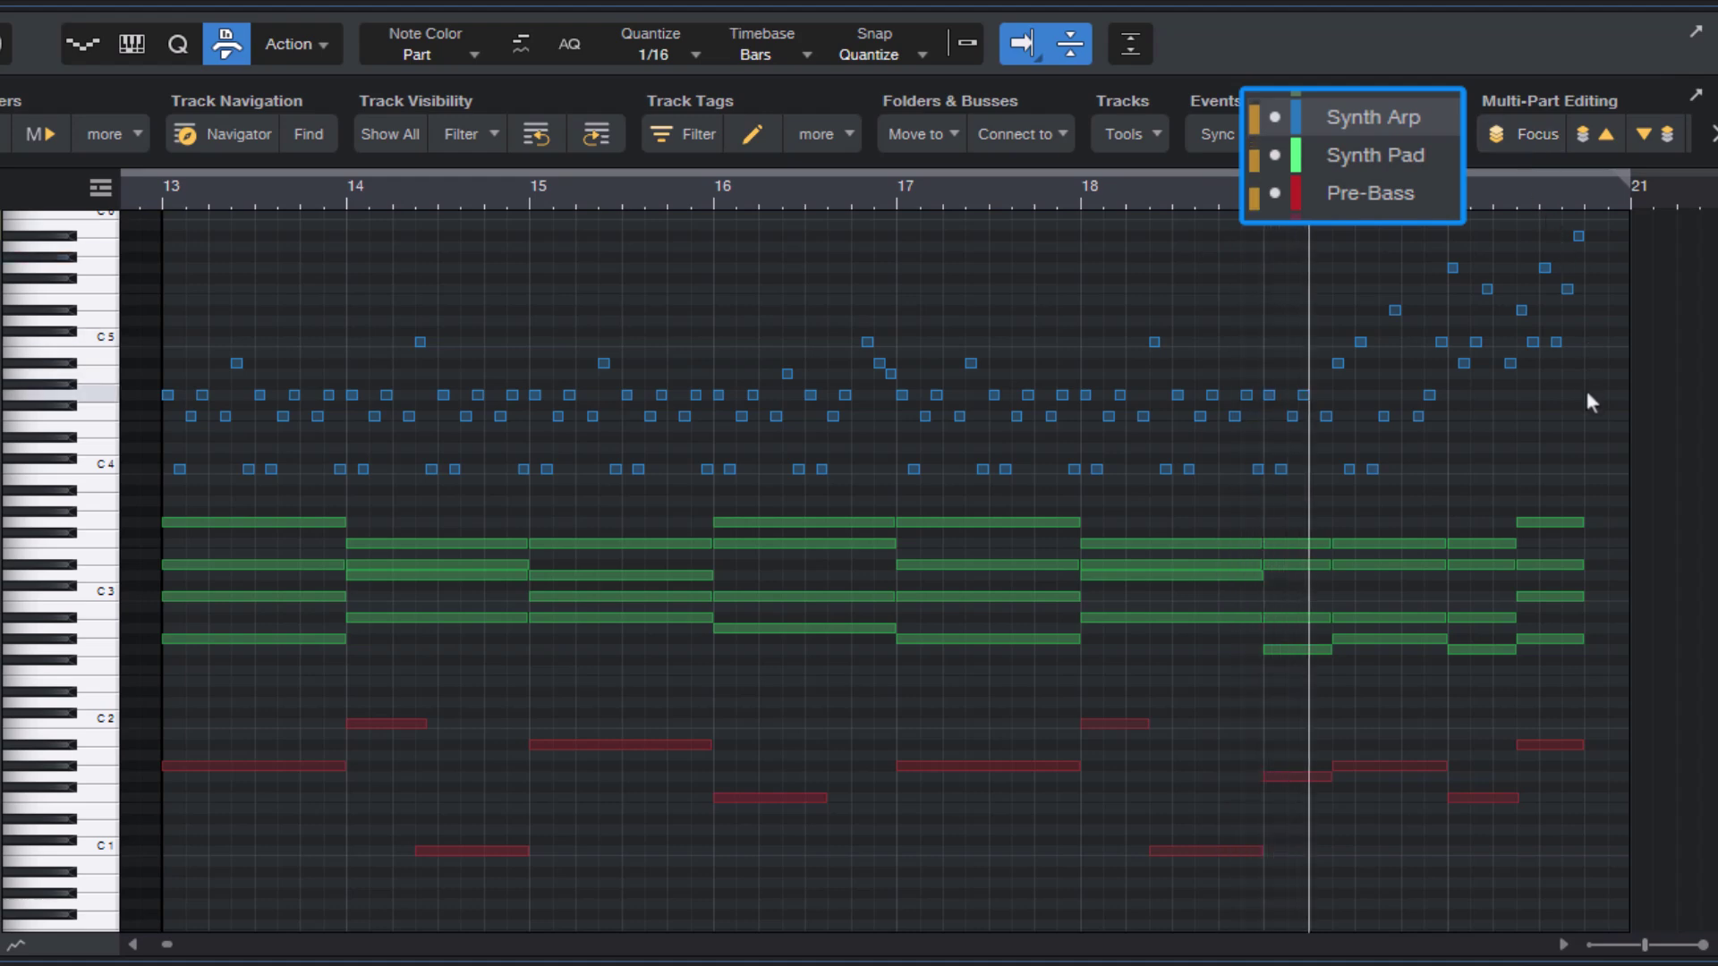
left_click(1601, 136)
left_click(1605, 136)
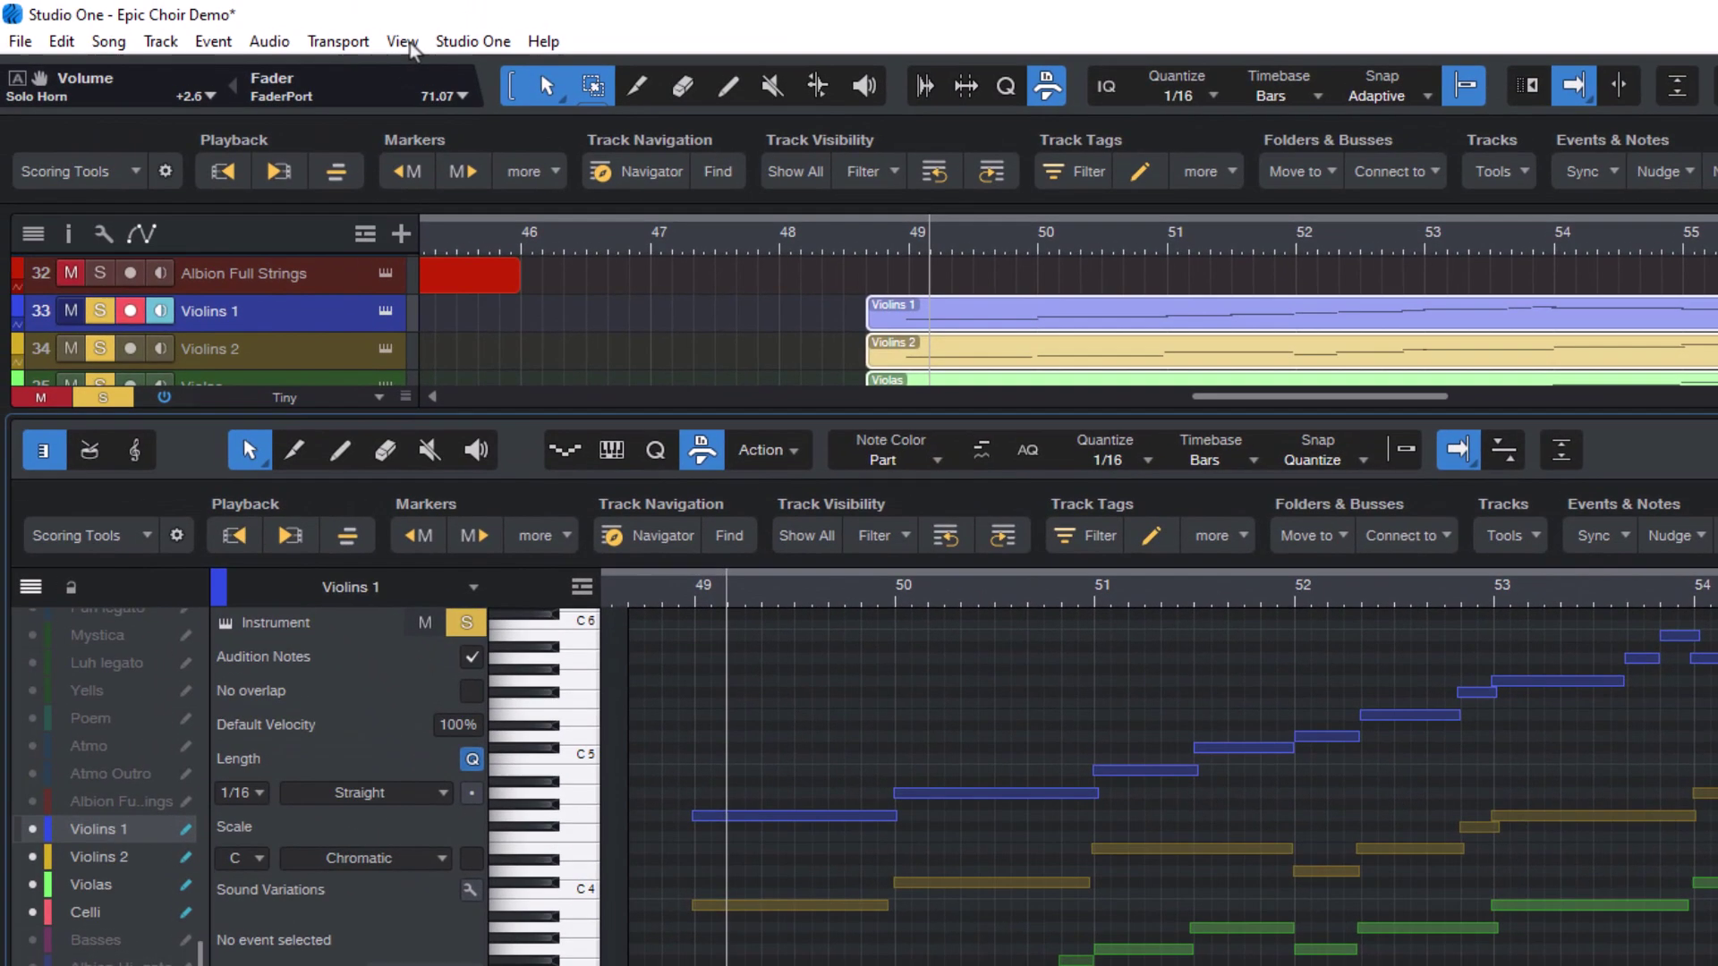
- Open the Chord Display window, set it to show the editor's chord, and move it off the notes
left_click(407, 43)
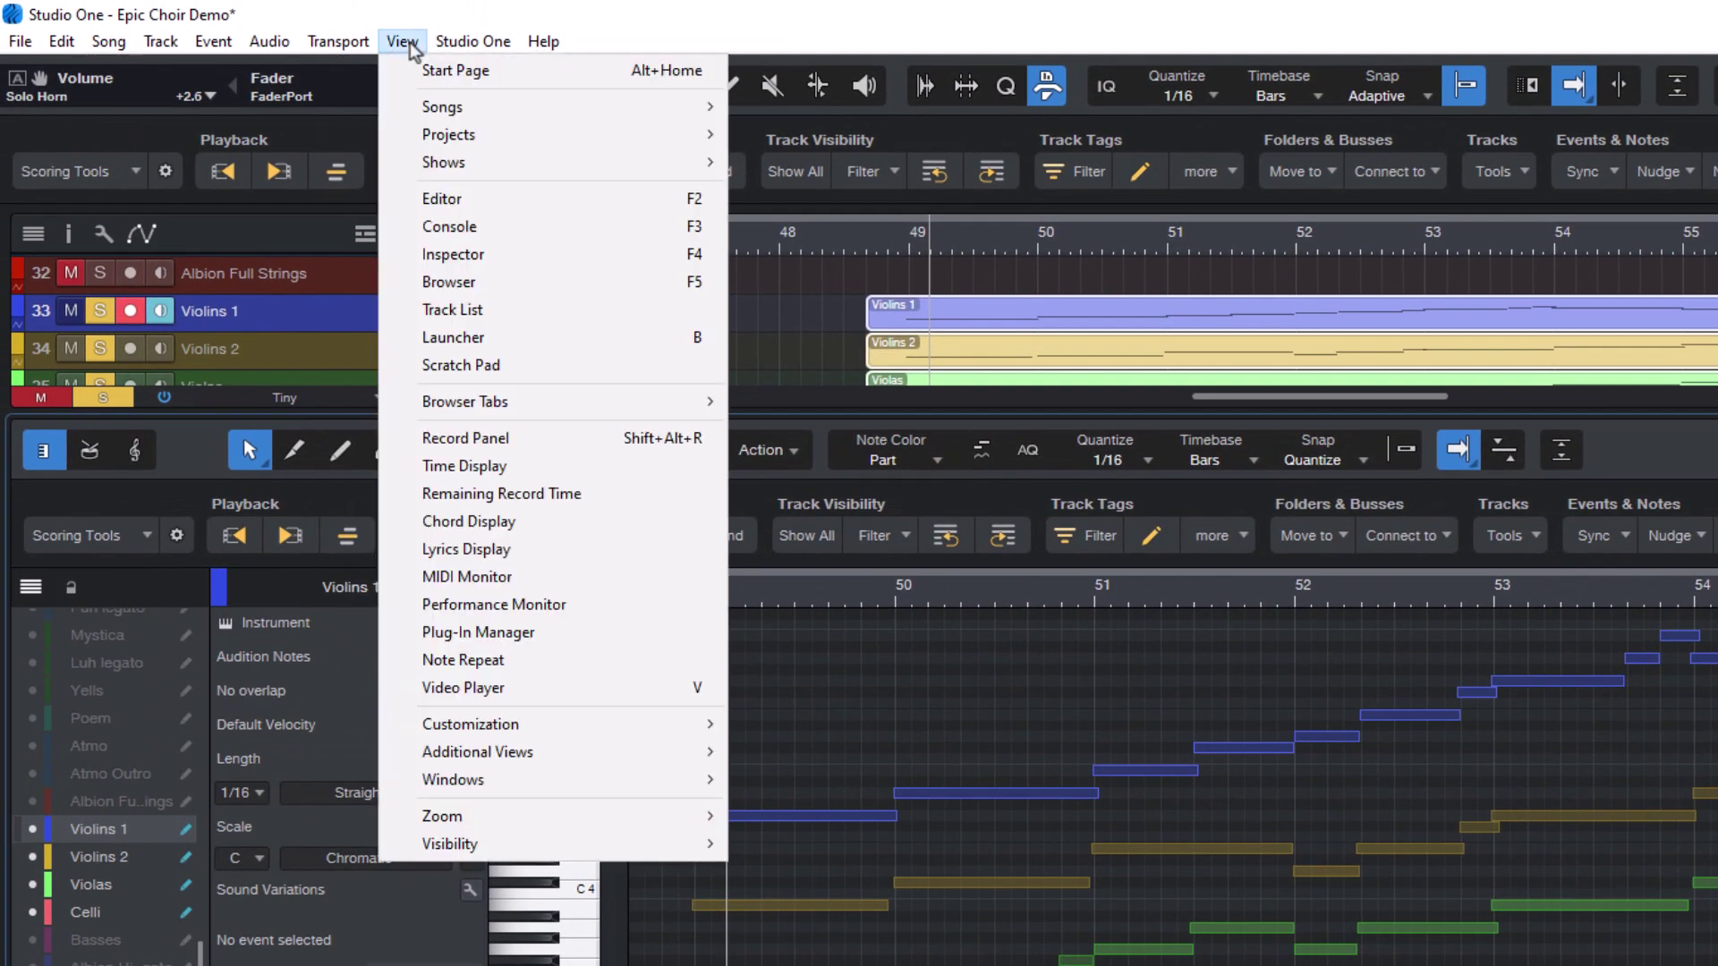
left_click(483, 527)
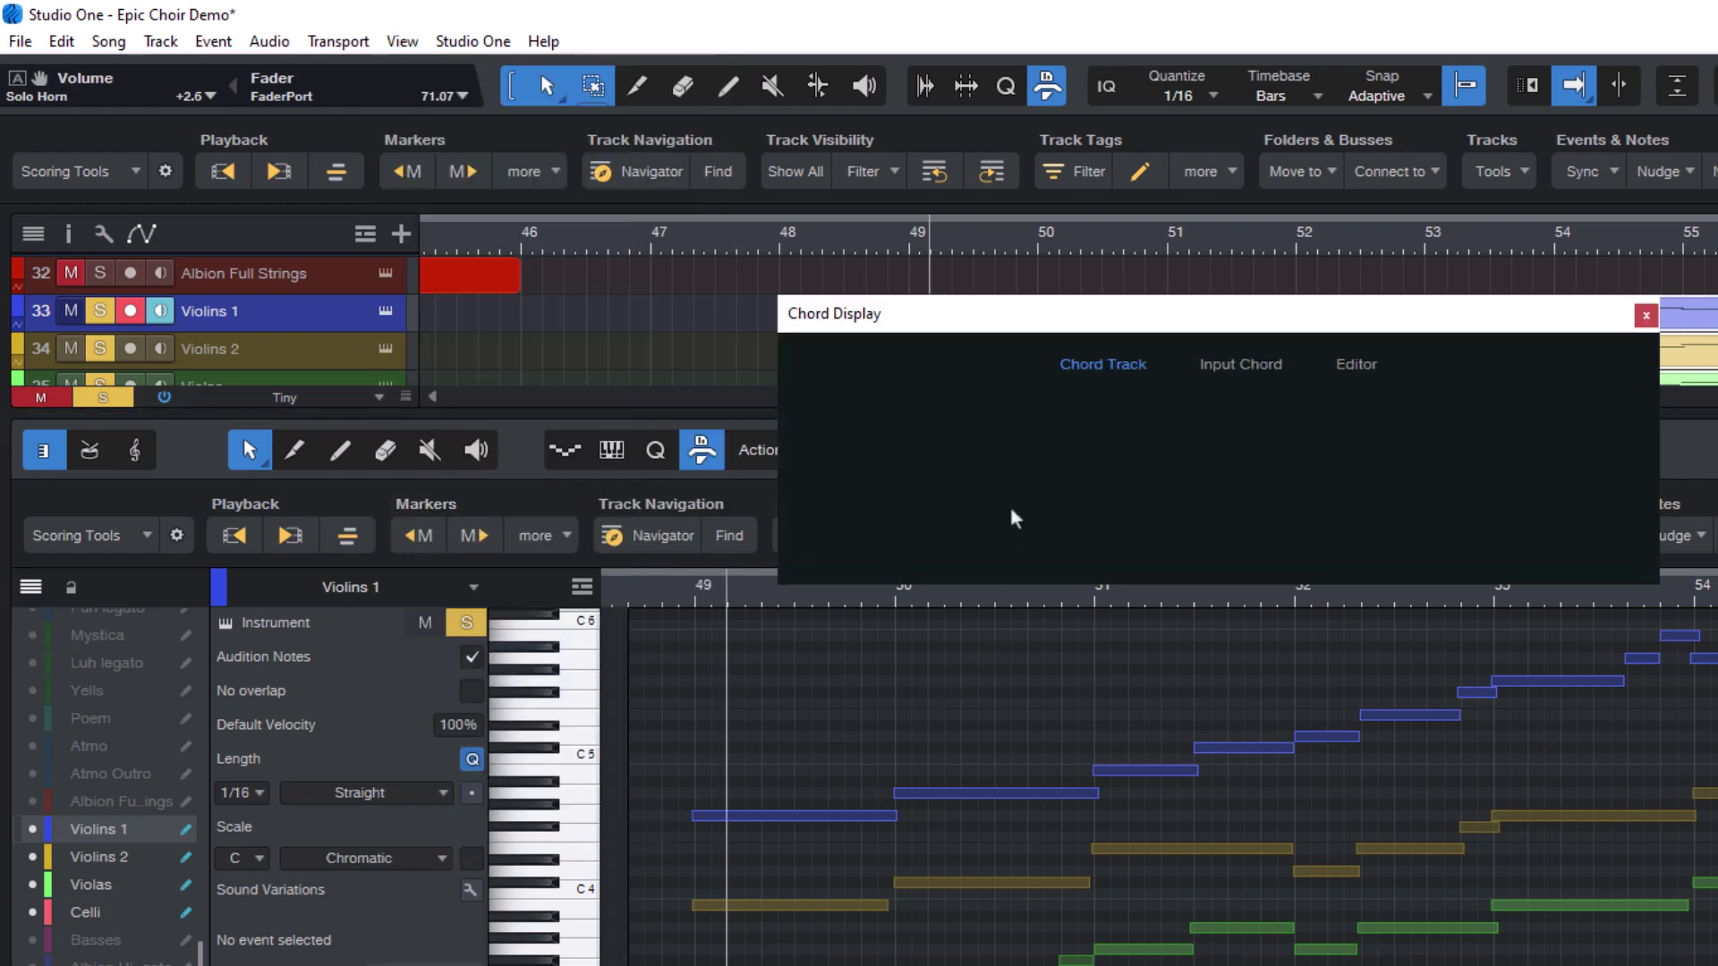
left_click_drag(1055, 326, 1092, 307)
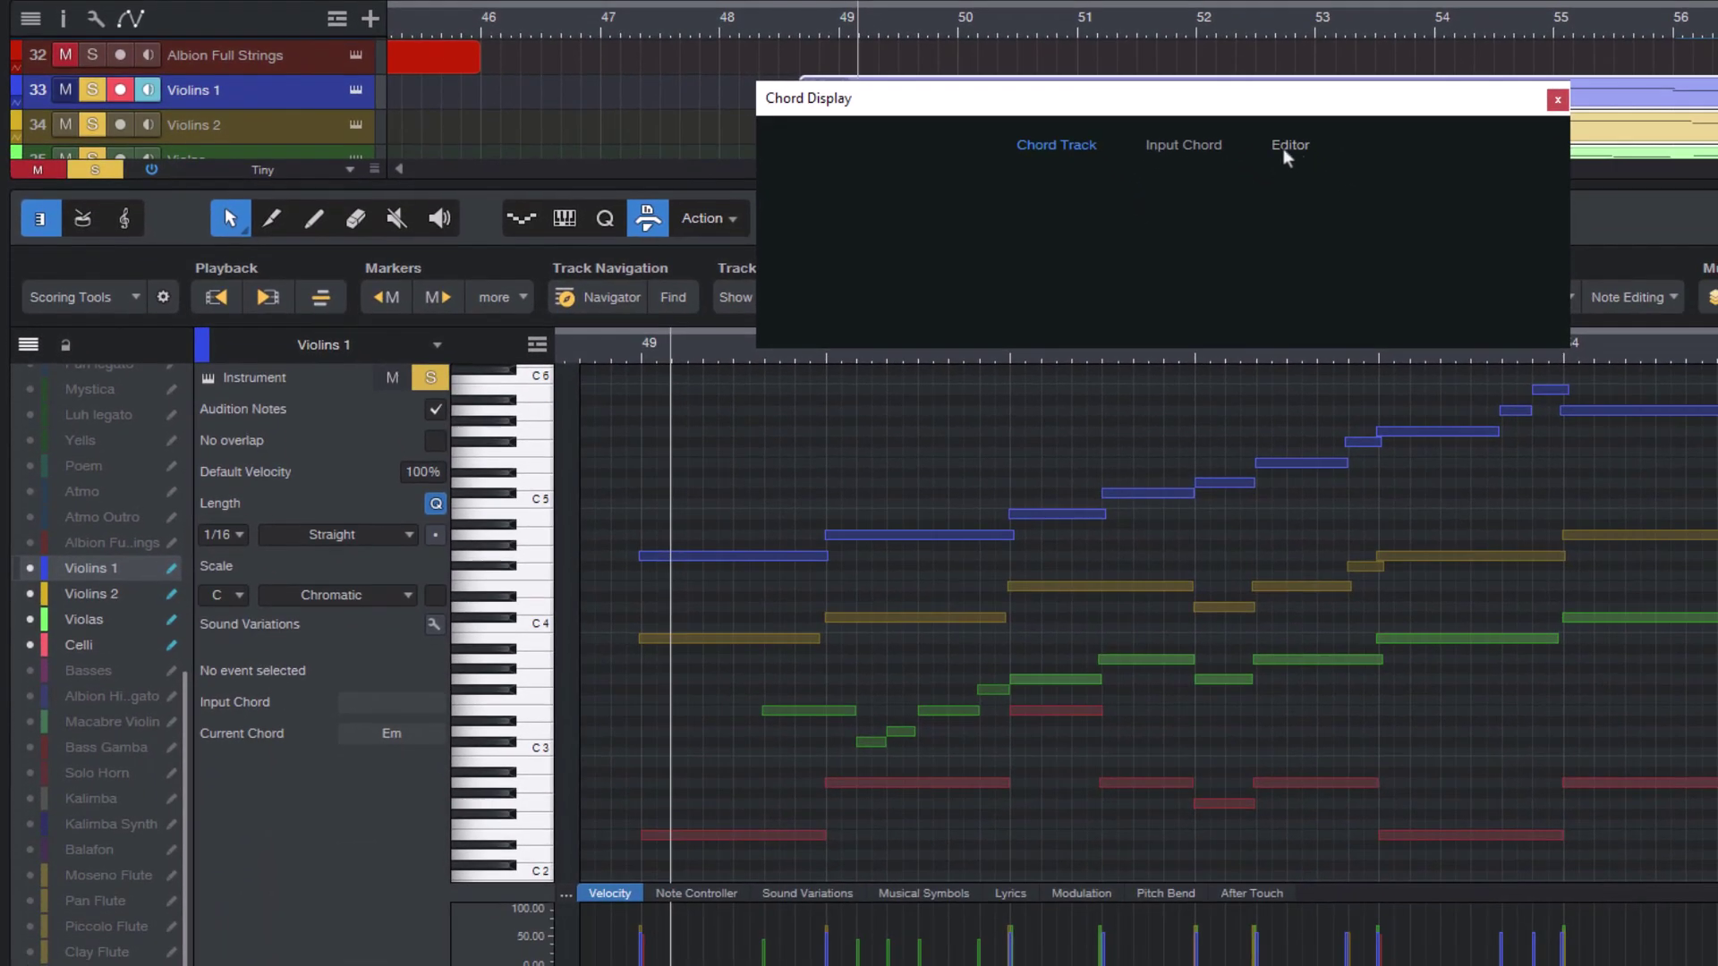
left_click(1285, 150)
left_click_drag(1106, 109, 1233, 53)
- Check the chord names just after bar 50, at bar 51, after bar 52 and around 52.5
left_click(842, 350)
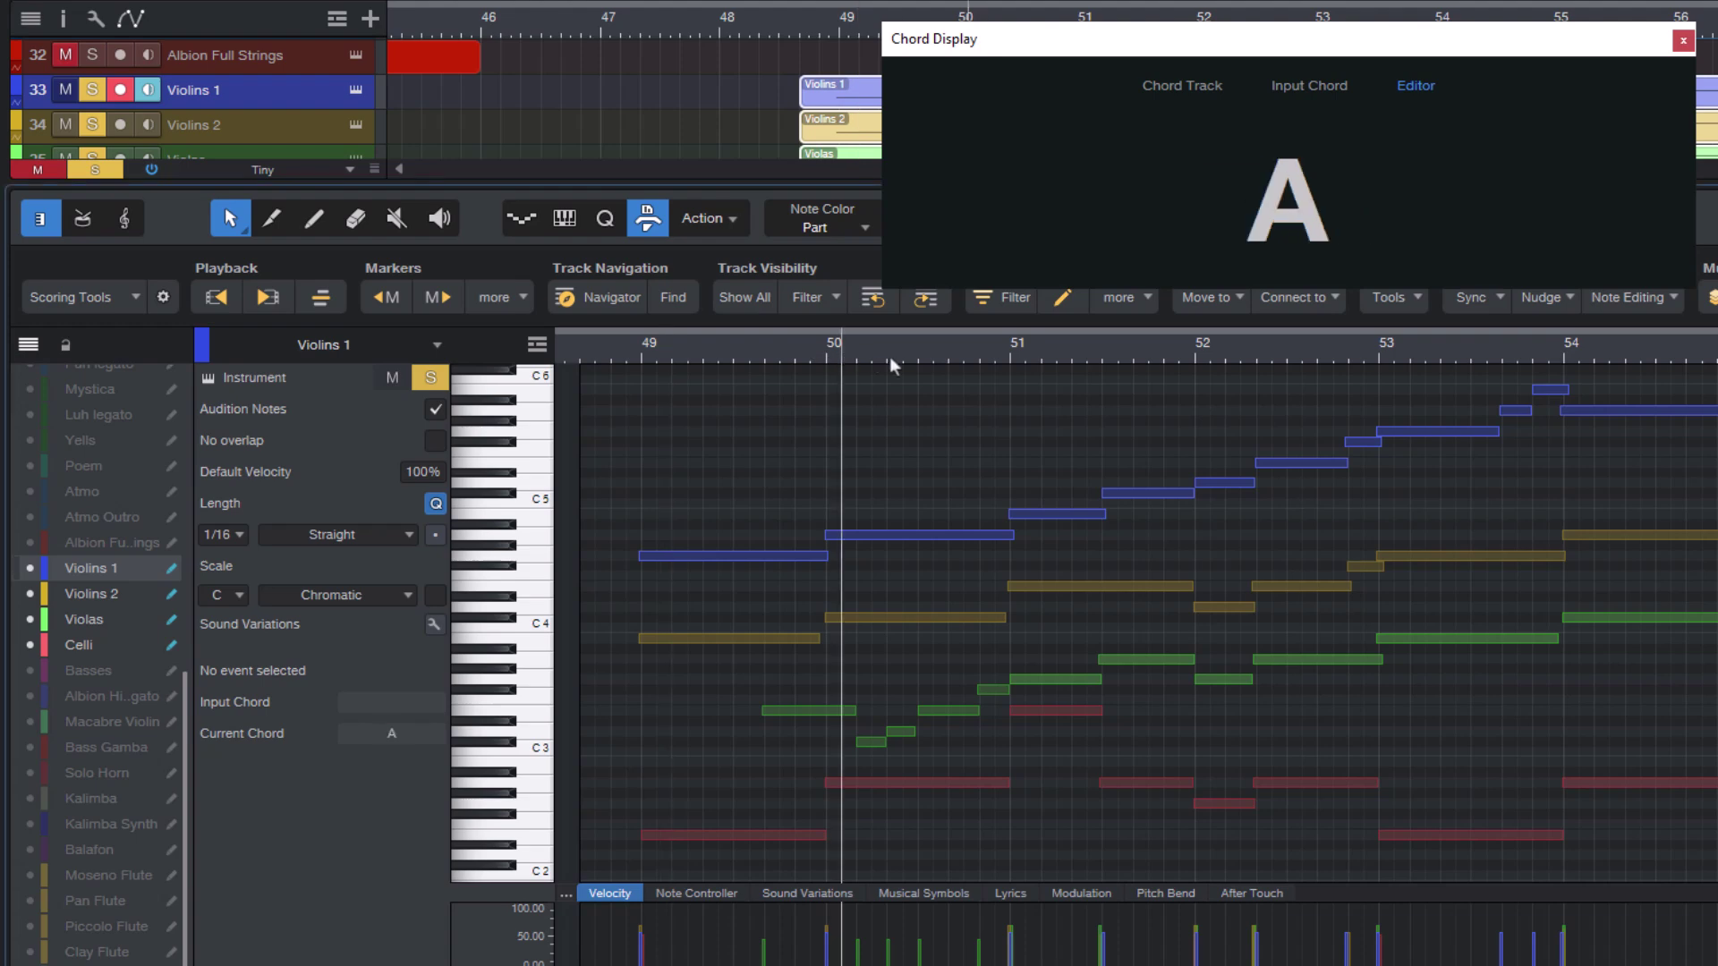
left_click(1023, 351)
left_click(1209, 354)
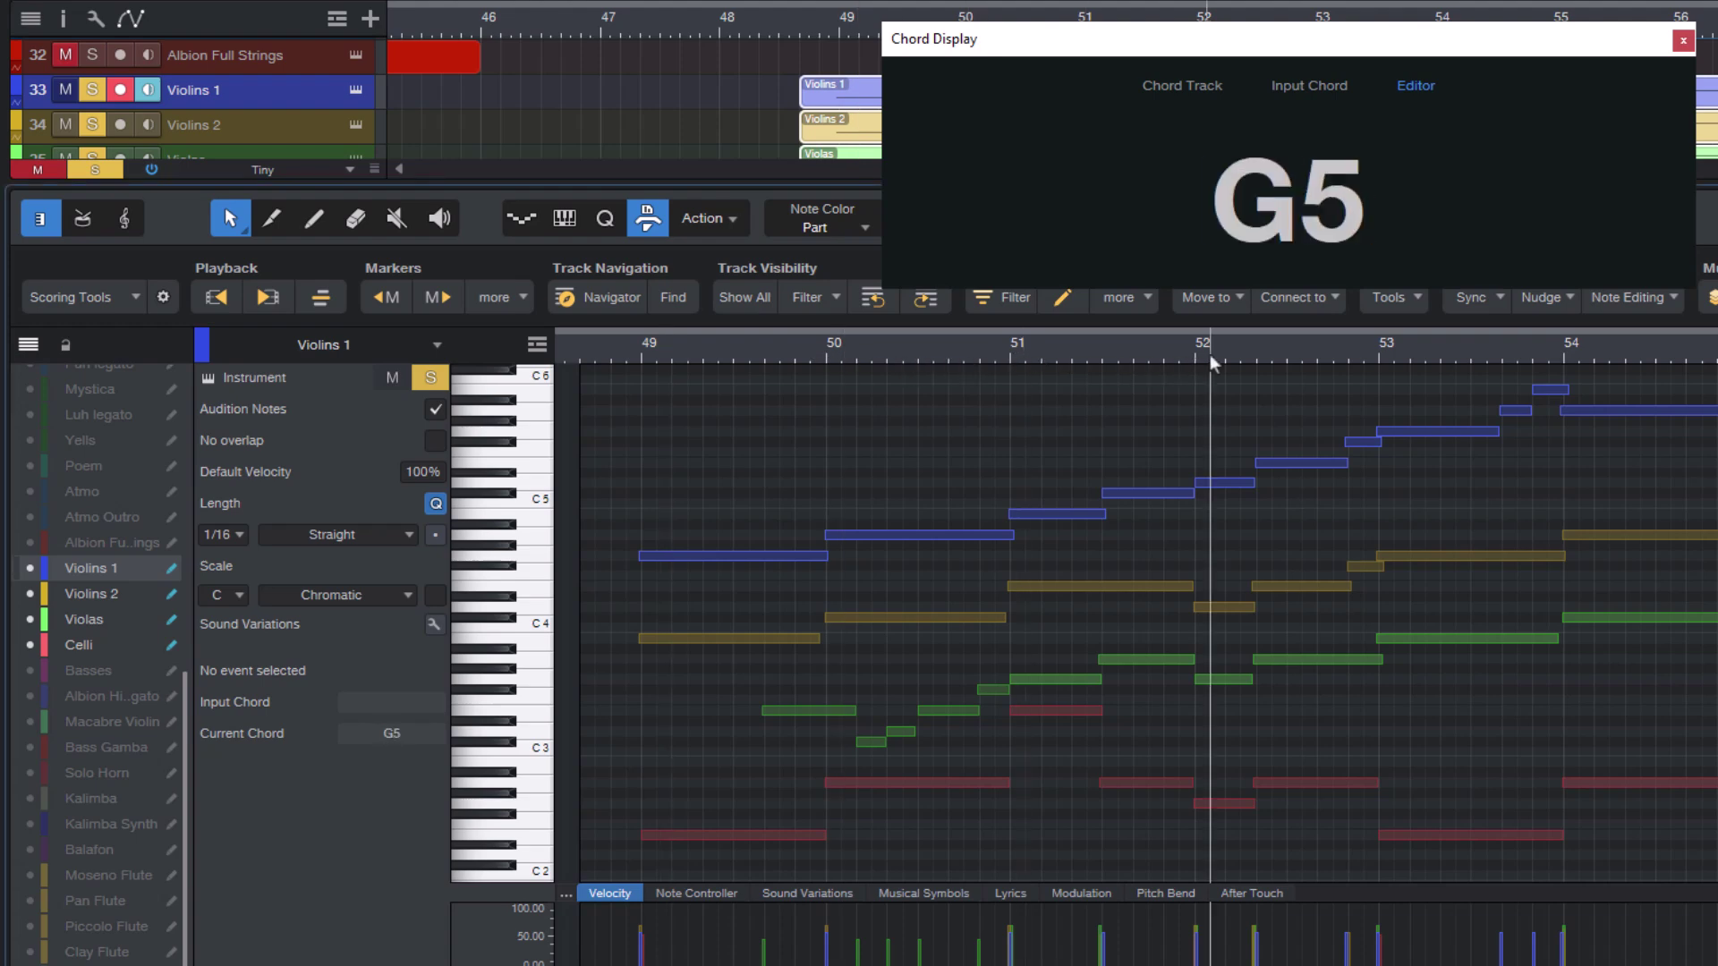
left_click(1291, 349)
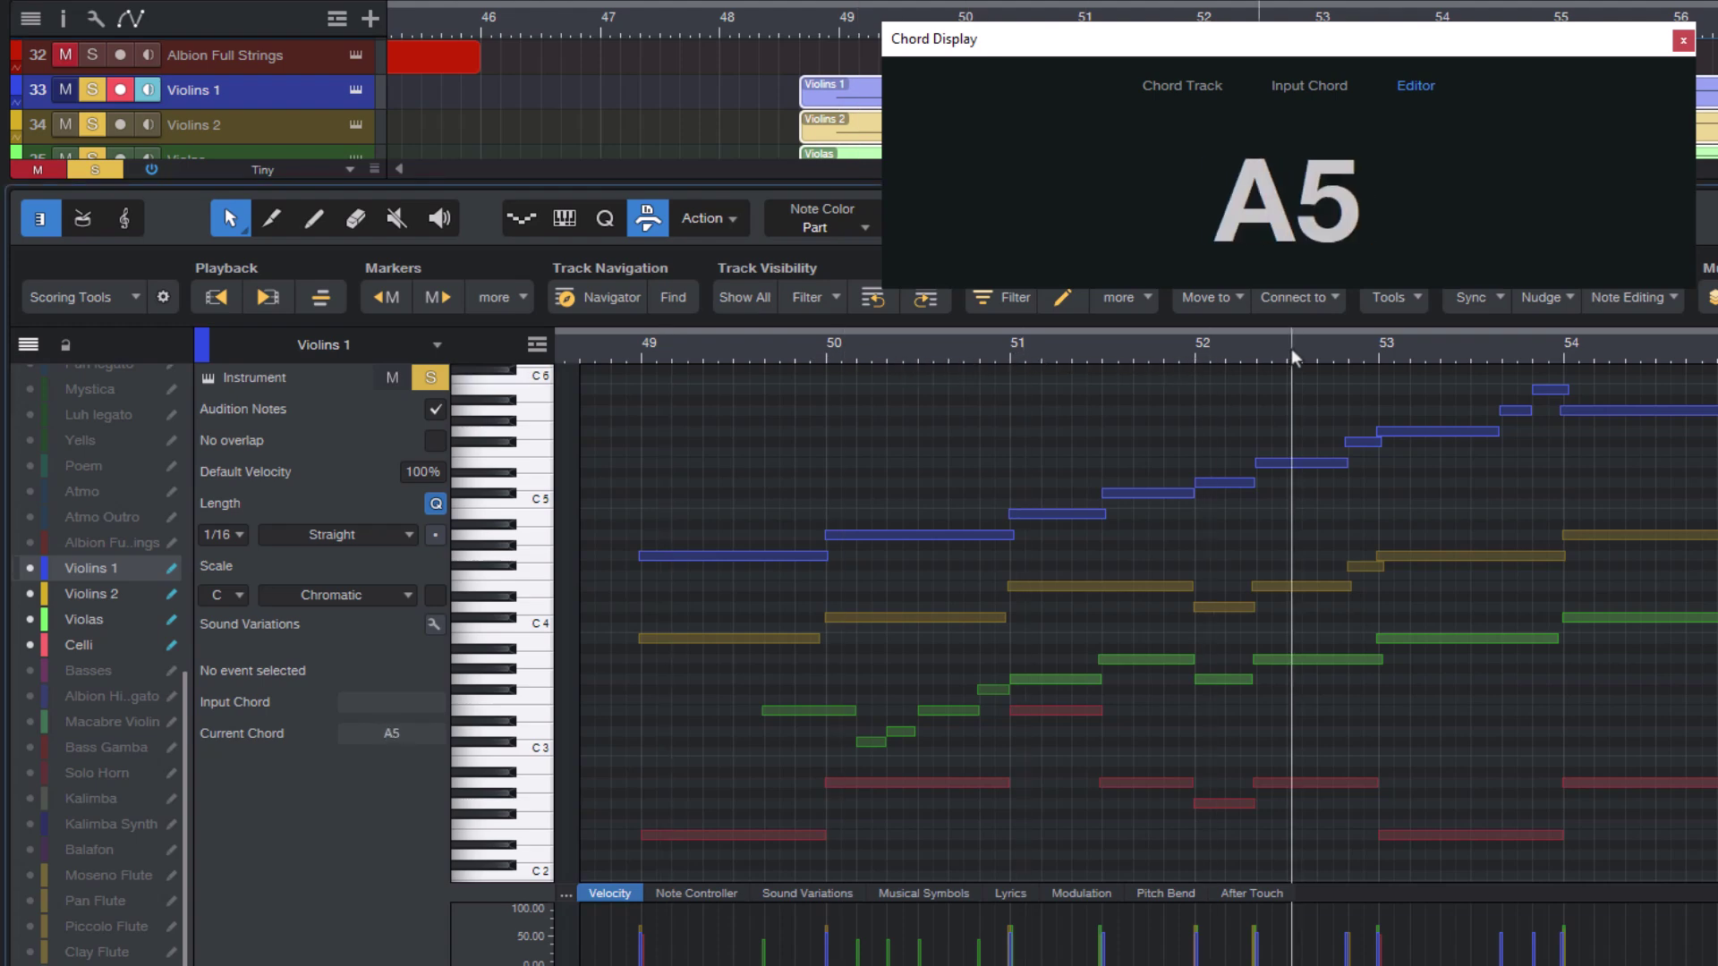
- Try the Violins 2 E4 note as F4 and D4, then restore it to E4
left_click(1289, 586)
key("Up")
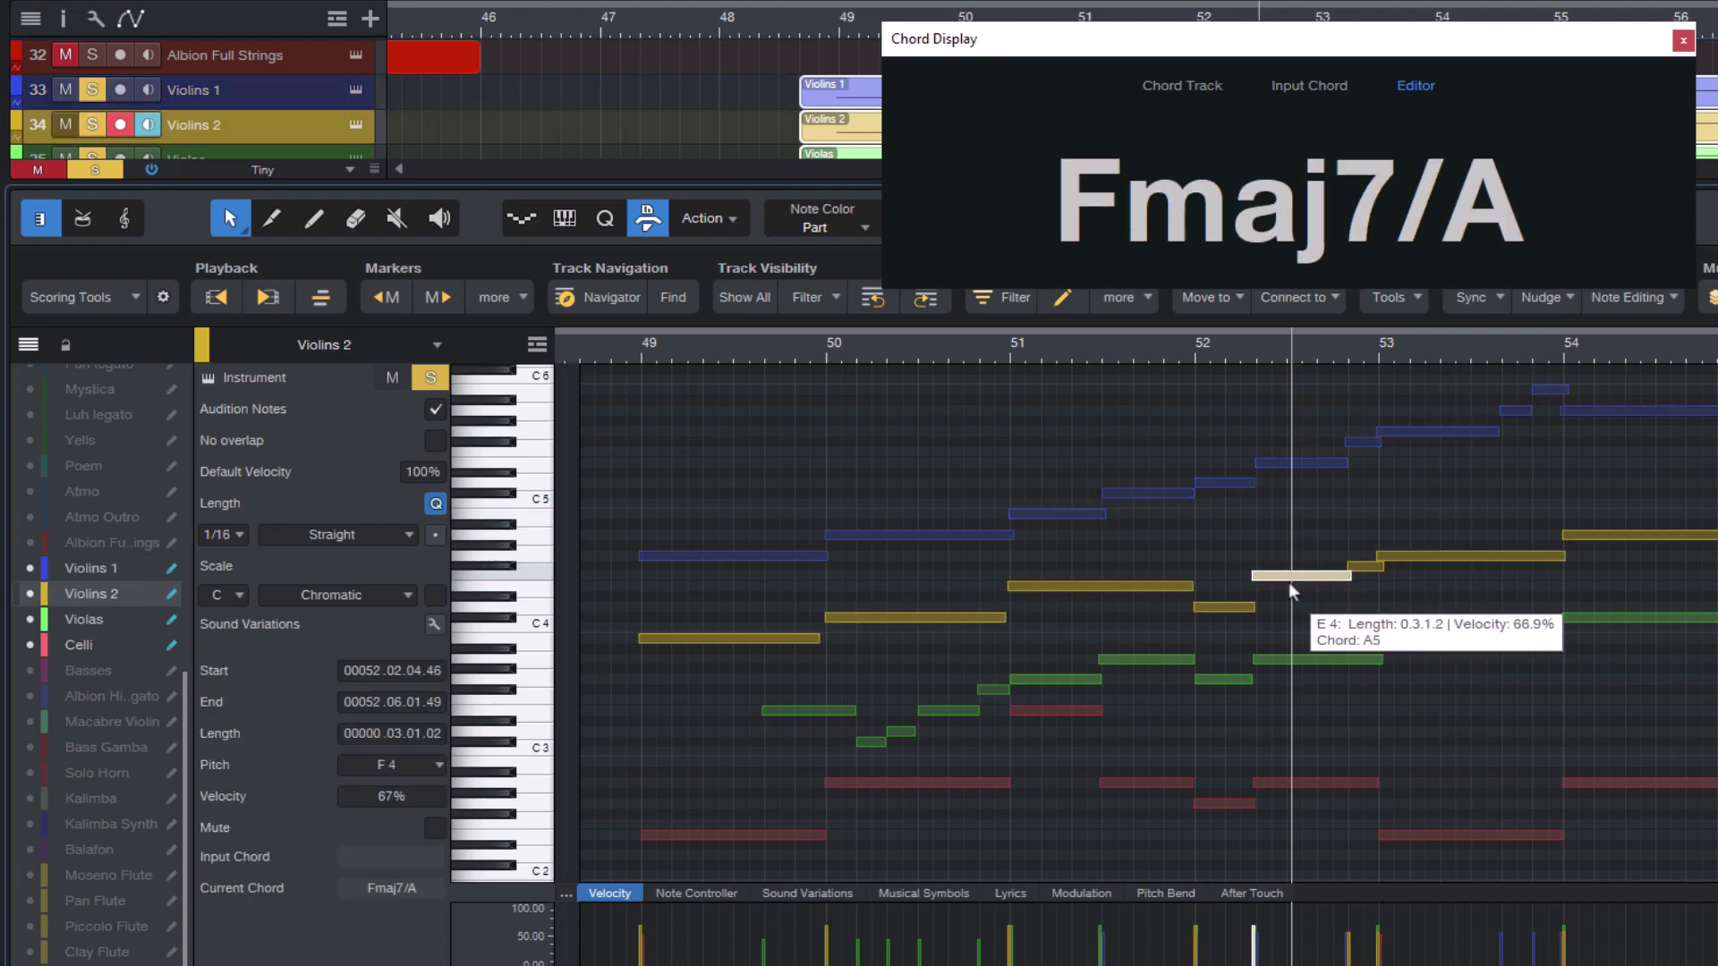
key("Down")
key("Down")
key("Down")
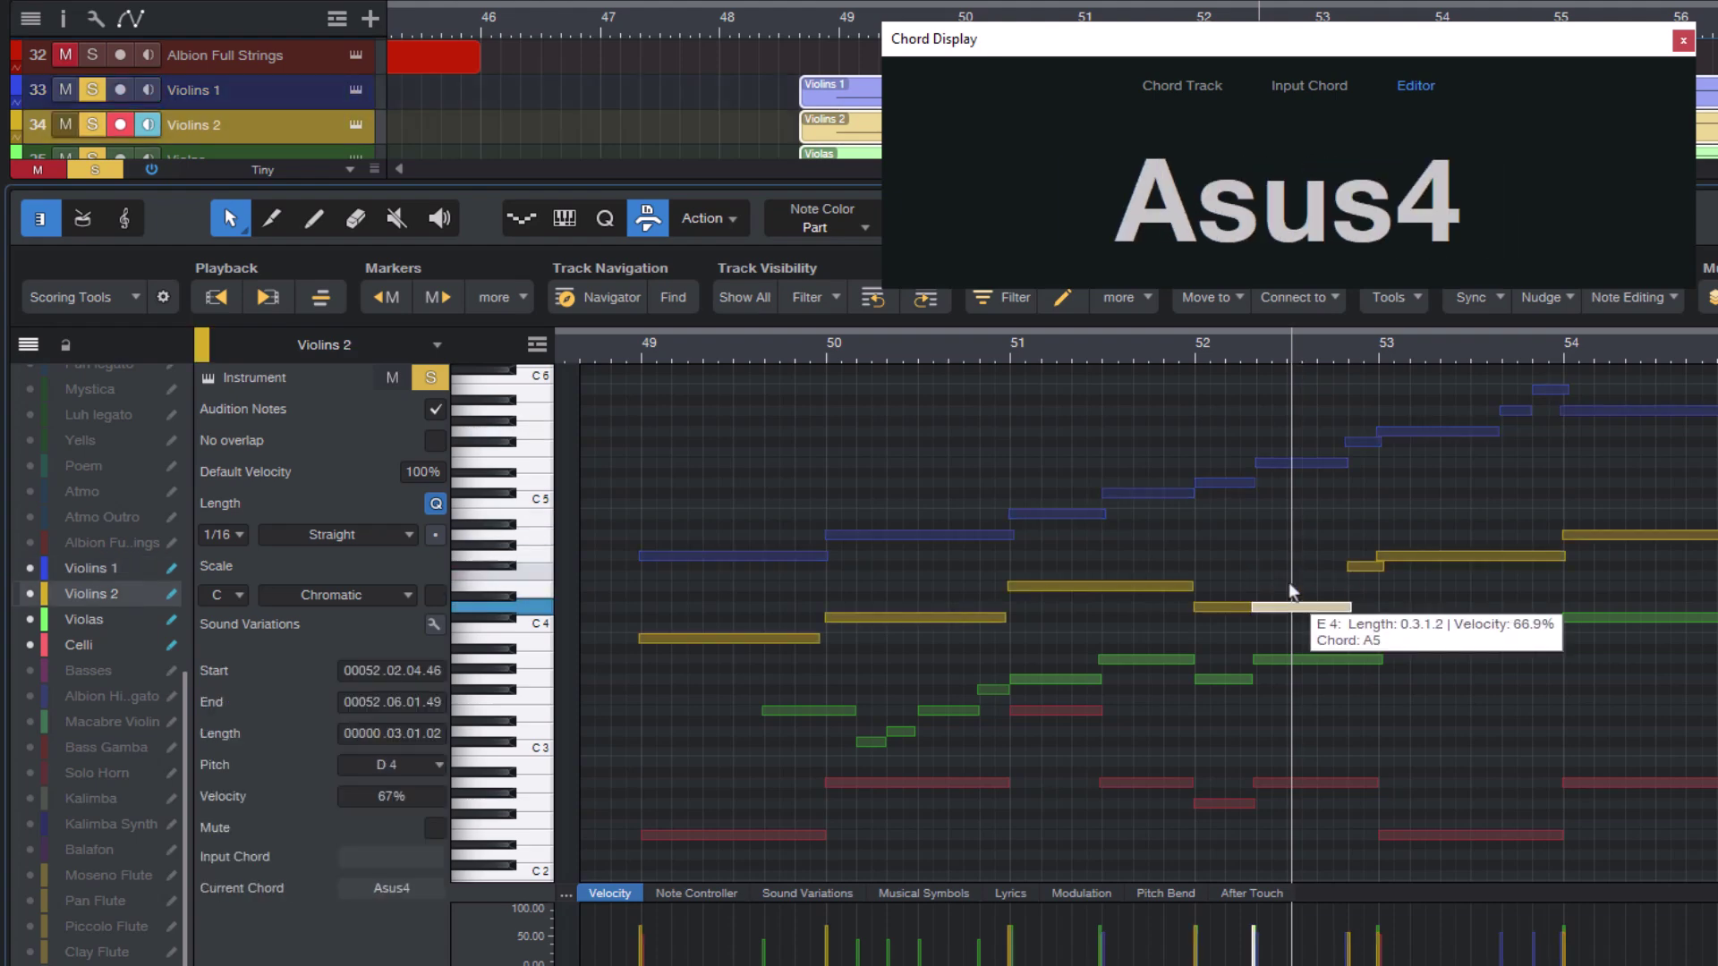
key("Up")
key("Up")
left_click(1288, 556)
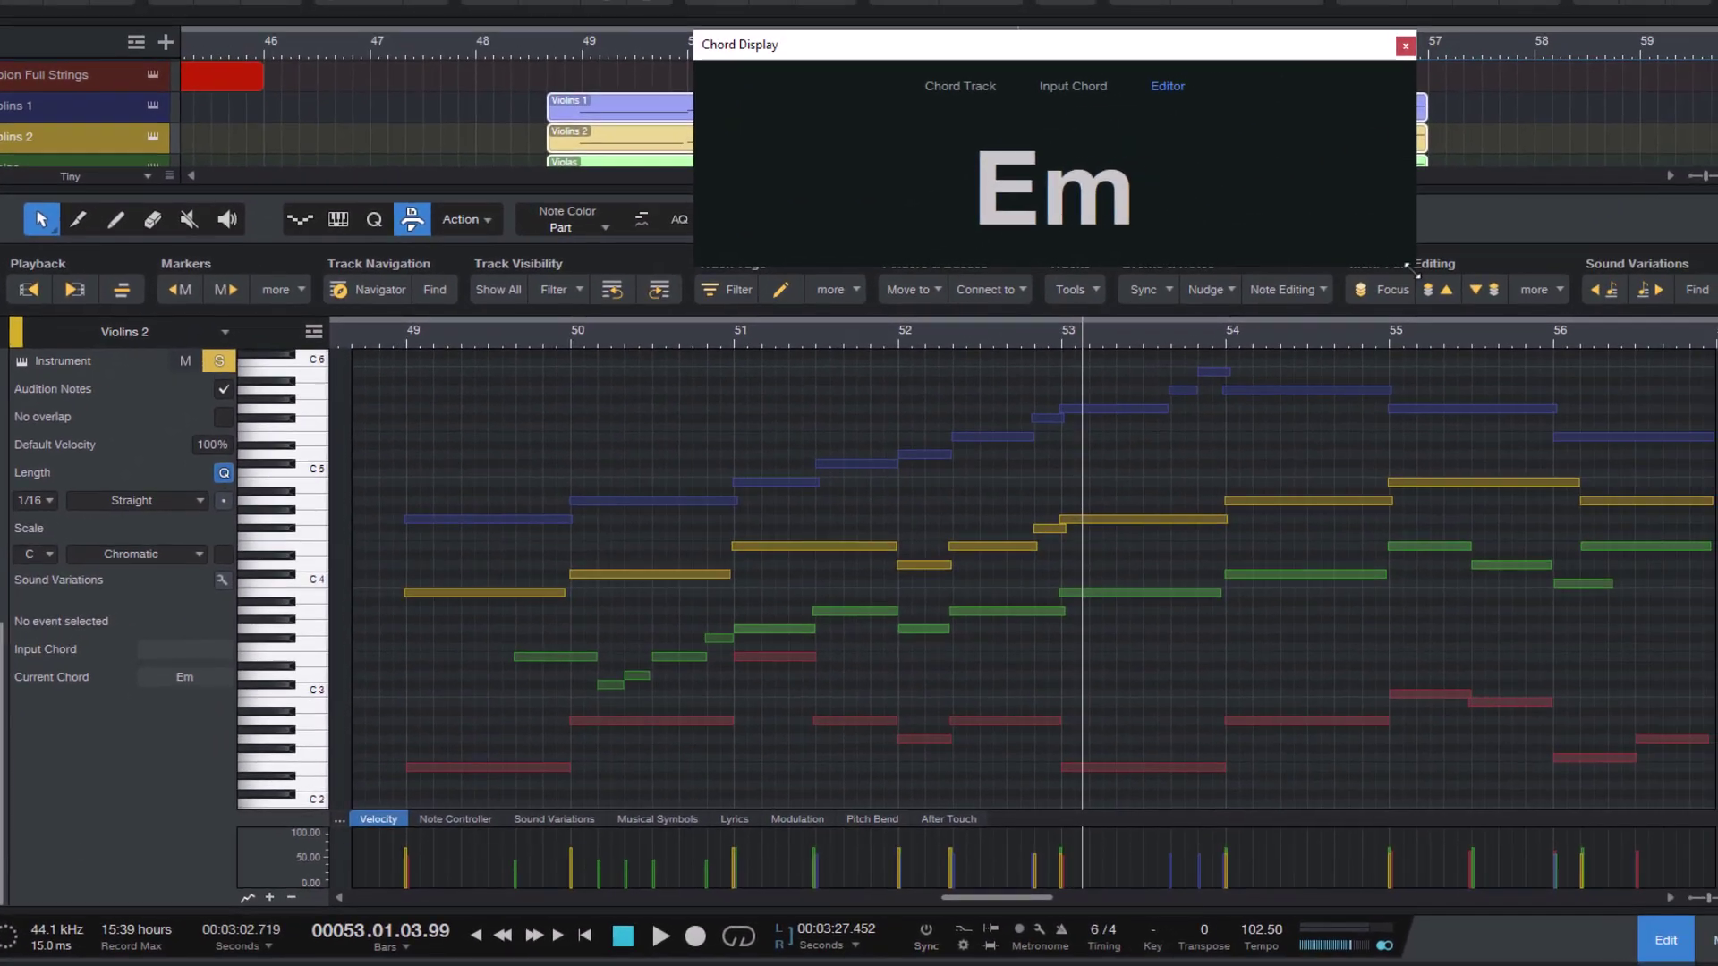
- Play from near bar 54.8 to hear the chords, then switch editing to the Violas part
left_click_drag(910, 44, 548, 154)
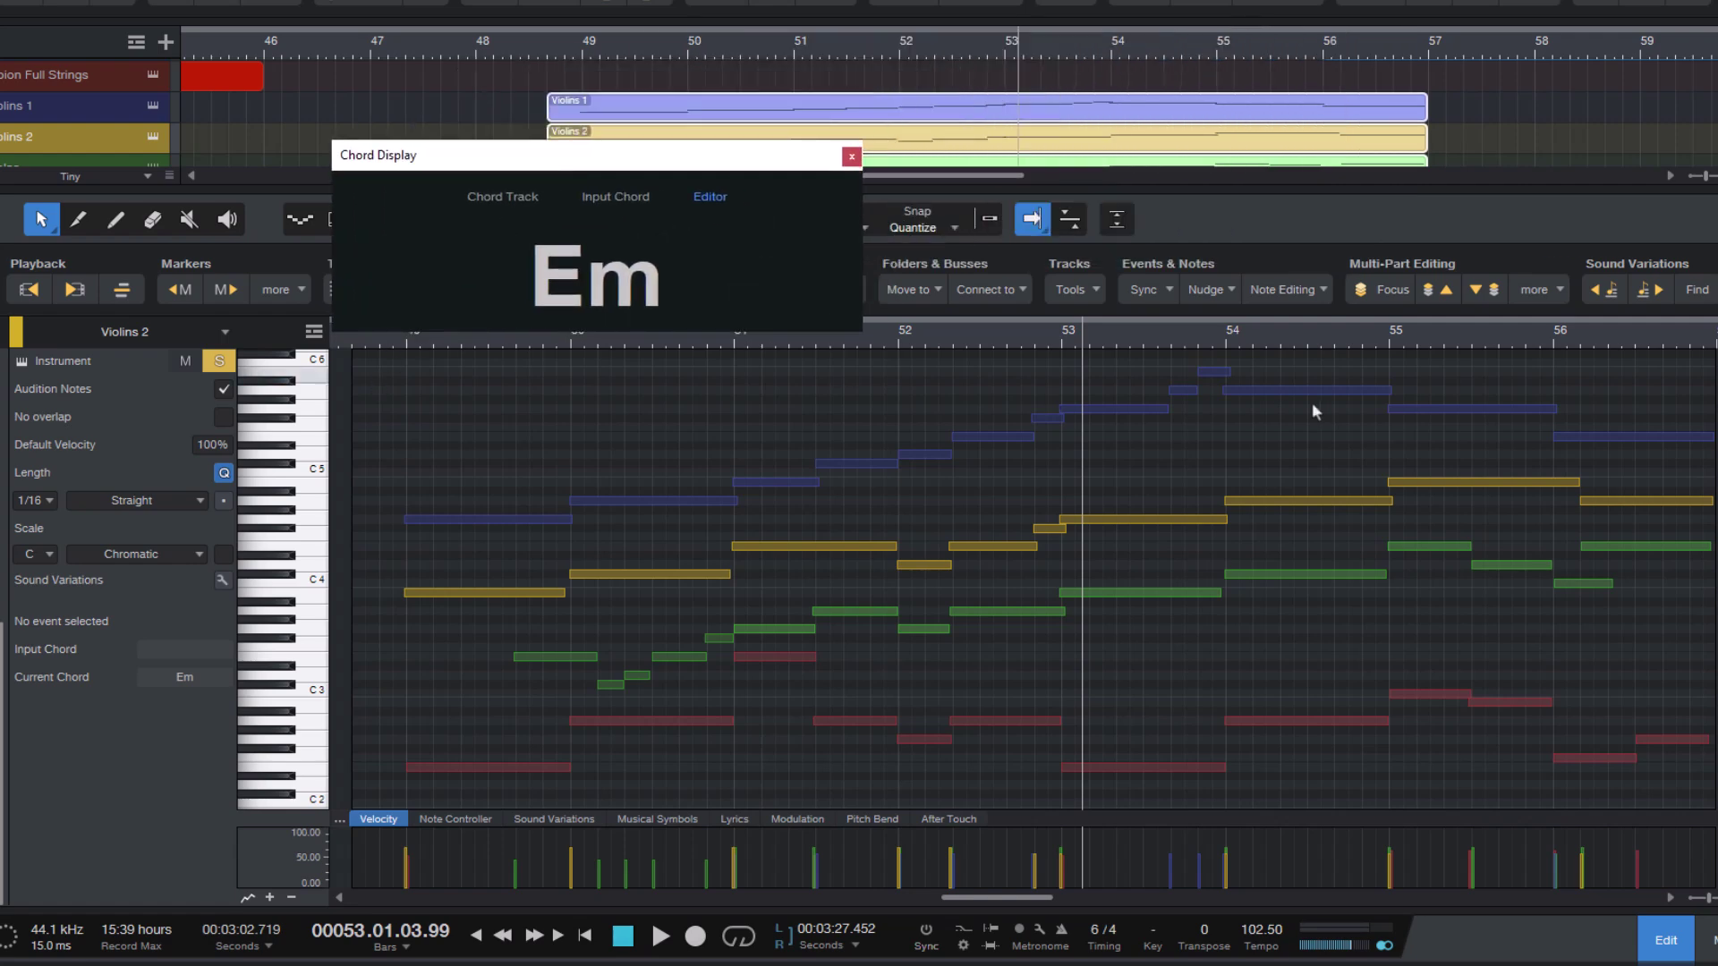
left_click(1361, 333)
key("space")
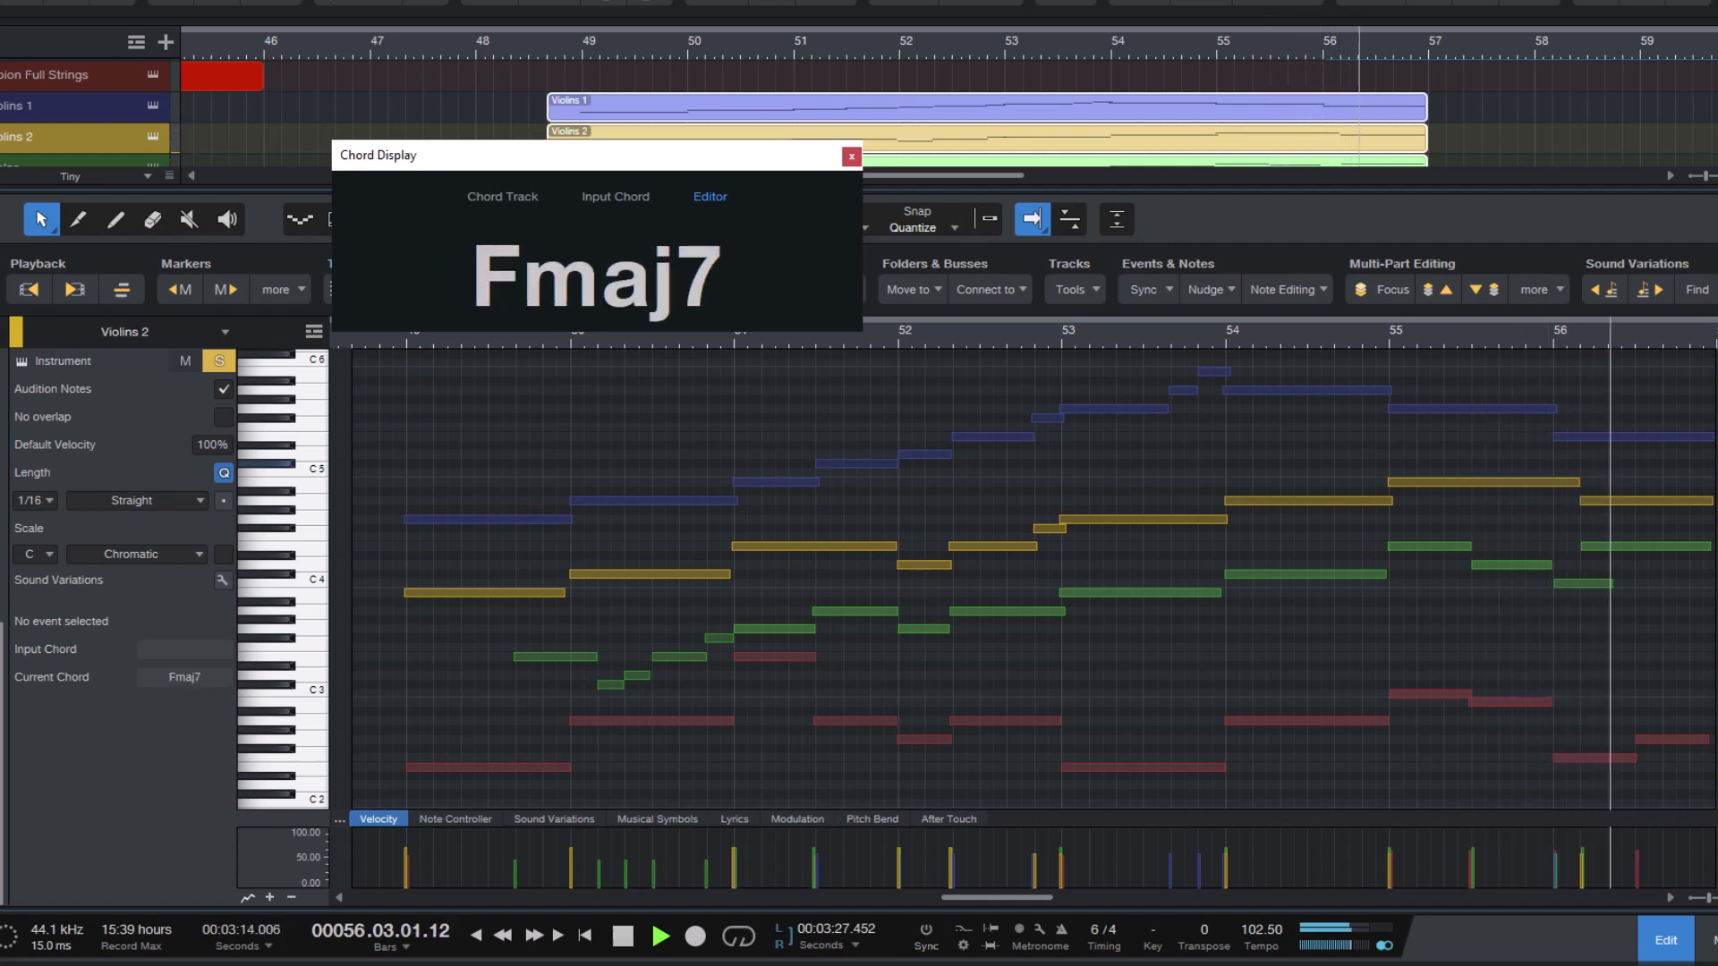
key("space")
left_click(1599, 325)
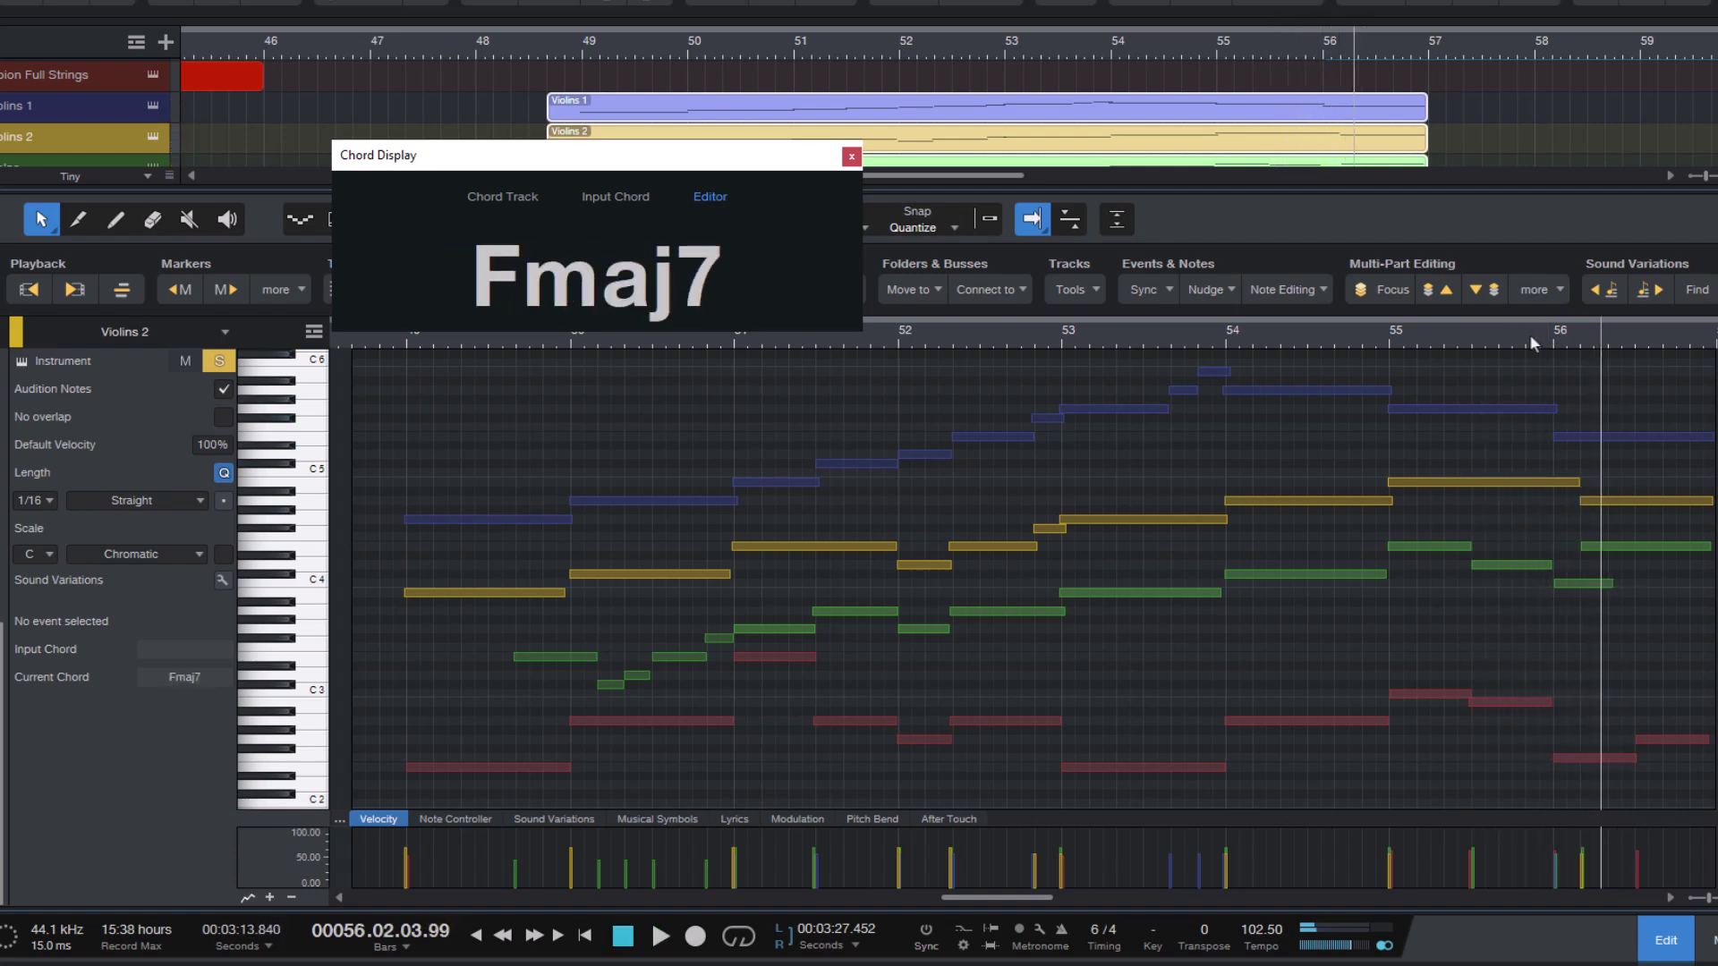
key("Down")
left_click(850, 156)
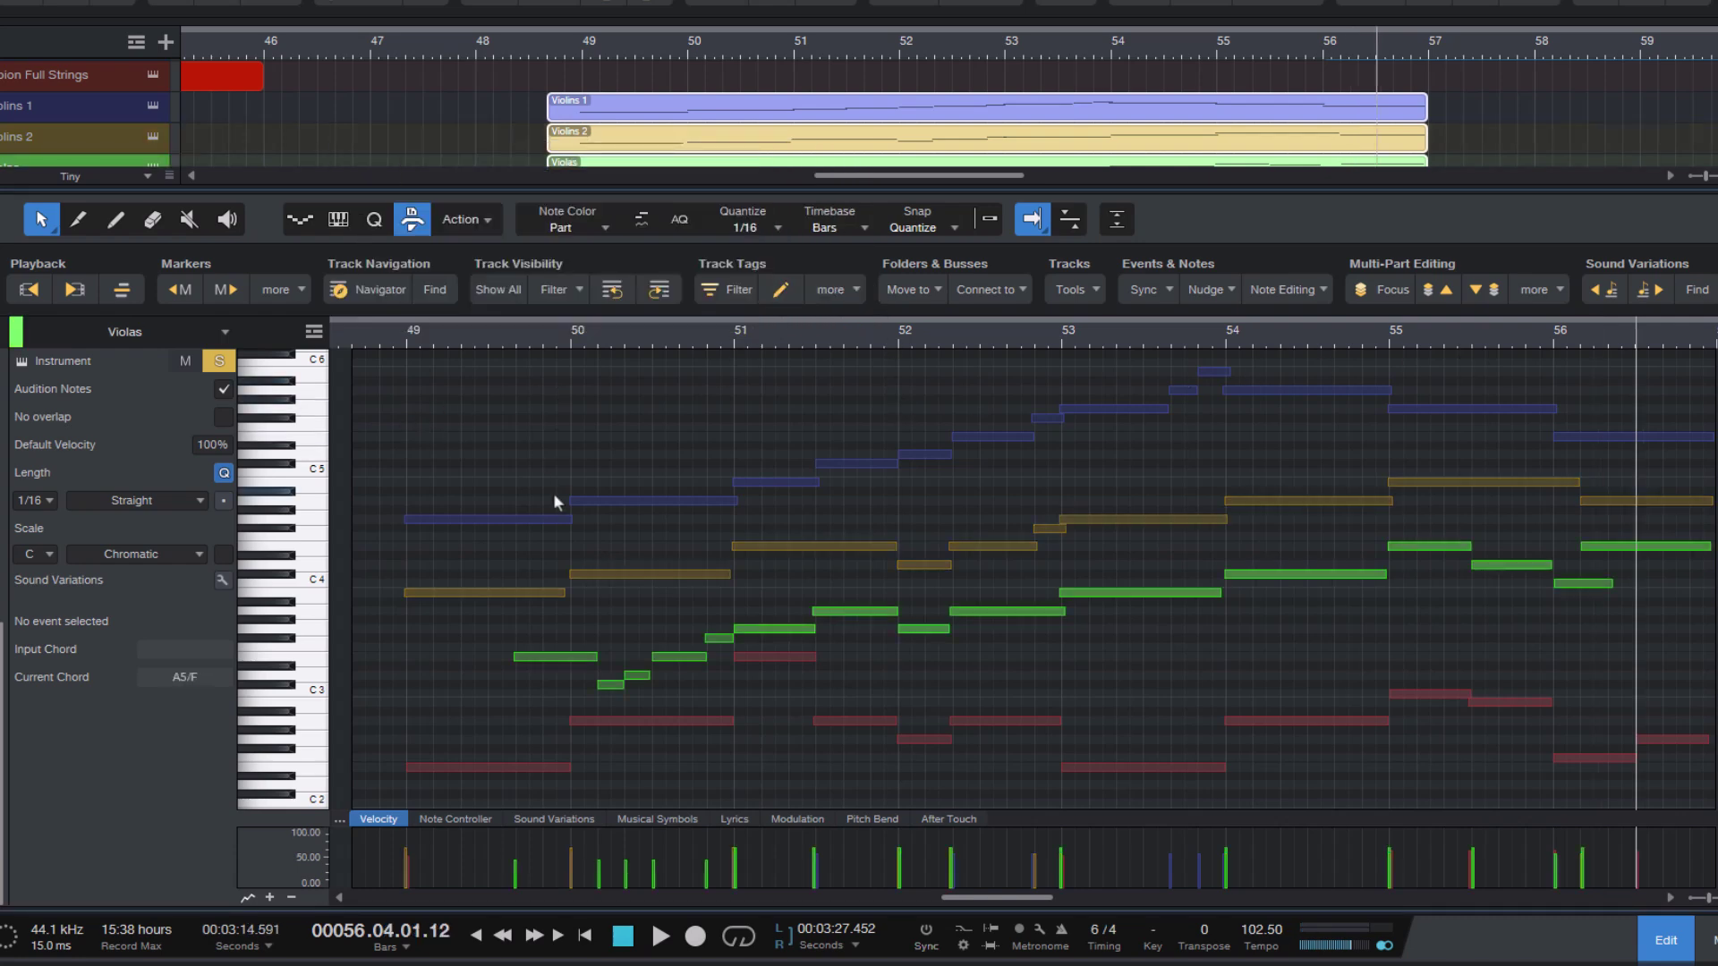
mouse_move(519, 520)
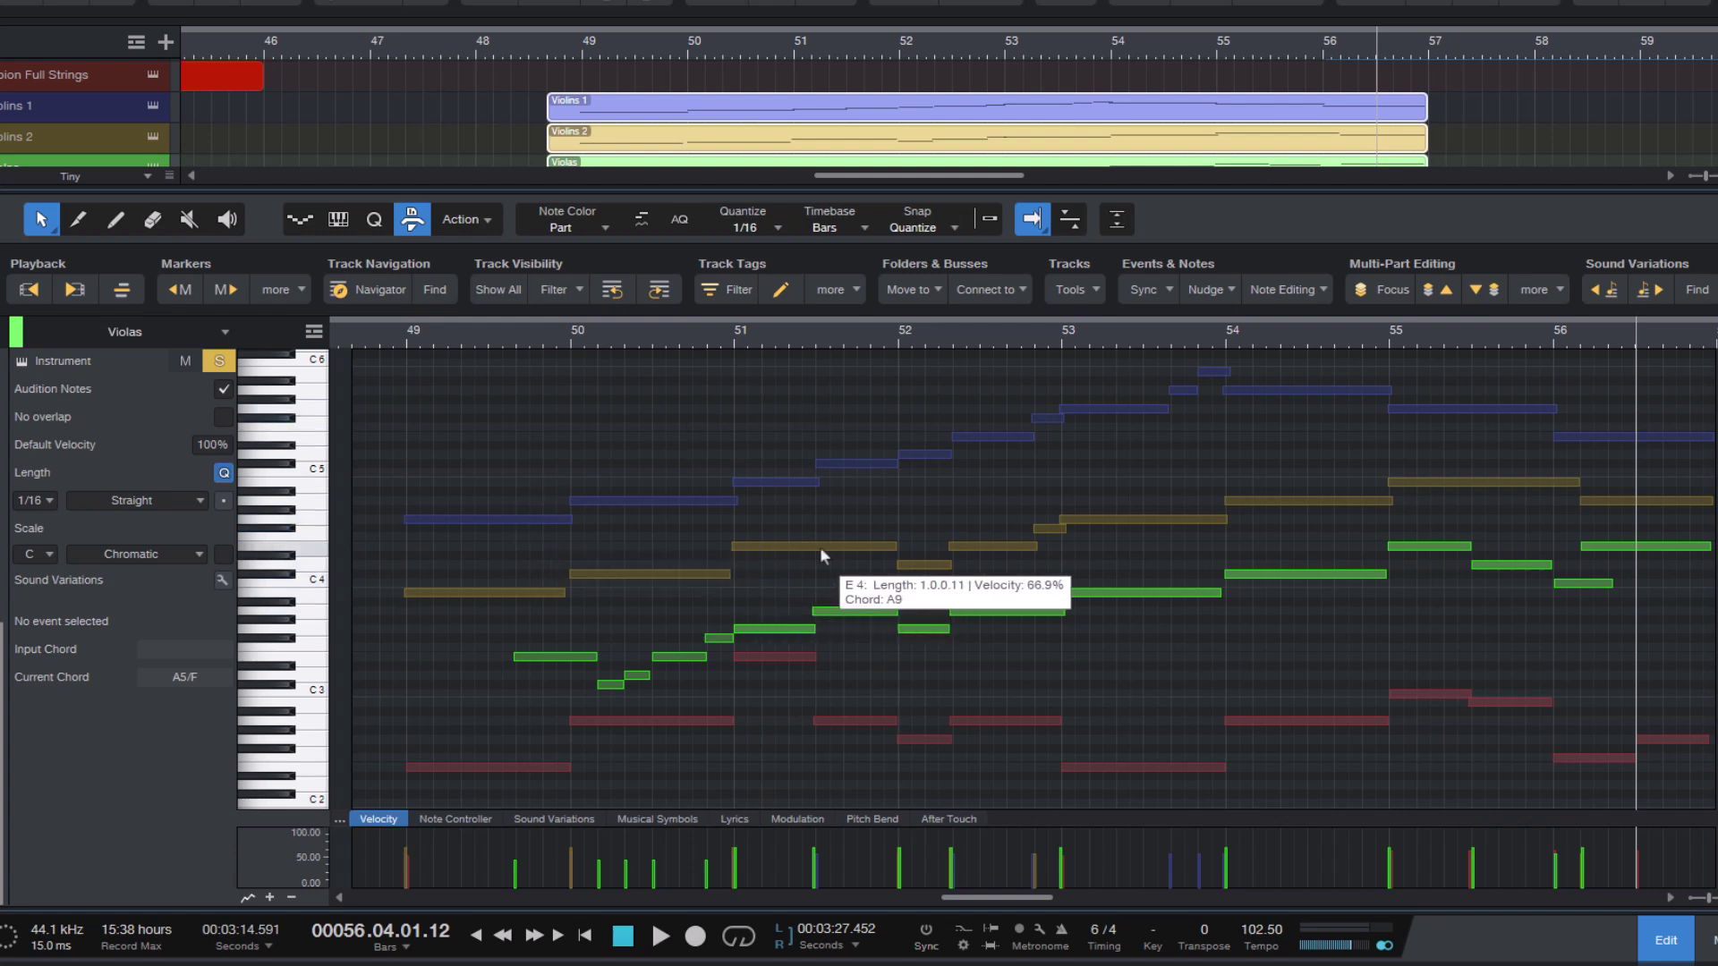
mouse_move(594, 689)
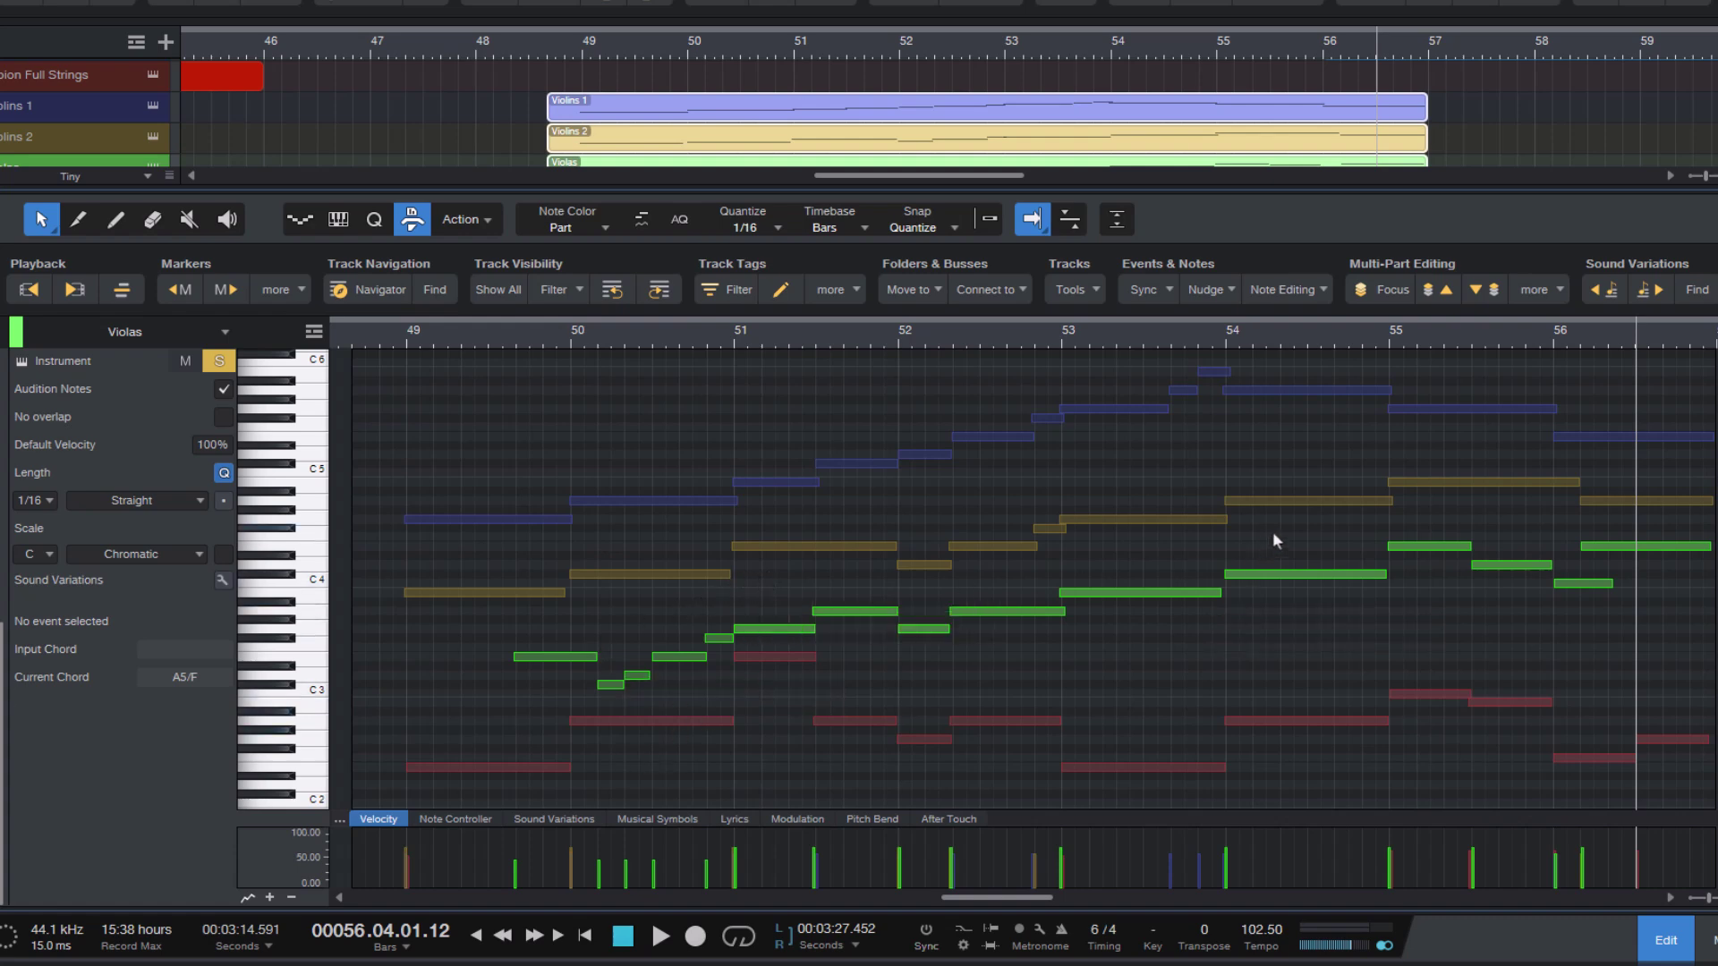
- Enable Toggle Exclusive Track Editing and test it by clicking individual green Violas notes
left_click(1521, 293)
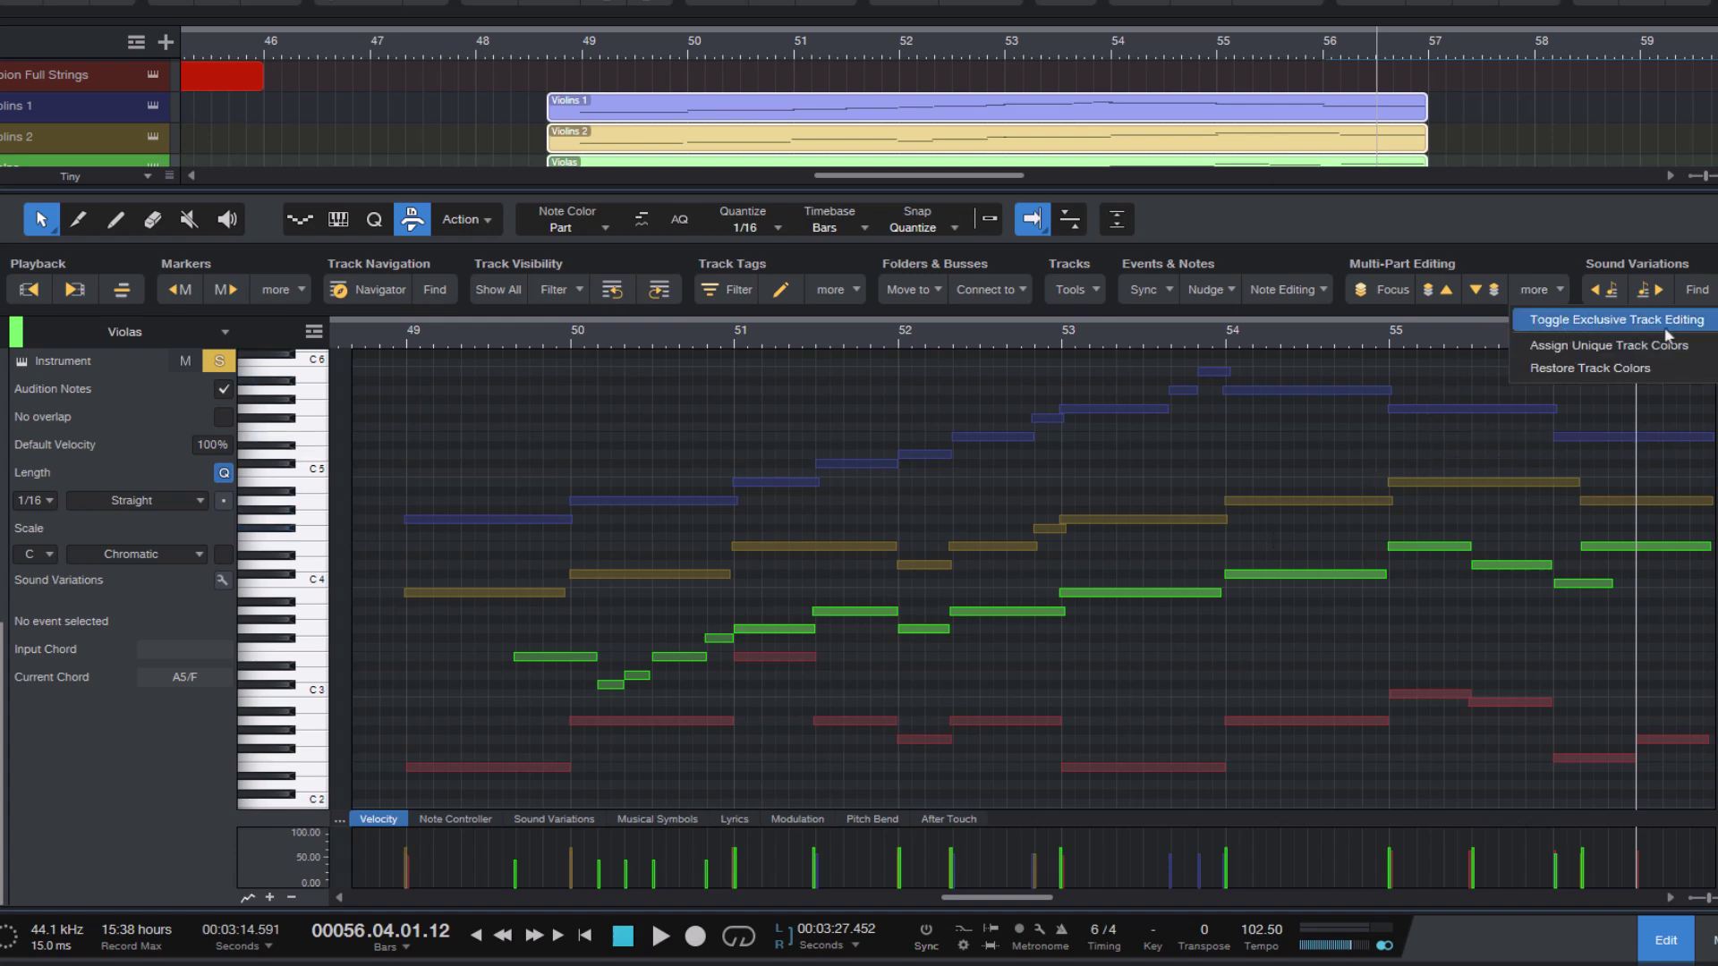
left_click(1576, 324)
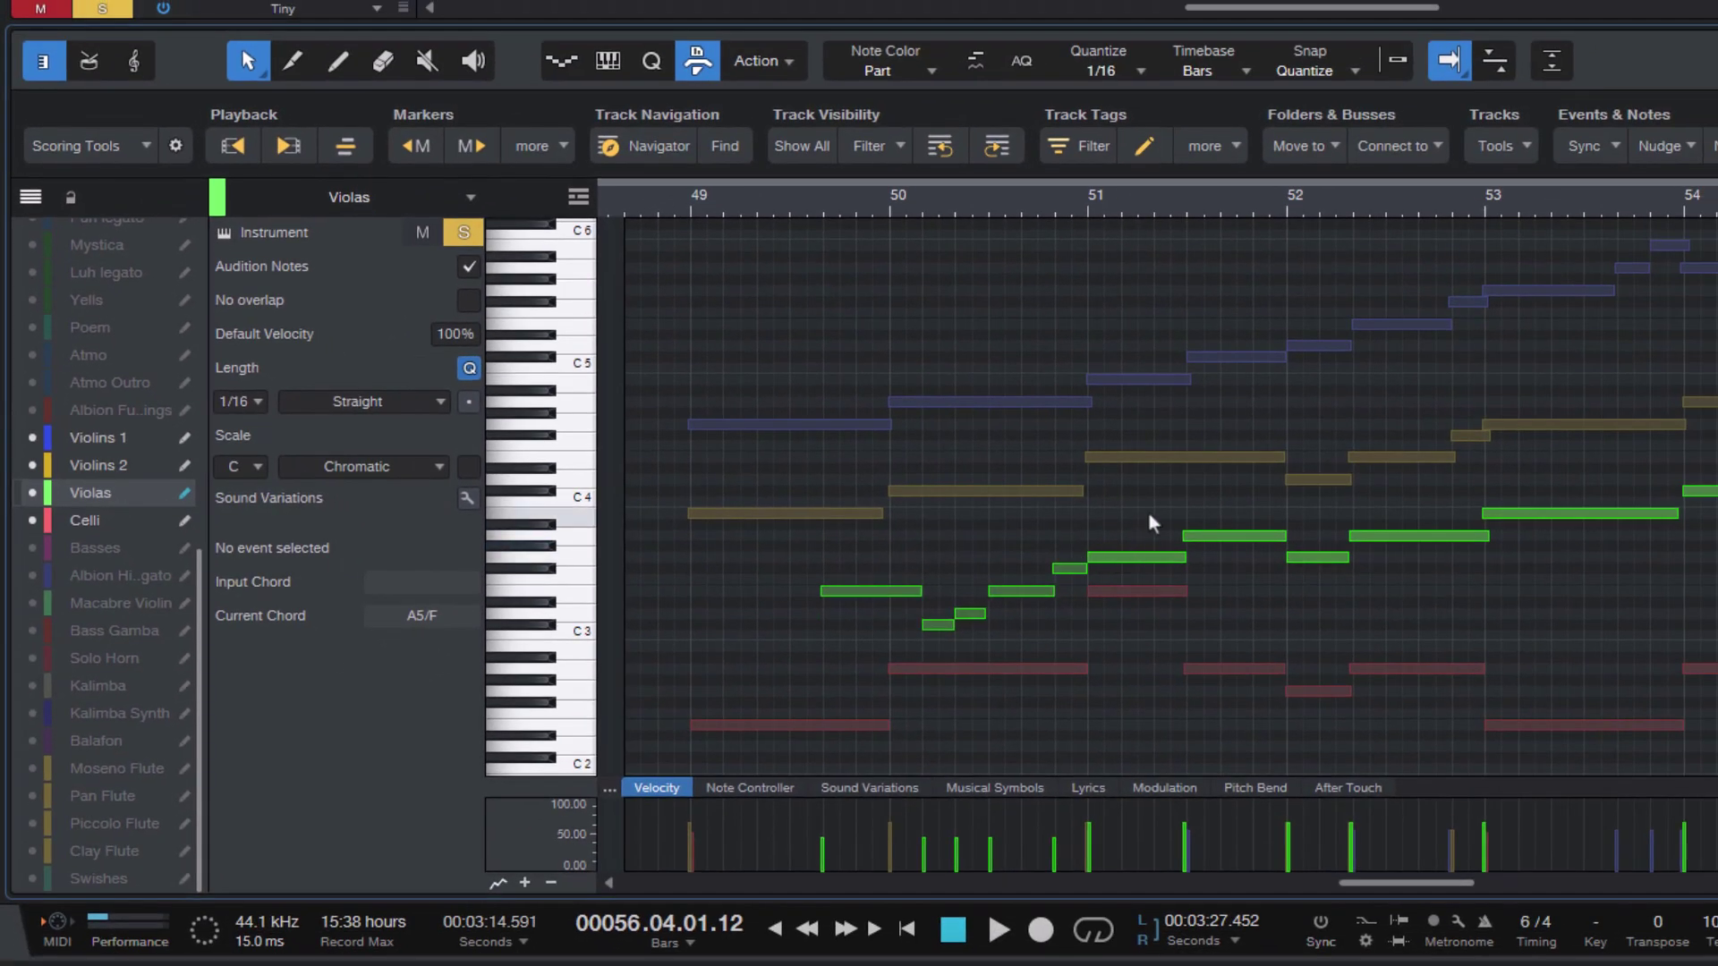
left_click(1129, 557)
left_click(1159, 593)
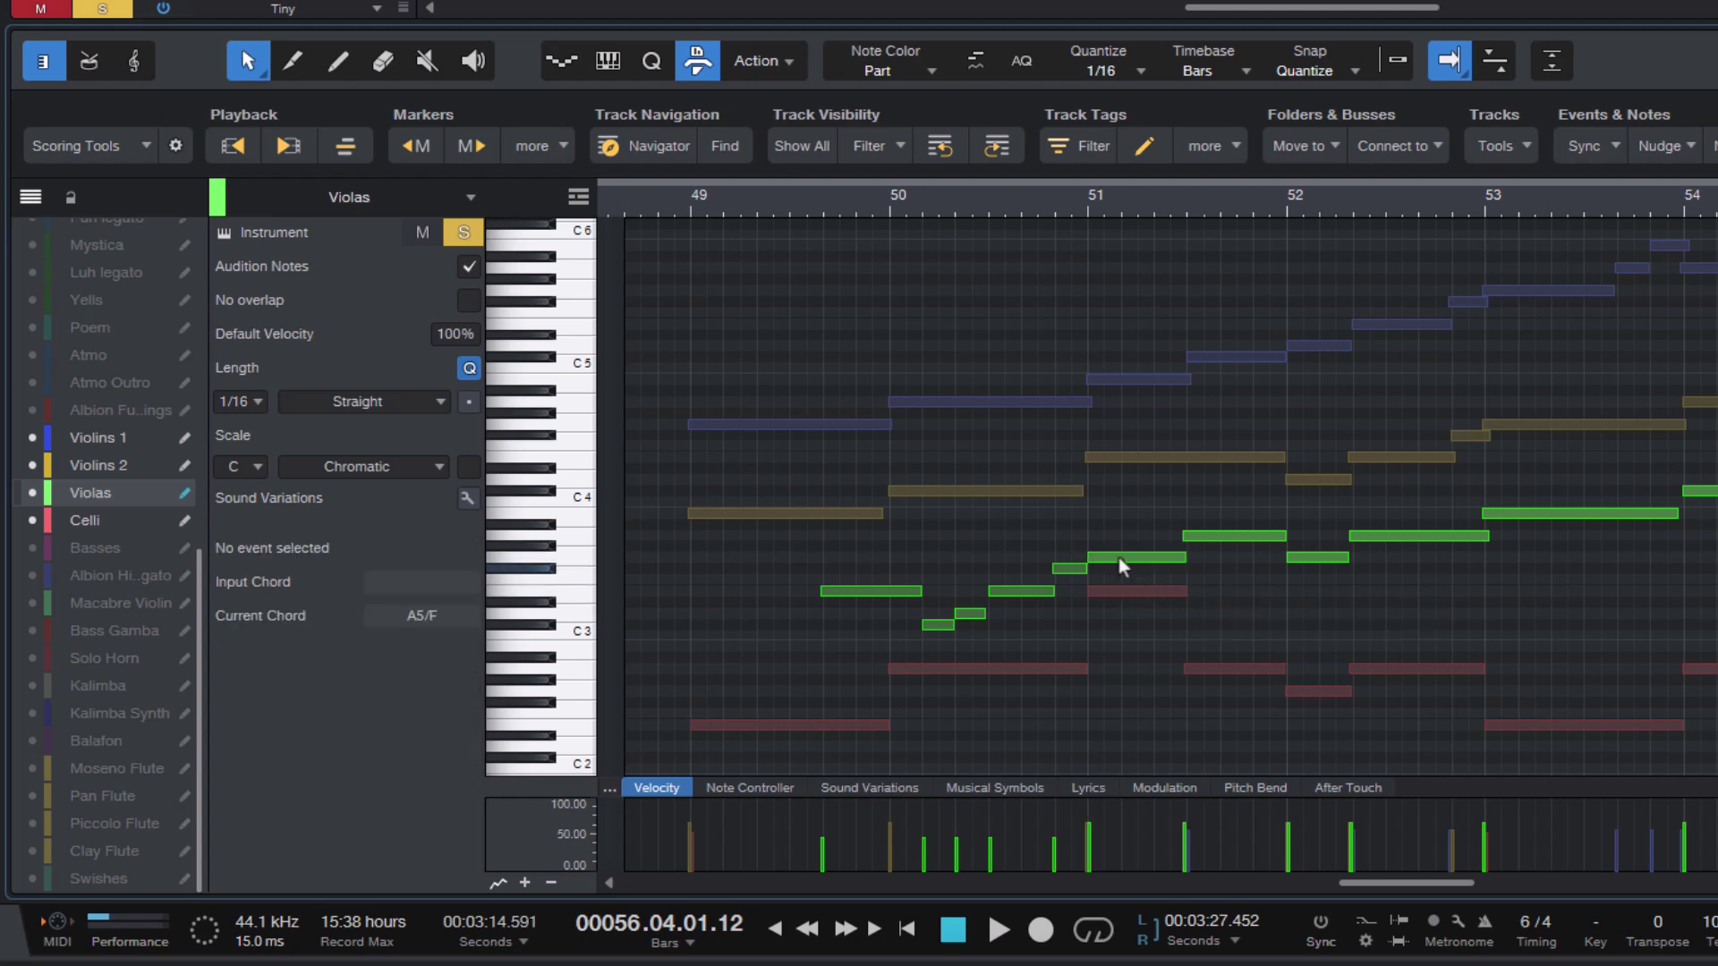
left_click(1132, 562)
left_click(1231, 535)
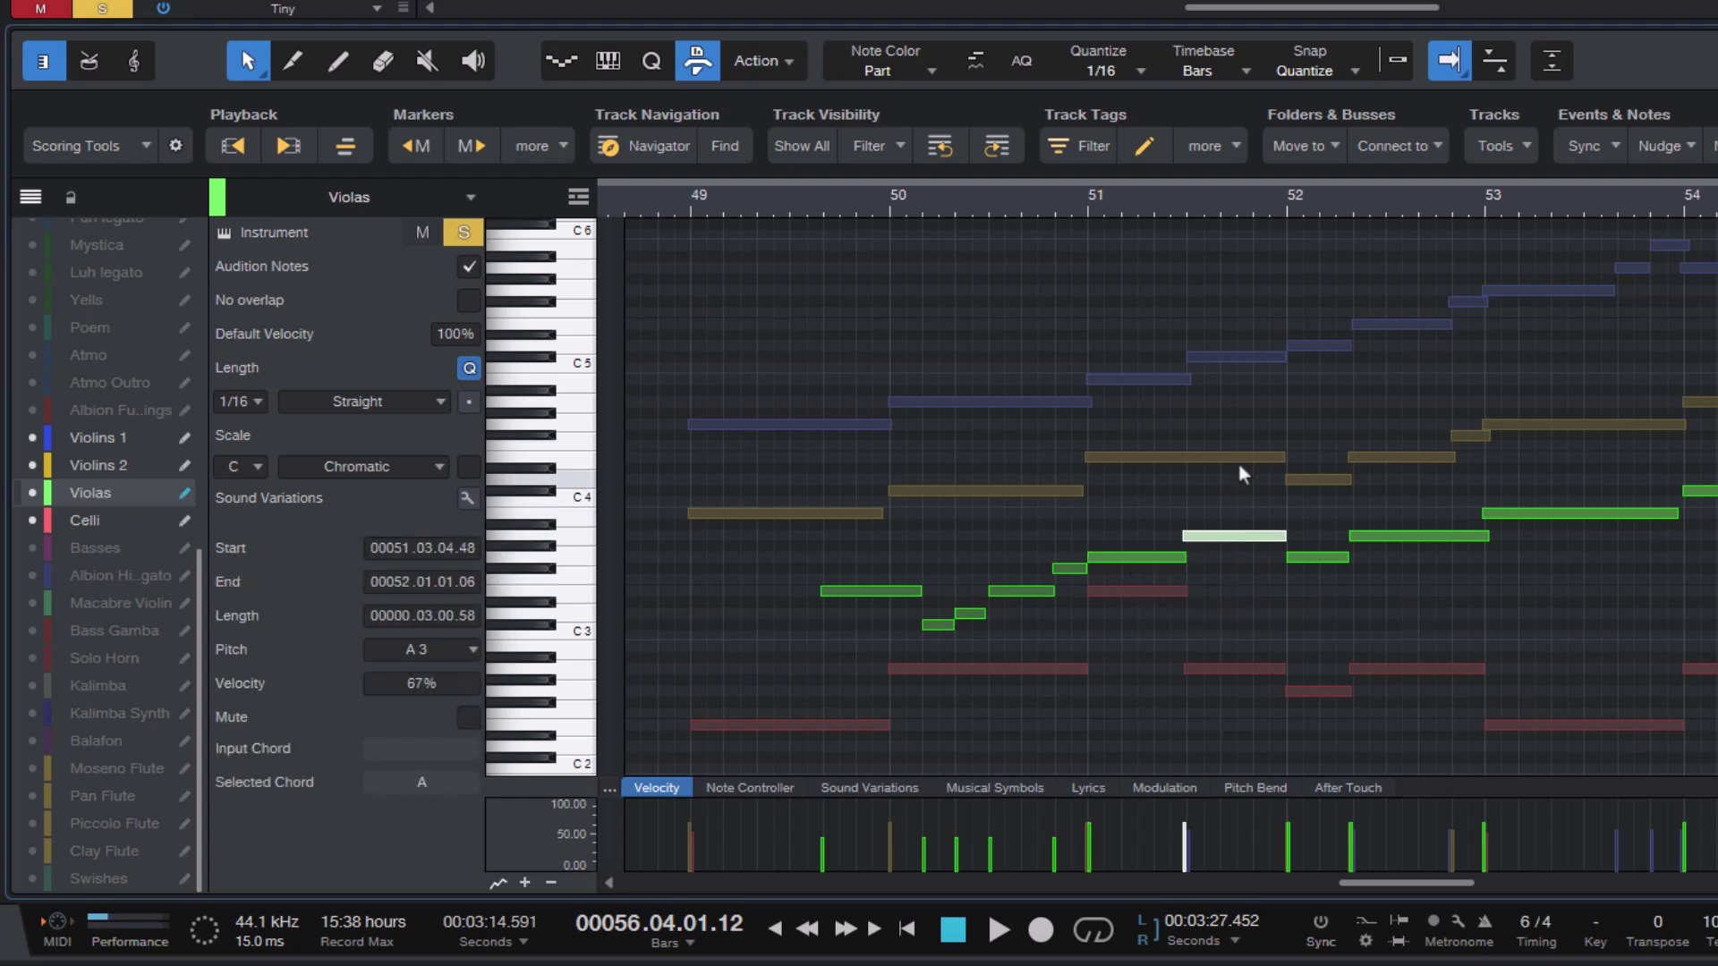
left_click(1235, 467)
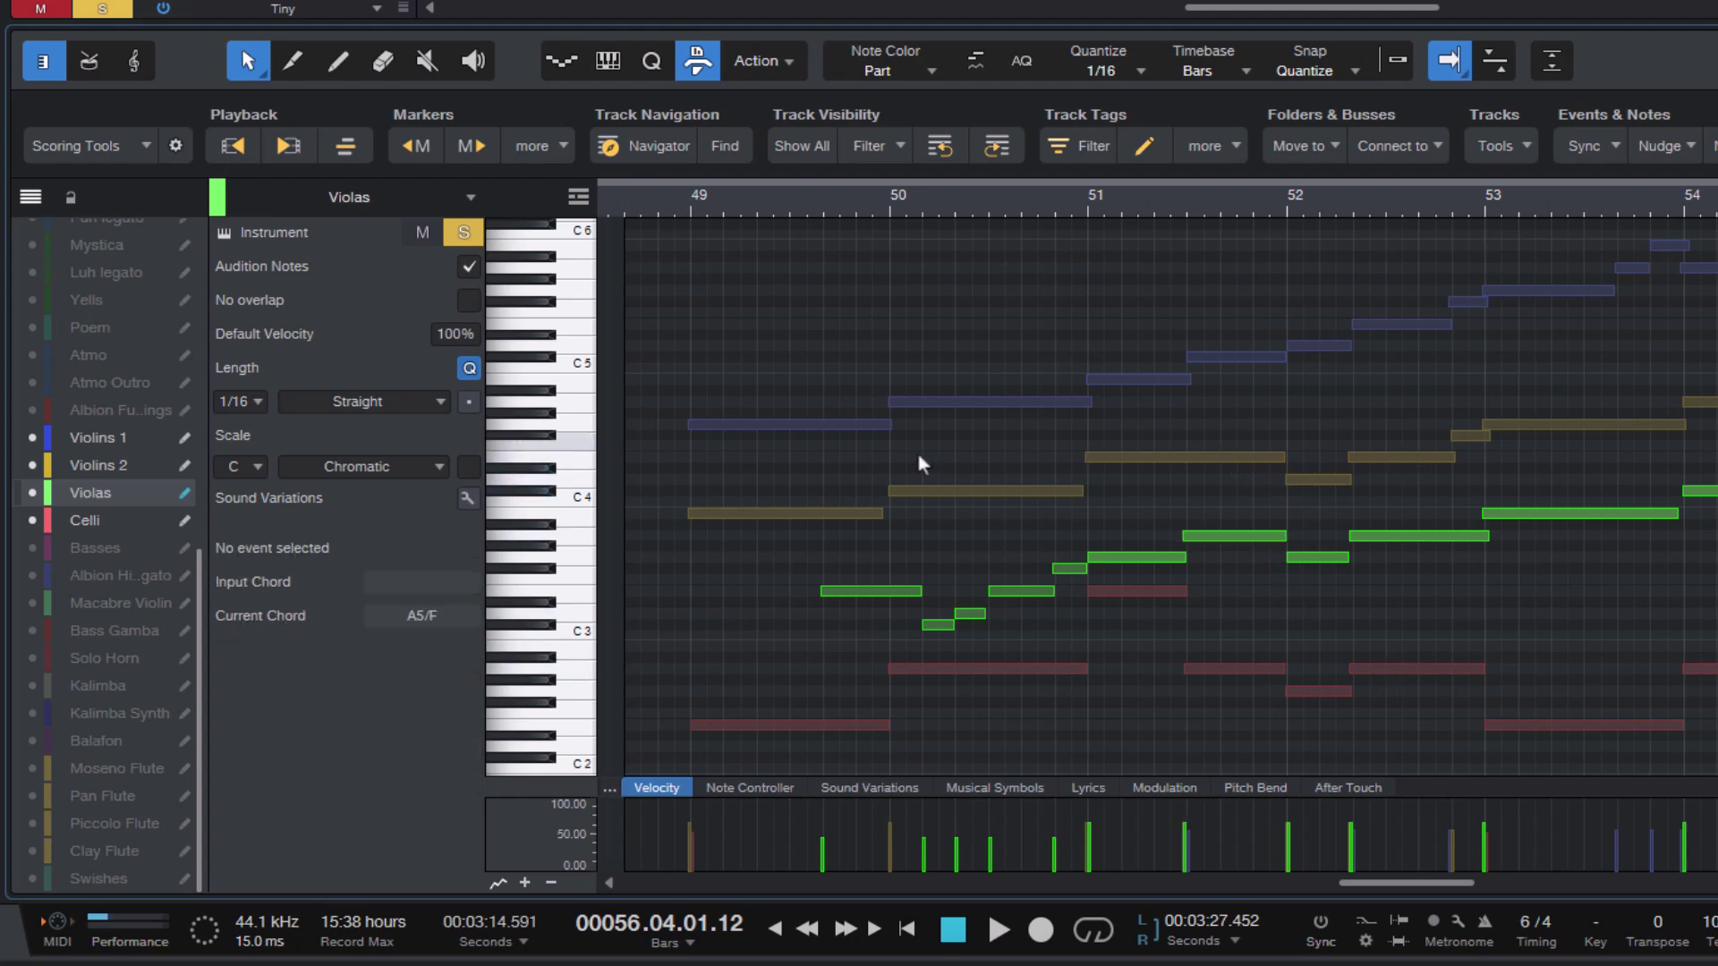
- Marquee-select the Violas notes in bars 49–56, try moving them, then deselect
left_click_drag(916, 453, 1462, 691)
mouse_move(1408, 546)
left_mouse_down()
mouse_move(1409, 512)
mouse_move(1410, 555)
left_mouse_up()
left_click(1412, 598)
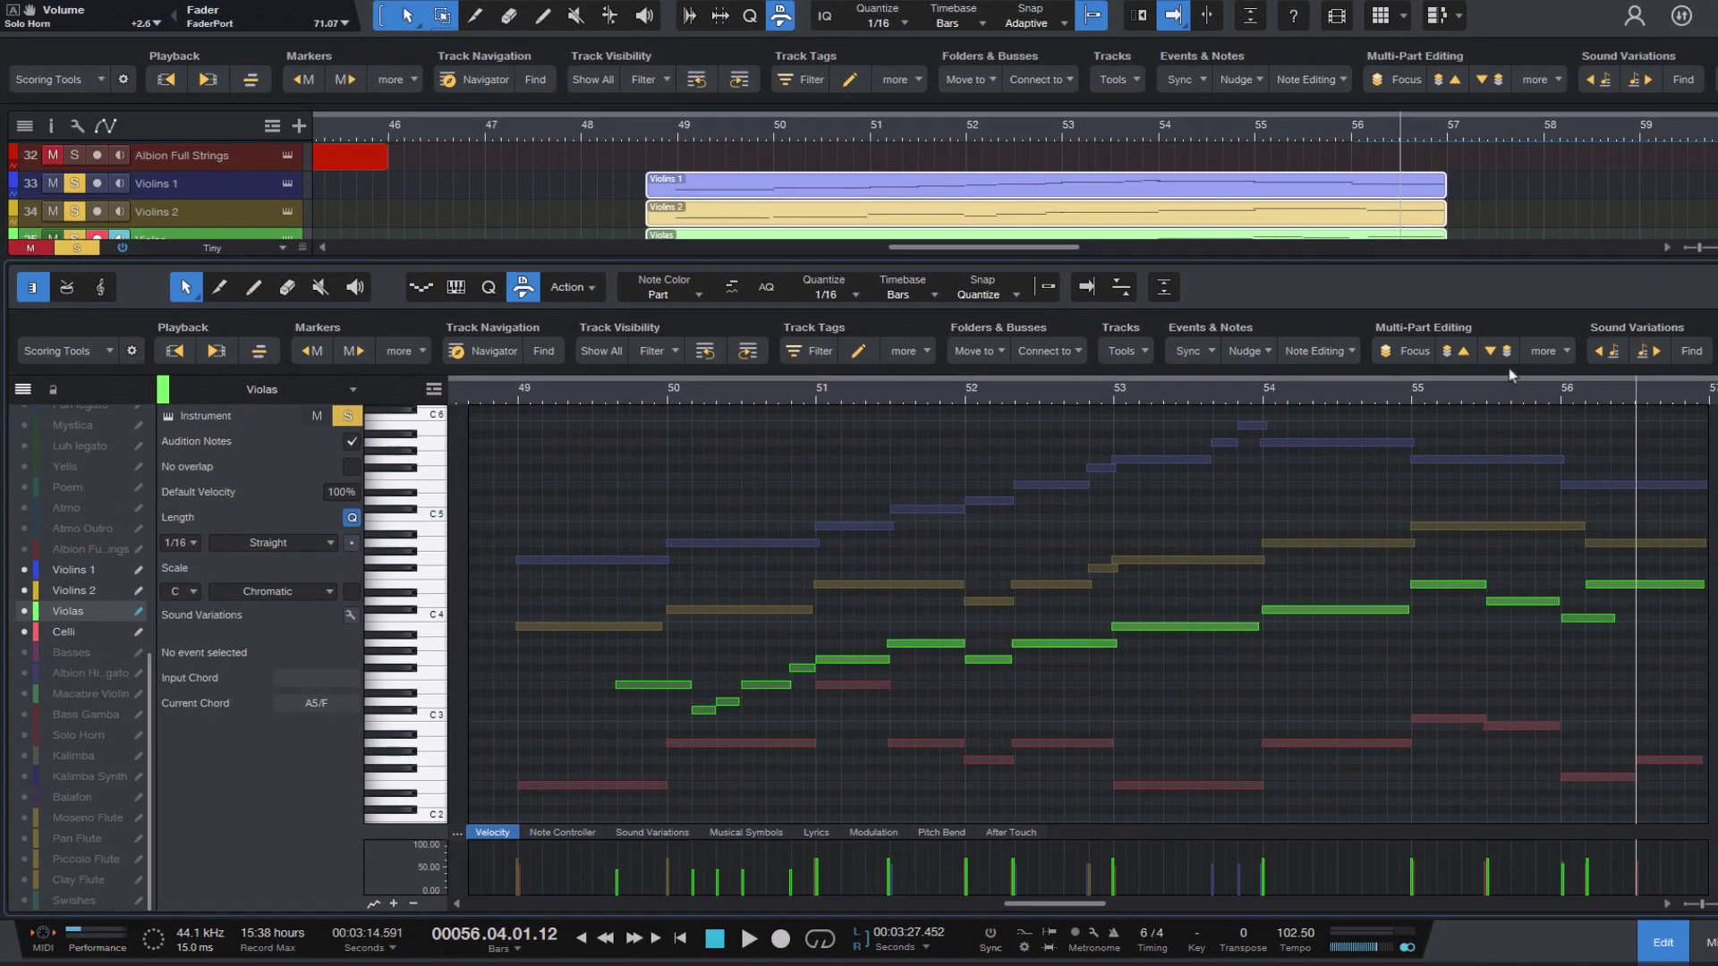
- Turn exclusive track editing off and marquee-select all parts' notes in bars 49–52, then clear the selection
left_click(1543, 351)
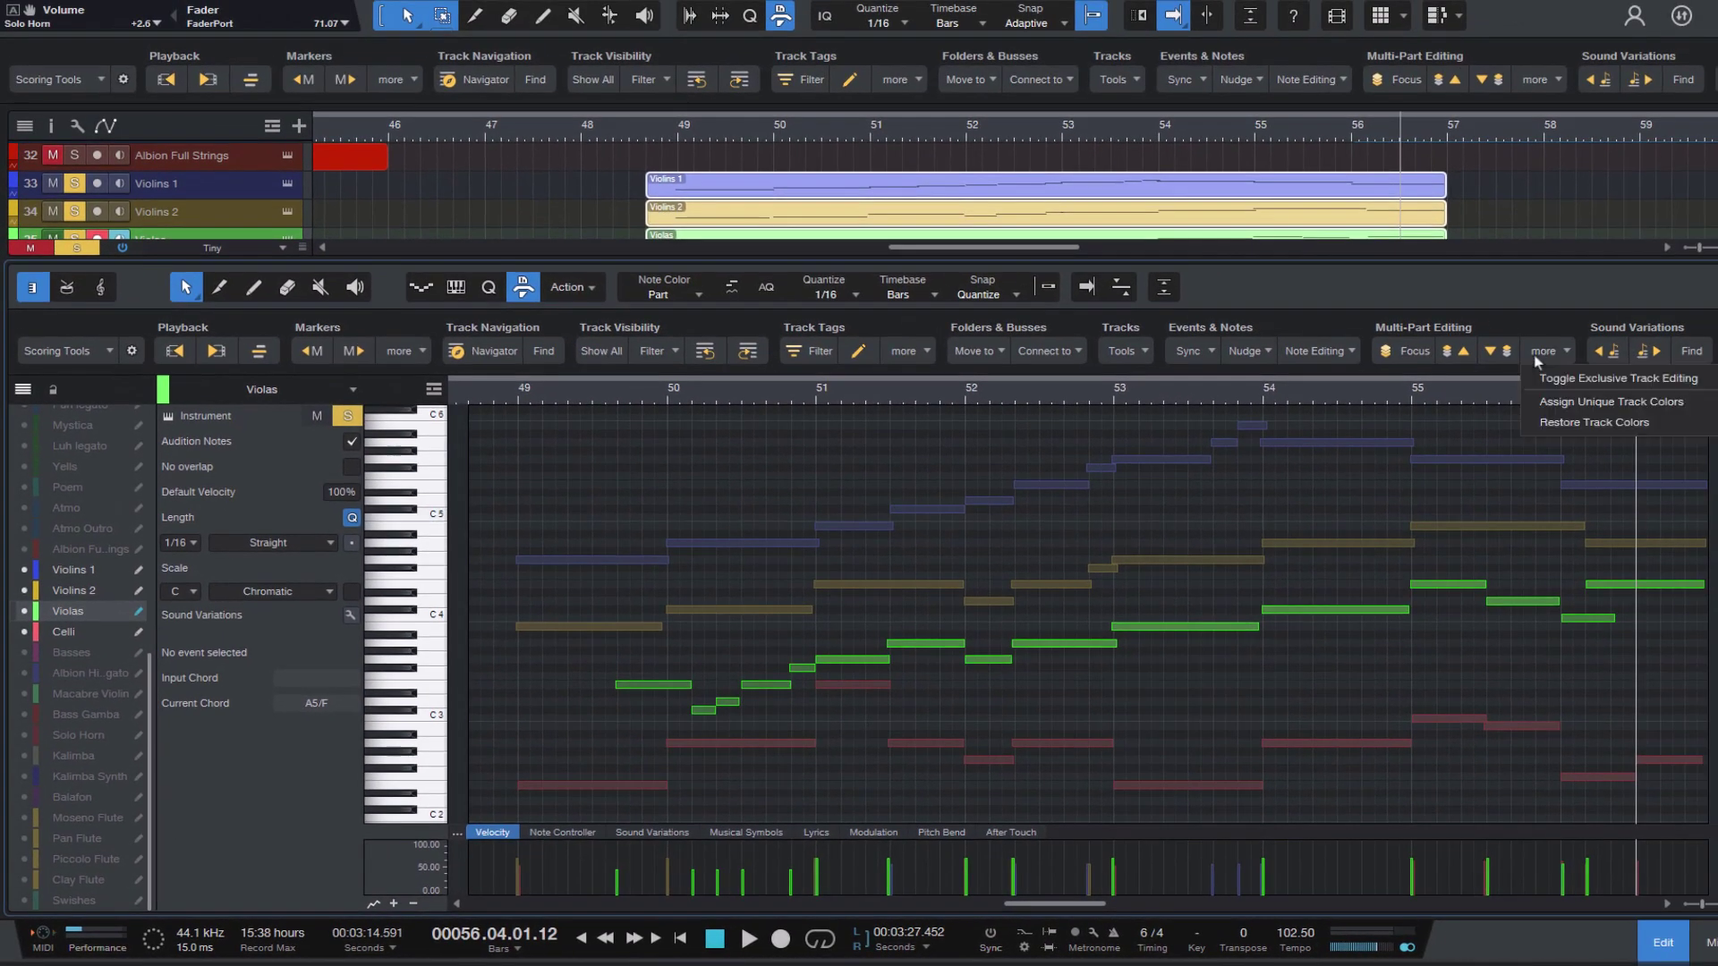
left_click(1557, 378)
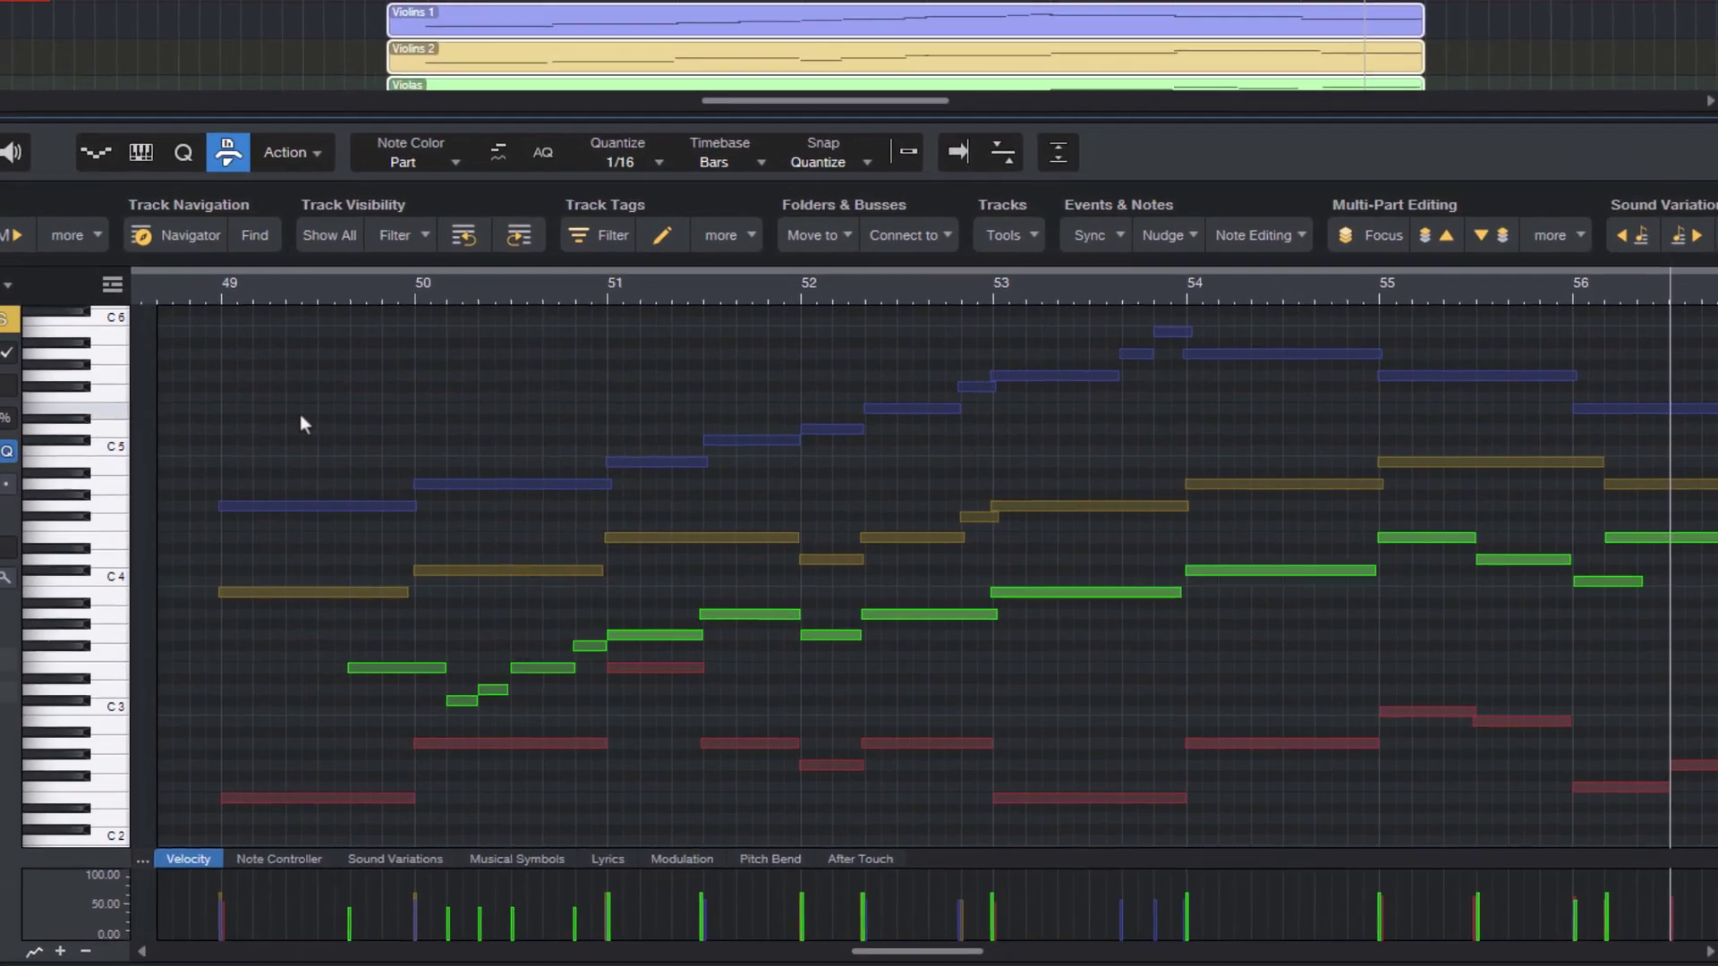
left_click_drag(300, 404, 905, 727)
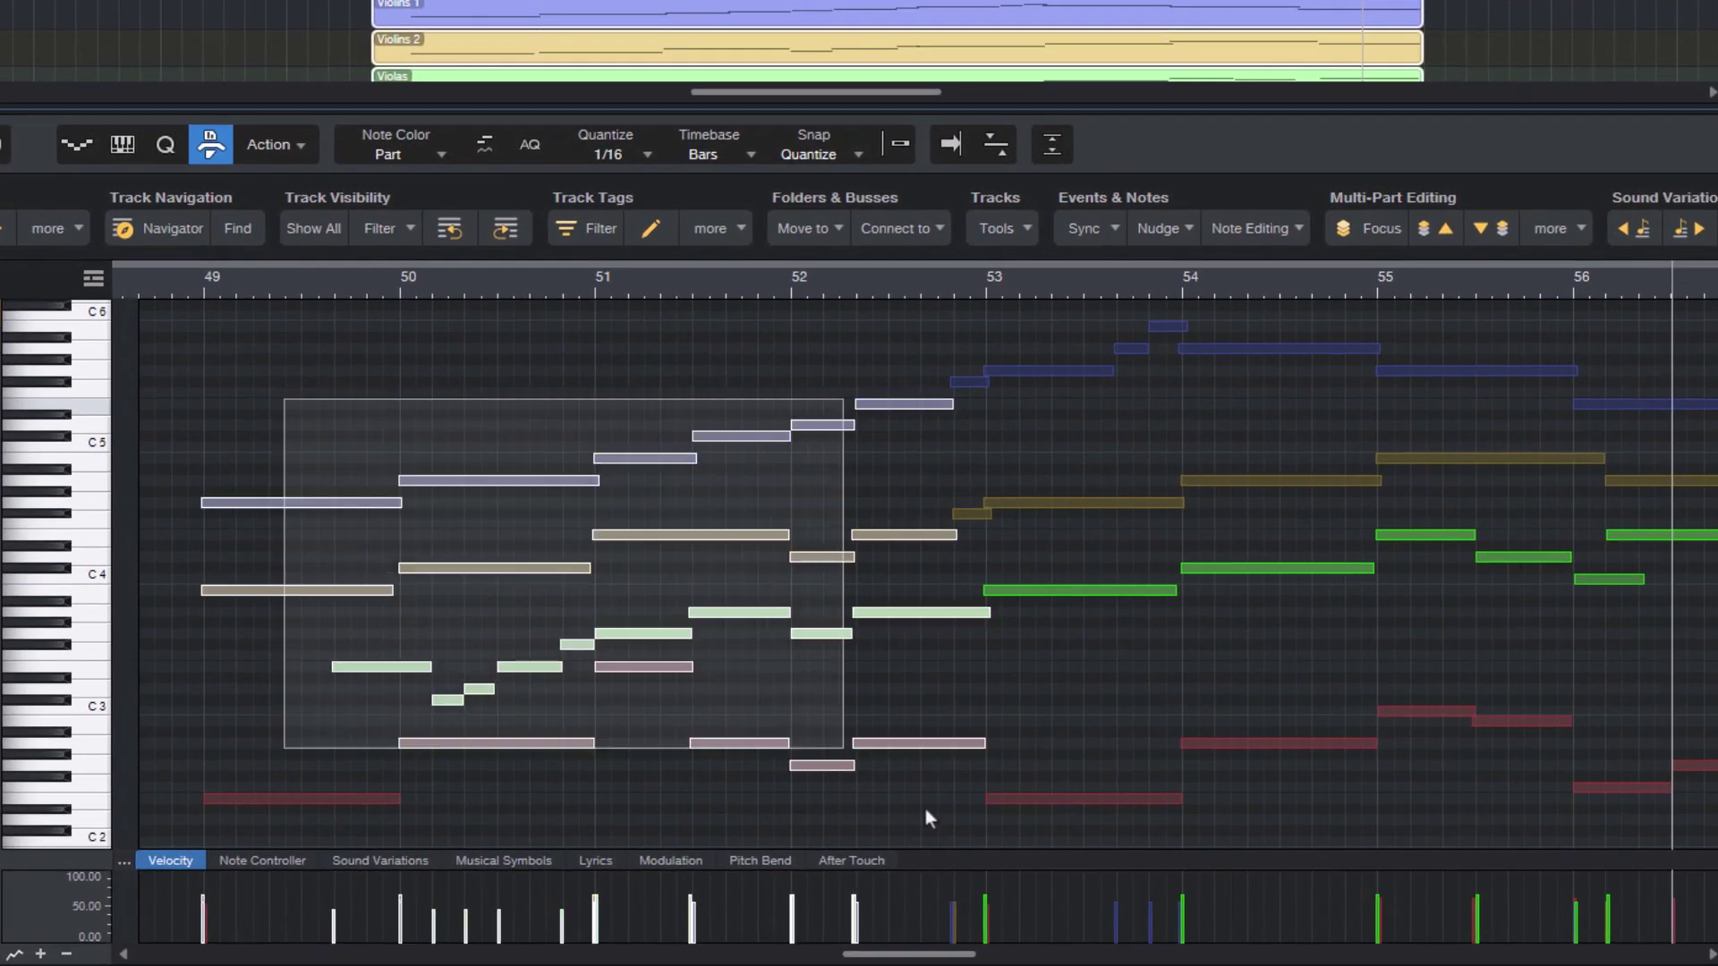
left_click(1508, 226)
- Turn exclusive track editing back on so the same marquee selects only the six Violins 2 notes
left_click(1541, 229)
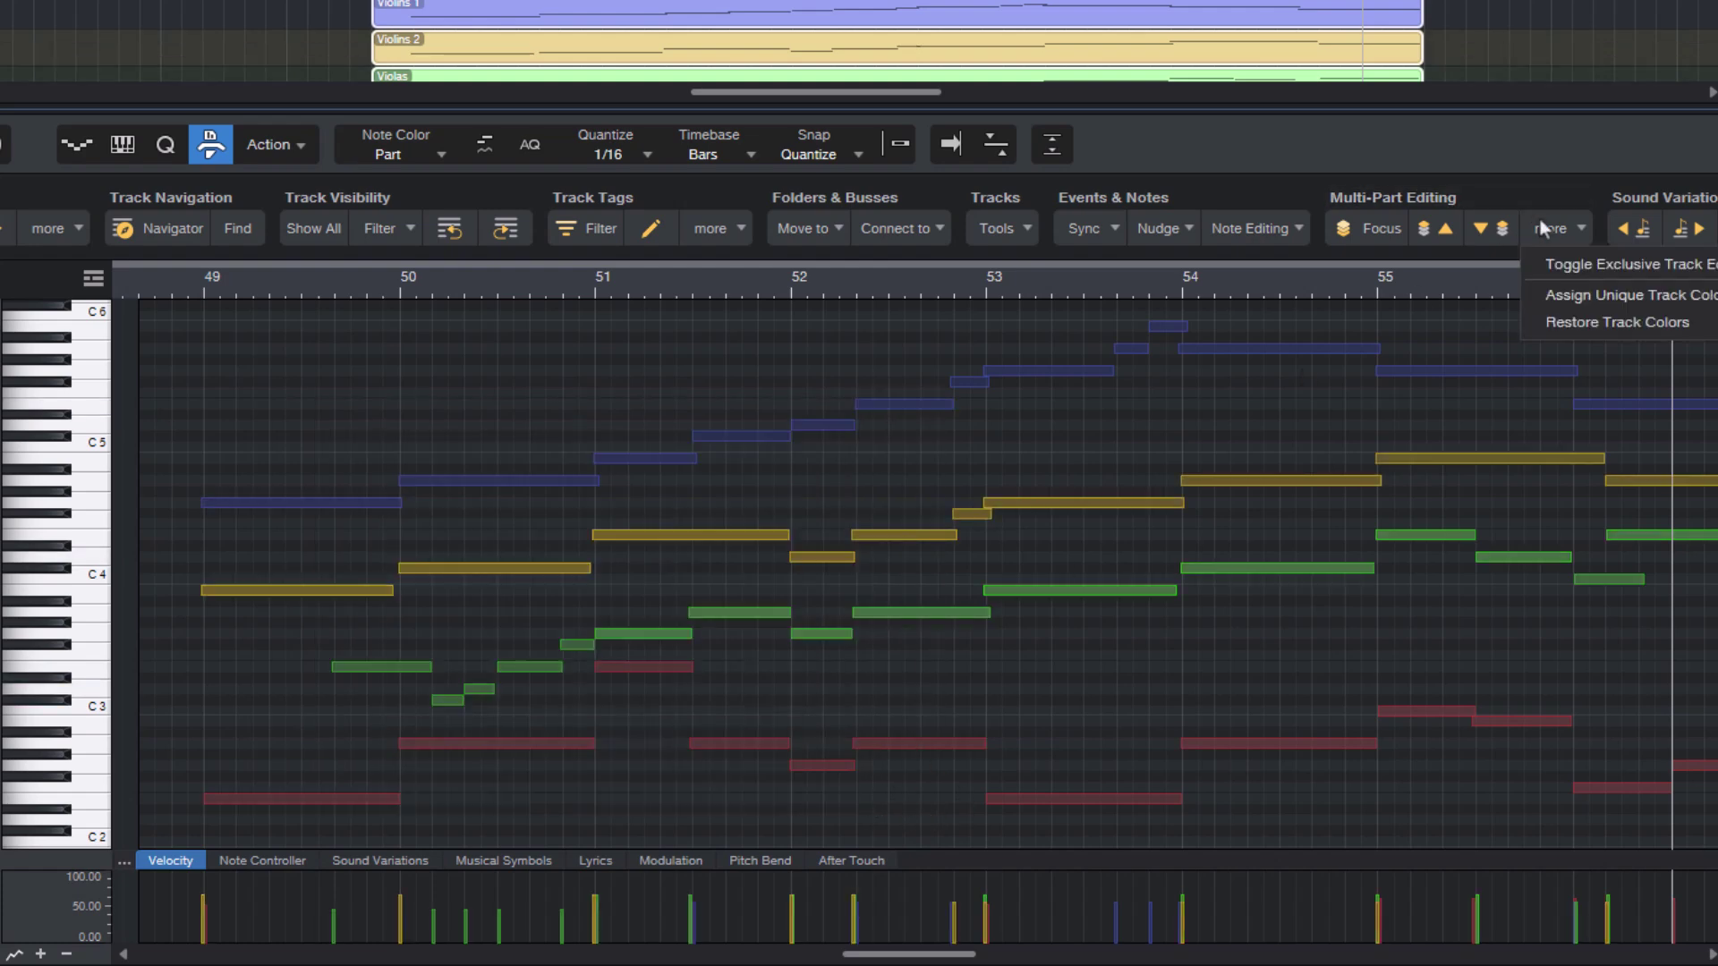
left_click(1565, 265)
left_click_drag(237, 408, 879, 753)
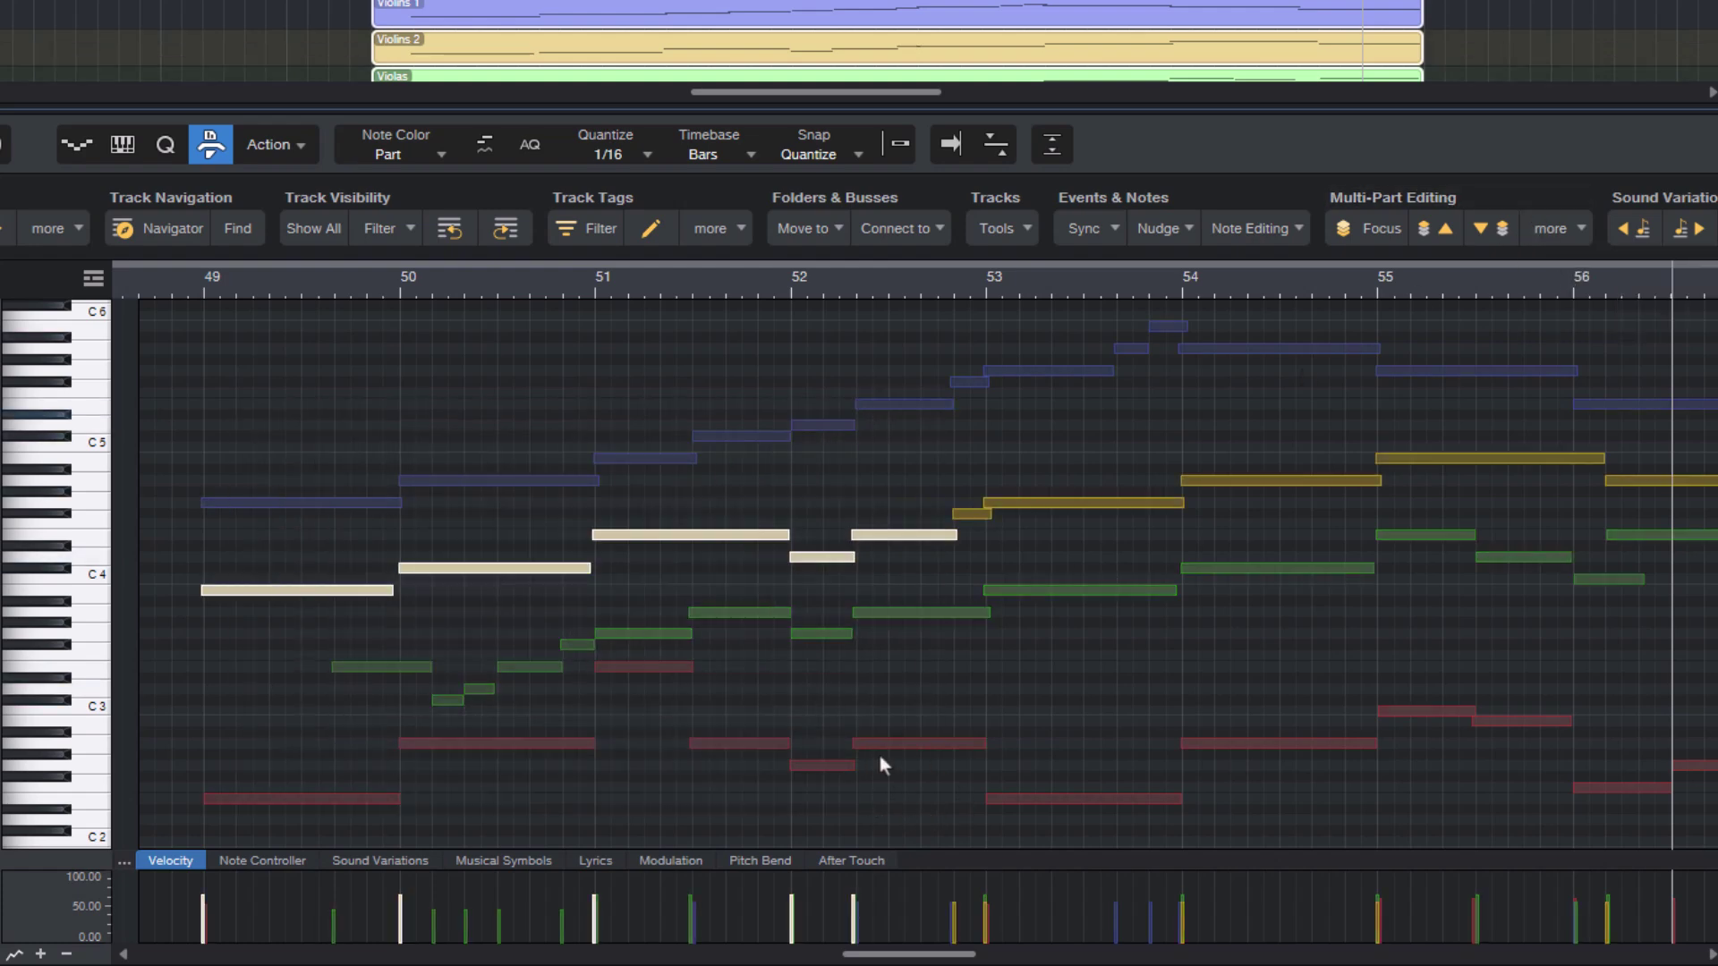
left_click(739, 581)
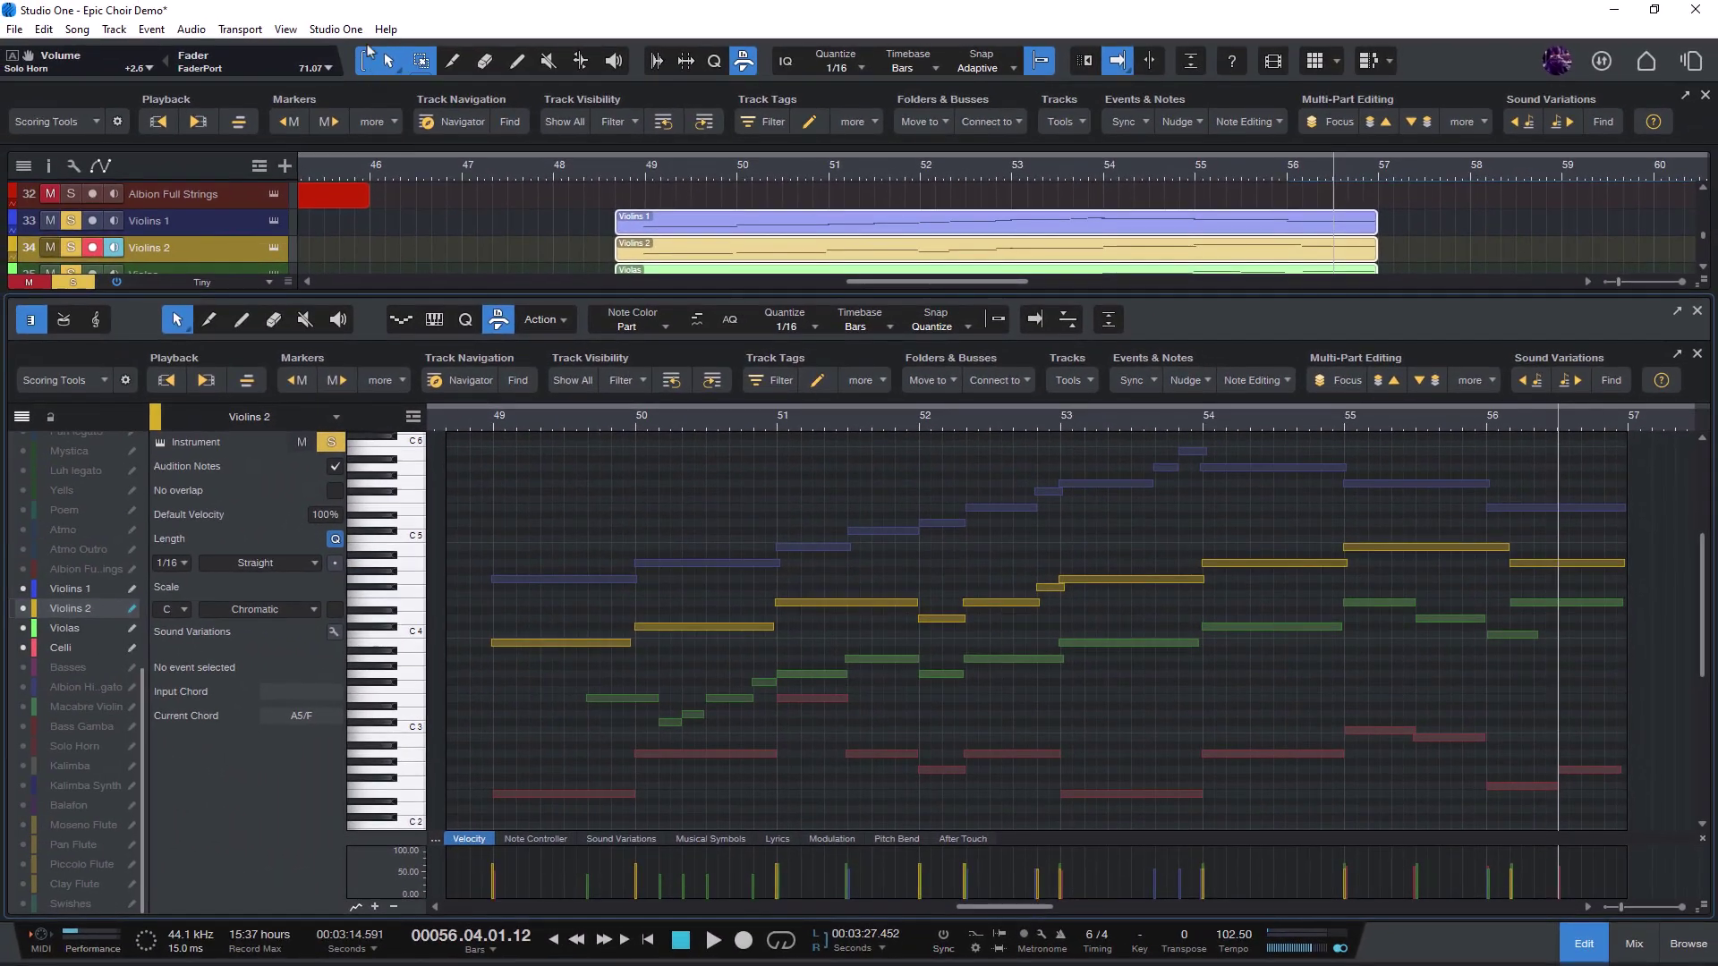
- In Keyboard Shortcuts, search 'toggle exc', select Toggle Exclusive Track Editing and prepare a key for it
left_click(335, 30)
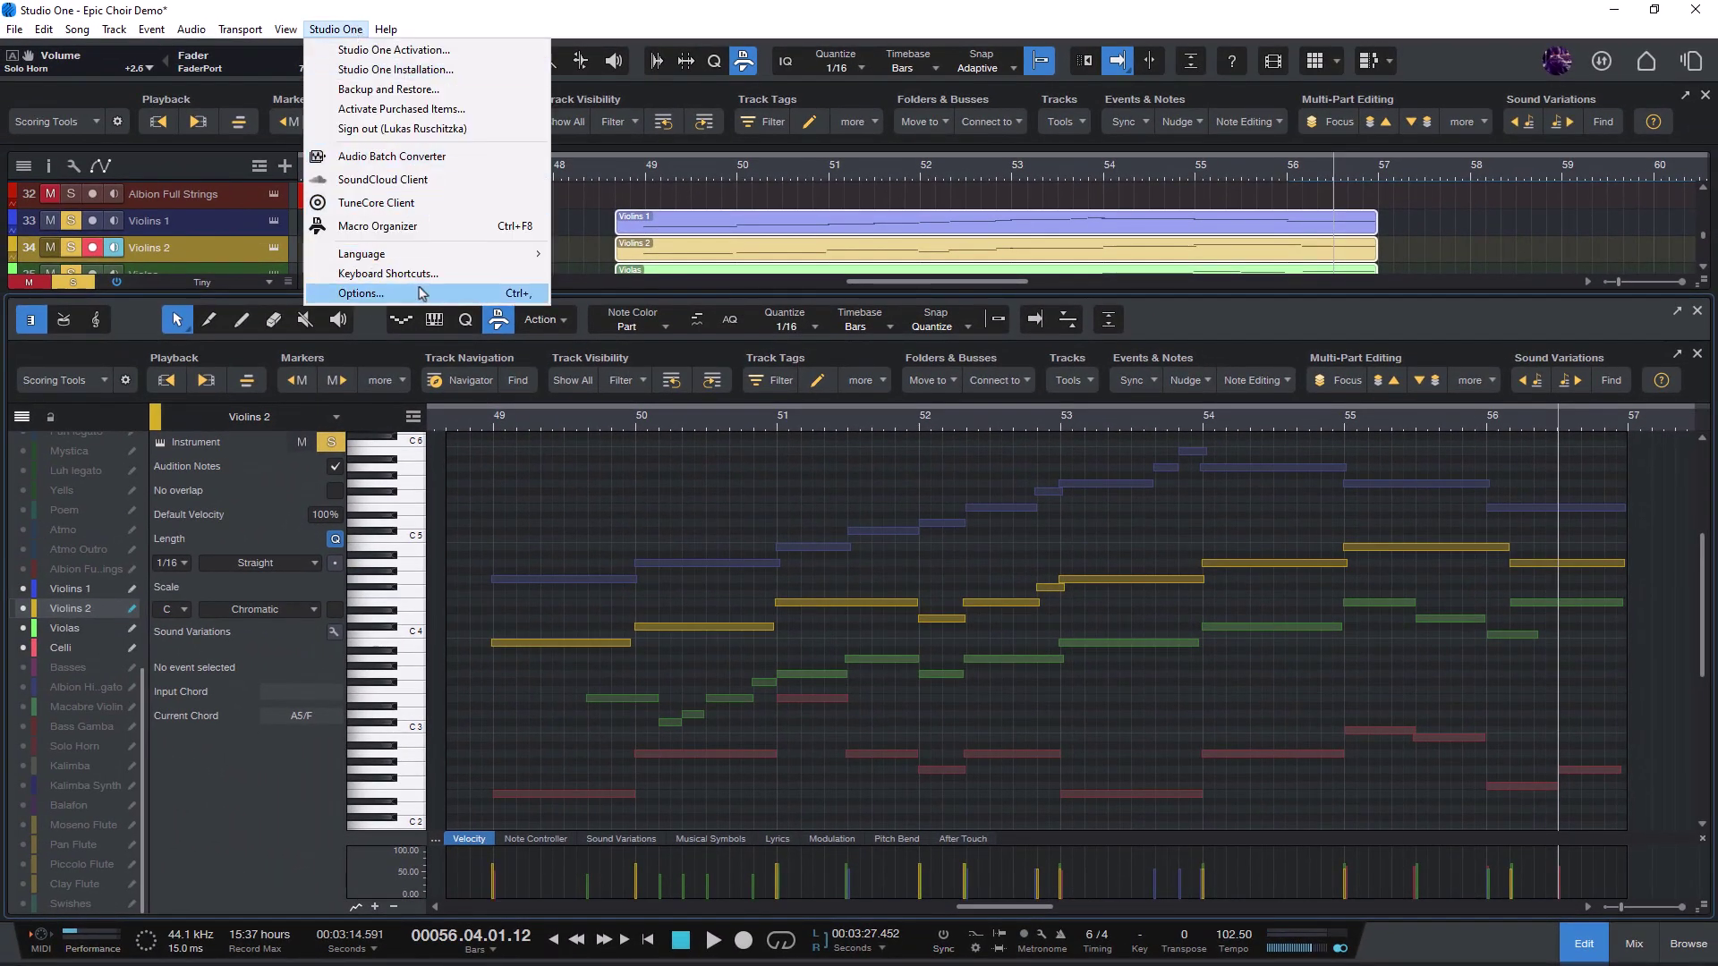
left_click(358, 296)
type("toggle exc")
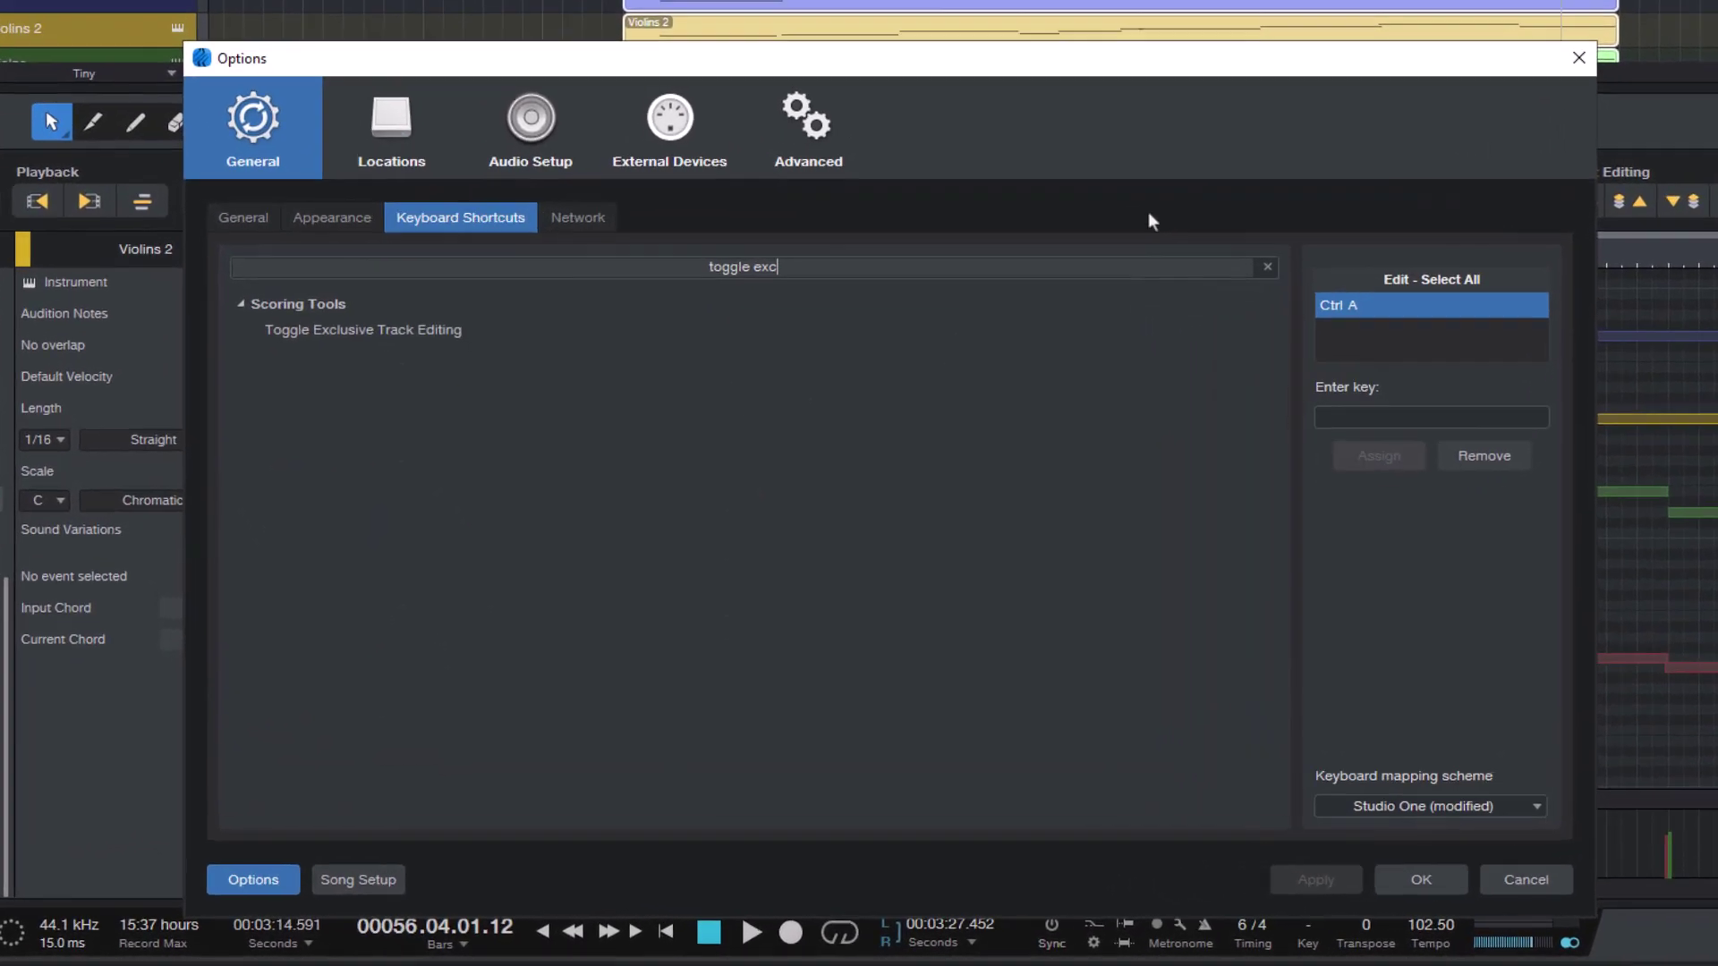
left_click(491, 330)
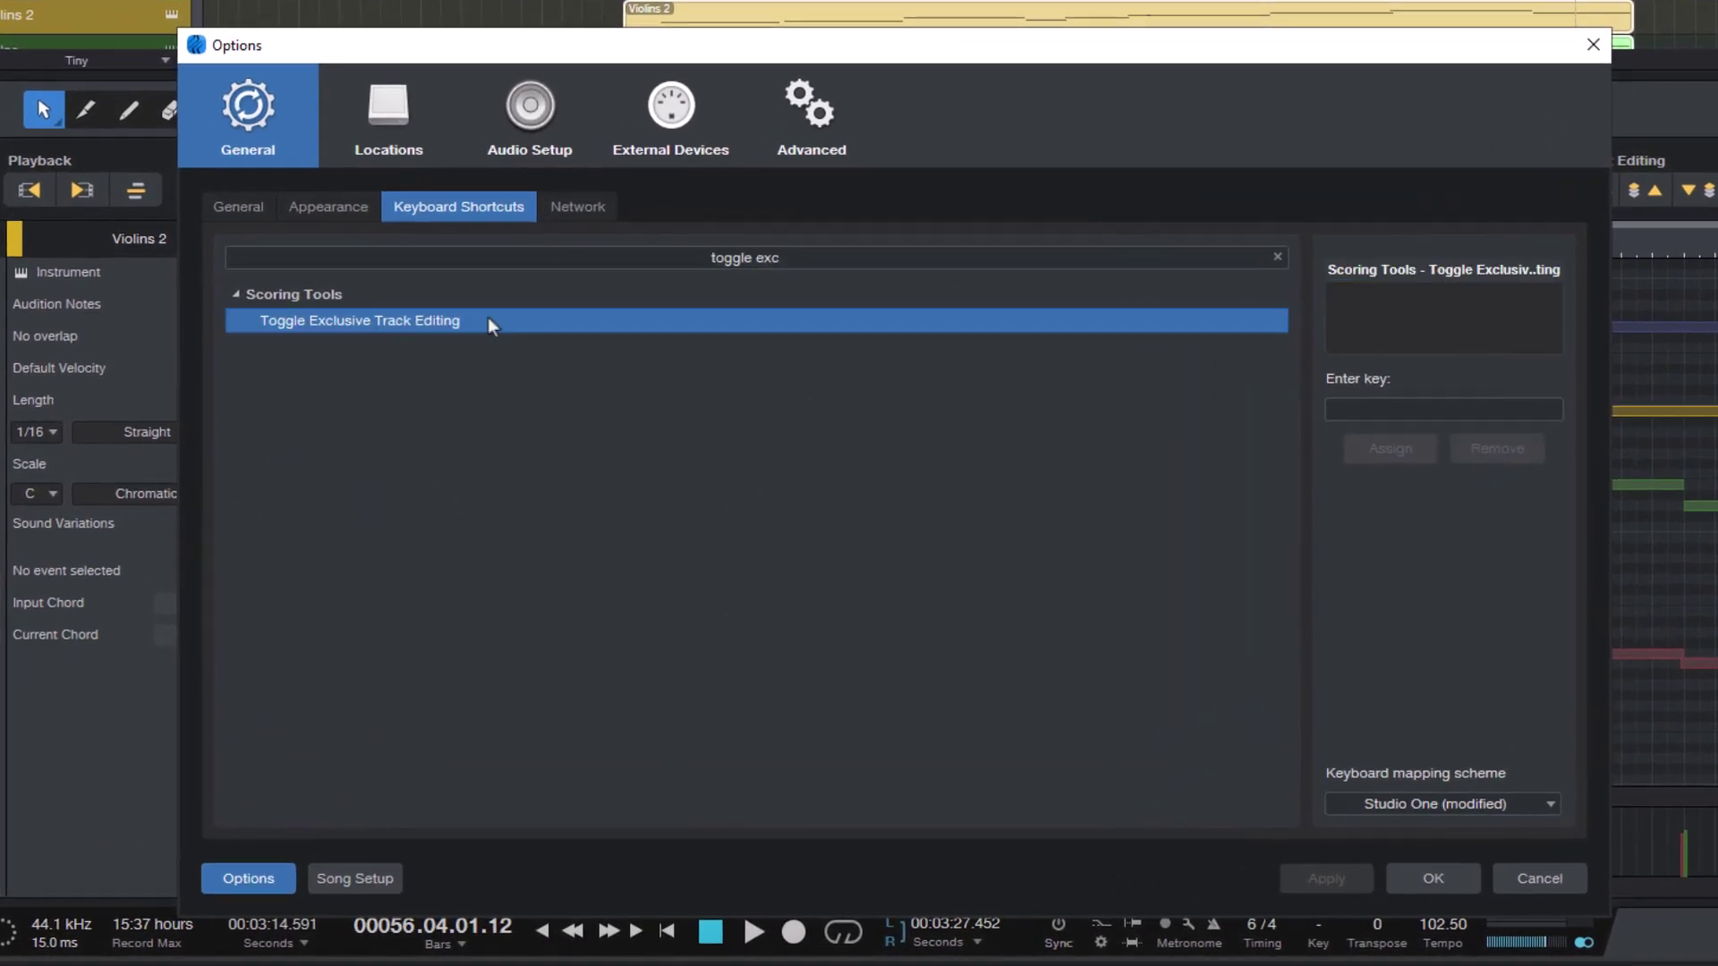
left_click(1436, 409)
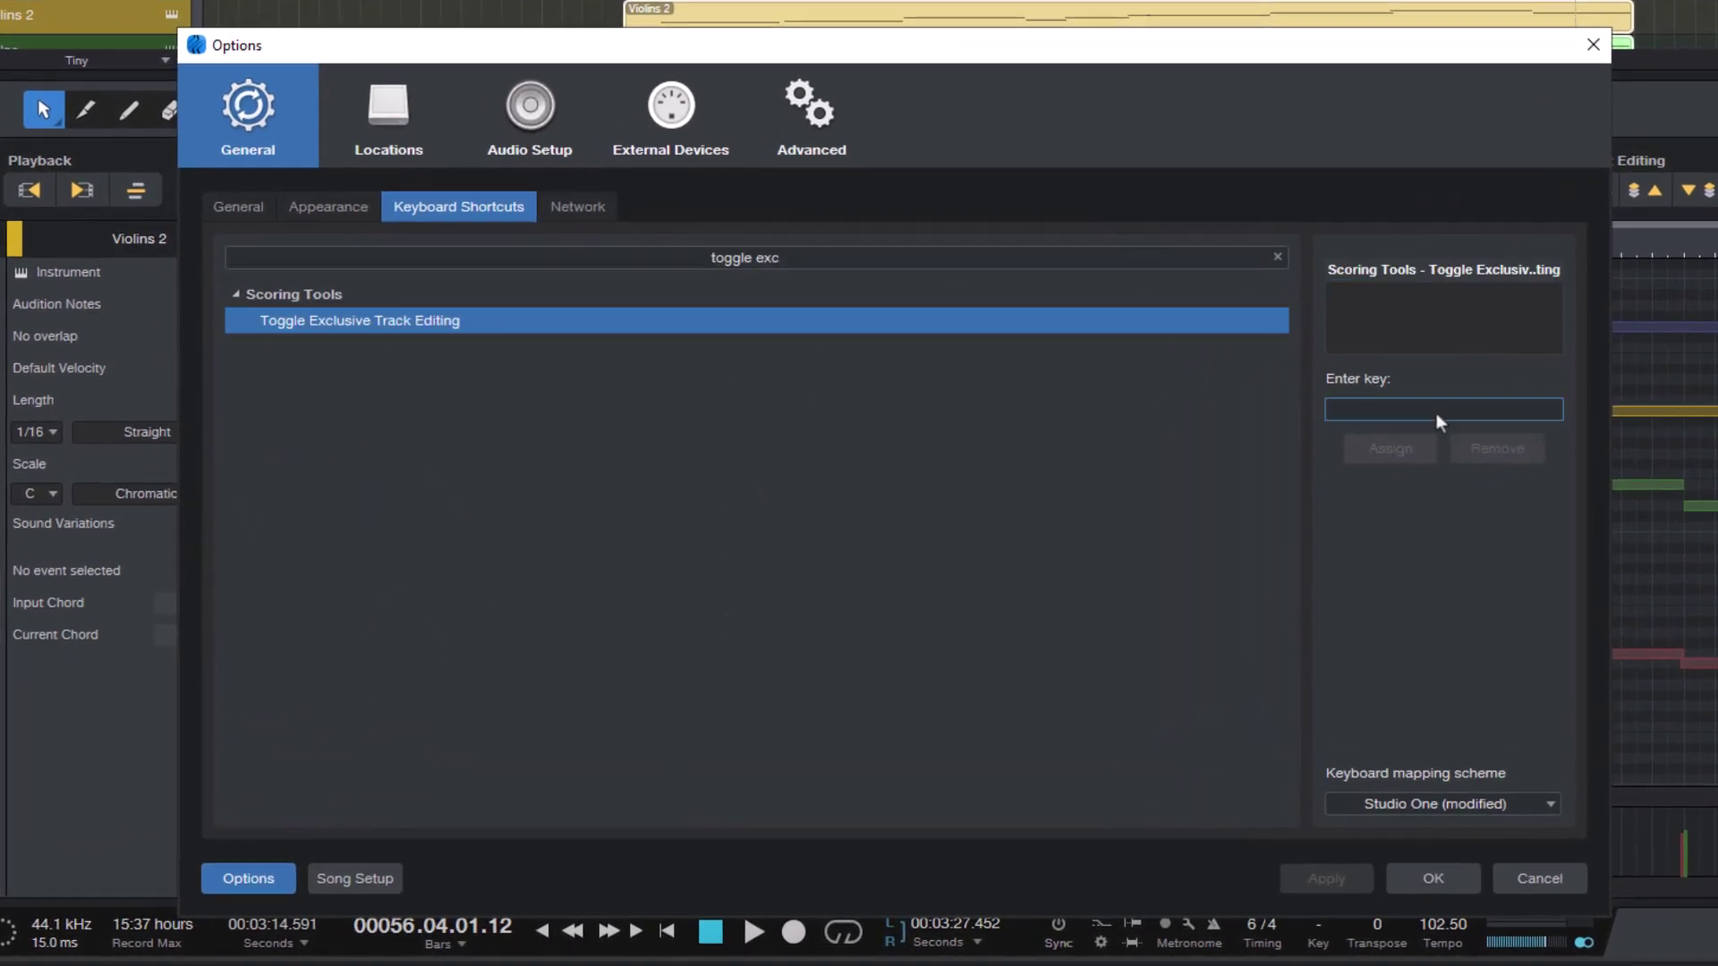
key("Escape")
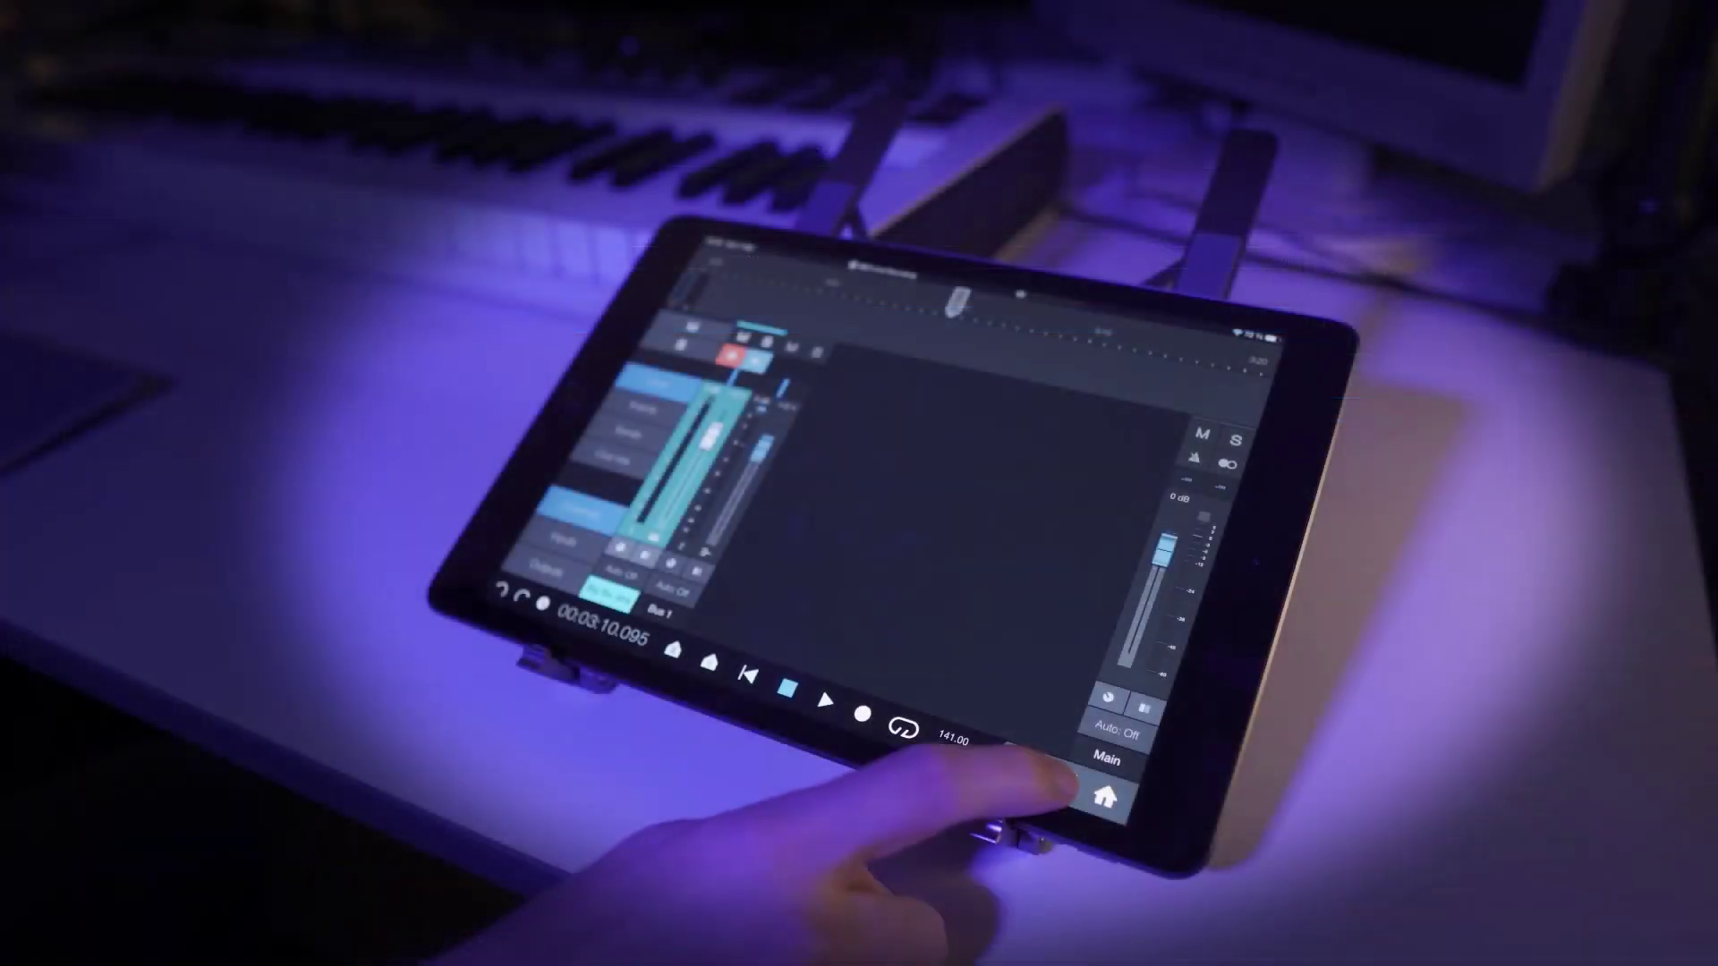
- Show the Composing page of articulation buttons on the Studio One Remote tablet
left_click(1062, 781)
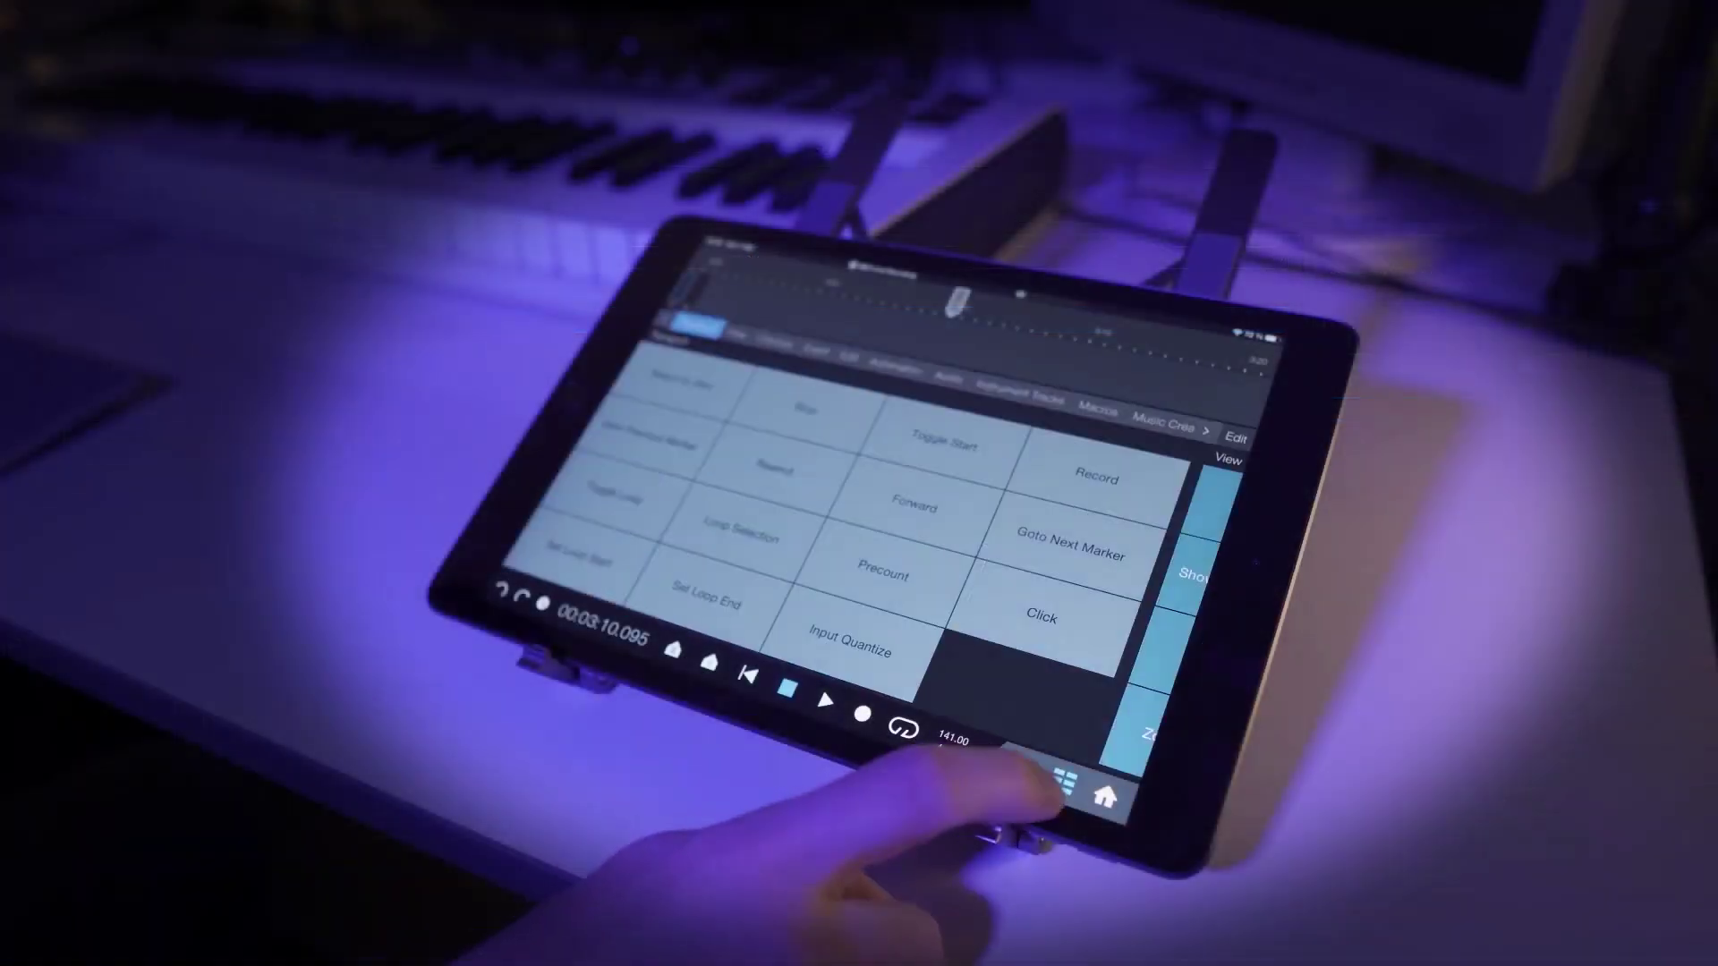
left_click_drag(980, 385, 729, 364)
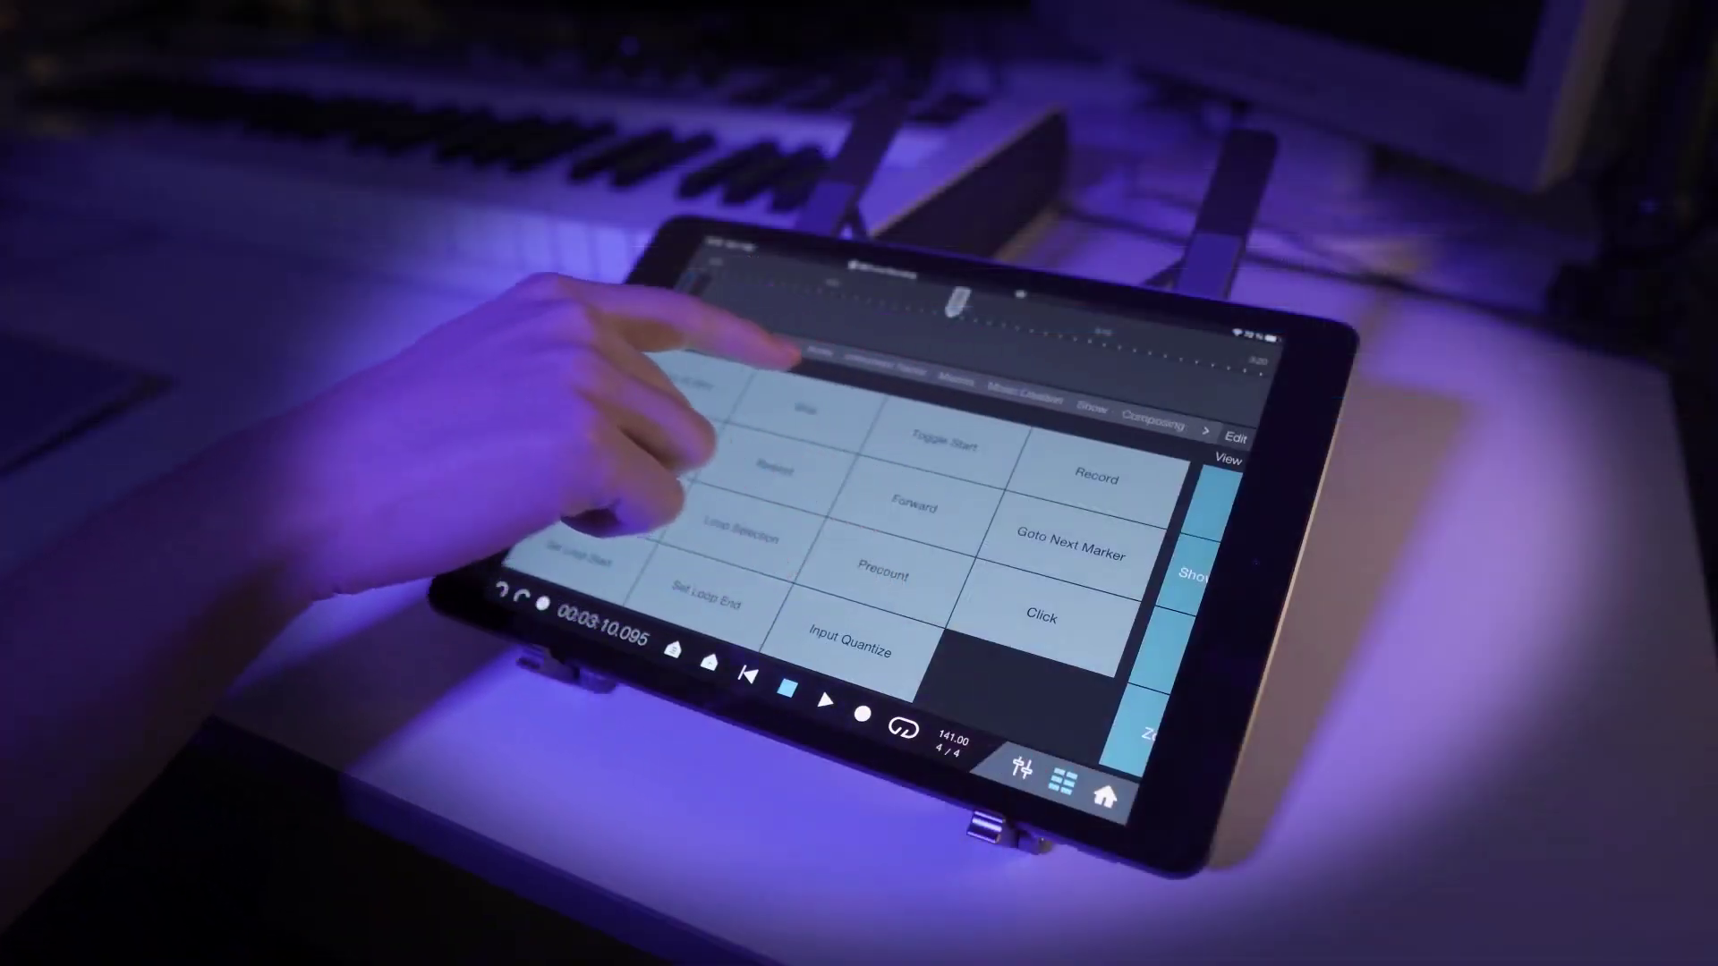
left_click(1155, 419)
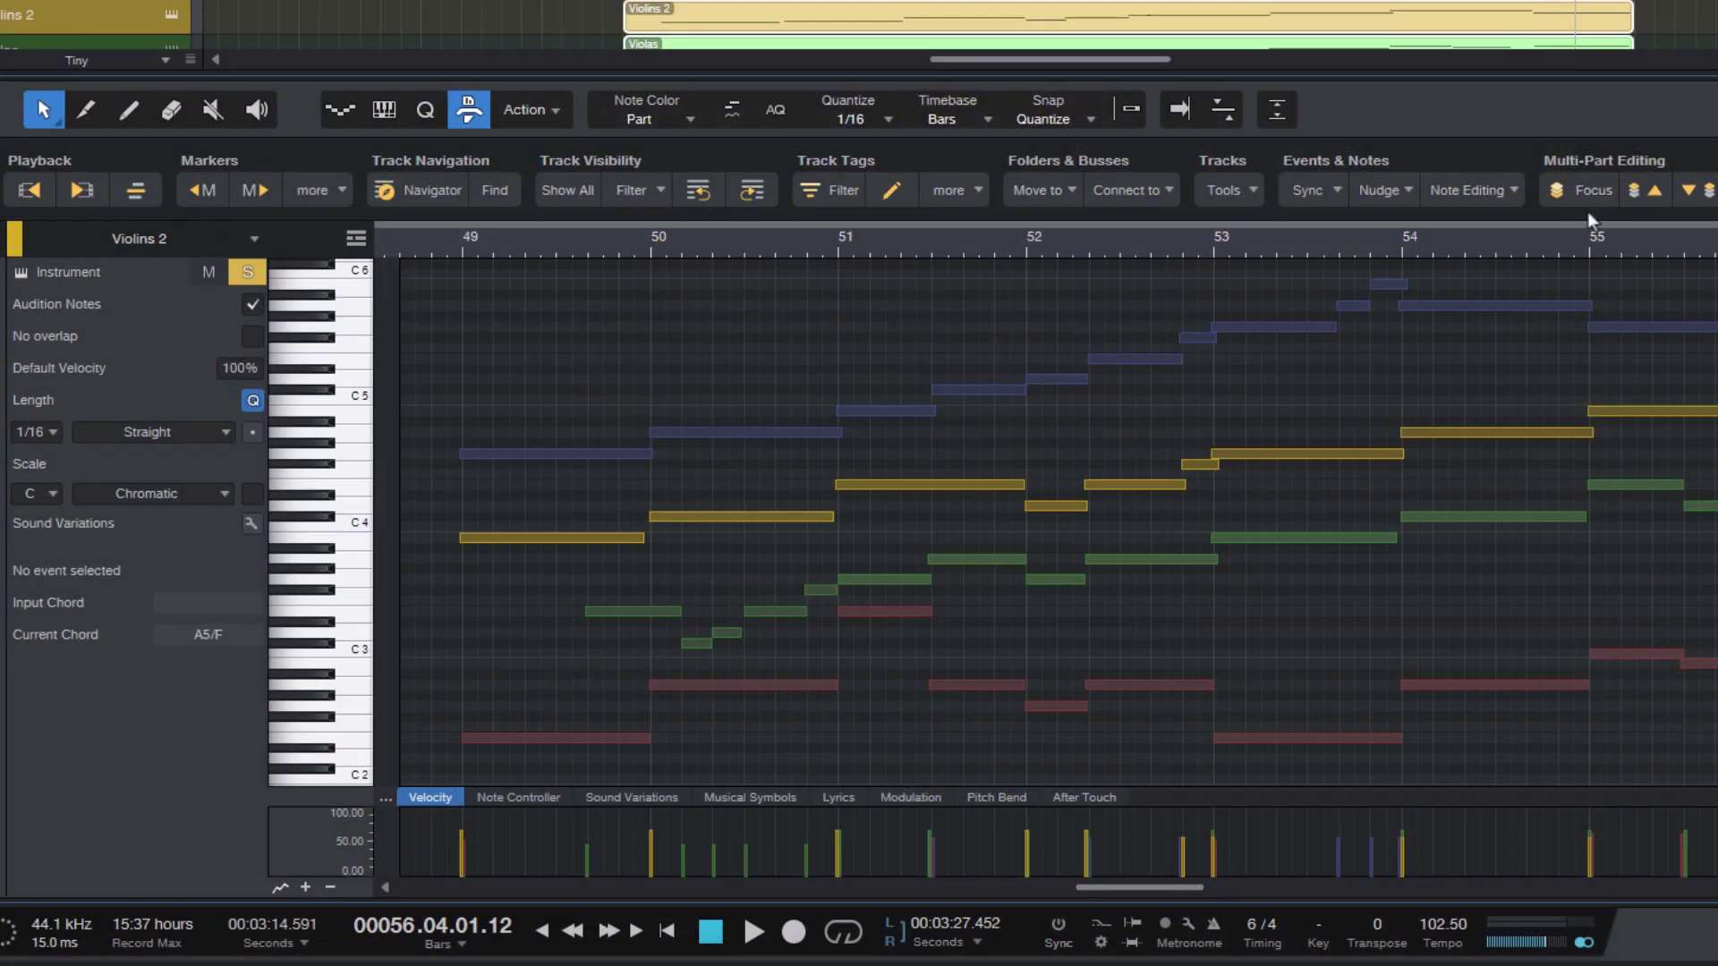
- Toggle Focus, cycle through Solo Horn and Kalimba Synth back to Albion High Strings Legato, and unsolo it
left_click(1589, 192)
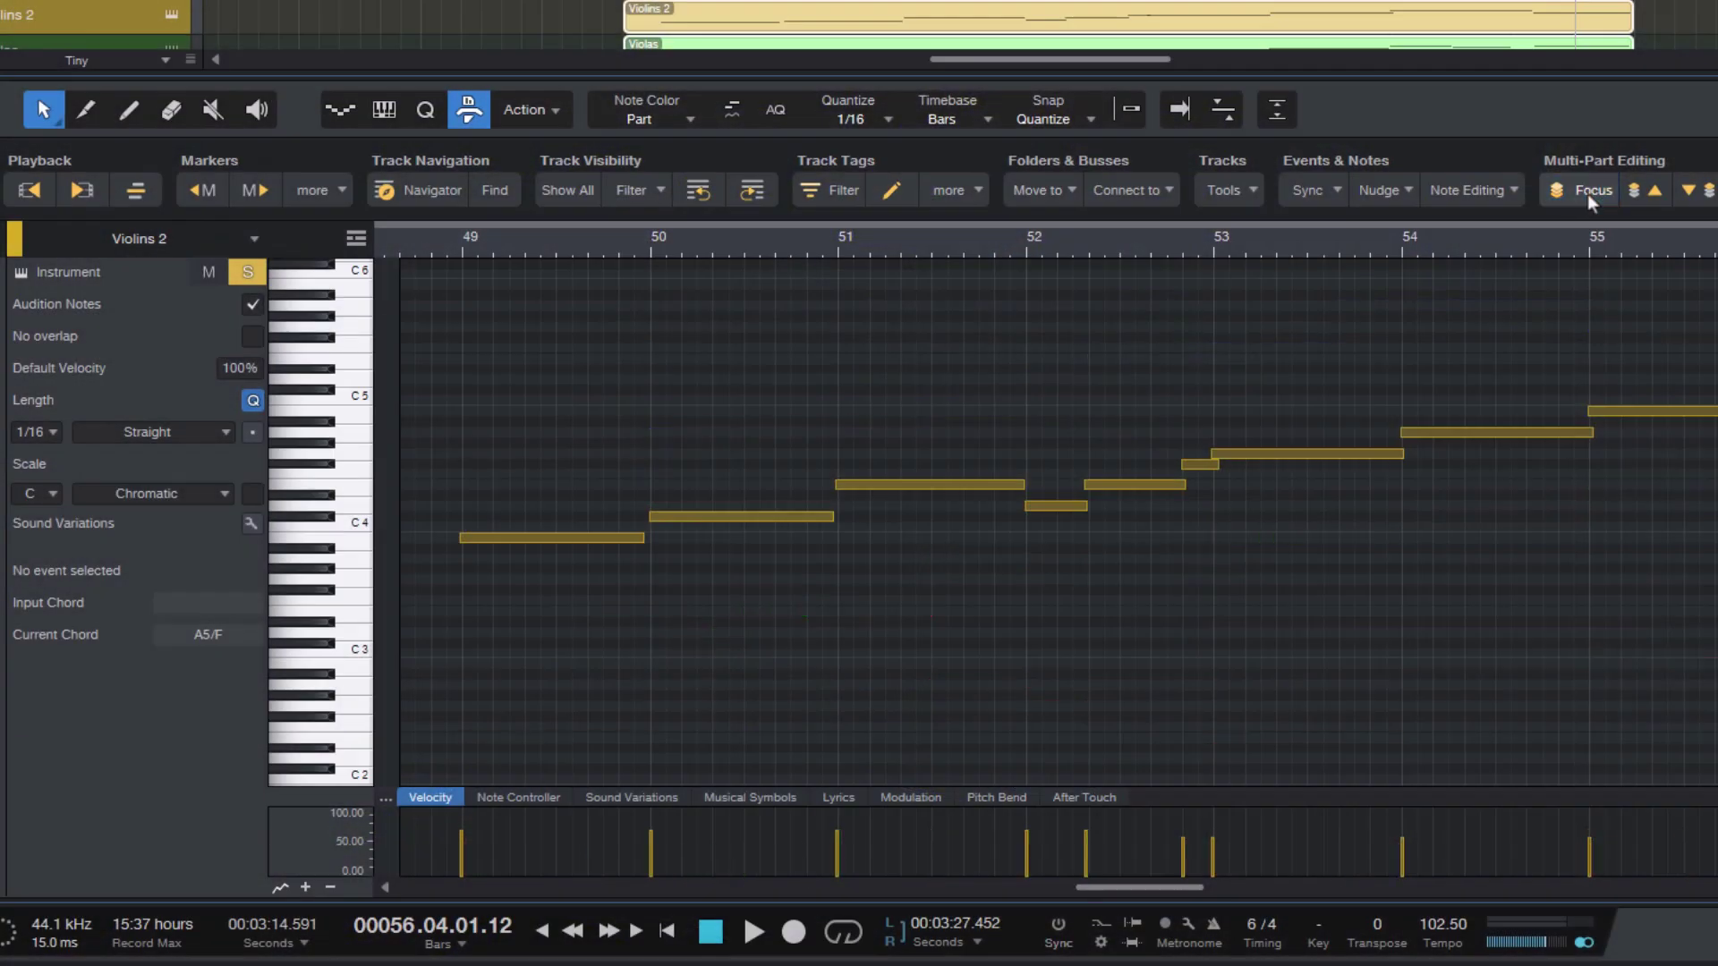
left_click(1589, 192)
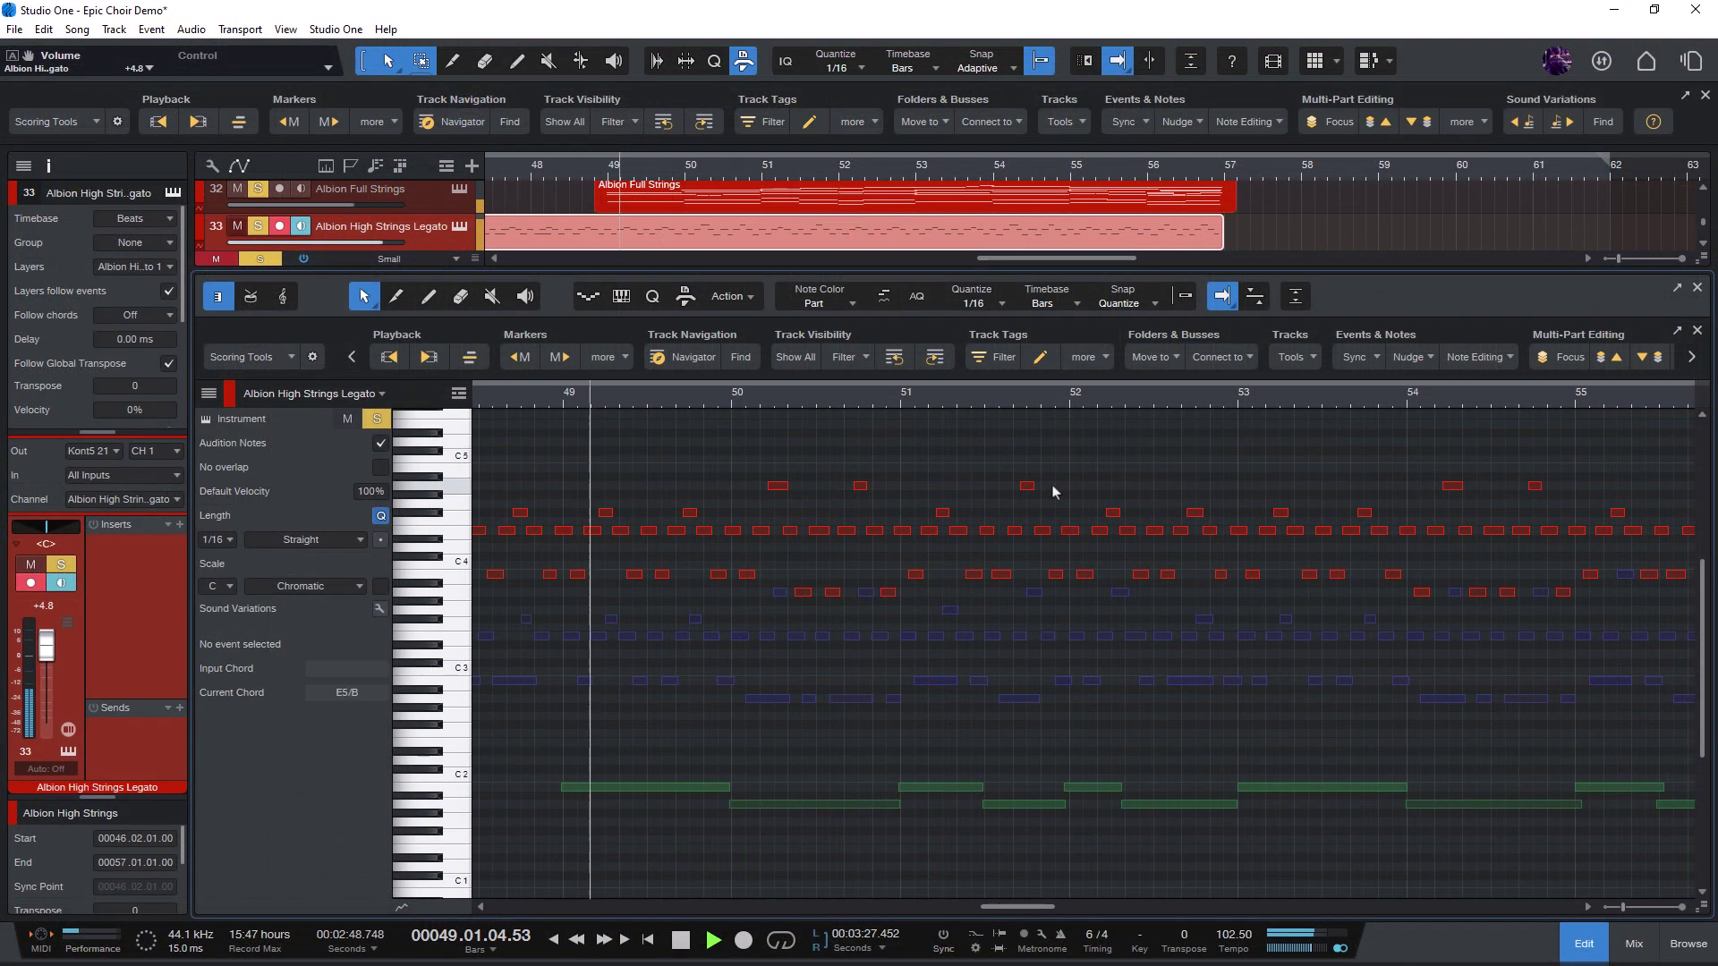
left_click(1647, 359)
left_click(1647, 359)
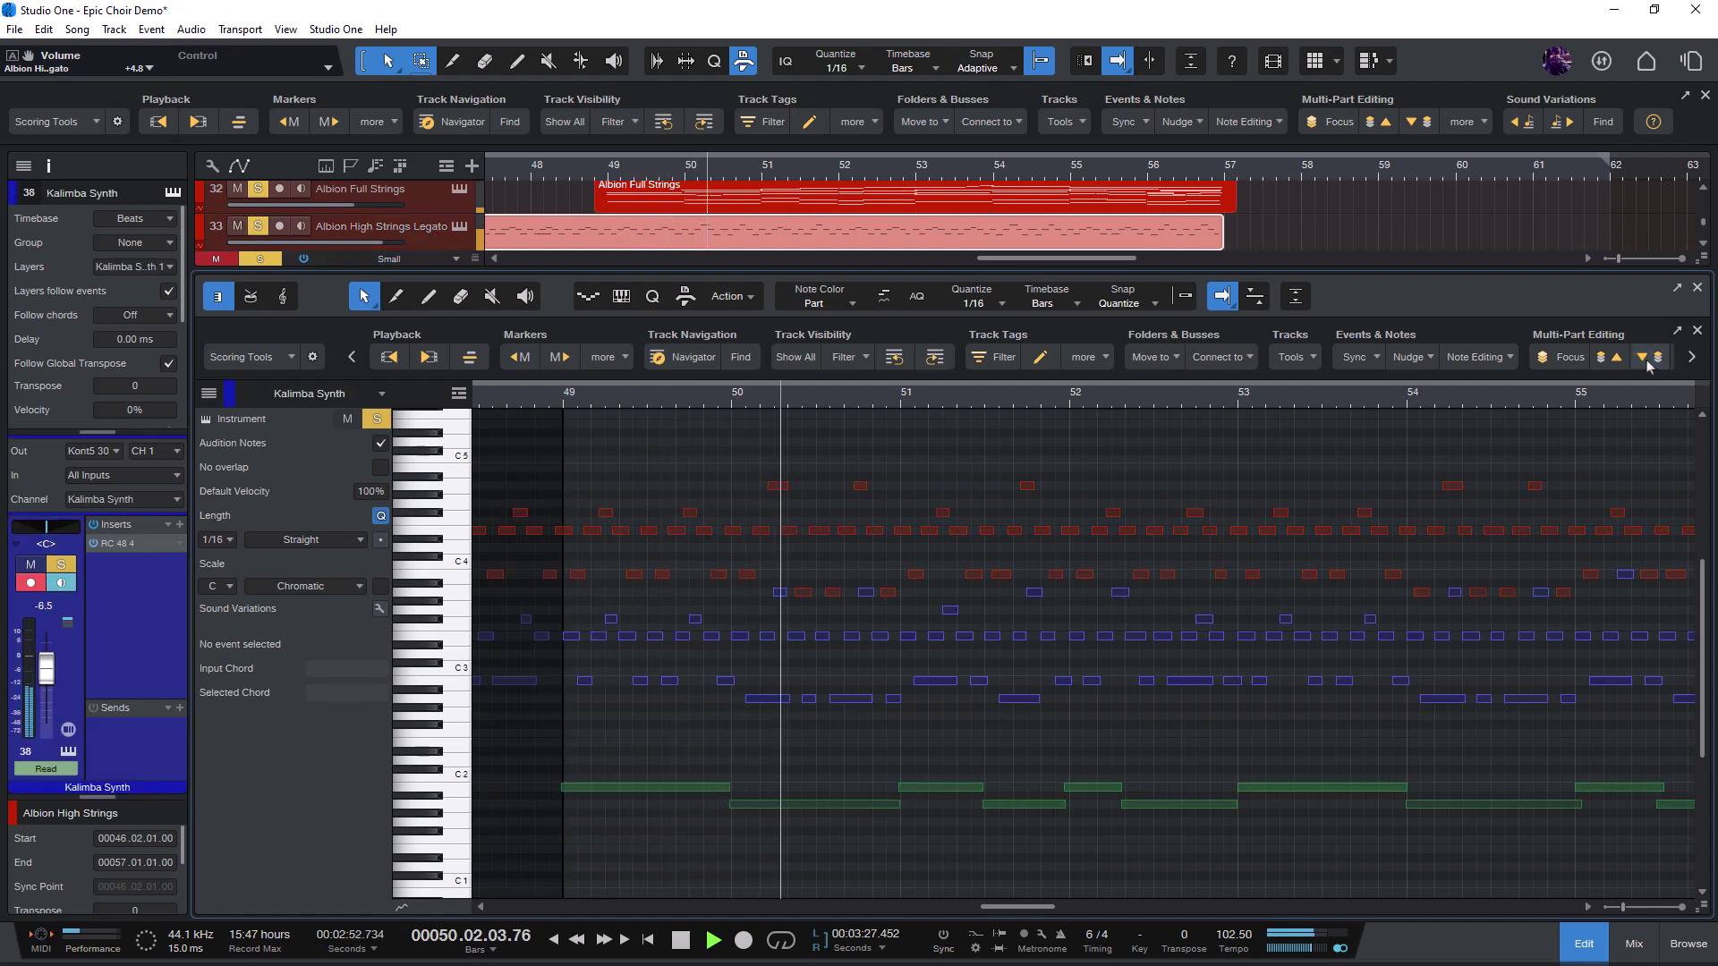
left_click(1644, 363)
left_click(384, 421)
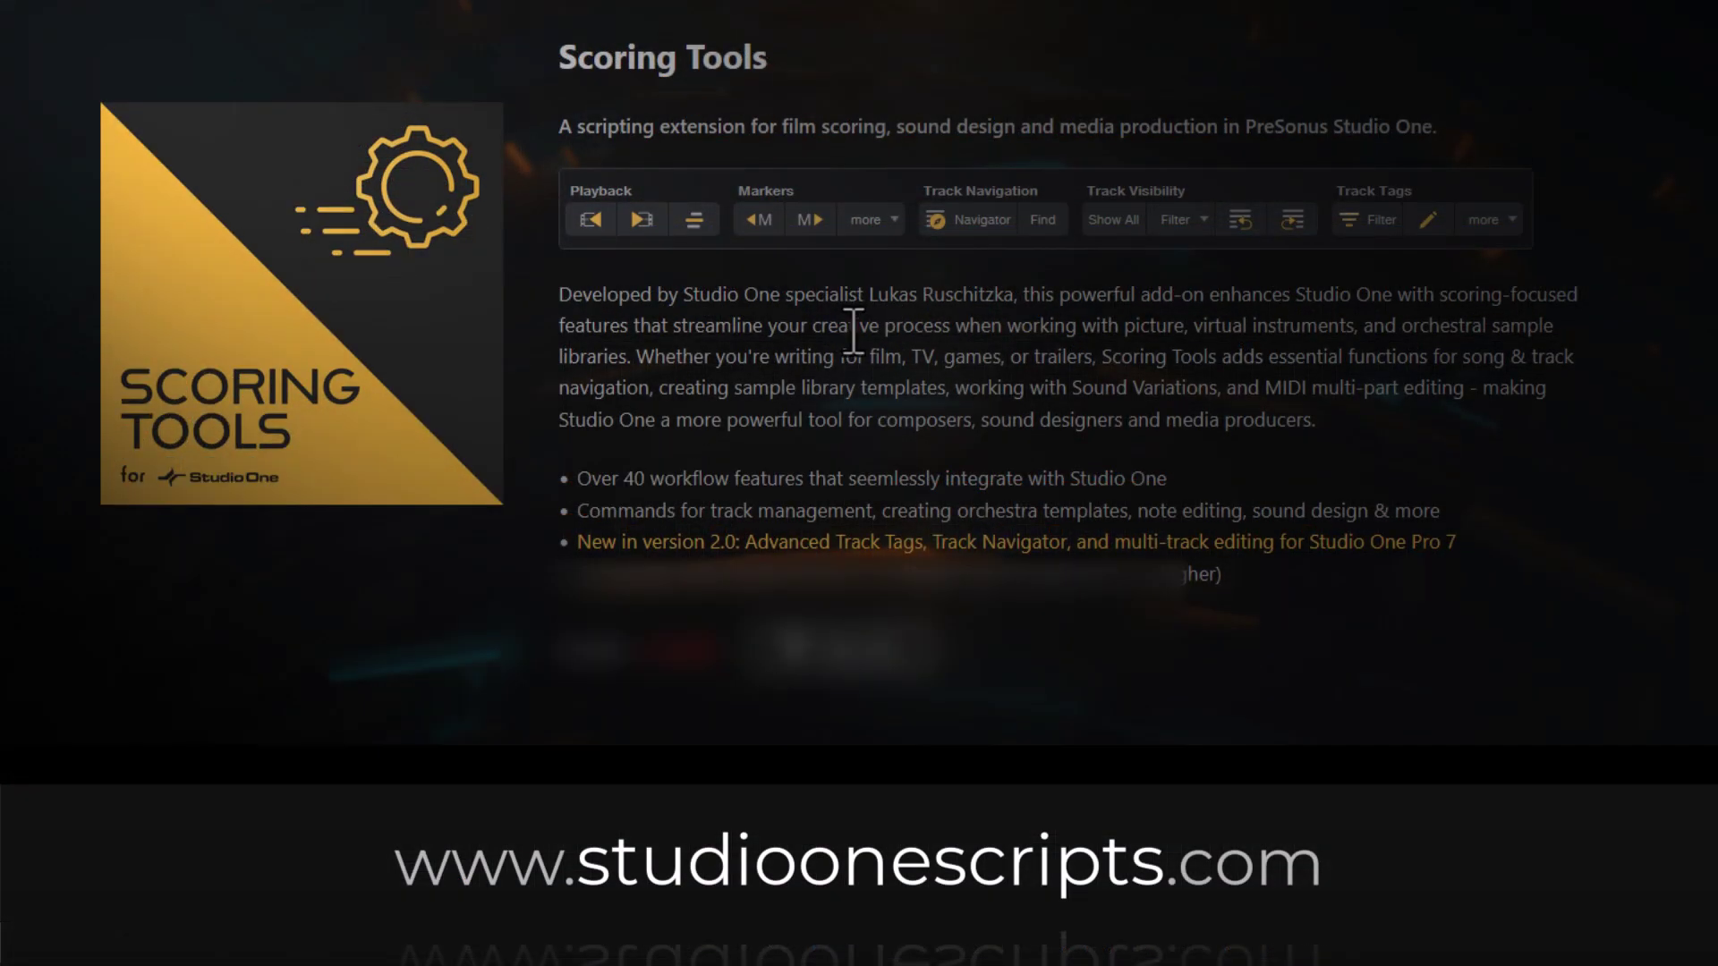
scroll(854, 331, "down", 5)
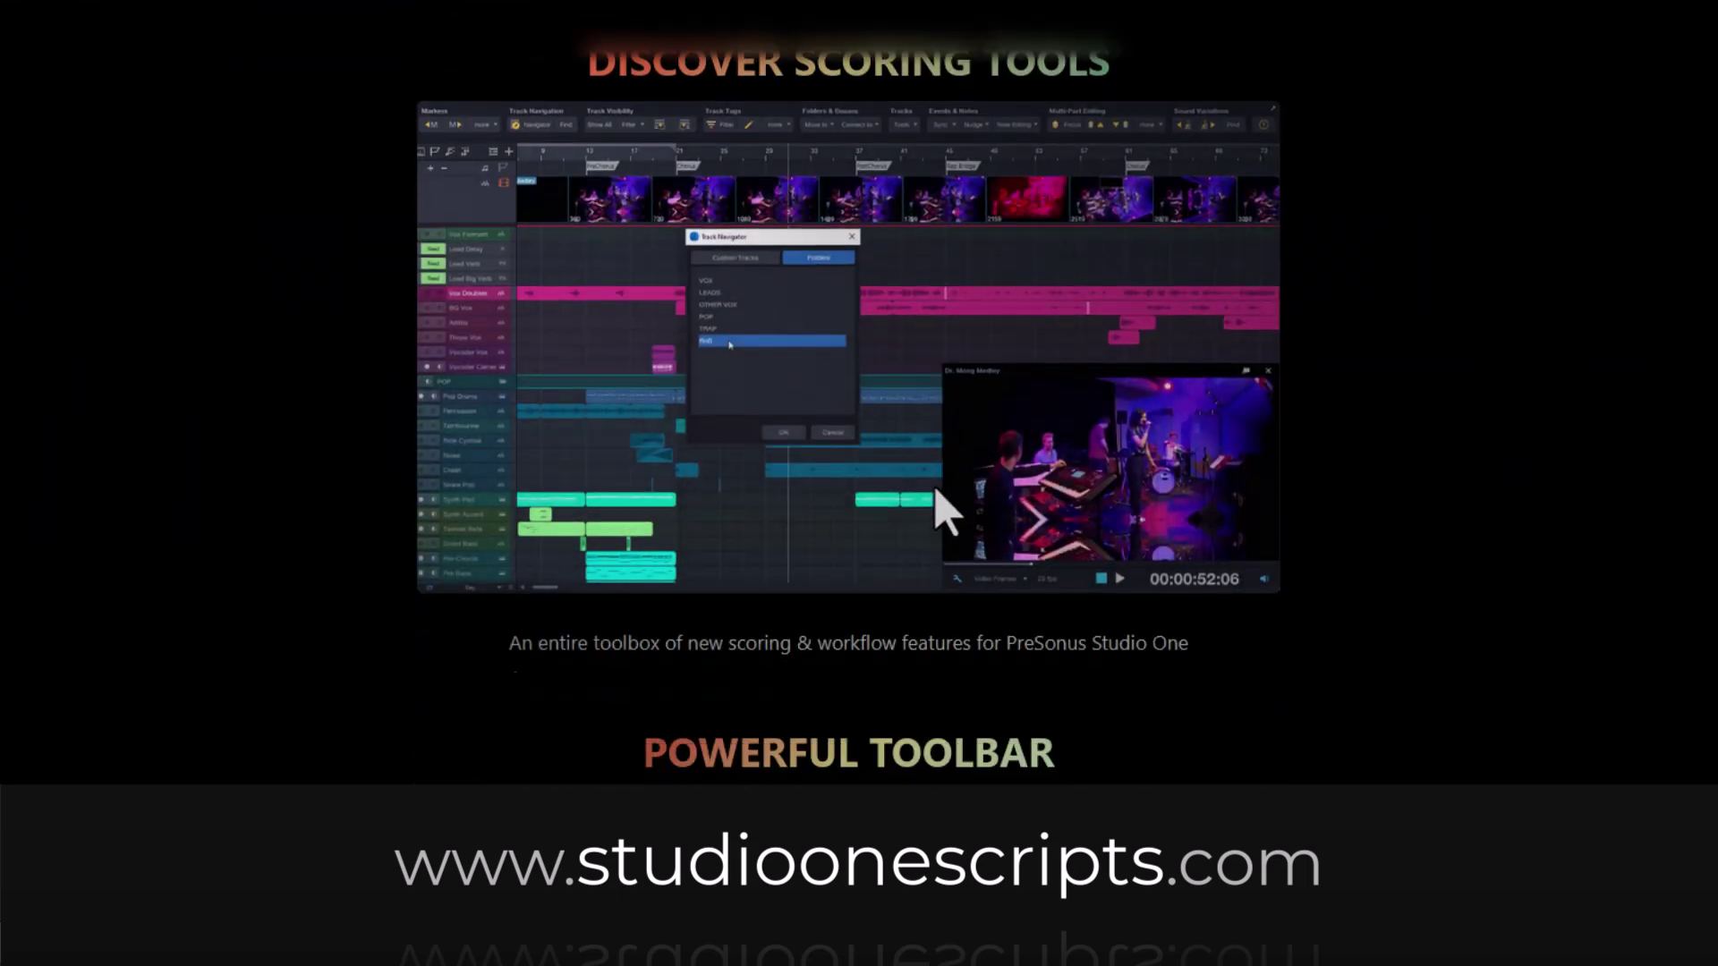
scroll(930, 510, "down", 3)
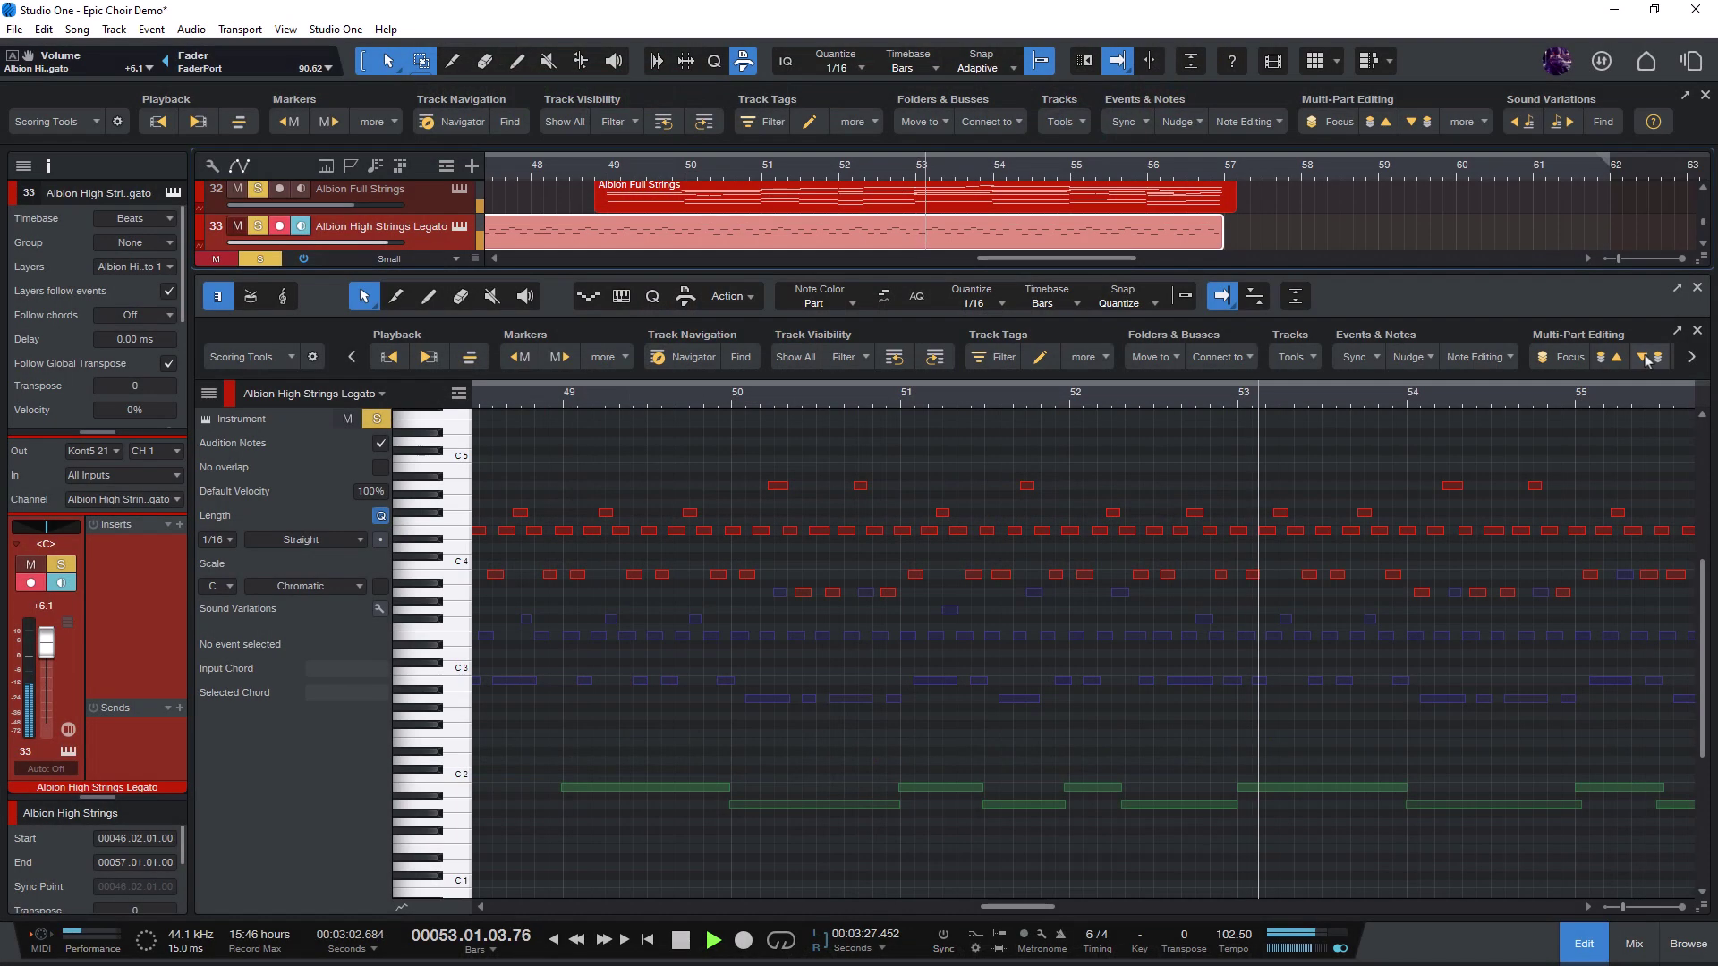